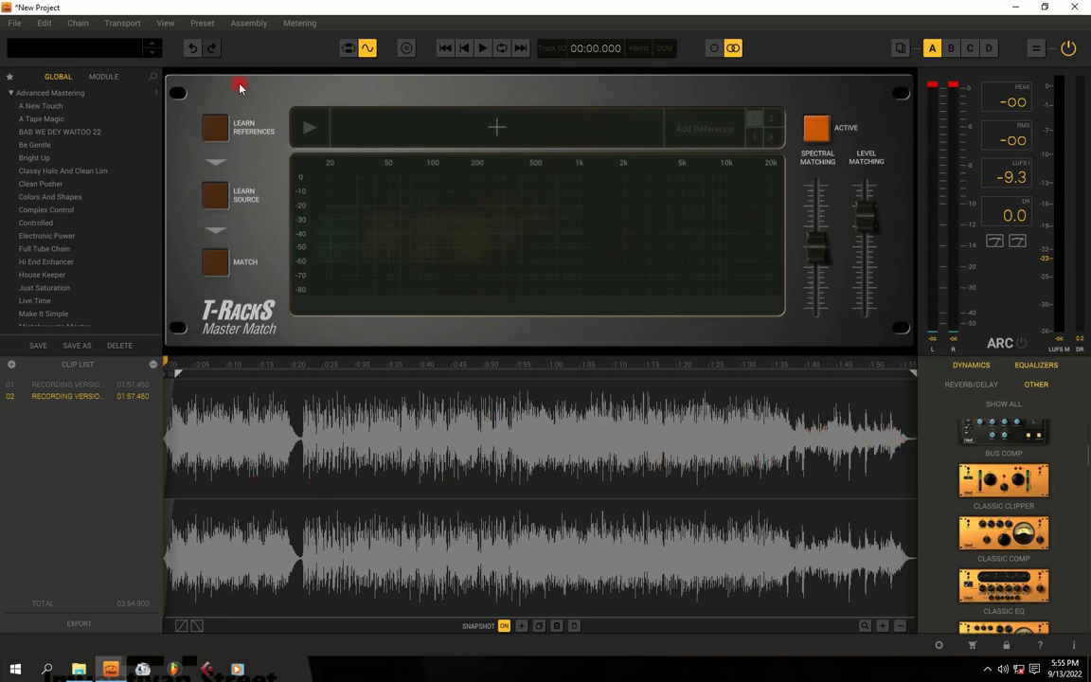
Show the processing chain and insert a Classic Clipper ahead of the Master Match module
click(349, 47)
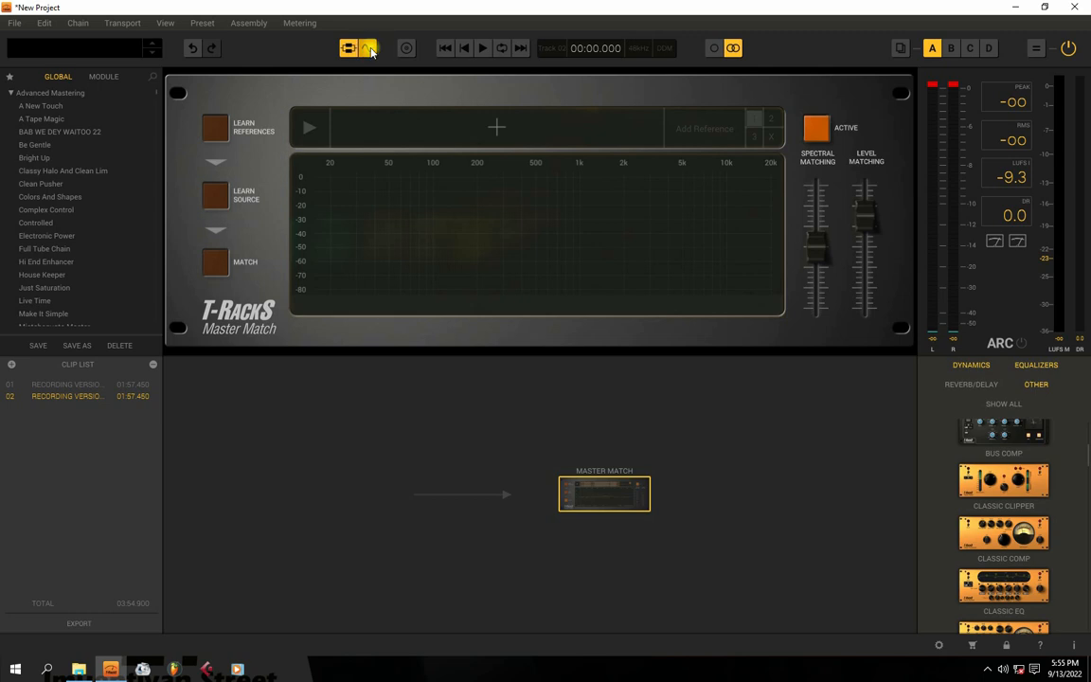
click(348, 47)
drag(1003, 480, 460, 487)
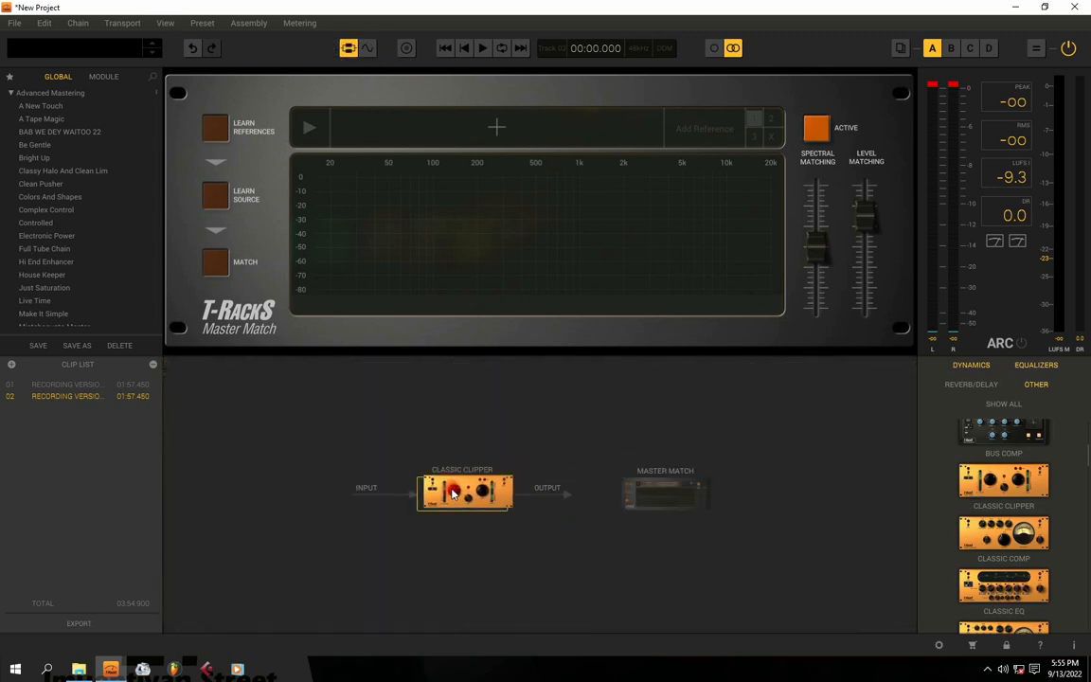
click(348, 47)
click(349, 48)
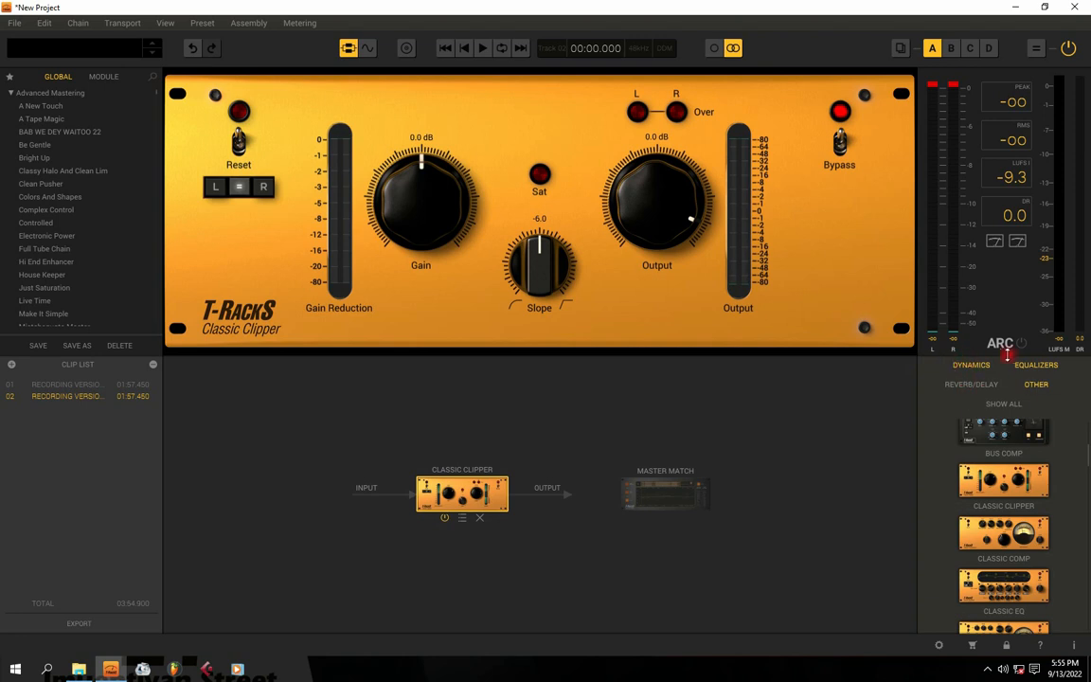
Go through the module category filters, leaving only the Dynamics and Reverb/Delay processors listed
click(1031, 366)
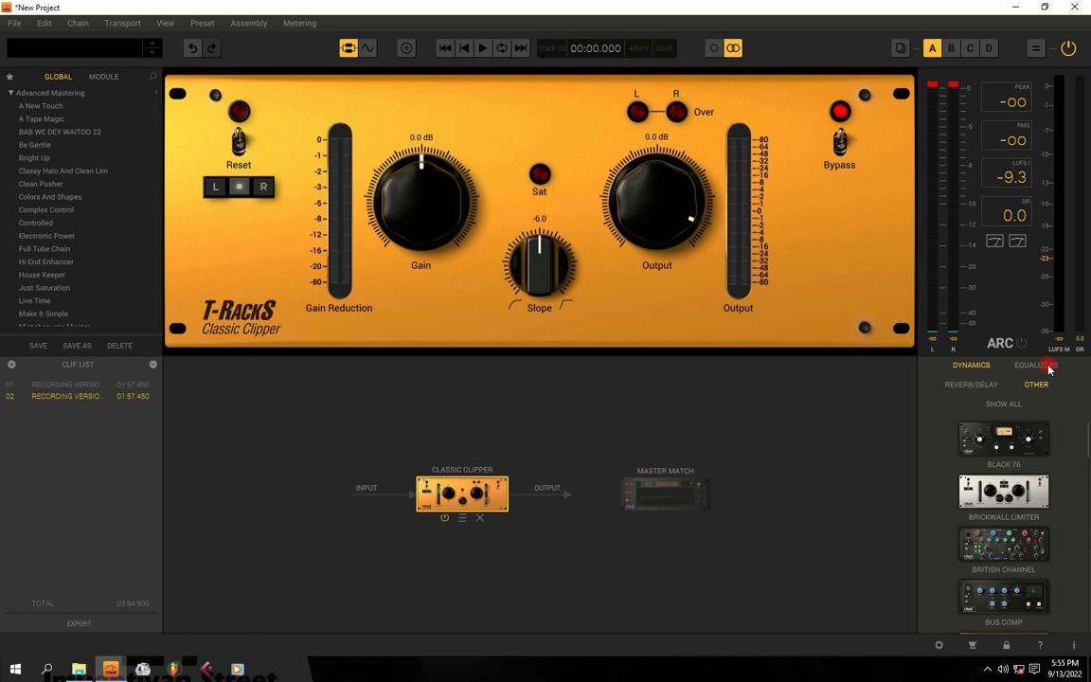
click(1043, 367)
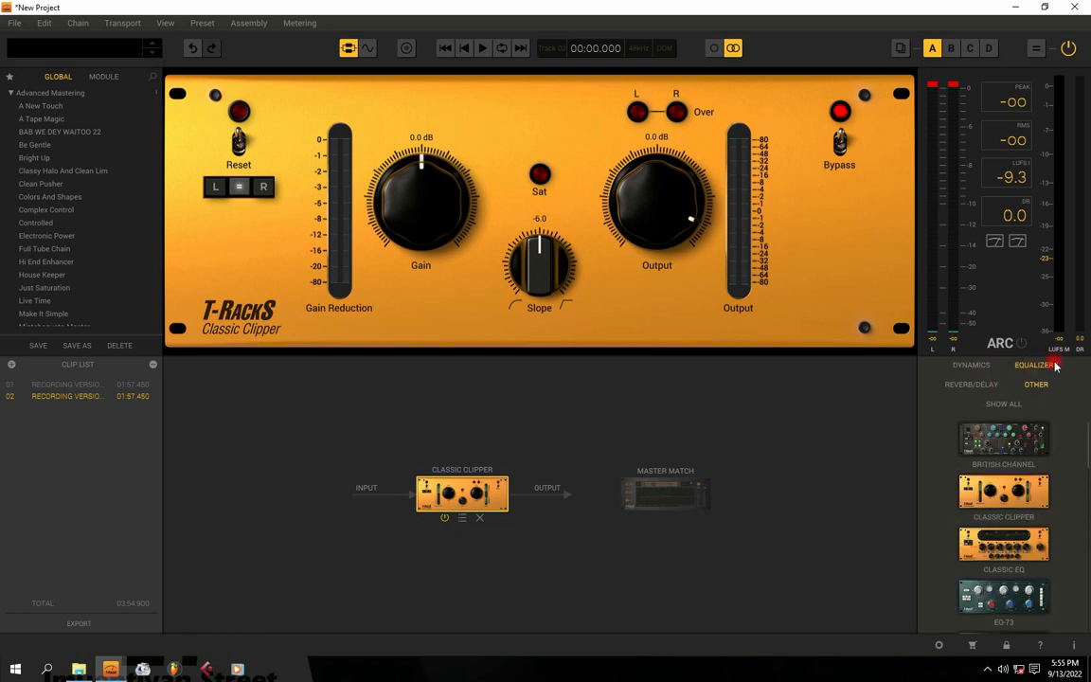
click(1044, 368)
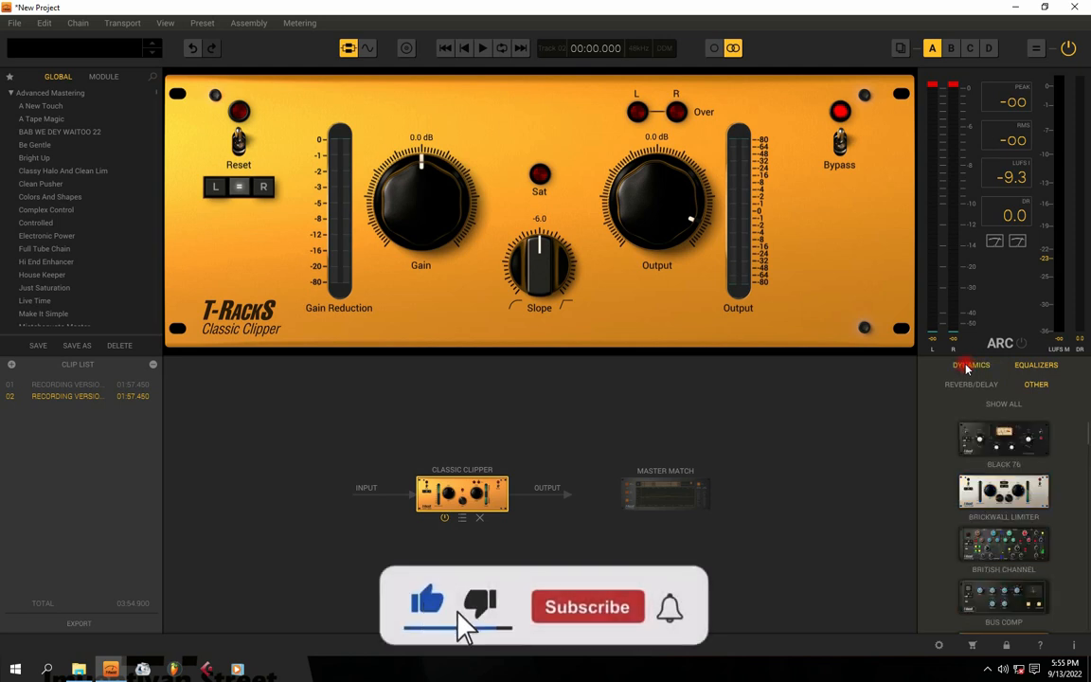
click(1041, 367)
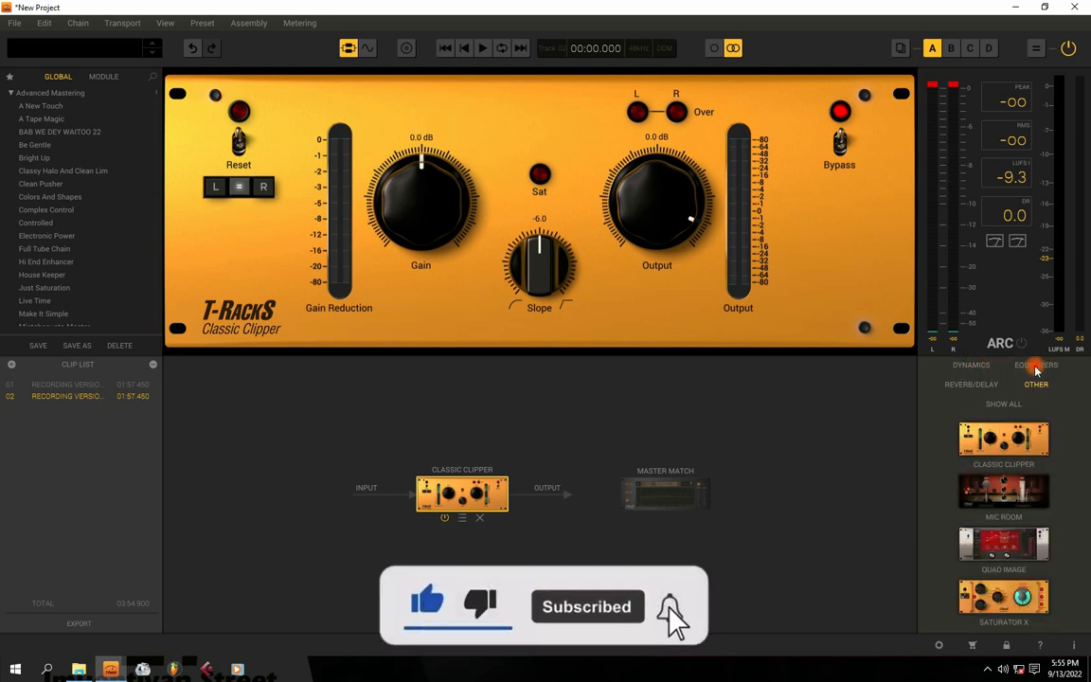
click(963, 386)
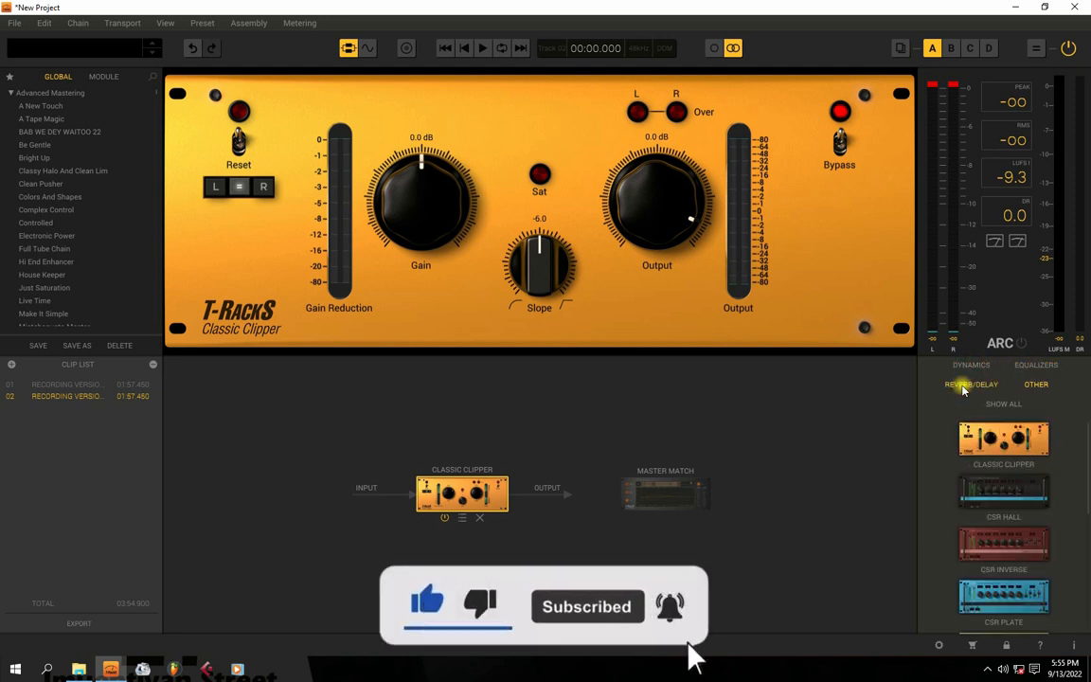
click(1040, 384)
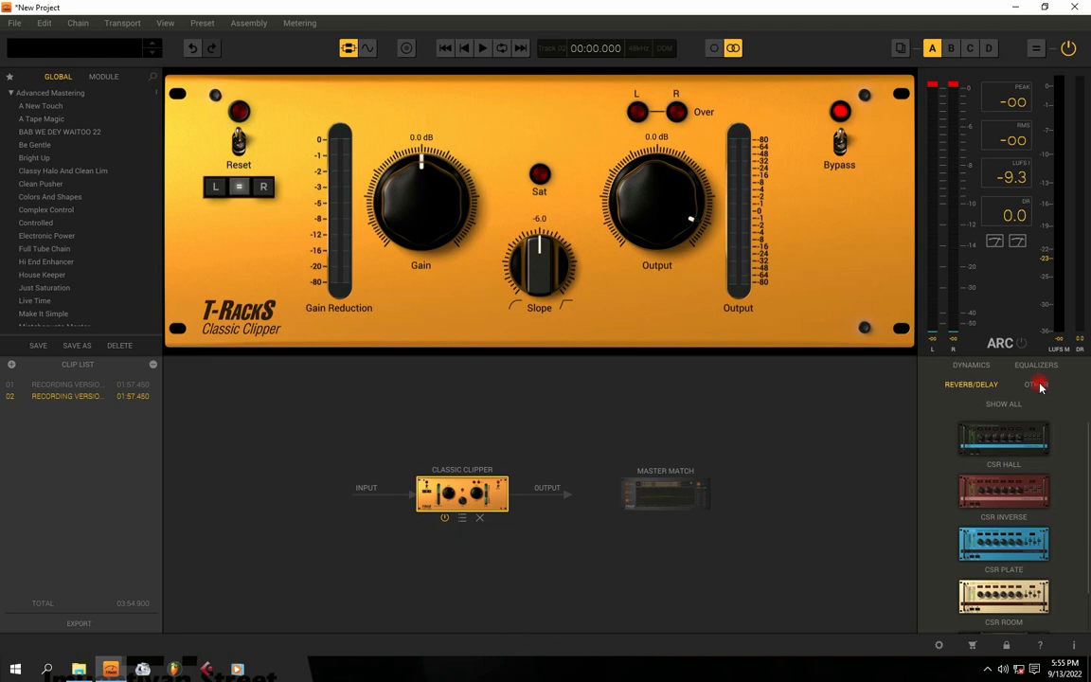
click(971, 364)
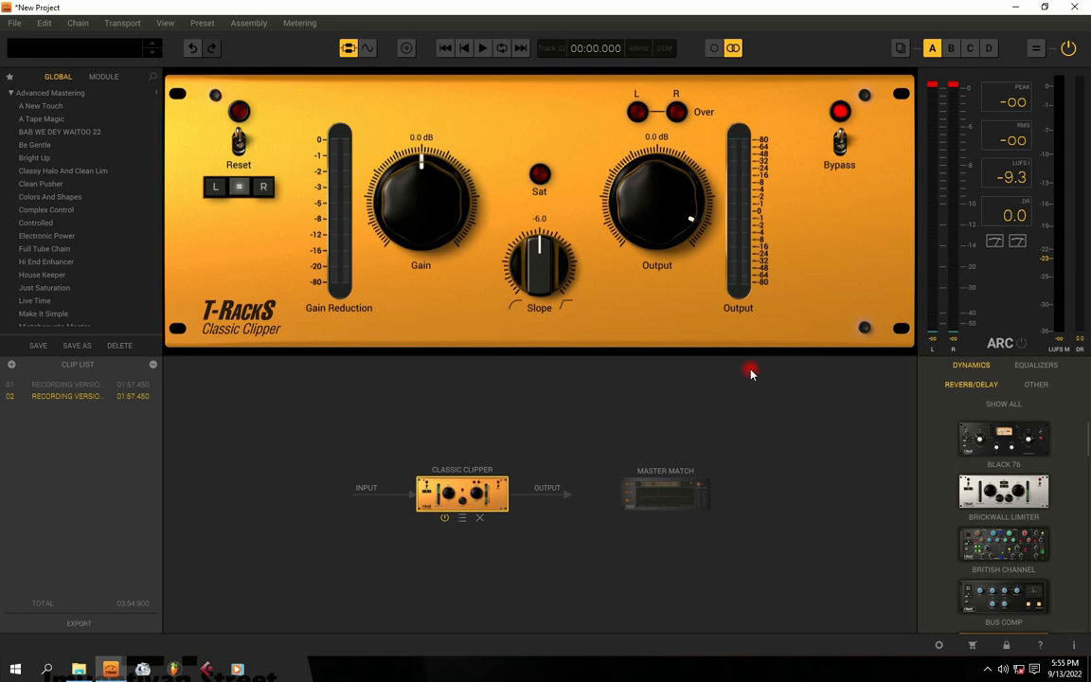
click(974, 365)
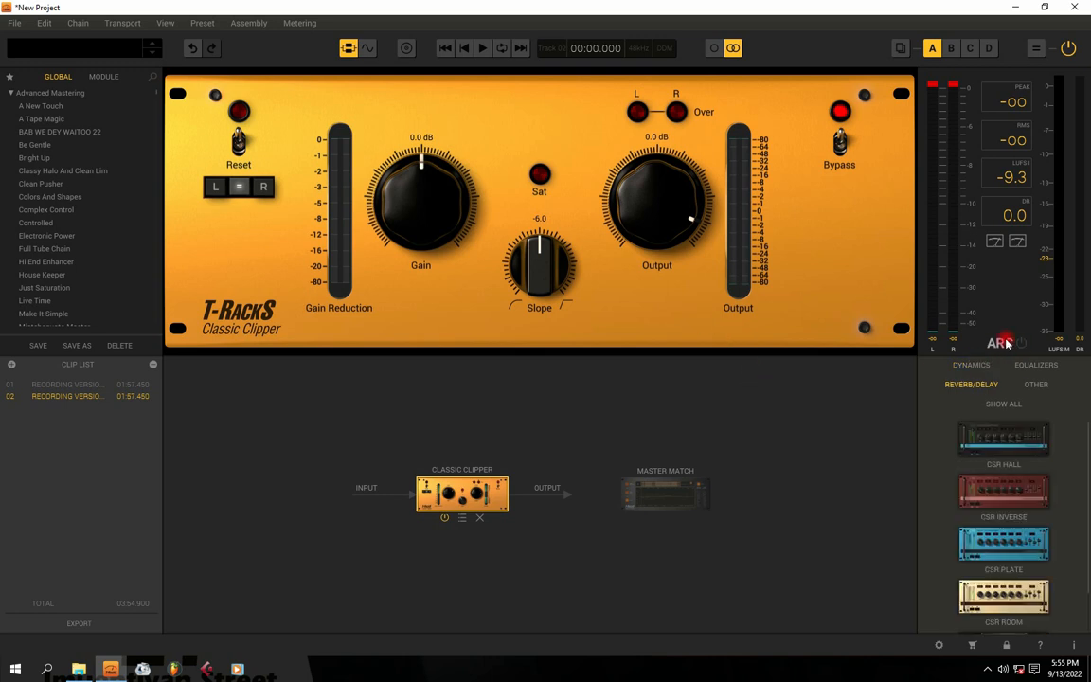
click(975, 368)
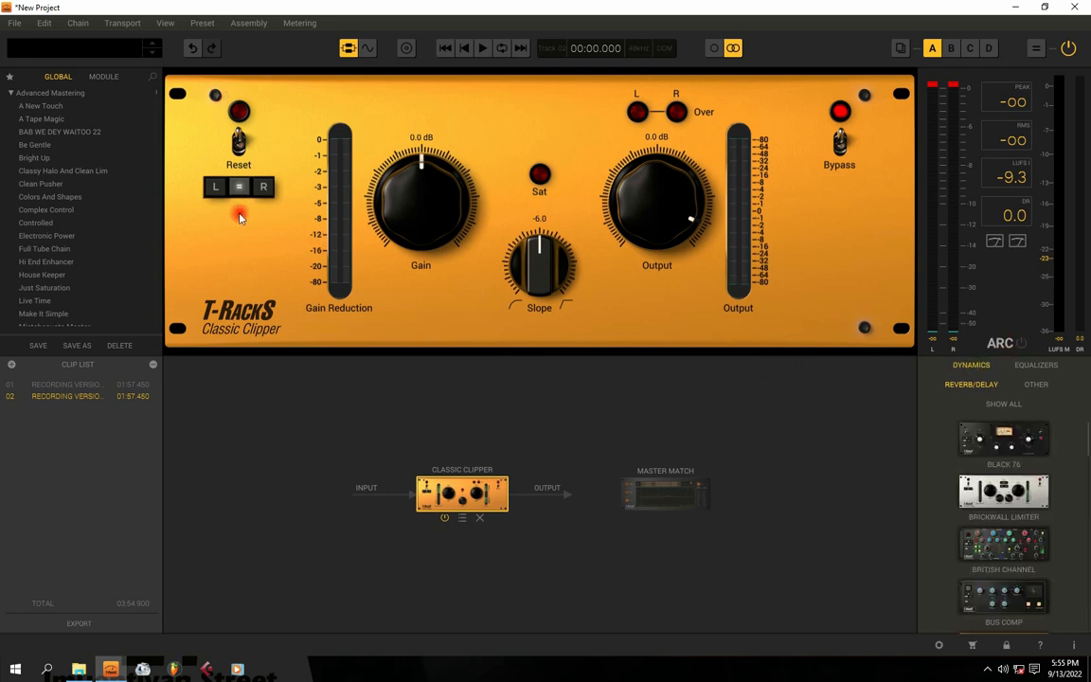
Display the second clip's waveform and examine its opening section up close
click(368, 50)
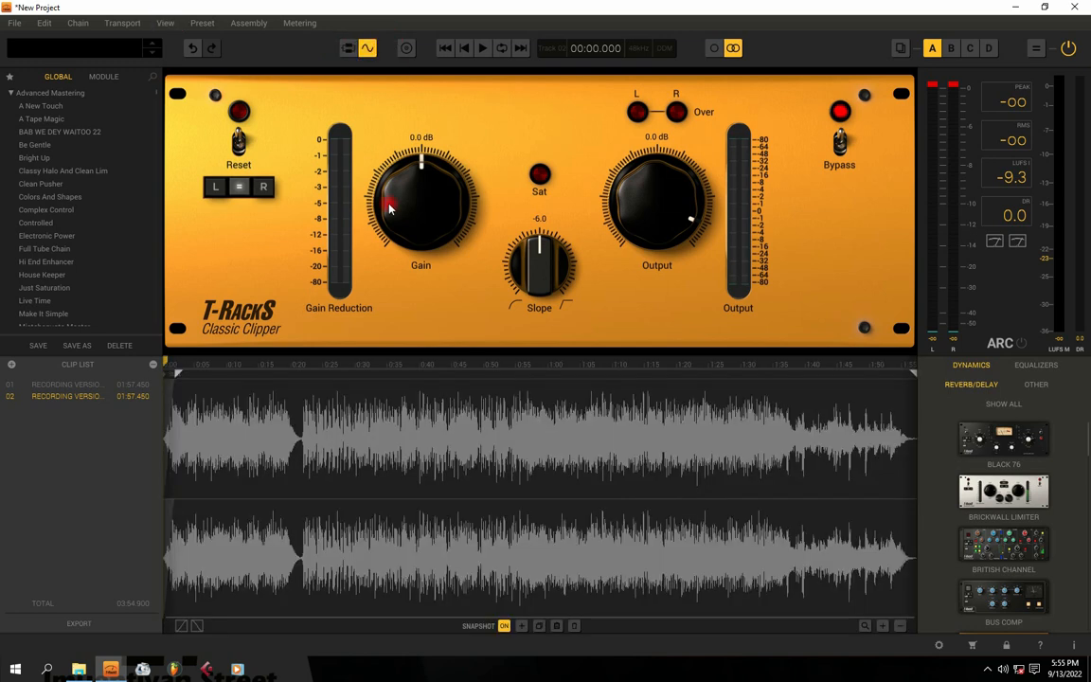
click(881, 624)
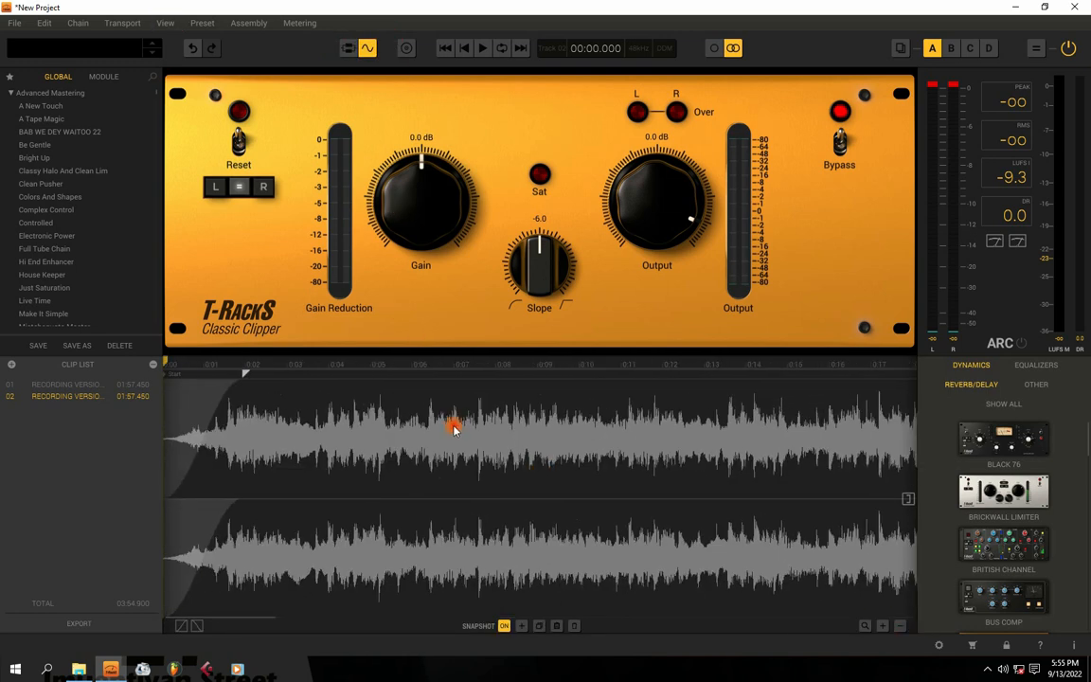
click(898, 625)
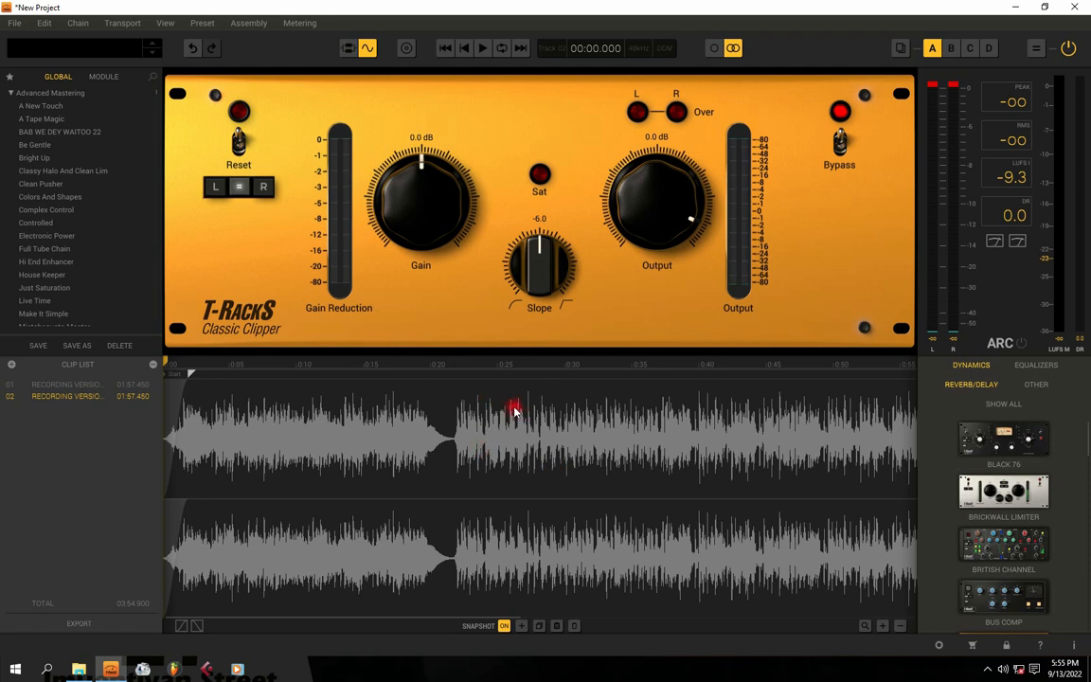
click(882, 624)
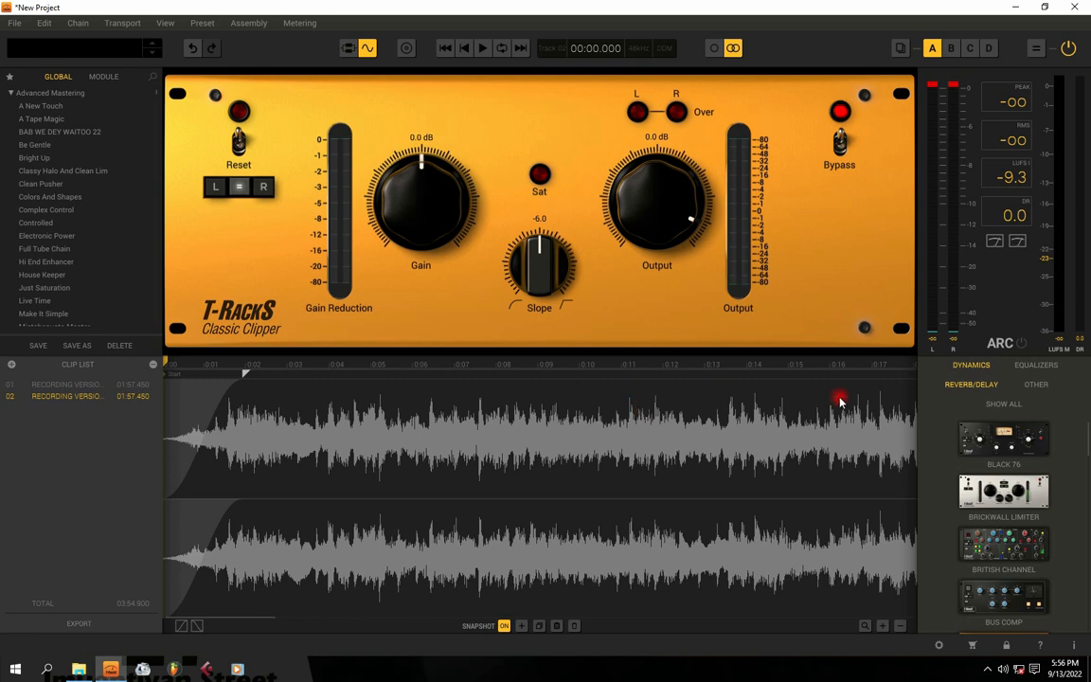
click(964, 367)
click(966, 368)
Switch to File Explorer and open the T RACKS SAMPLE TUTORIAL folder on the Desktop
click(79, 670)
click(700, 315)
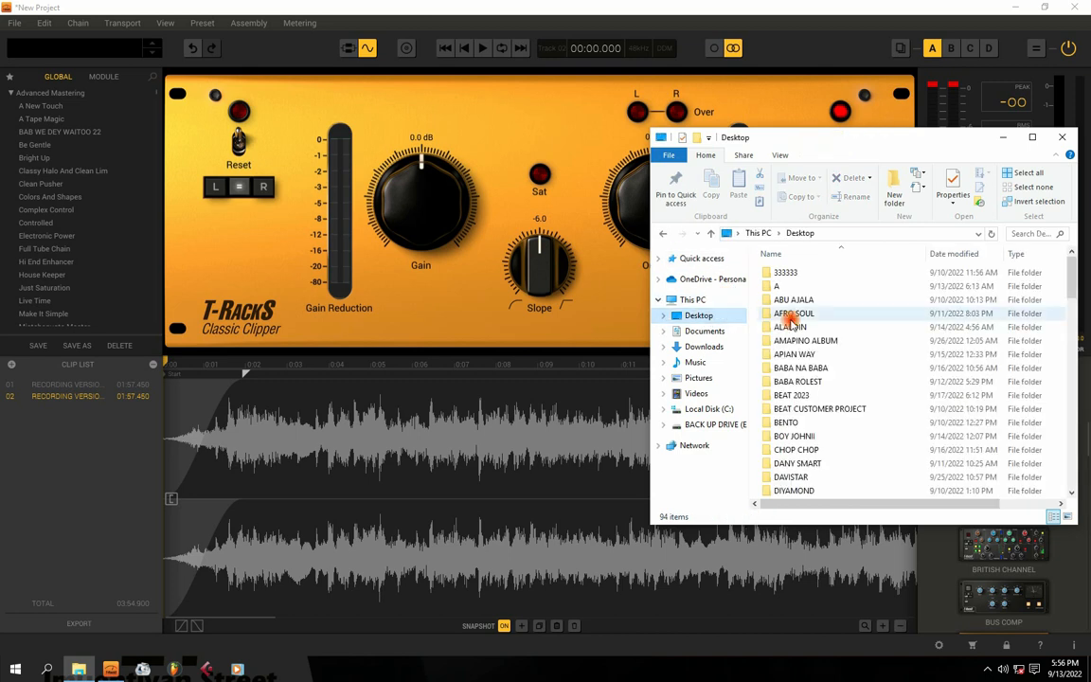
drag(835, 142, 463, 137)
click(421, 404)
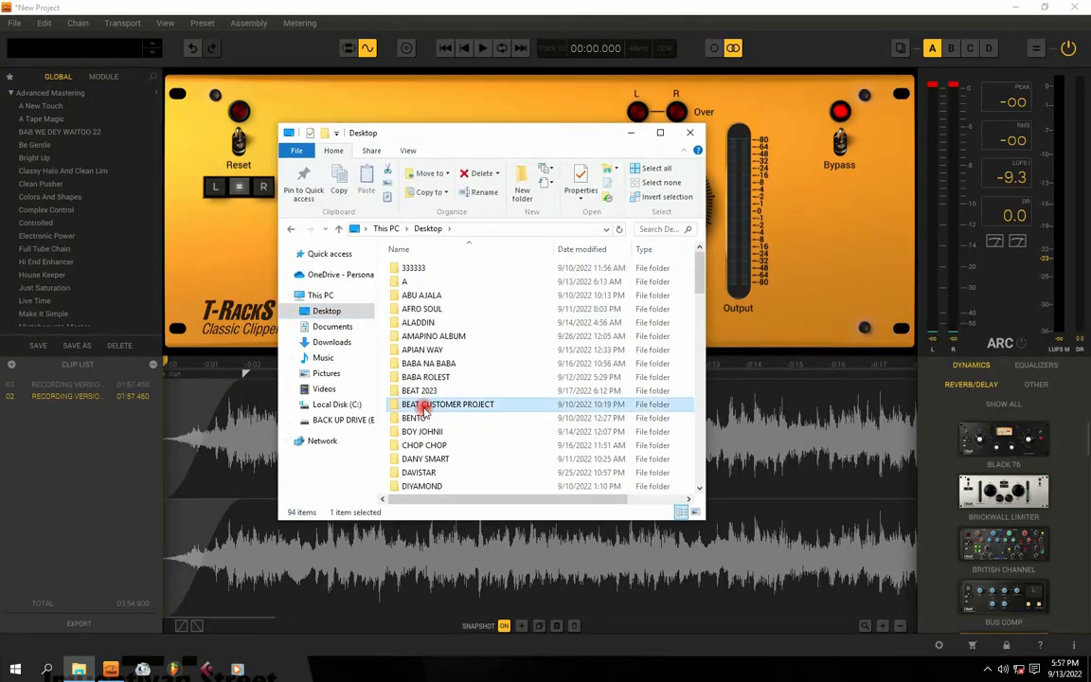
key(t)
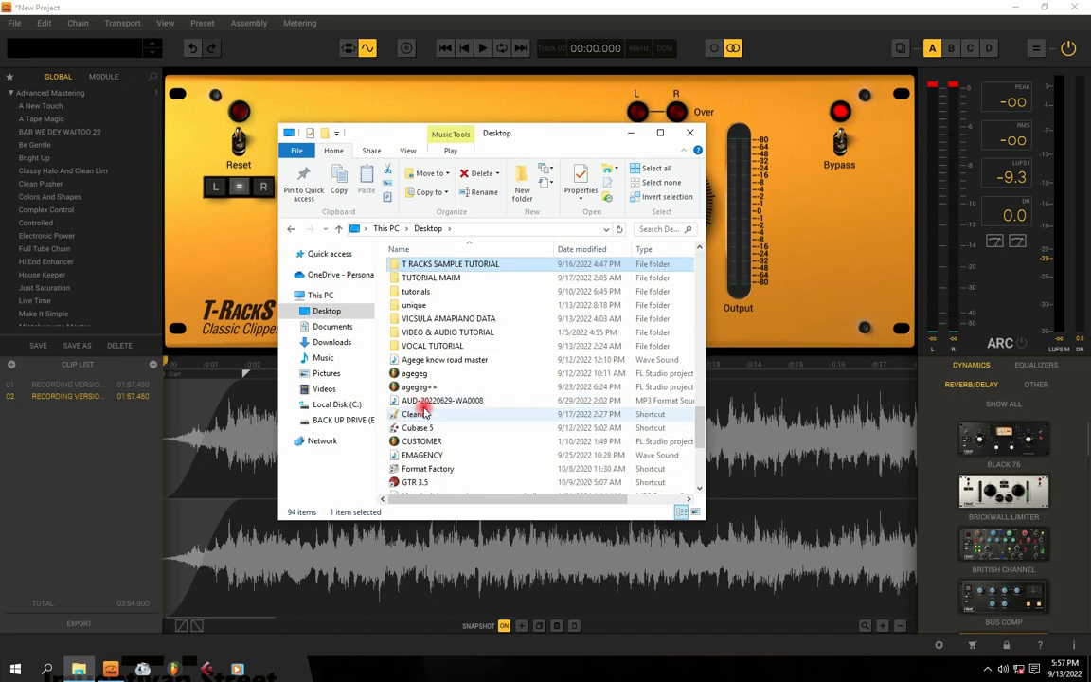
double_click(417, 266)
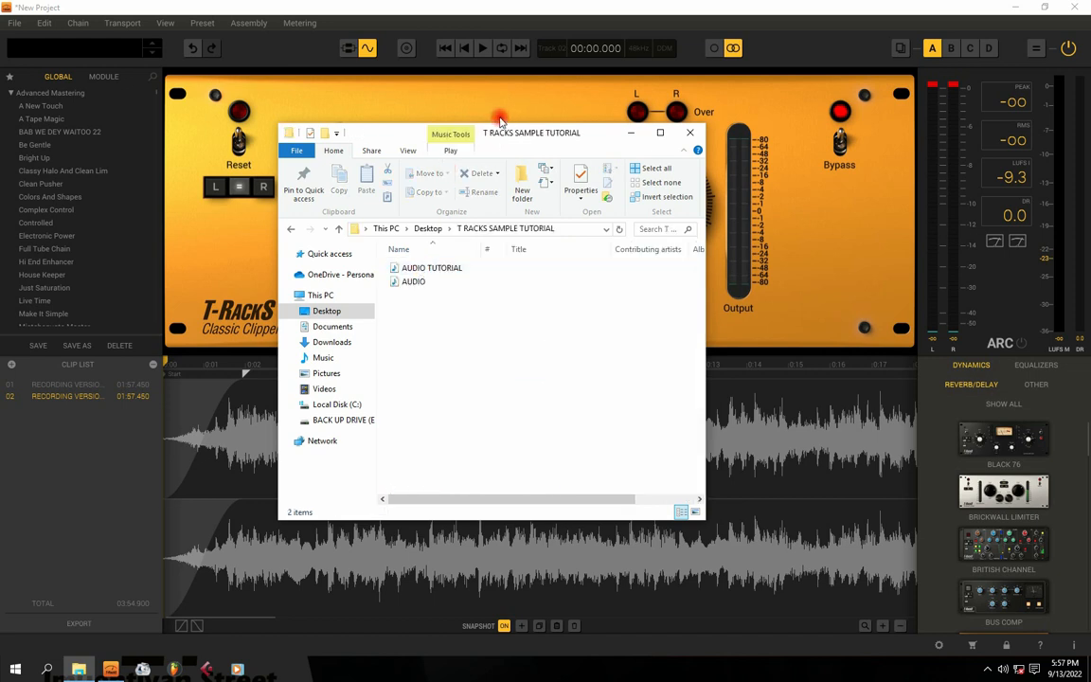
Import the AUDIO TUTORIAL file from the folder into the project as a new clip and return to T-RackS
drag(497, 134, 762, 129)
click(677, 277)
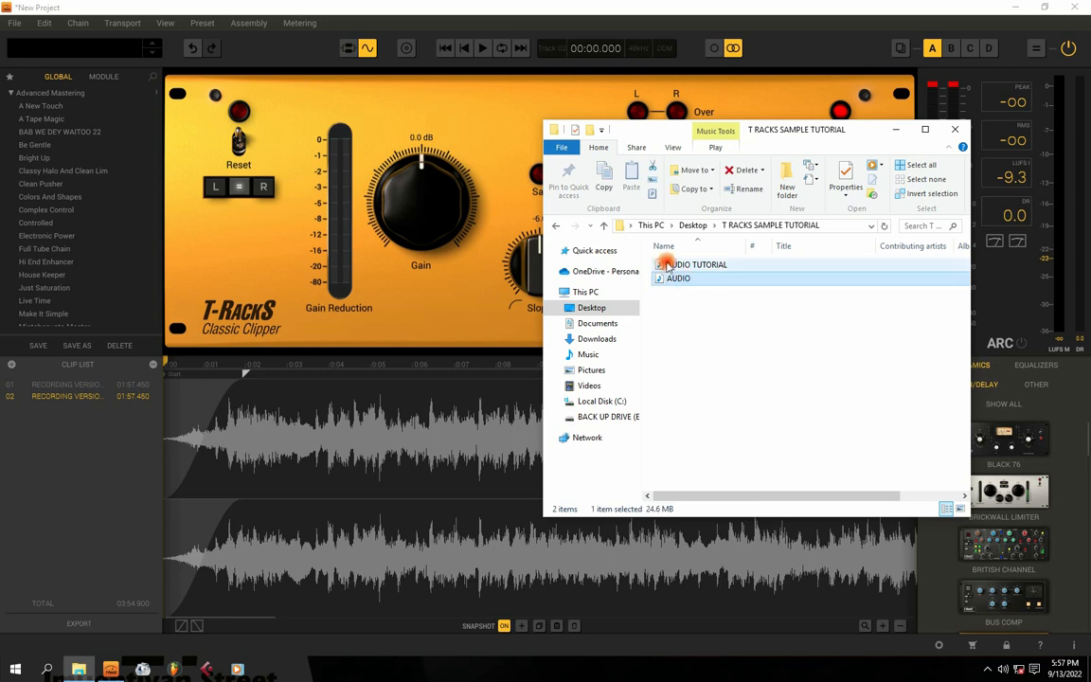
drag(660, 264, 294, 453)
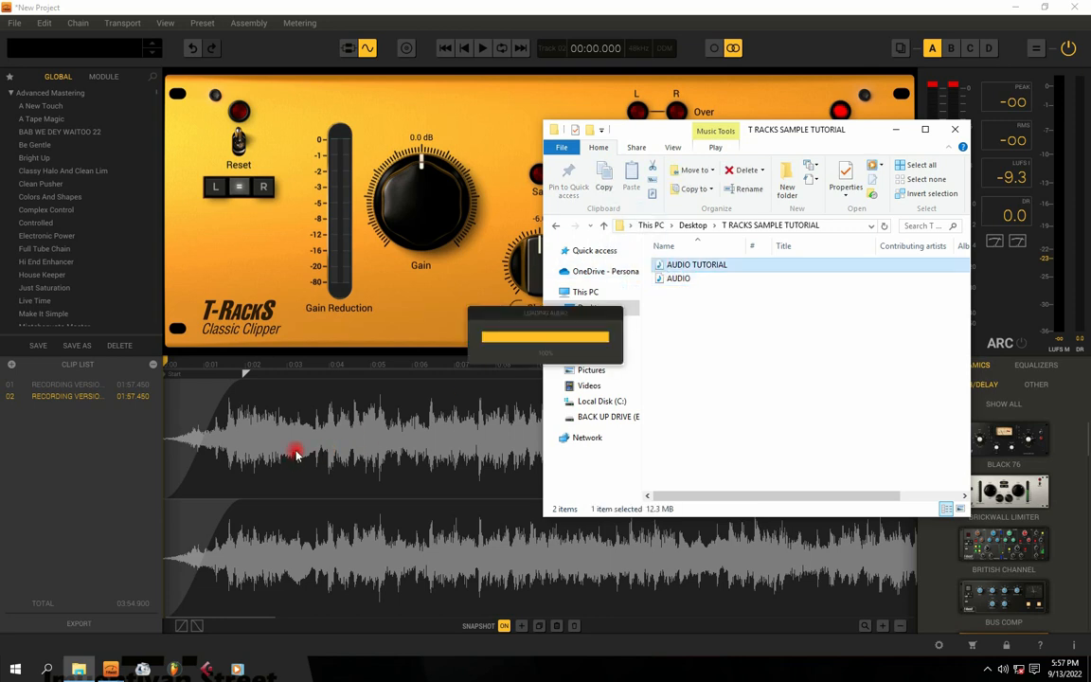
click(500, 6)
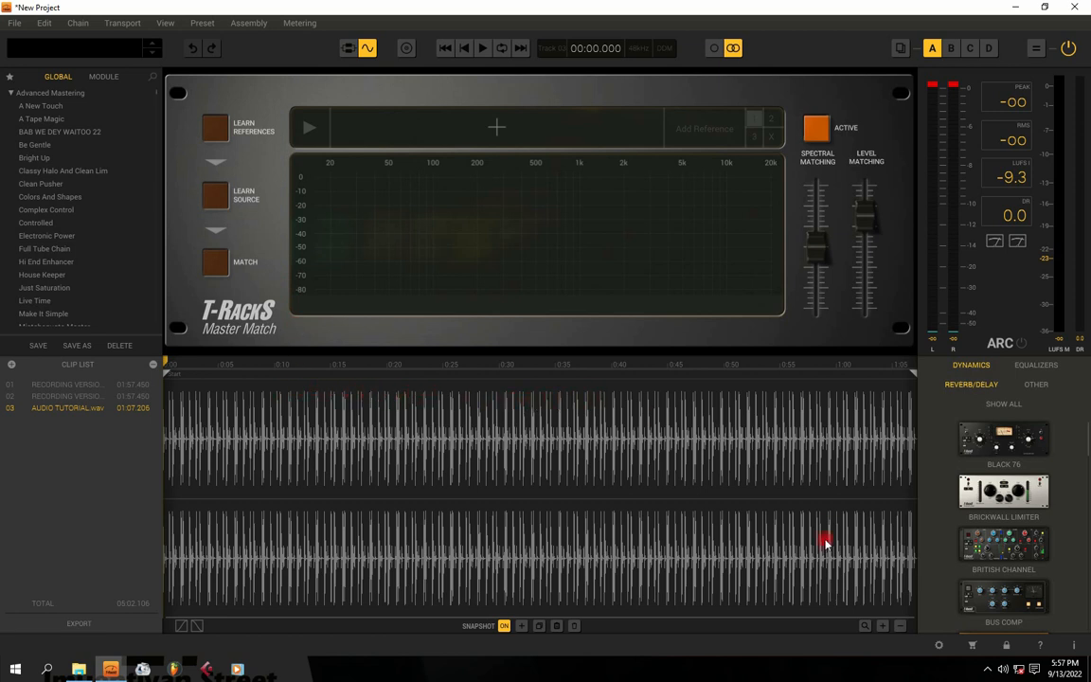
Examine the AUDIO TUTORIAL waveform at different magnifications and place the playhead at about 5.3 seconds
click(881, 625)
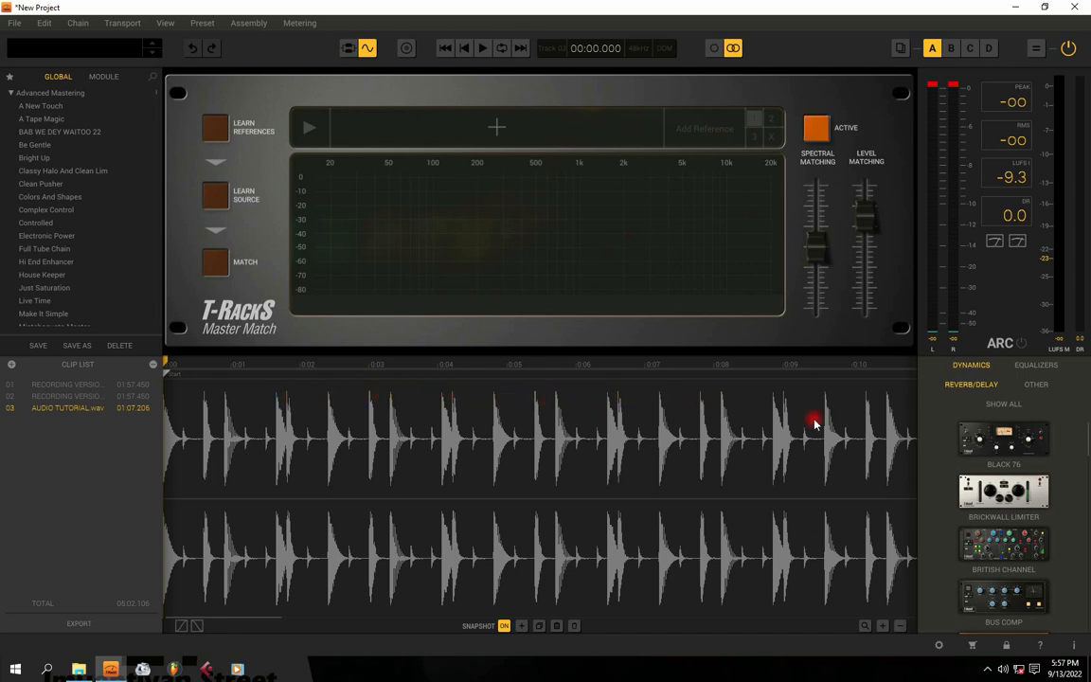
click(899, 626)
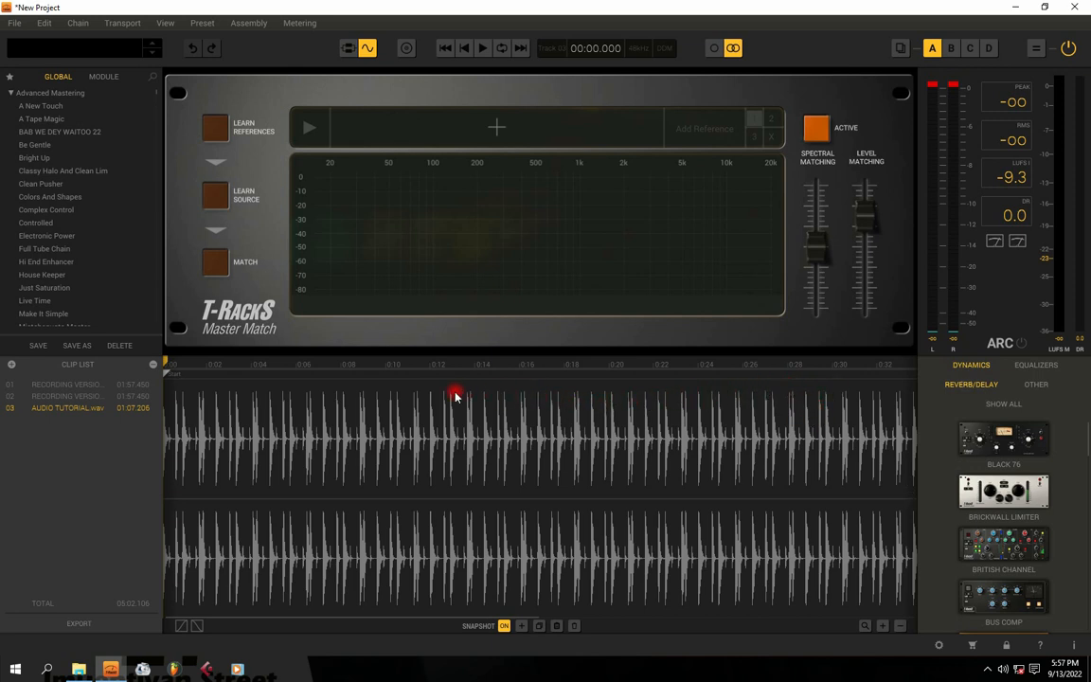
click(280, 394)
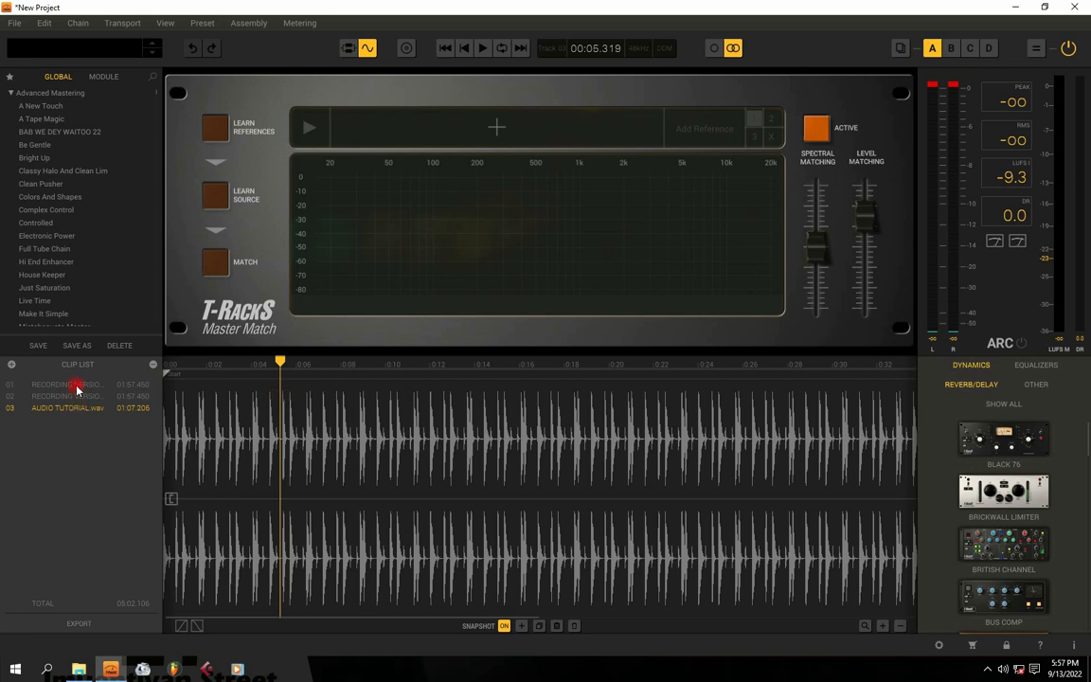
Switch to the first recording in the clip list, keeping the Dynamics processors listed in the module browser
click(74, 384)
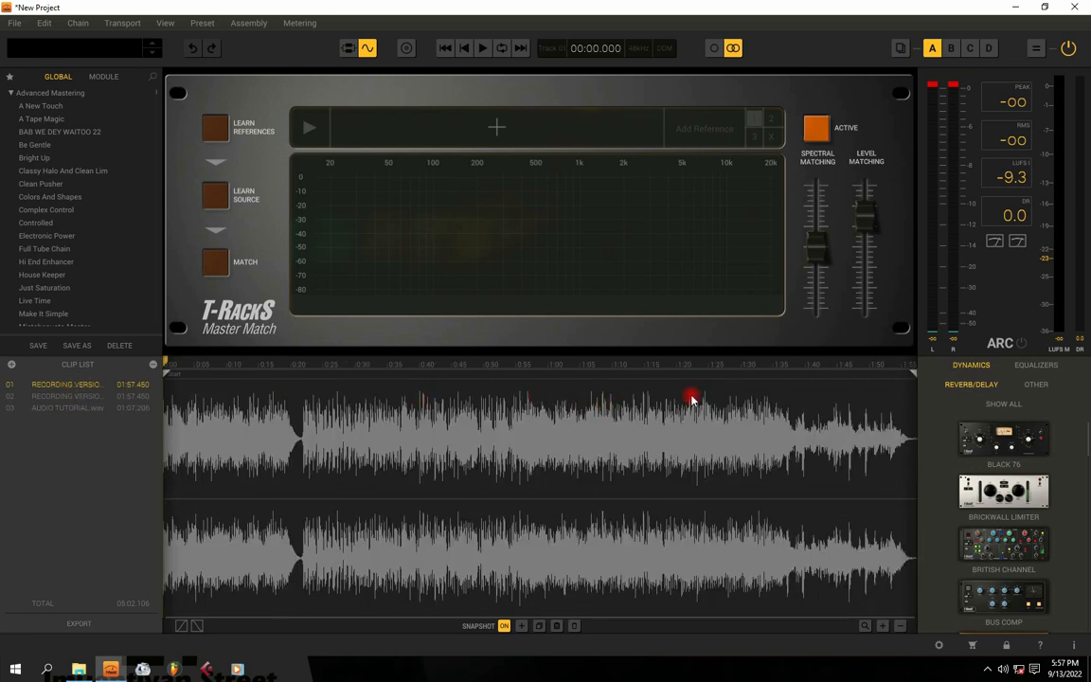
click(963, 366)
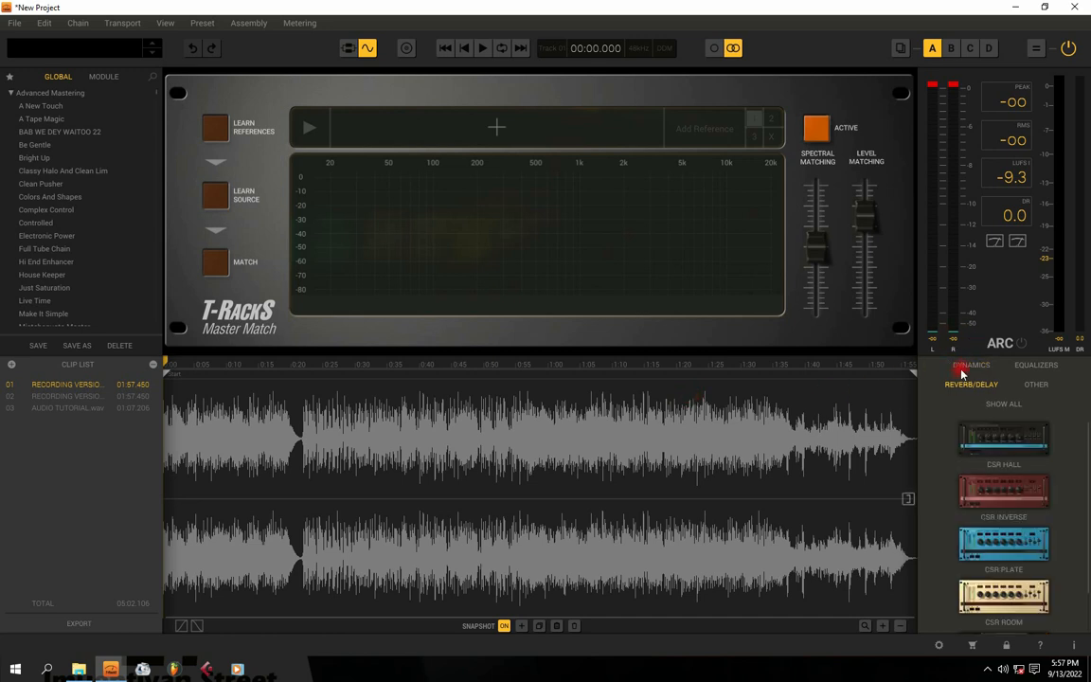
click(959, 367)
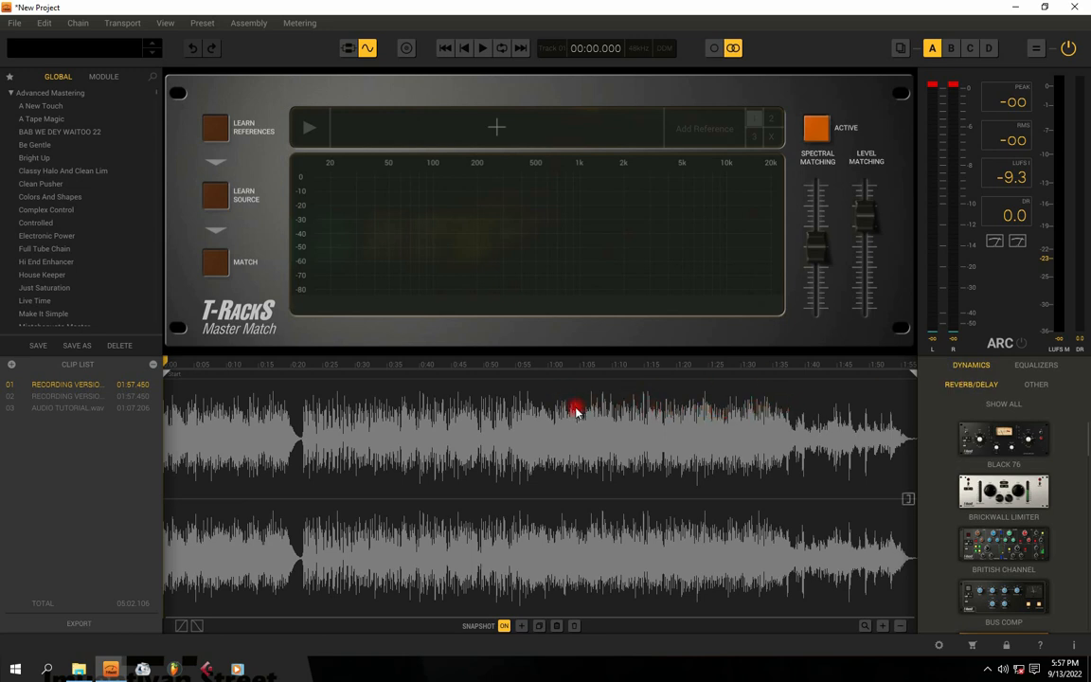
click(969, 368)
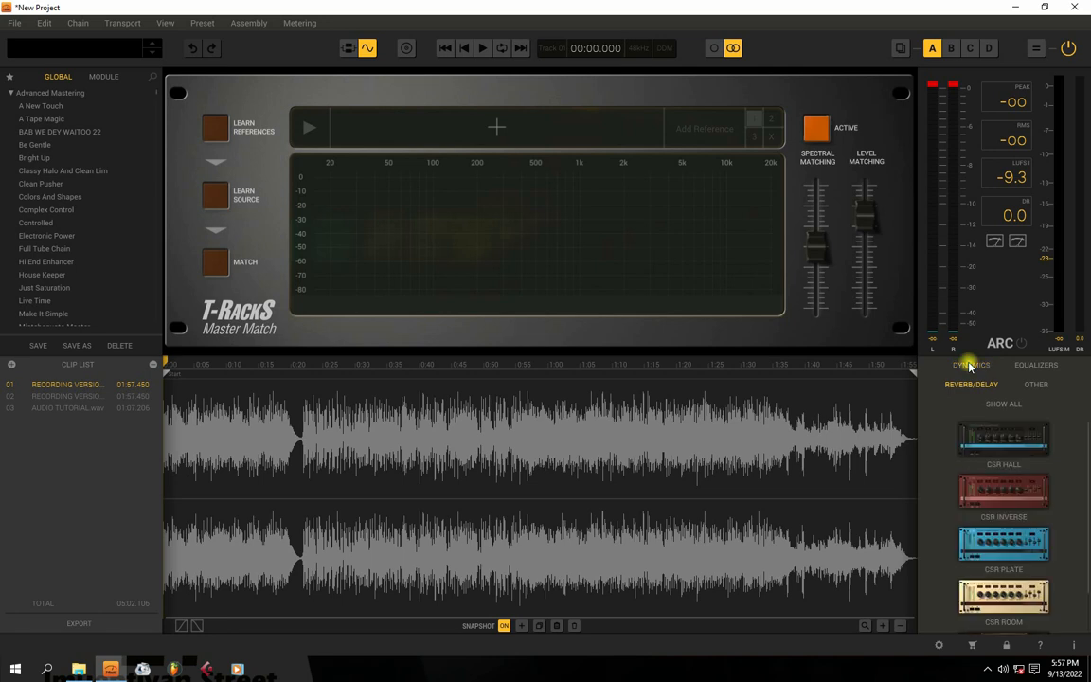
click(969, 367)
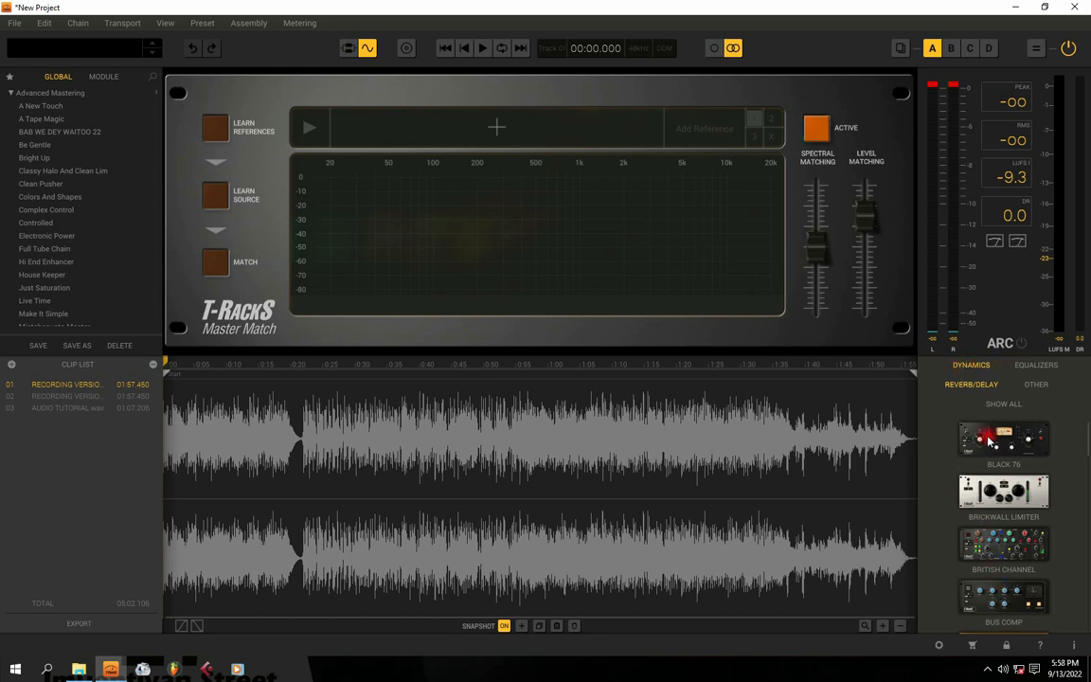
Insert Black 76 ahead of Master Match in the chain, with its input at about -27.9 dB and output at about -17.9 dB
click(348, 47)
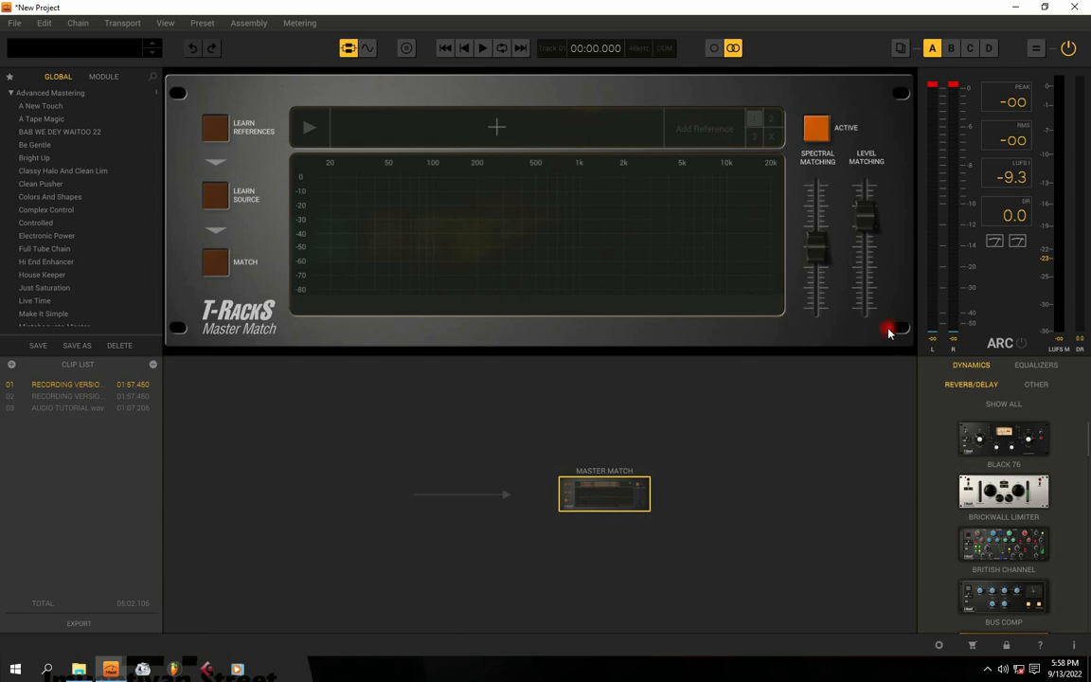
drag(976, 434, 454, 494)
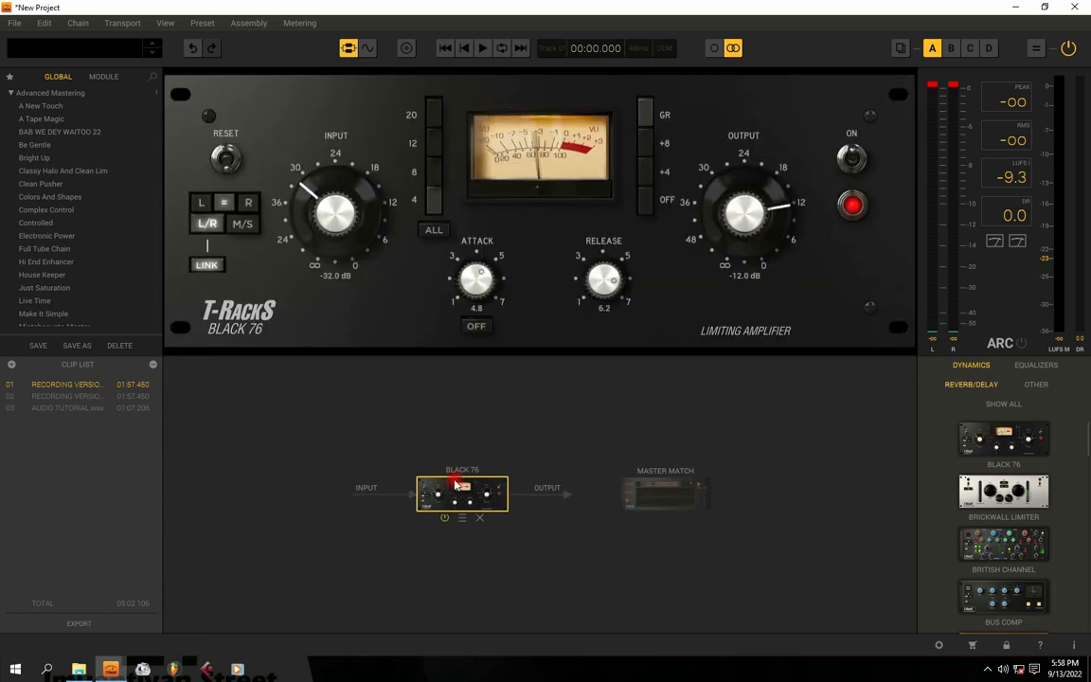
drag(376, 239, 375, 174)
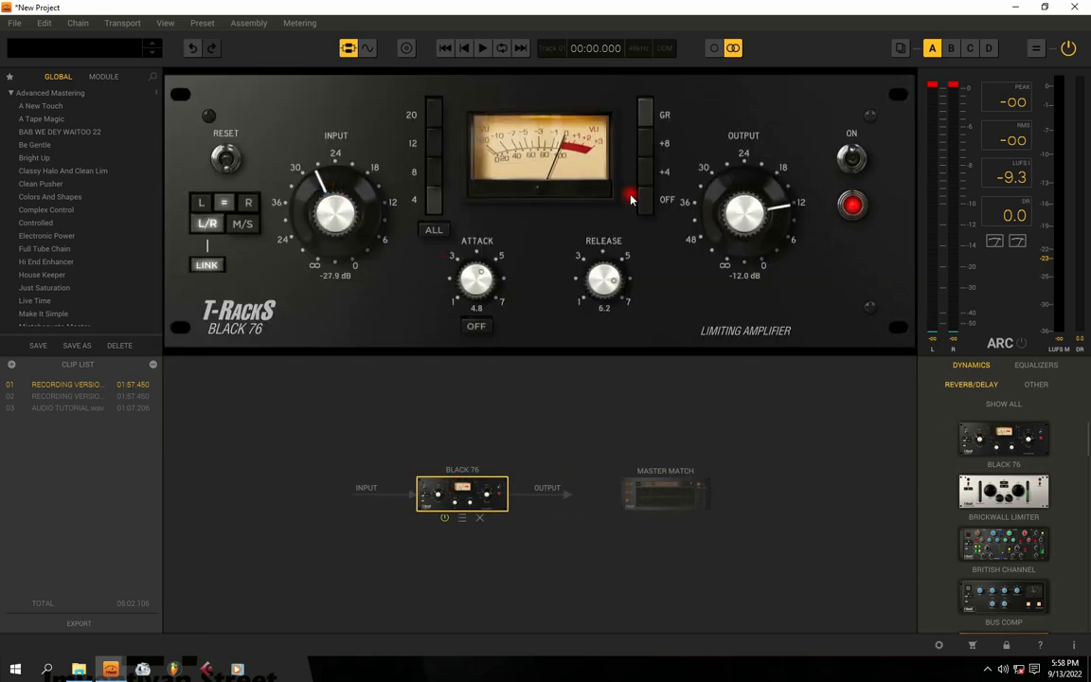
drag(742, 206, 655, 201)
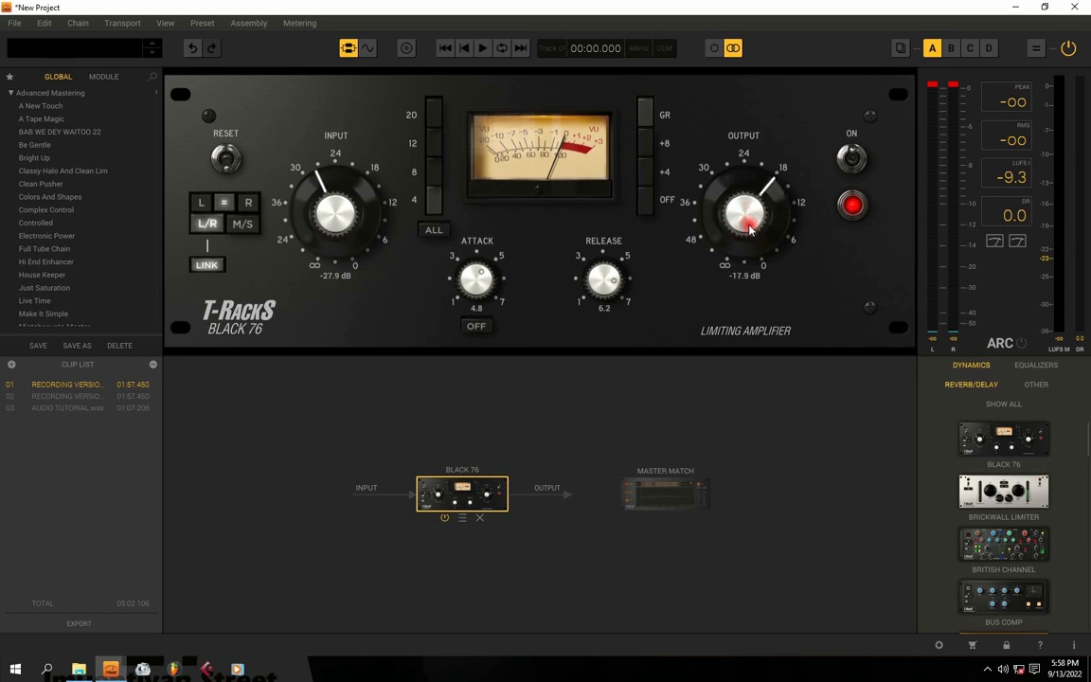
Set Black 76's output to about -18.4 dB and attack to about 4.6, and insert Brickwall Limiter after it in the chain
drag(738, 210, 741, 213)
drag(479, 276, 472, 286)
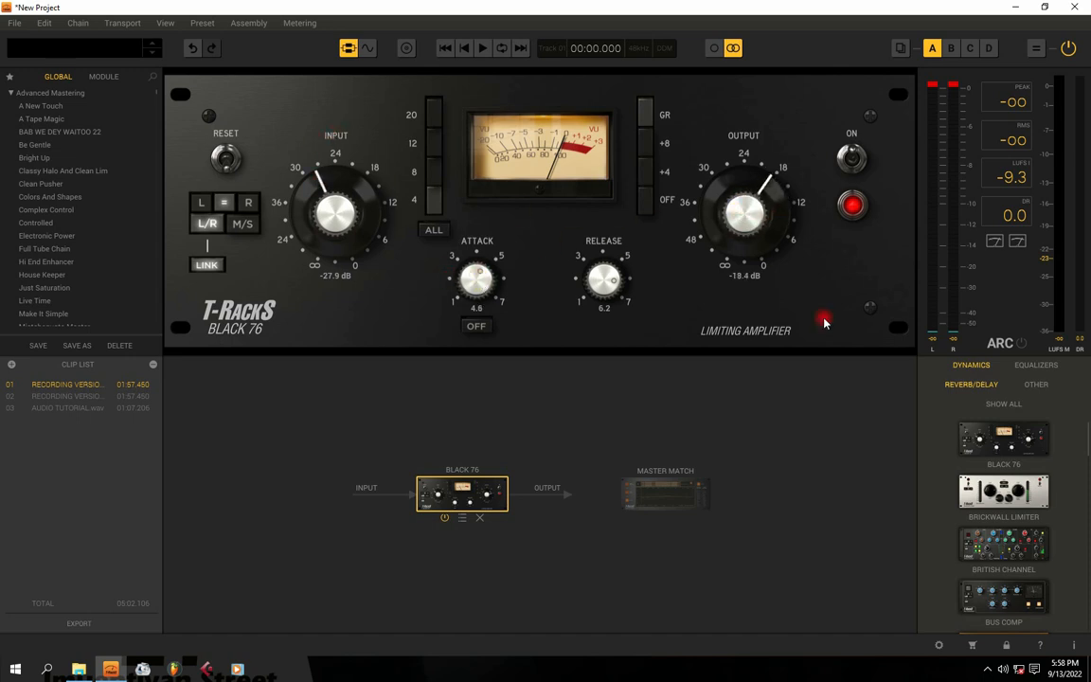
drag(1000, 473, 519, 492)
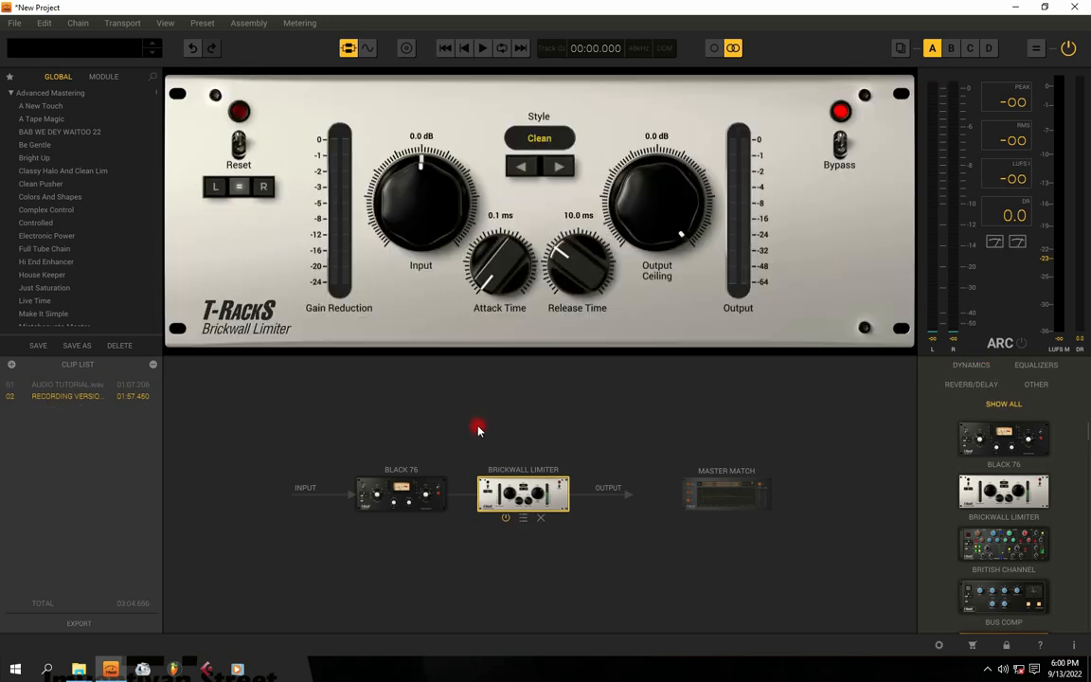
Adjust Black 76 to about -27.9 dB input, 1.9 attack, 6.3 release and -15.6 dB output
click(398, 484)
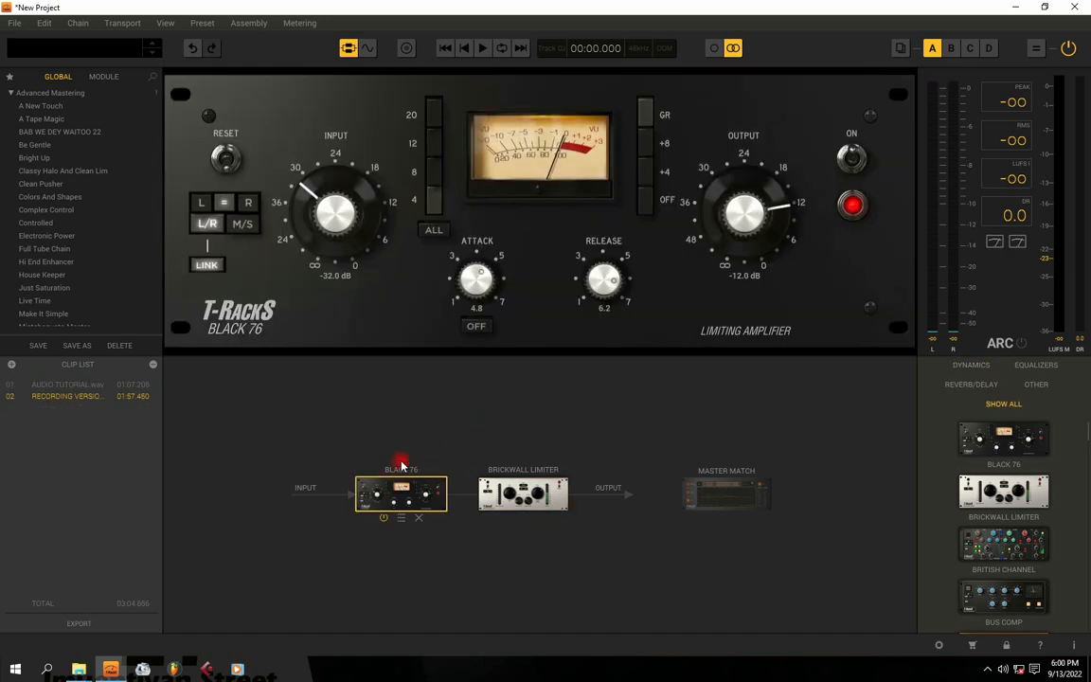
mouse_move(331, 214)
mouse_down()
mouse_move(329, 196)
mouse_move(330, 207)
mouse_up()
drag(474, 280, 482, 336)
mouse_move(475, 283)
mouse_down()
mouse_move(477, 249)
mouse_move(474, 297)
mouse_up()
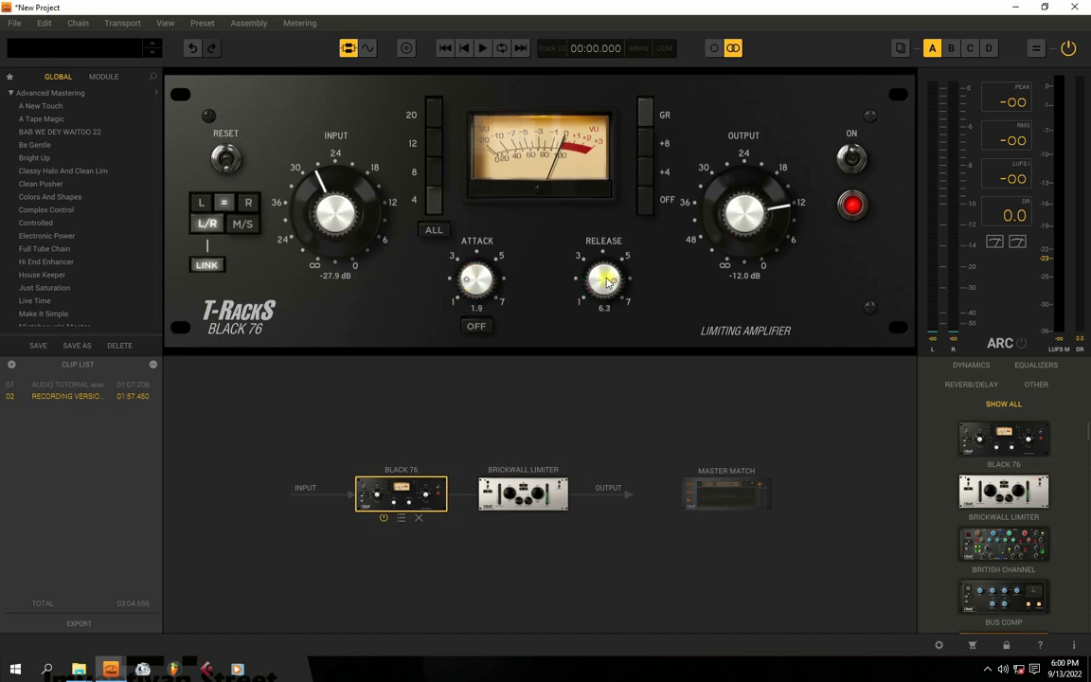
drag(745, 209, 742, 233)
Find White 2A among the Dynamics processors and insert it after Brickwall Limiter in the chain
click(499, 499)
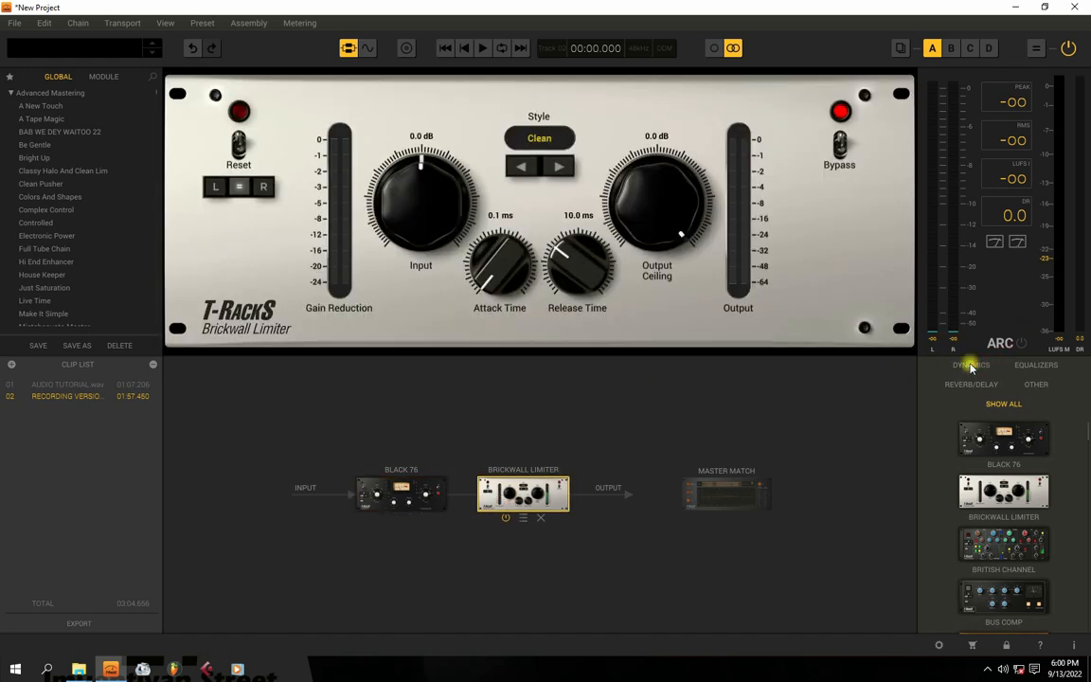
scroll(1003, 459, down, 5)
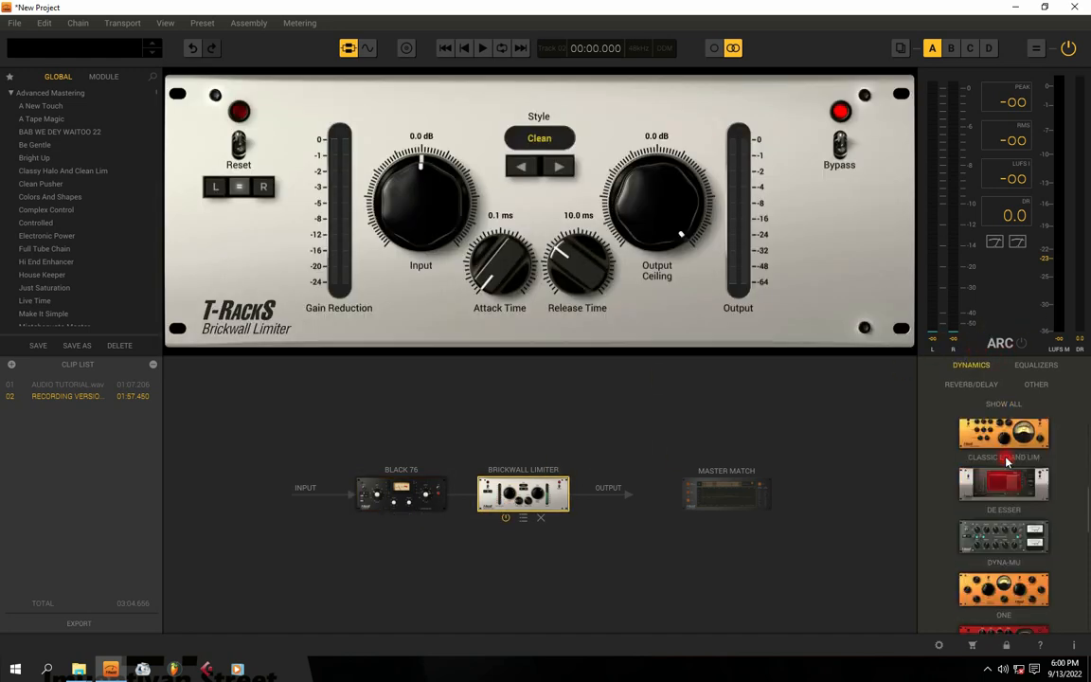
scroll(1006, 459, down, 5)
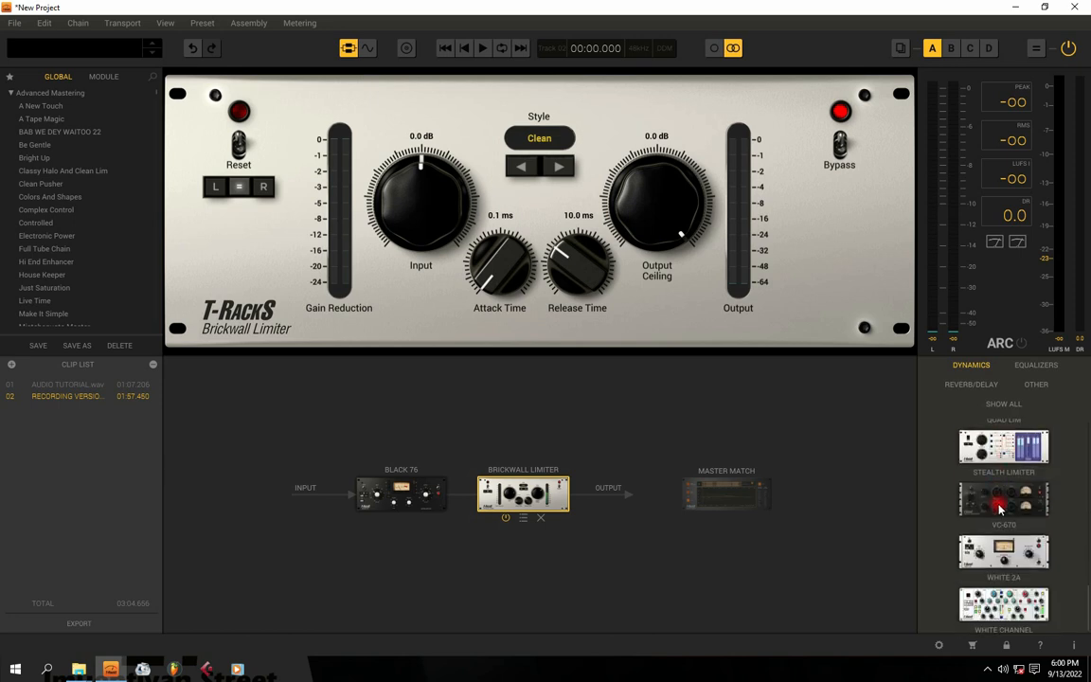
drag(1002, 563, 580, 494)
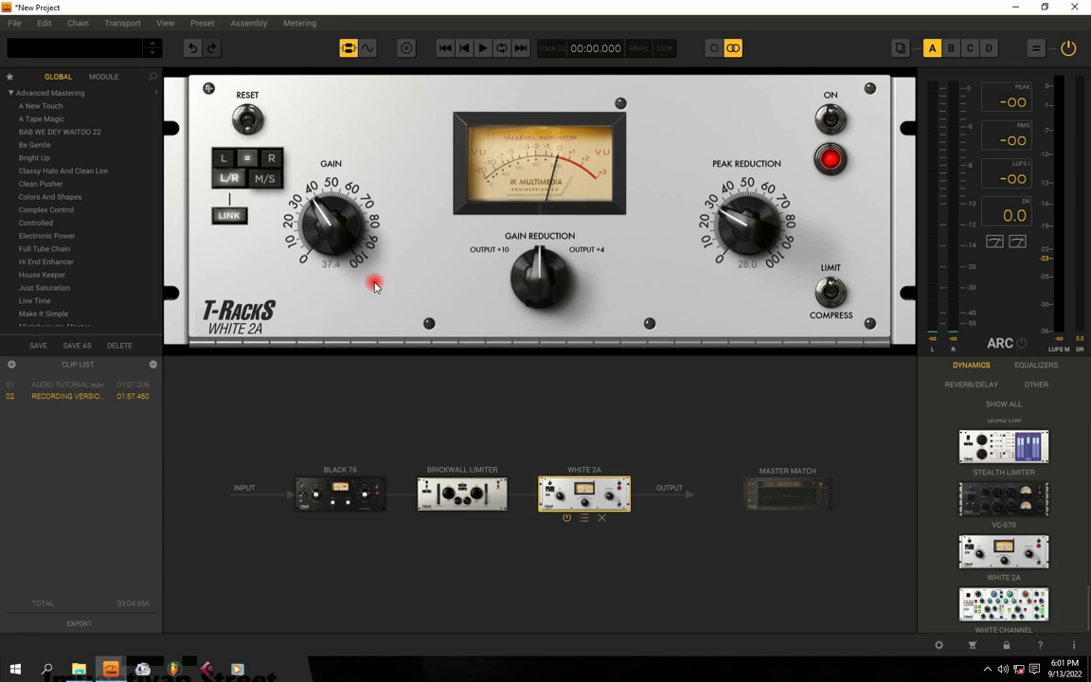
Review Brickwall Limiter and Black 76, and insert the Opto Comp dynamics processor after White 2A with its controls open
click(438, 481)
click(378, 480)
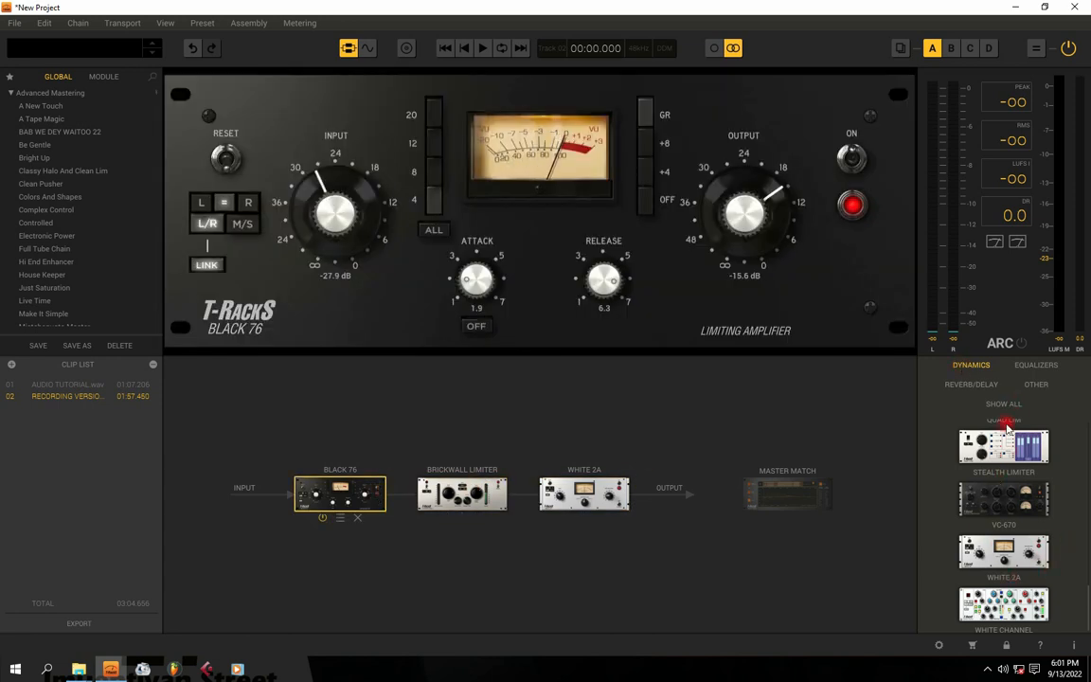
scroll(1005, 426, up, 3)
scroll(1007, 458, up, 2)
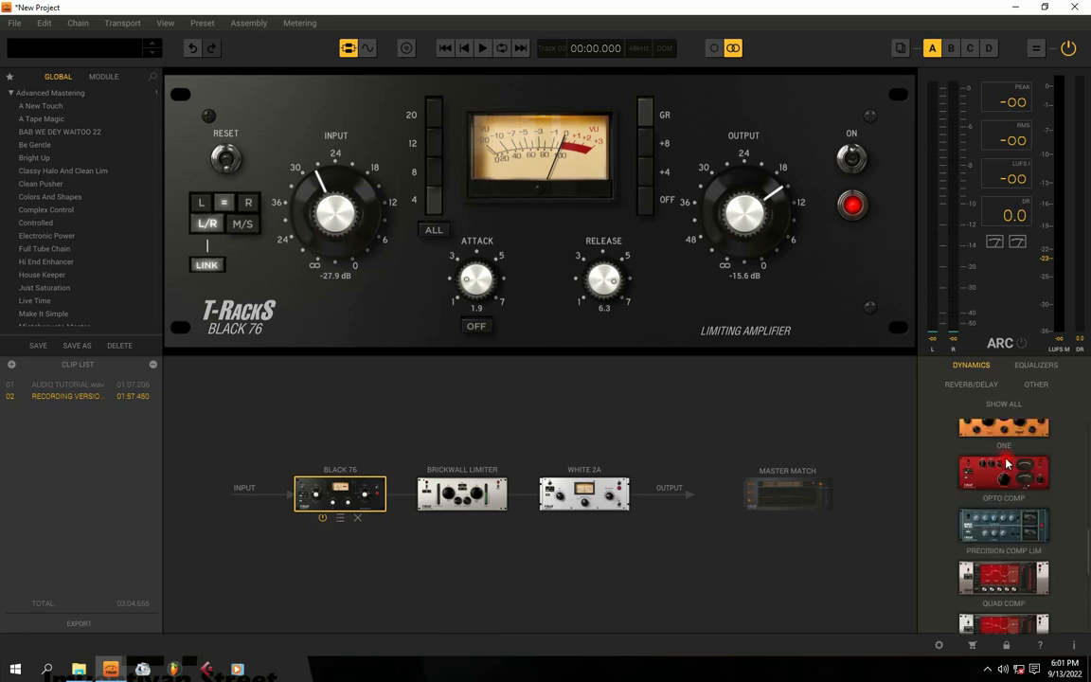
drag(1017, 485, 644, 493)
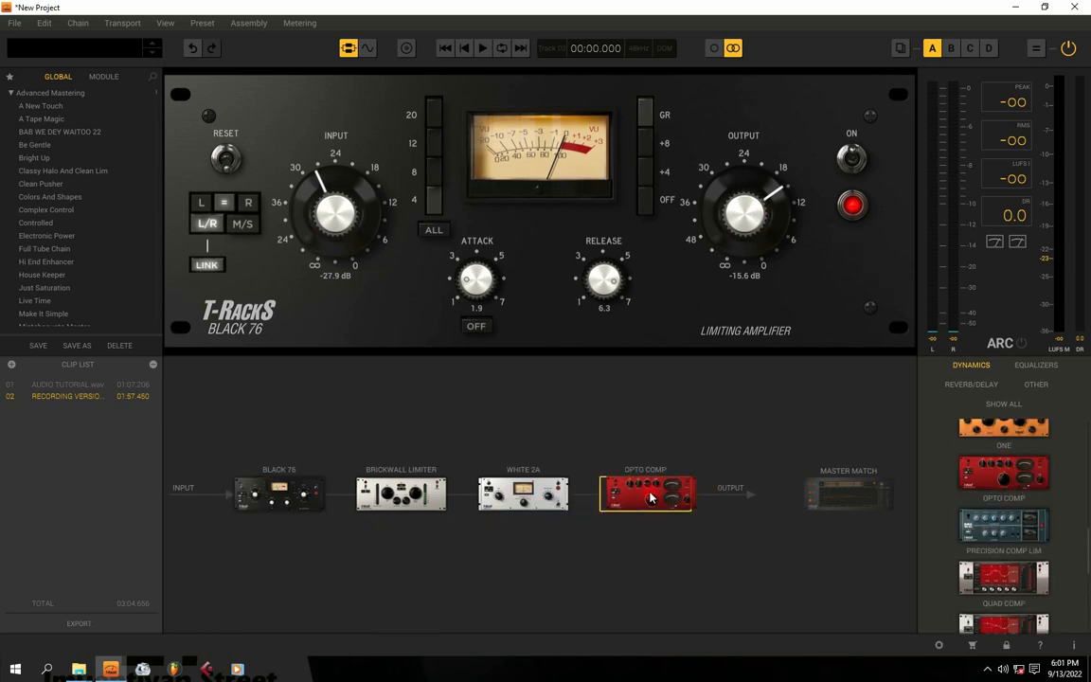
click(645, 506)
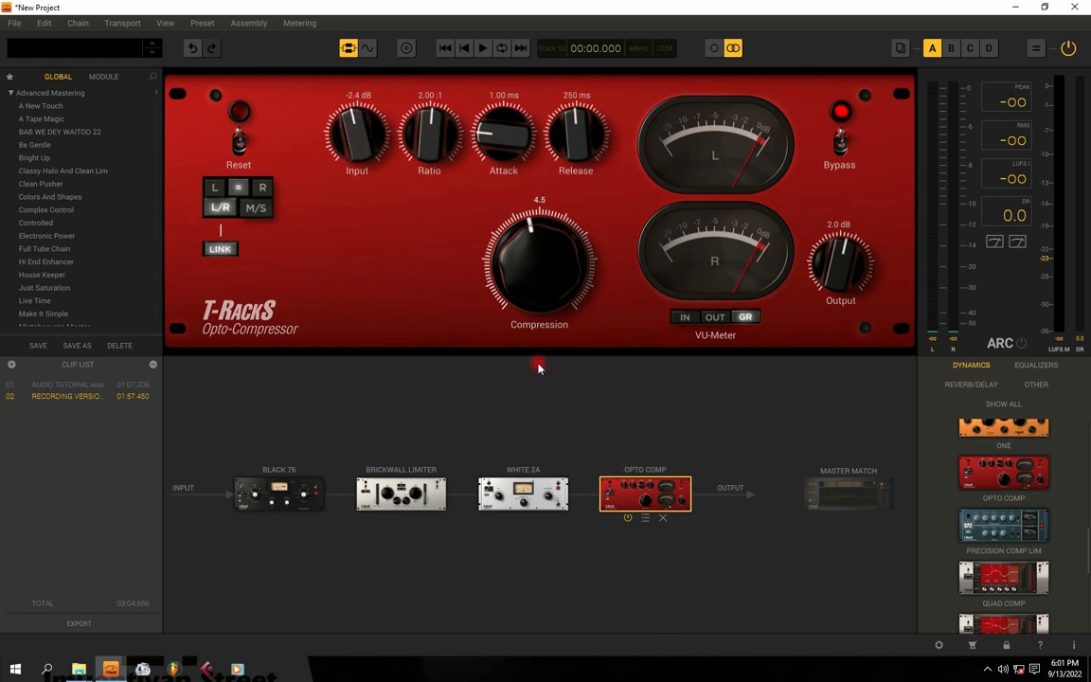
Adjust the gain of White 2A and set Opto Comp's compression to about 5.0
click(478, 474)
drag(332, 222, 326, 237)
click(616, 484)
click(526, 492)
click(632, 502)
drag(542, 263, 546, 259)
Review each module in the chain, and remove Opto Comp, White 2A and Brickwall Limiter
click(493, 494)
click(360, 501)
click(275, 495)
click(645, 497)
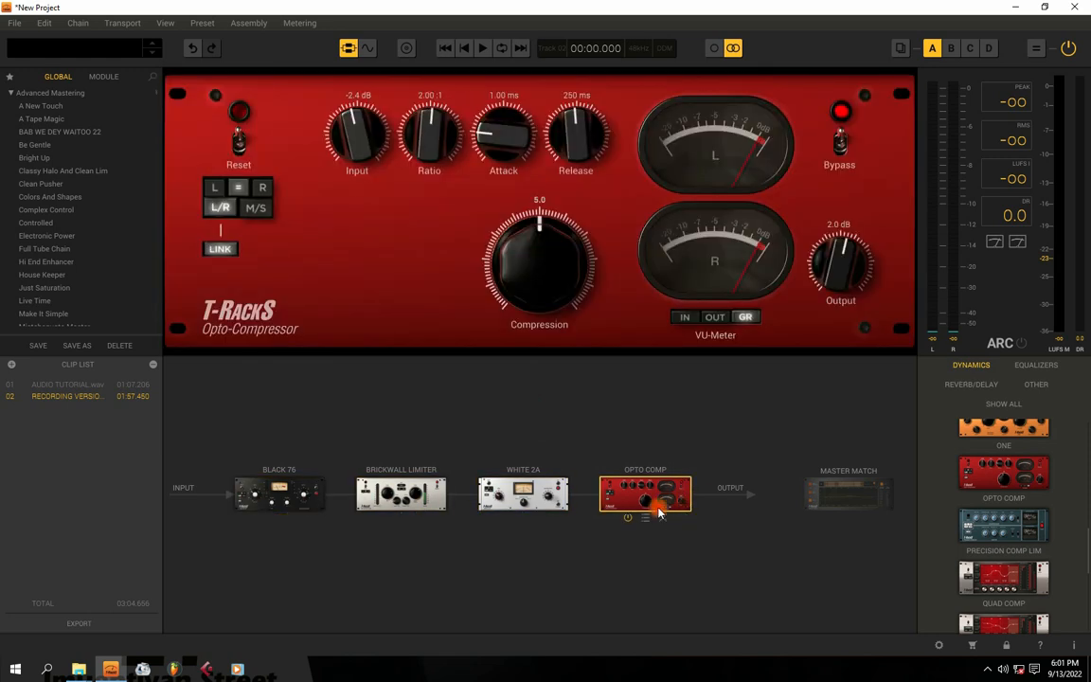
click(662, 517)
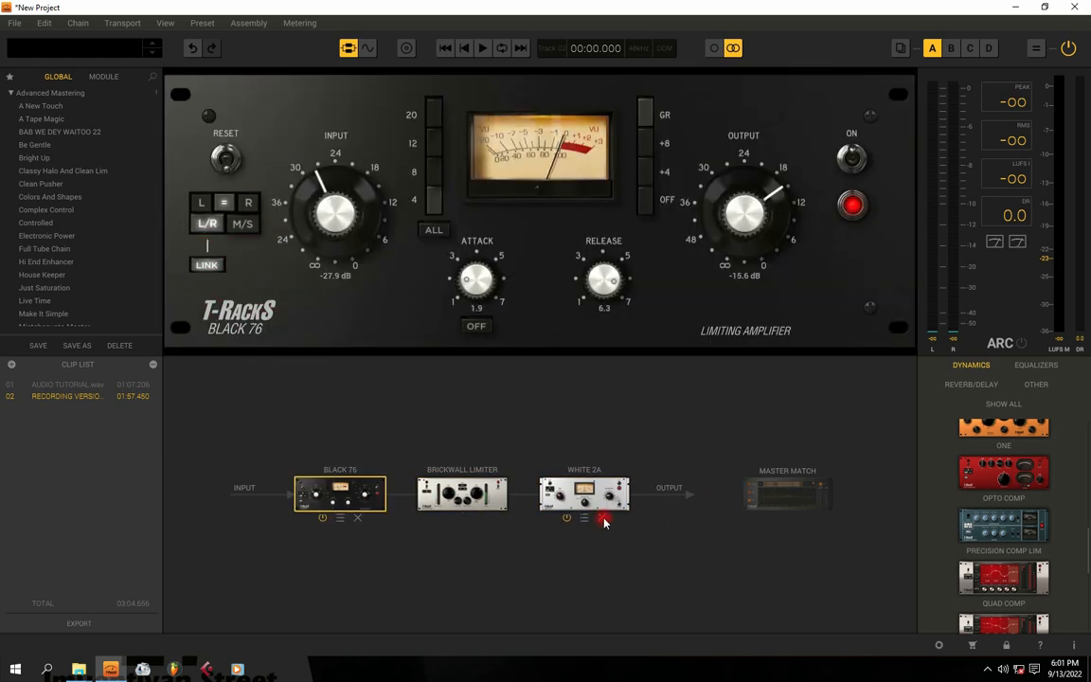
click(601, 517)
click(540, 516)
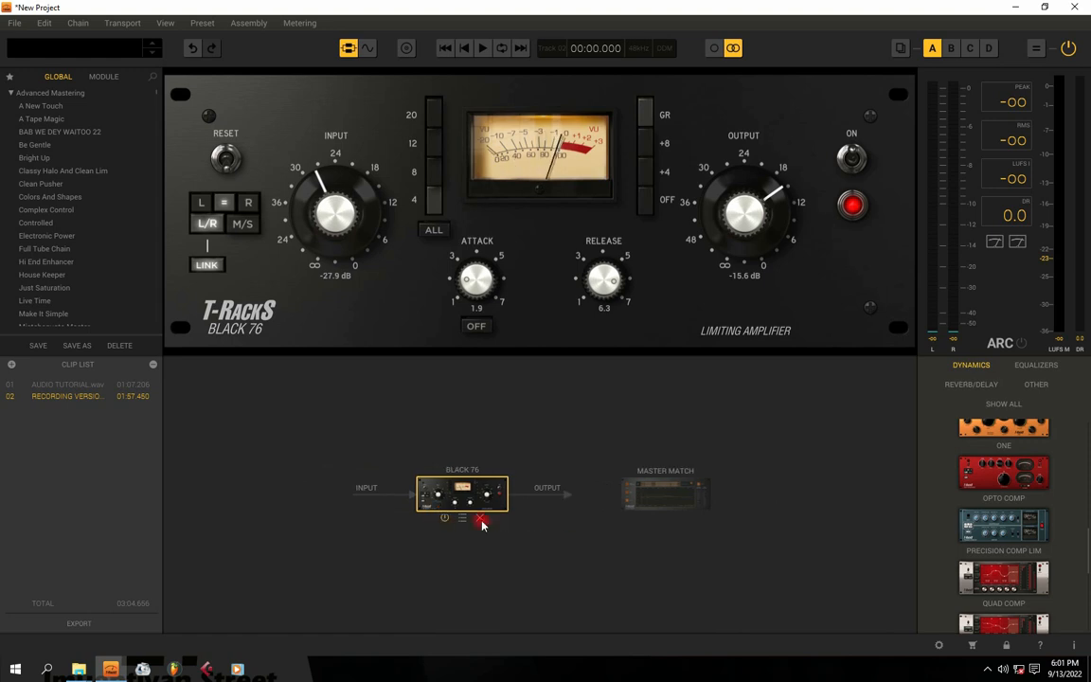
Switch to the AUDIO TUTORIAL clip and back to the recording, and display the recording's waveform
click(72, 384)
click(72, 395)
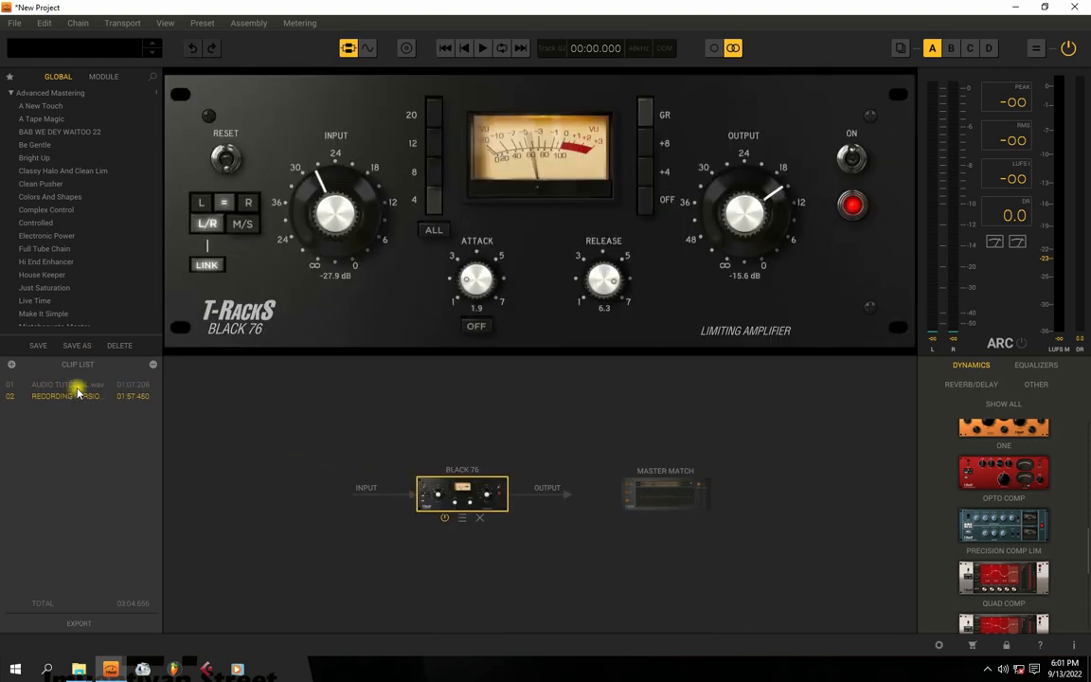
click(364, 49)
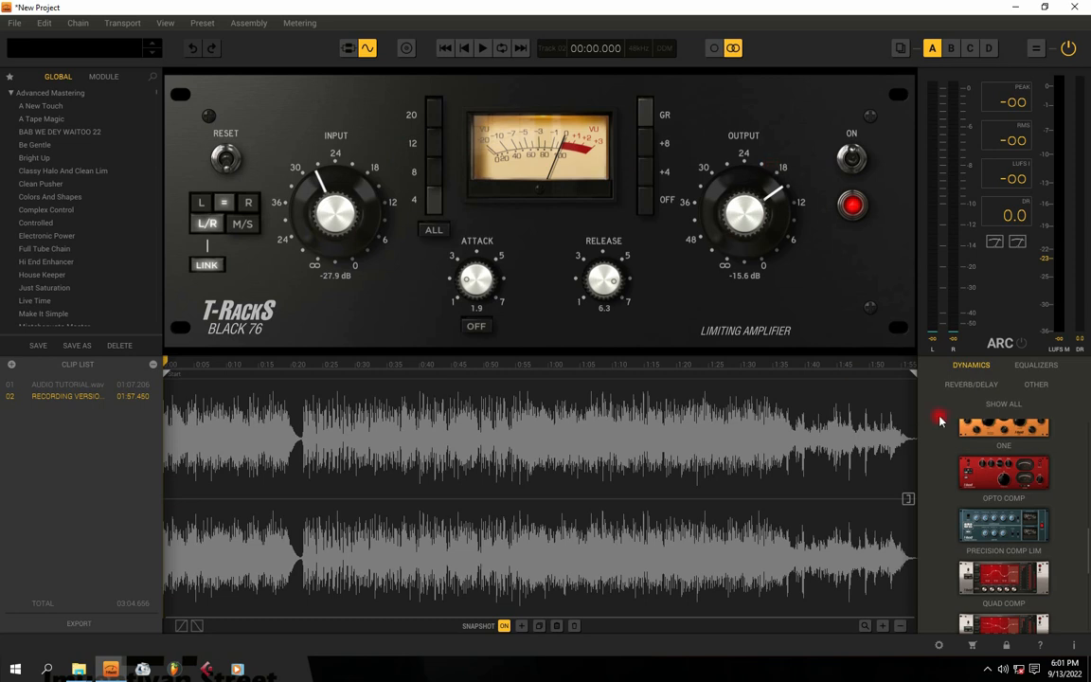
Insert the British Channel equalizer ahead of Black 76, remove Black 76 from the chain and return to the waveform
click(1036, 366)
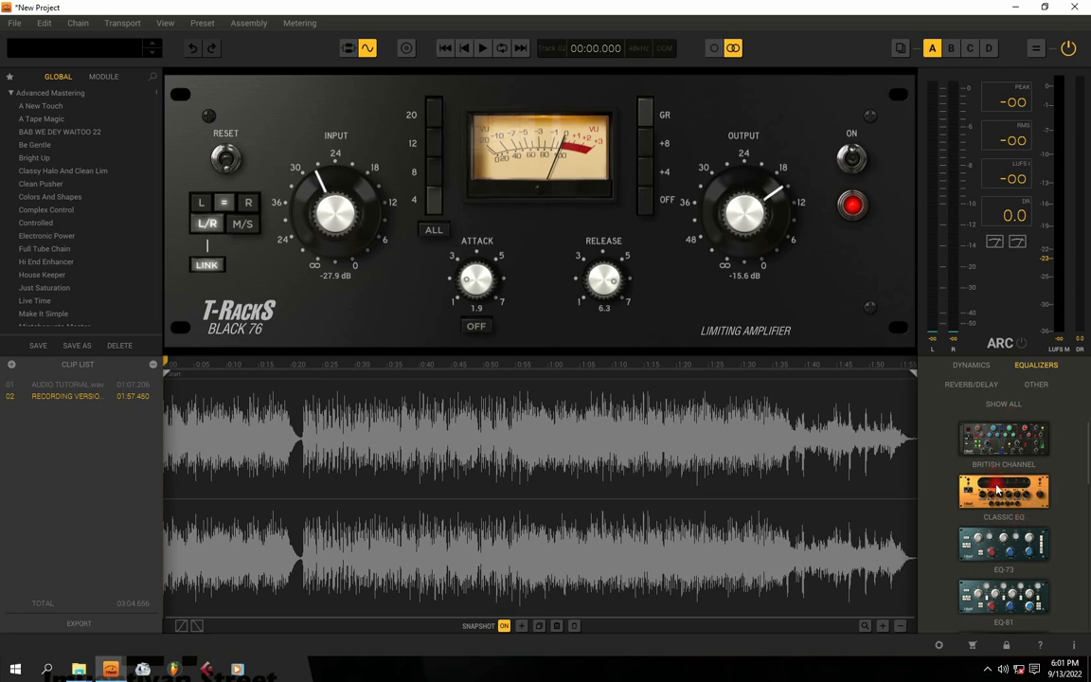
drag(1003, 441, 445, 484)
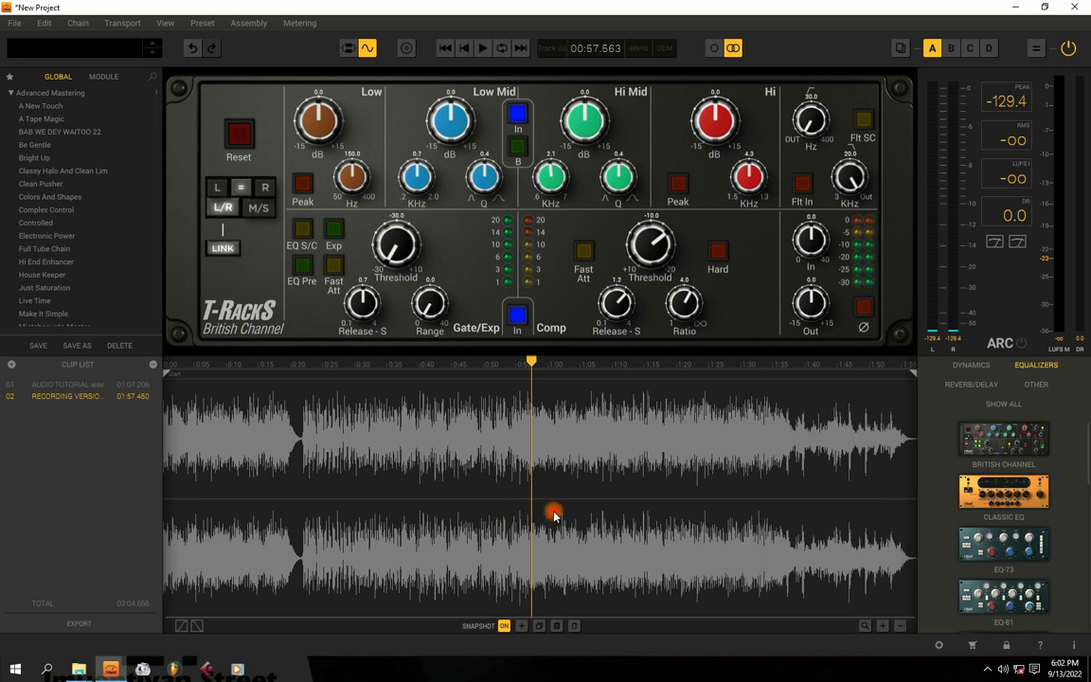
click(355, 50)
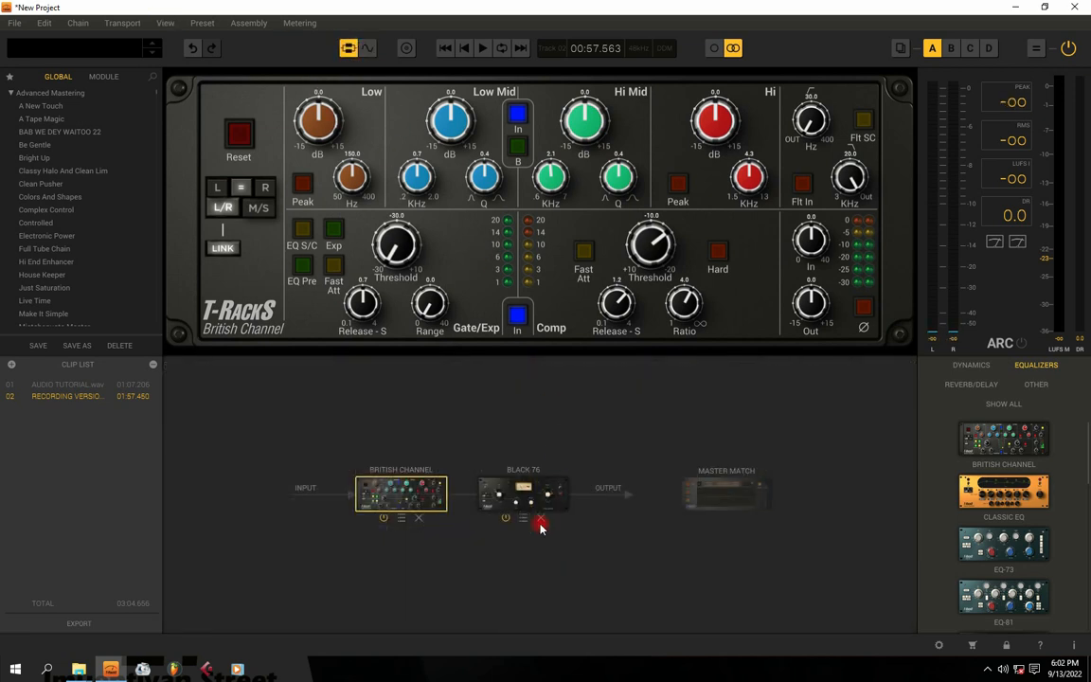
click(538, 519)
click(371, 49)
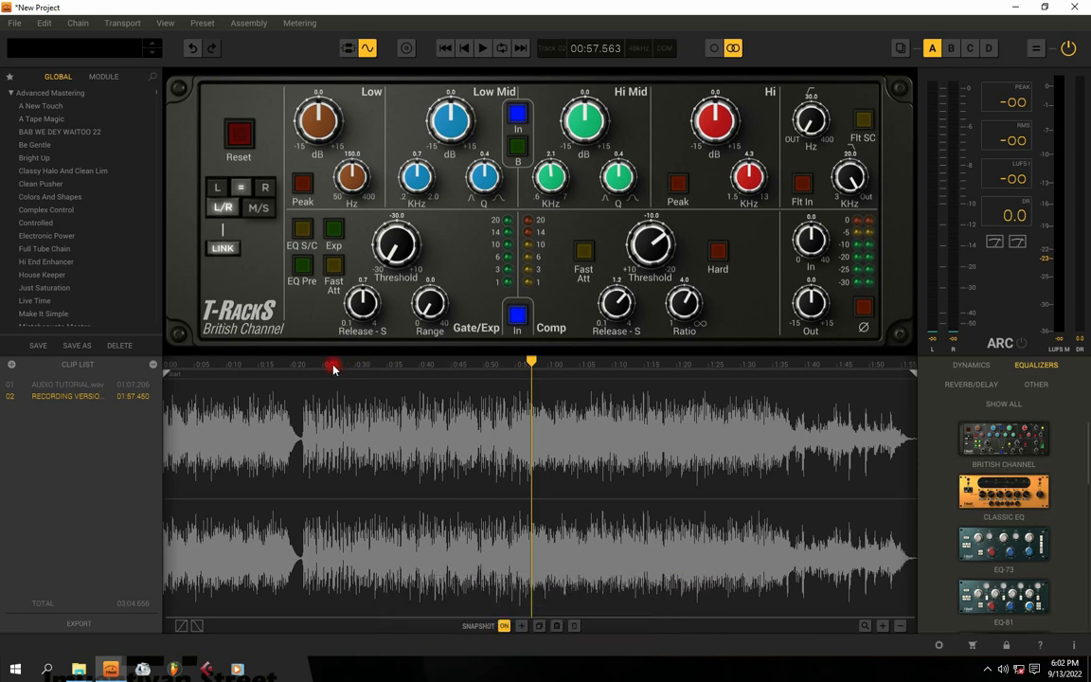
Audition the recording from about 57.6 seconds, and again with the playhead placed at about 8.4 seconds
key(space)
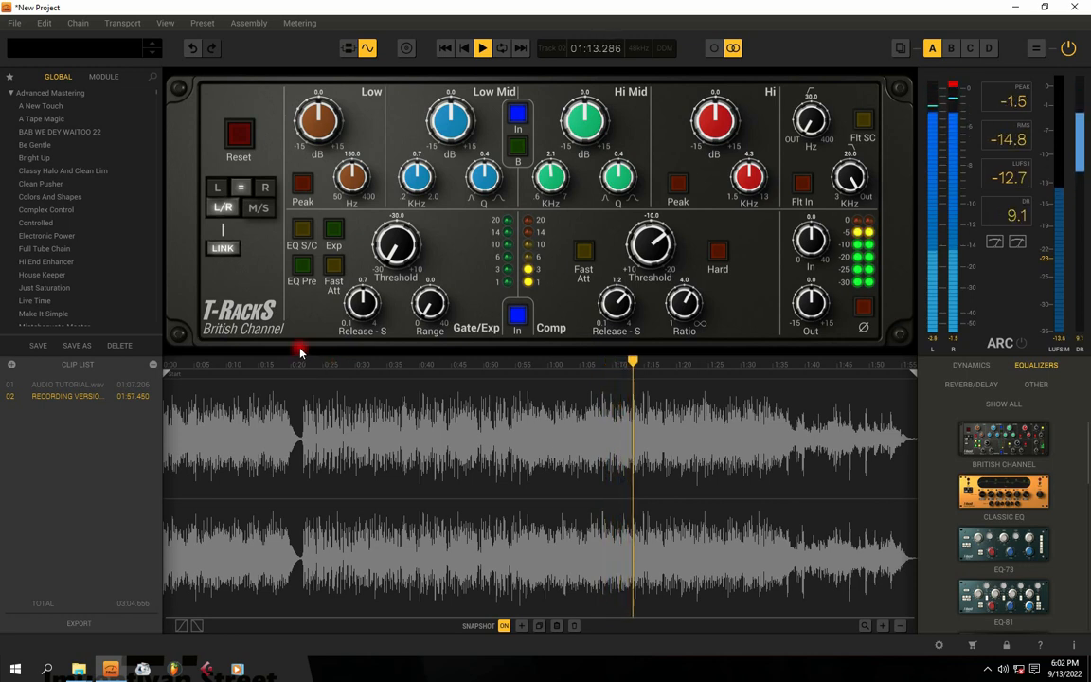
key(space)
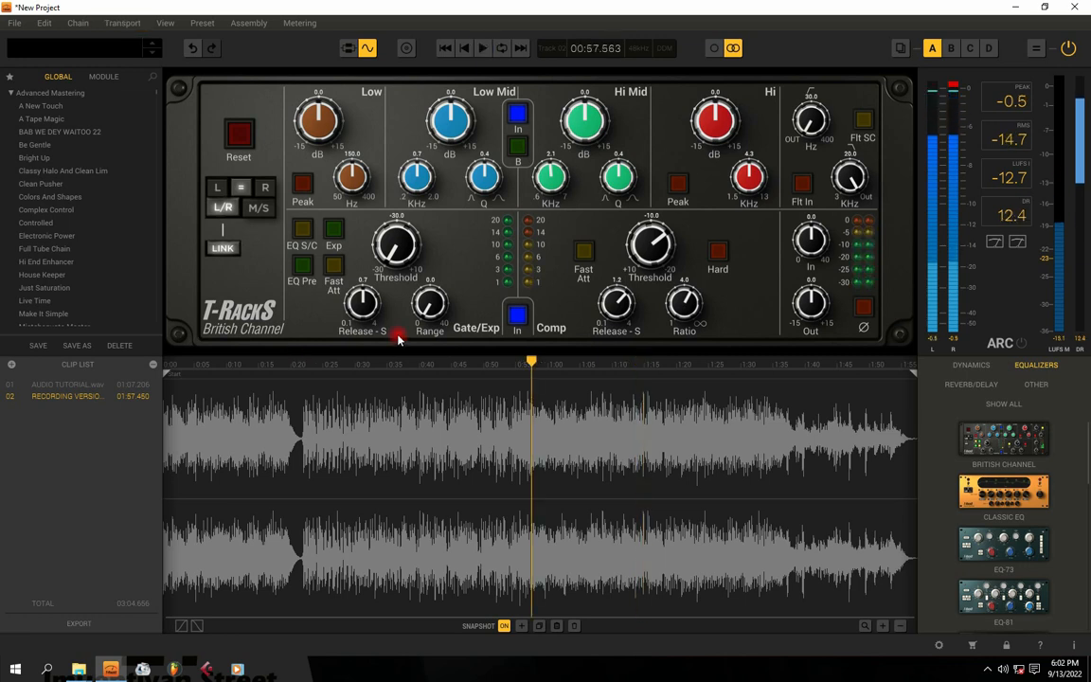
drag(284, 396, 216, 405)
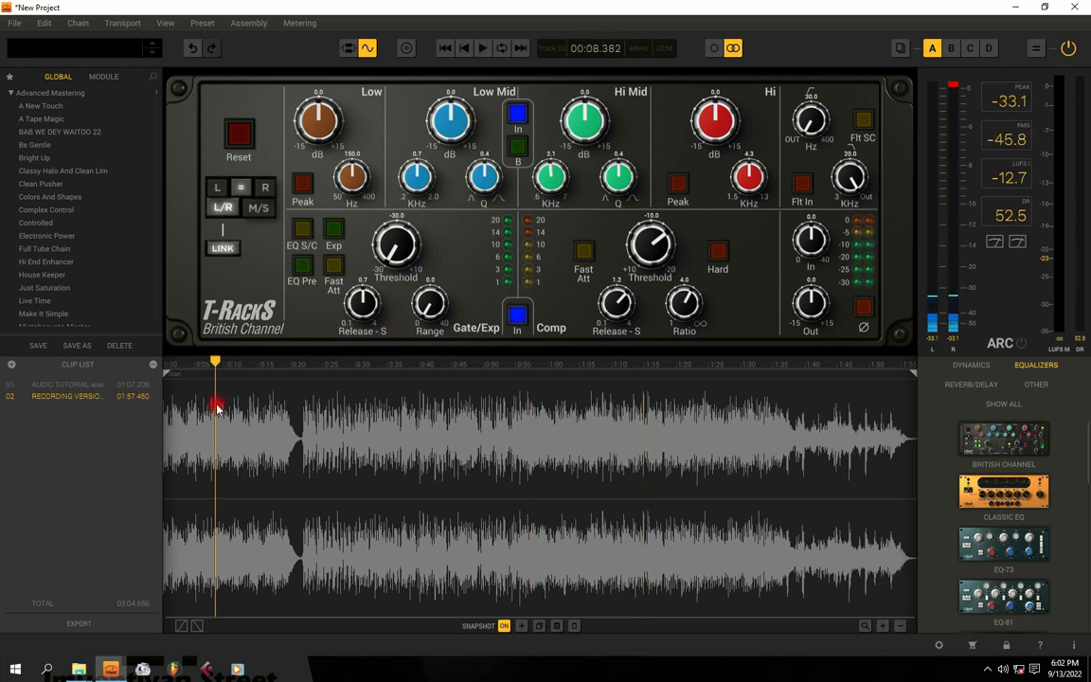
key(space)
key(space)
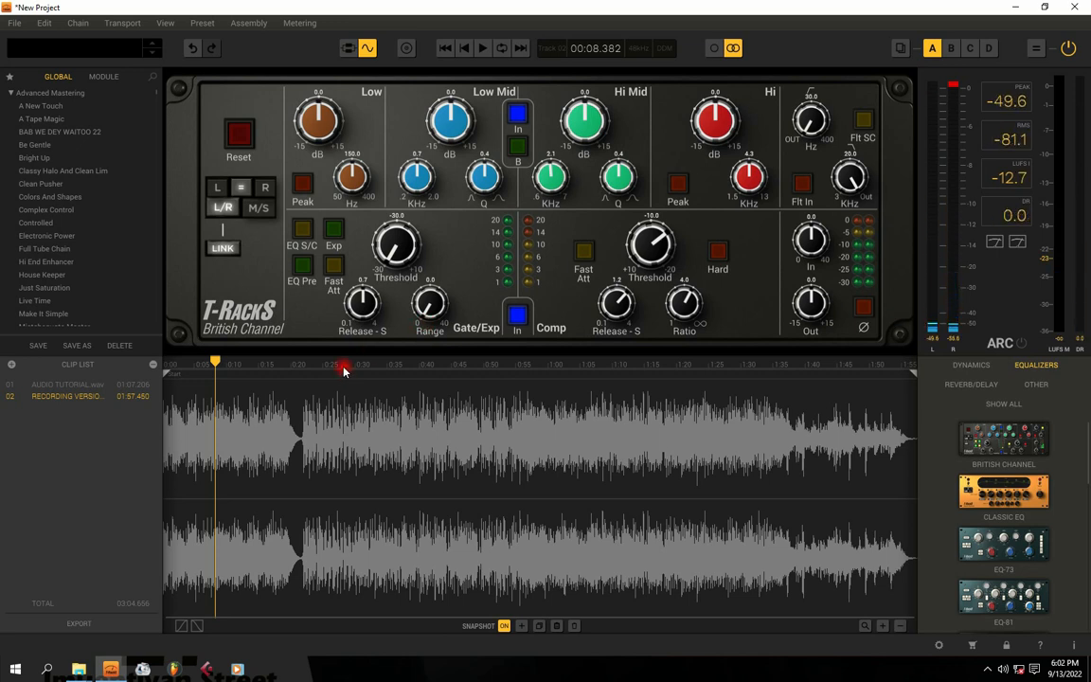
key(space)
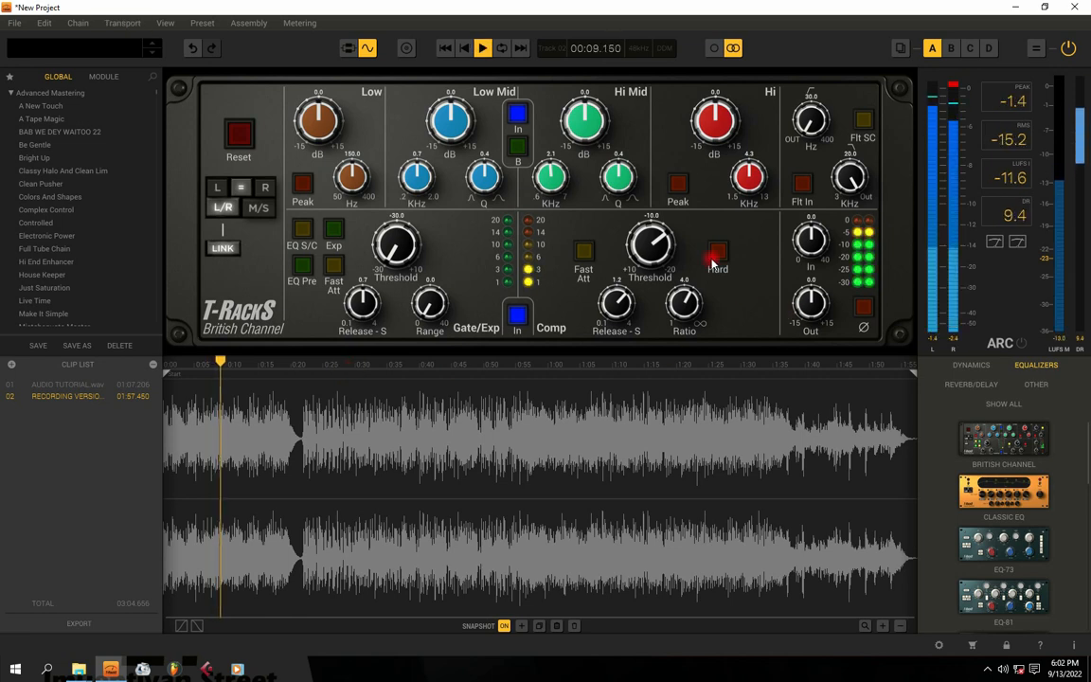
key(space)
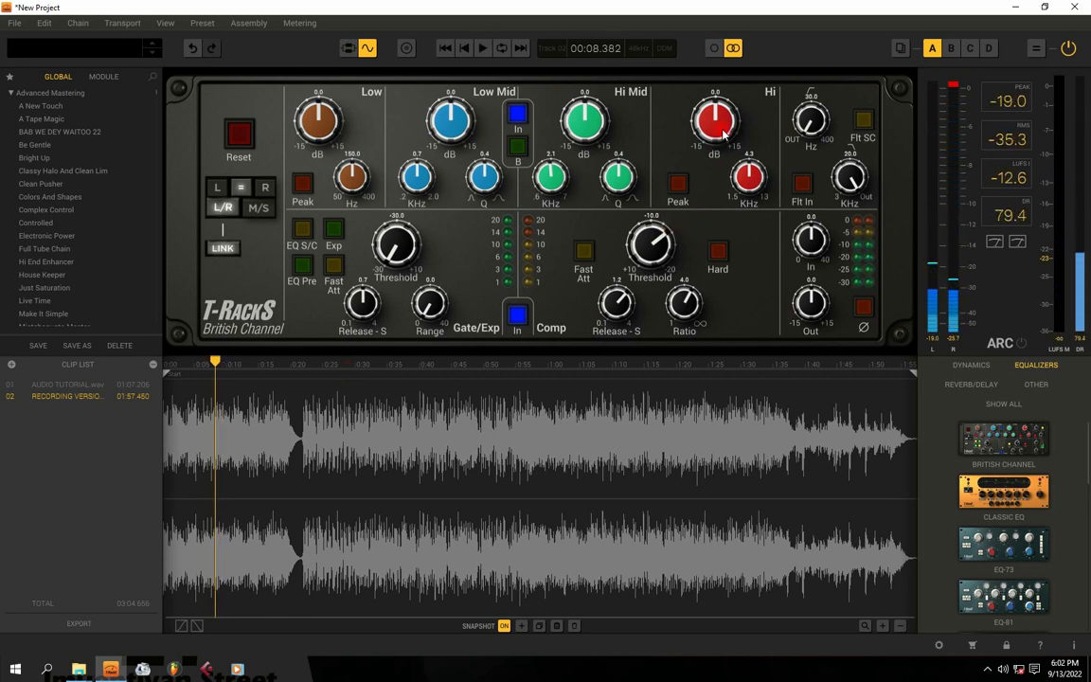
Audition the recording while varying British Channel's Hi gain, and set that gain to about 0.2 dB
mouse_move(724, 113)
mouse_down()
mouse_move(712, 107)
mouse_move(710, 126)
mouse_up()
key(space)
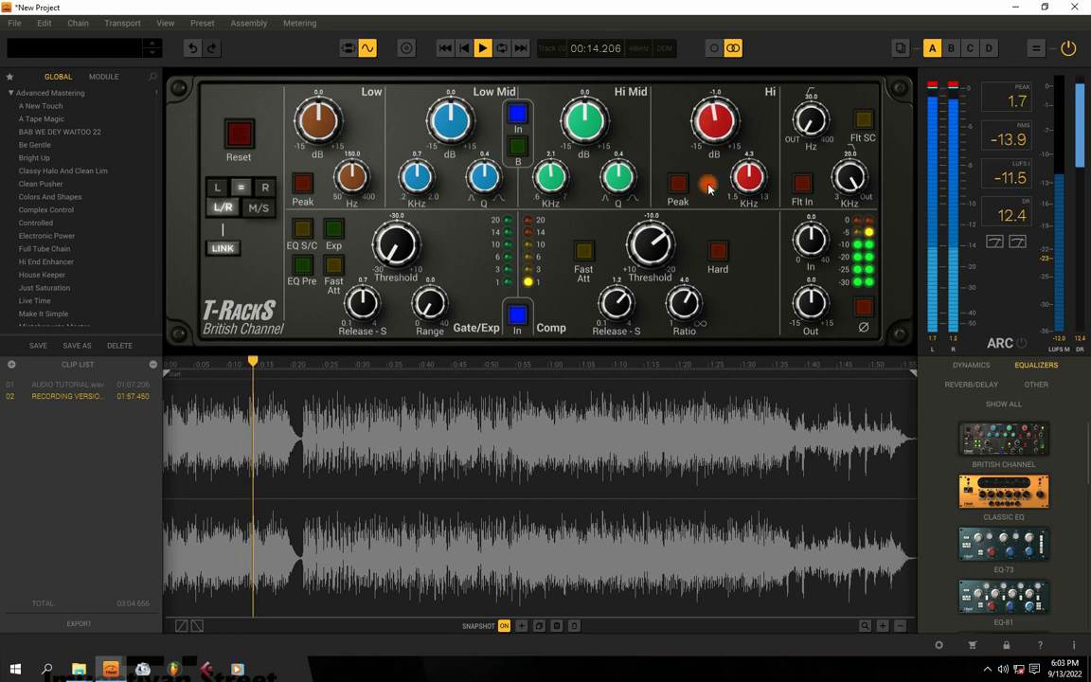
key(space)
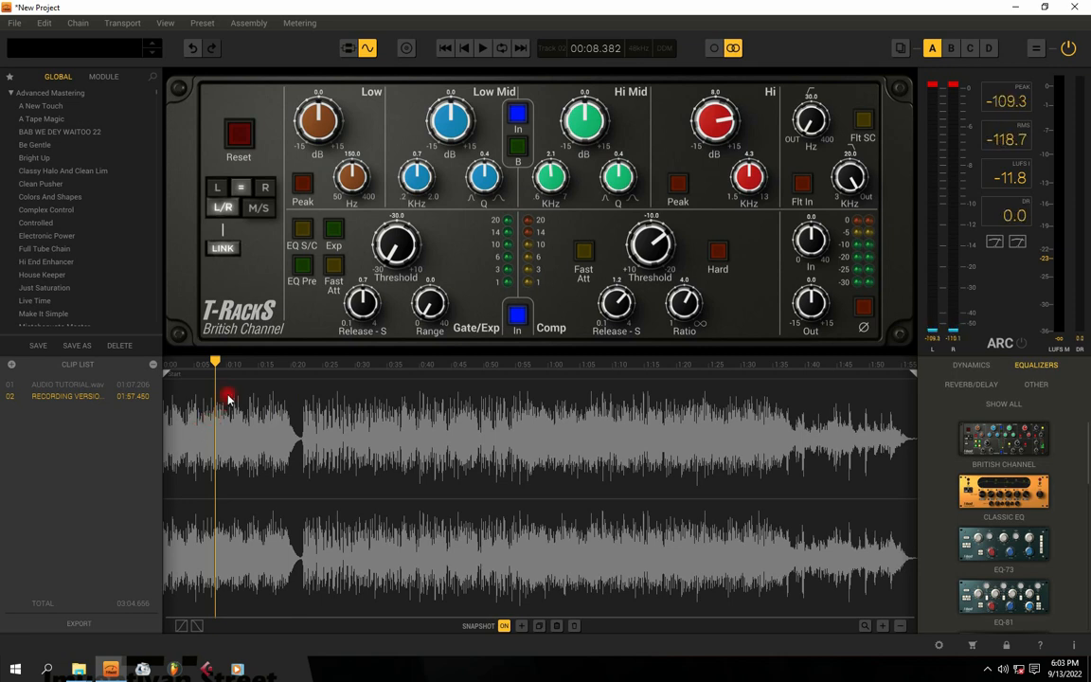
drag(715, 118, 721, 183)
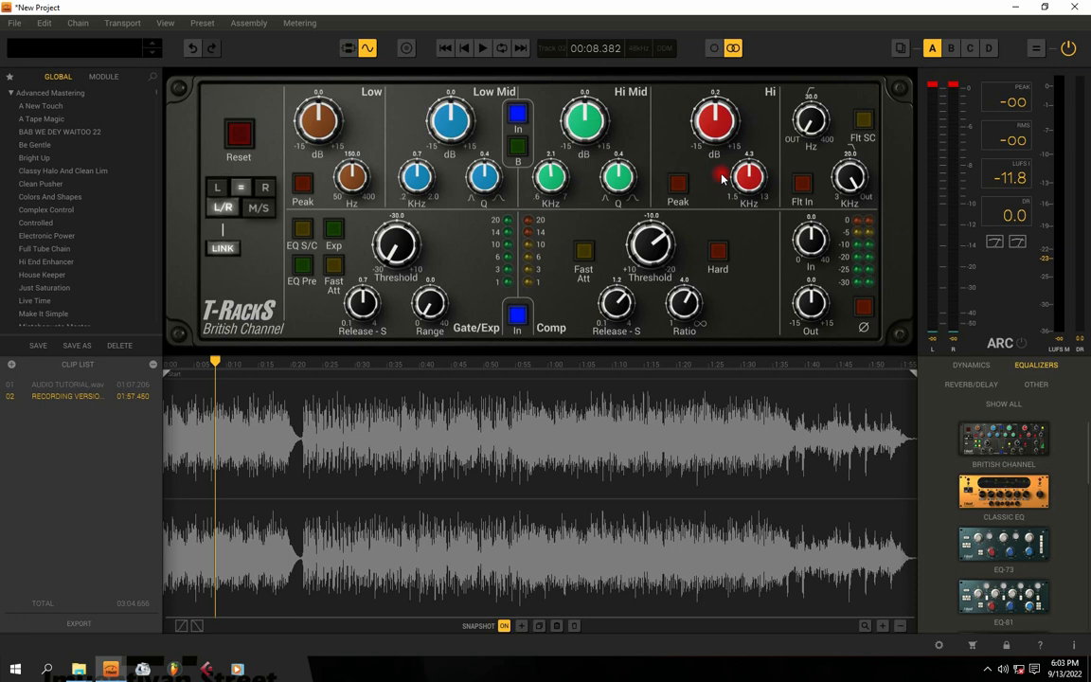
Vary British Channel's Low gain between short playbacks of the recording, and set it to about 0.6 dB
mouse_move(450, 115)
mouse_down()
mouse_move(448, 93)
mouse_move(454, 115)
mouse_up()
drag(318, 116, 322, 280)
key(space)
key(space)
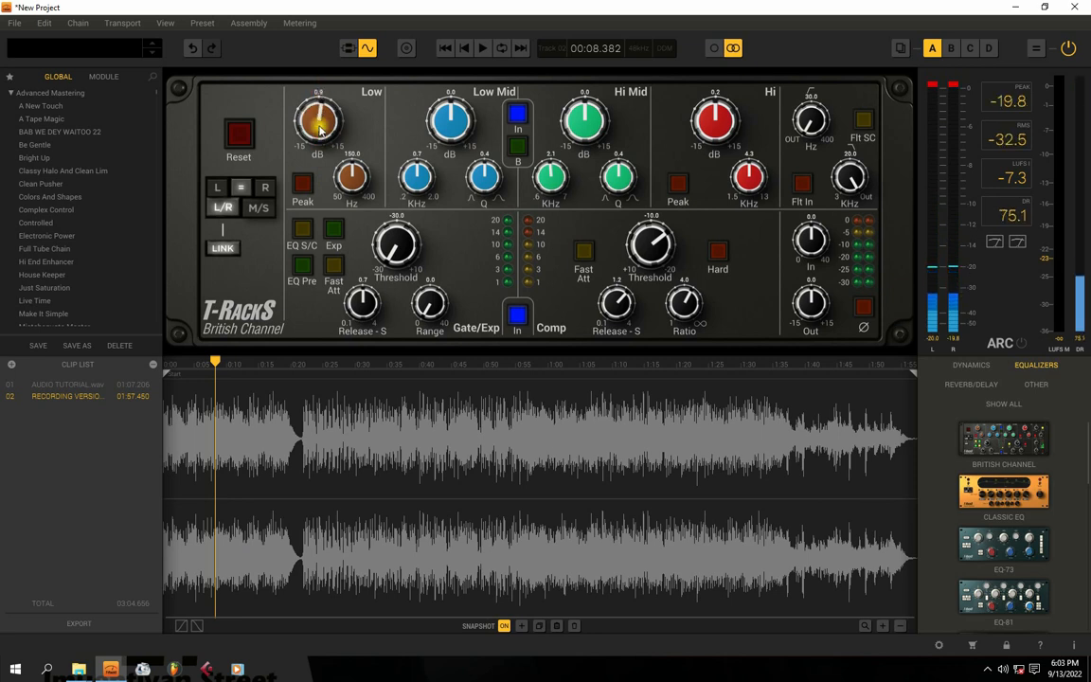
drag(319, 125, 322, 26)
key(space)
drag(322, 173, 330, 223)
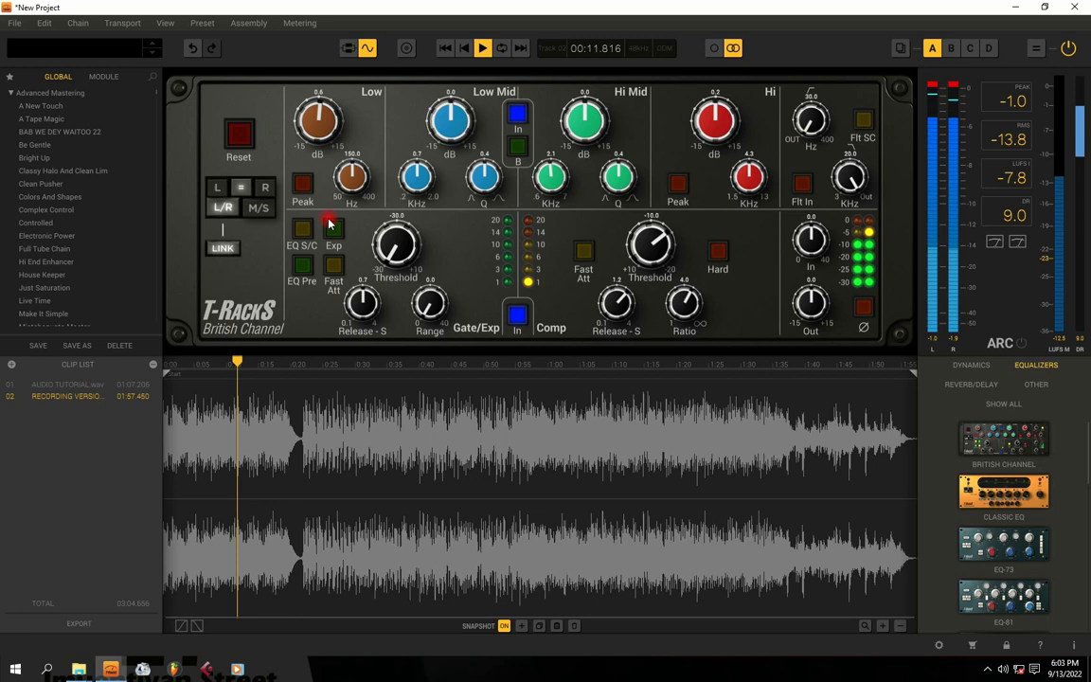
key(space)
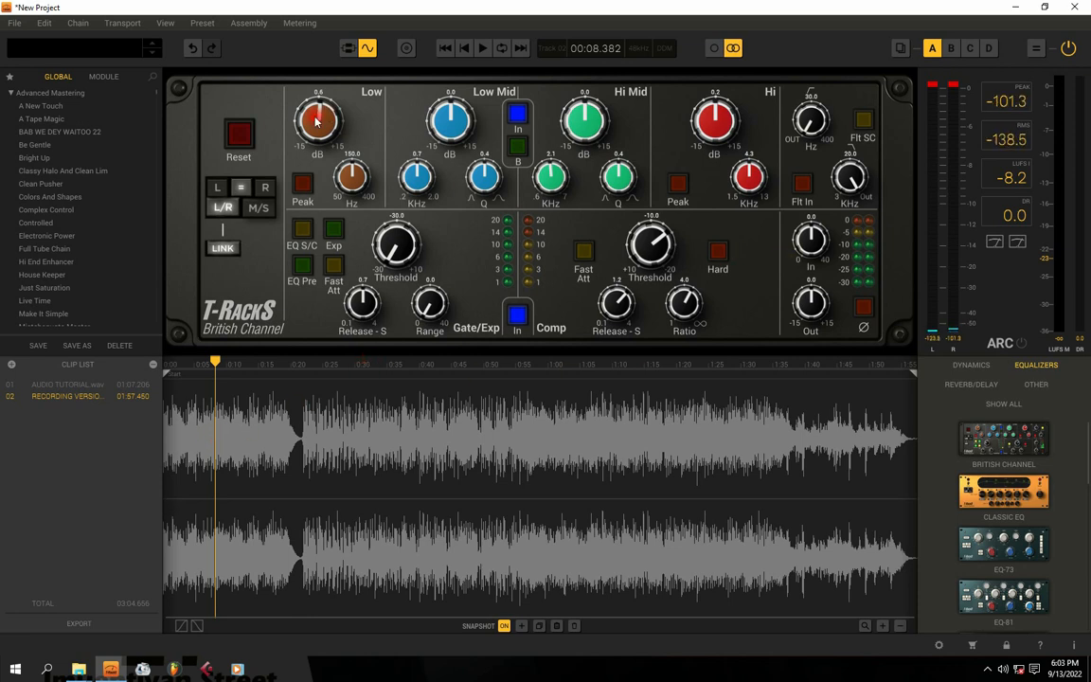
Boost British Channel's Low gain to about 4.1 dB during playback, and reduce it to about -0.8 dB
key(space)
drag(318, 127, 318, 94)
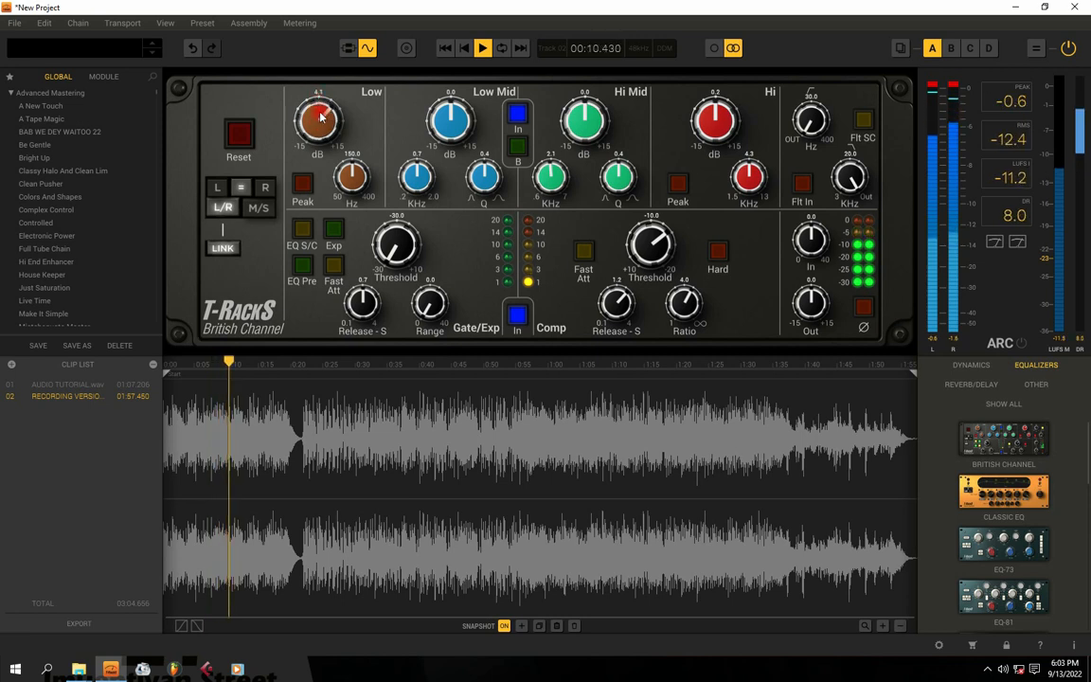
key(space)
key(space)
drag(318, 116, 329, 173)
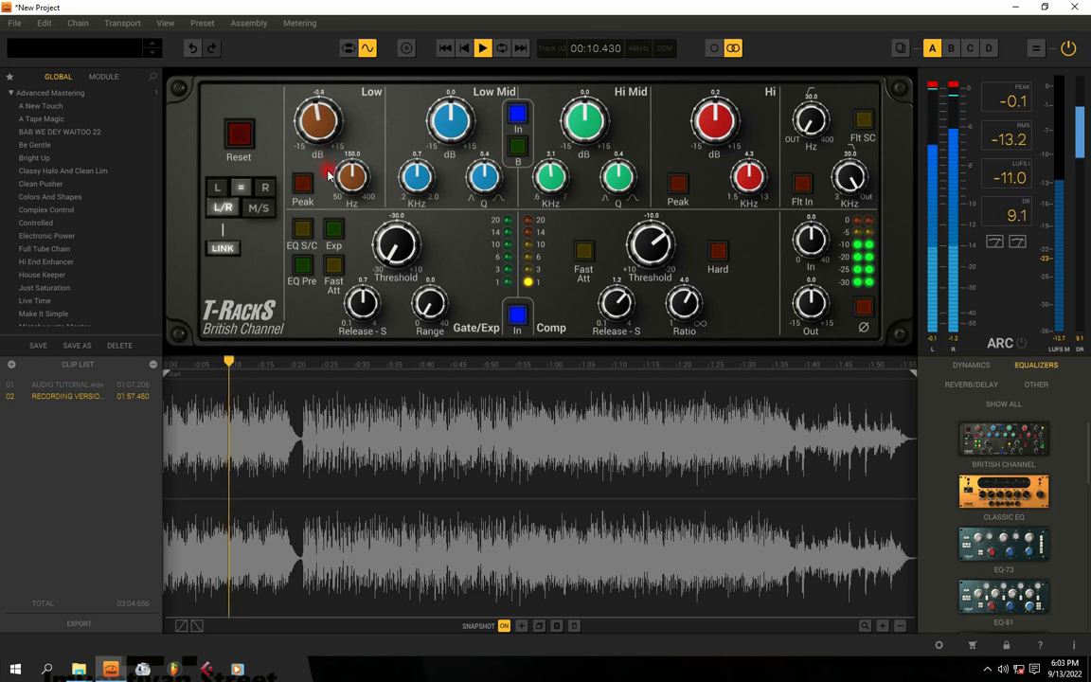
Bring British Channel's Low gain back to about 0.1 dB and set its high-pass filter to about 122.1 Hz
key(space)
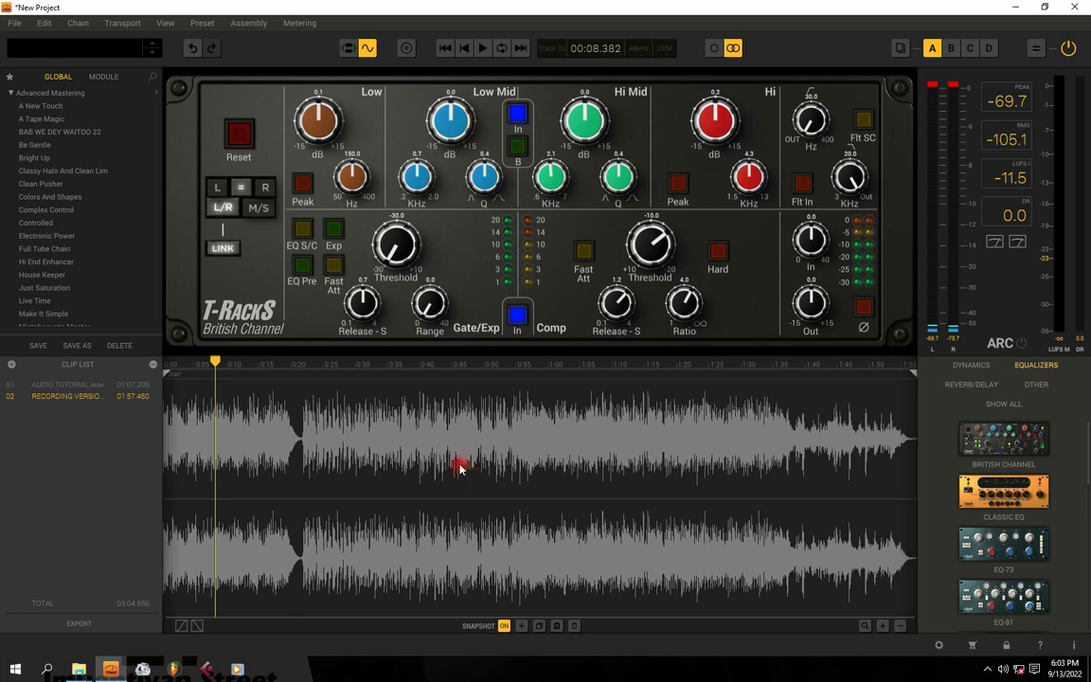
drag(807, 133, 805, 91)
drag(807, 135, 816, 68)
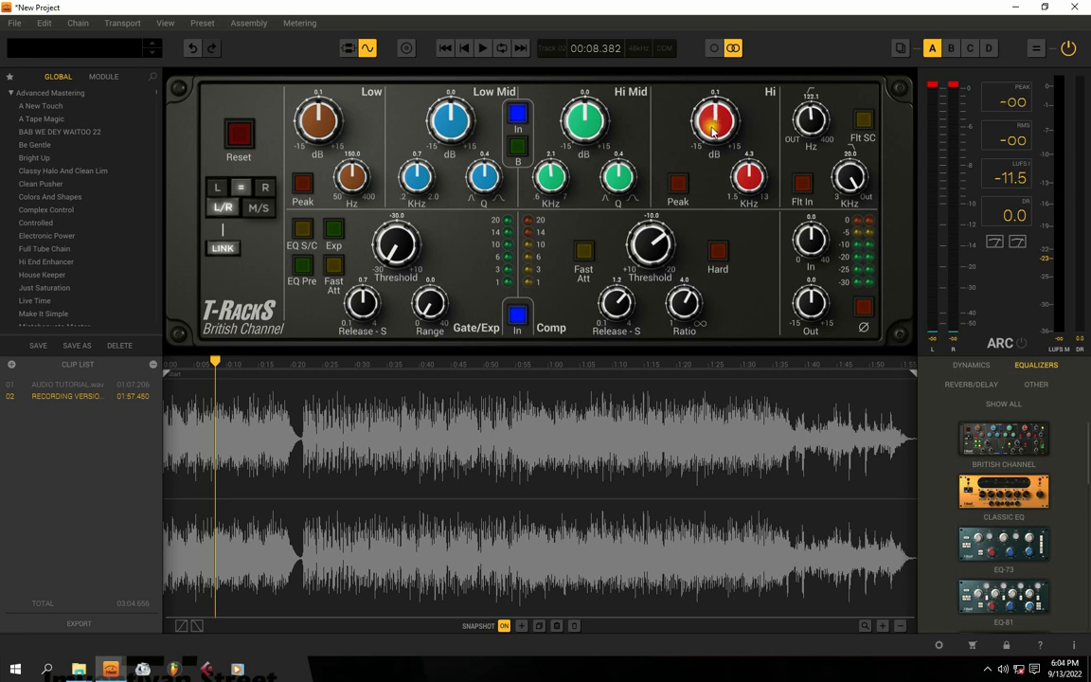
Boost British Channel's Hi gain to about 5.4 dB during a short playback of the recording
key(space)
mouse_move(713, 137)
mouse_down()
mouse_move(708, 76)
mouse_move(721, 130)
mouse_up()
key(space)
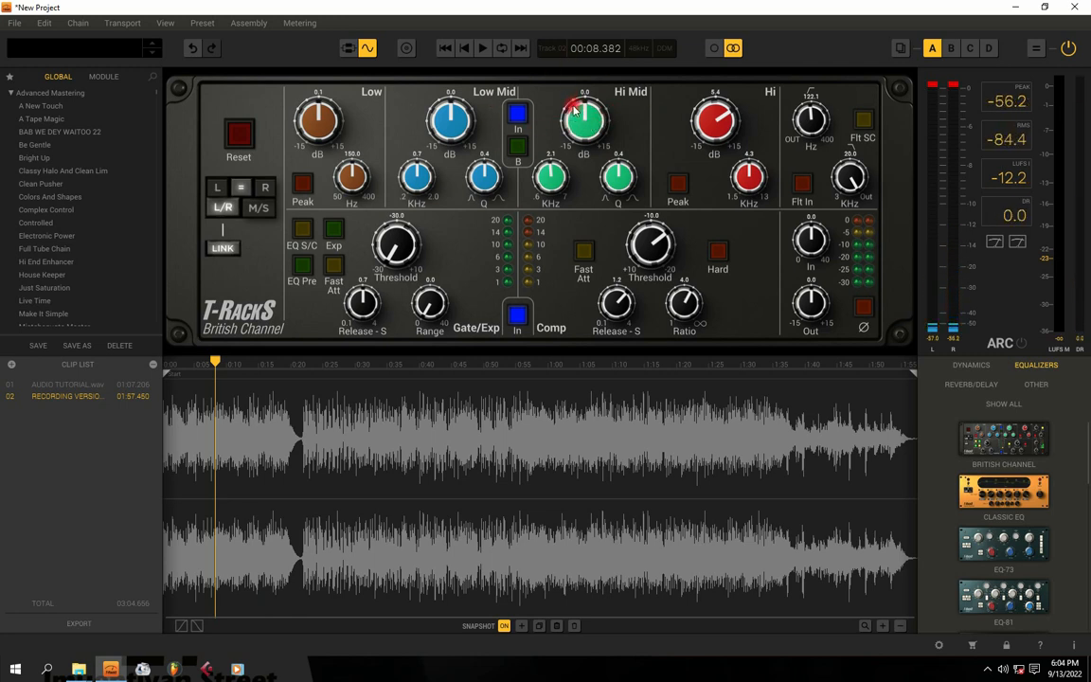
Audition British Channel's Hi Mid gain during playback, and set it to about -0.1 dB
key(space)
drag(586, 116, 584, 151)
key(space)
key(space)
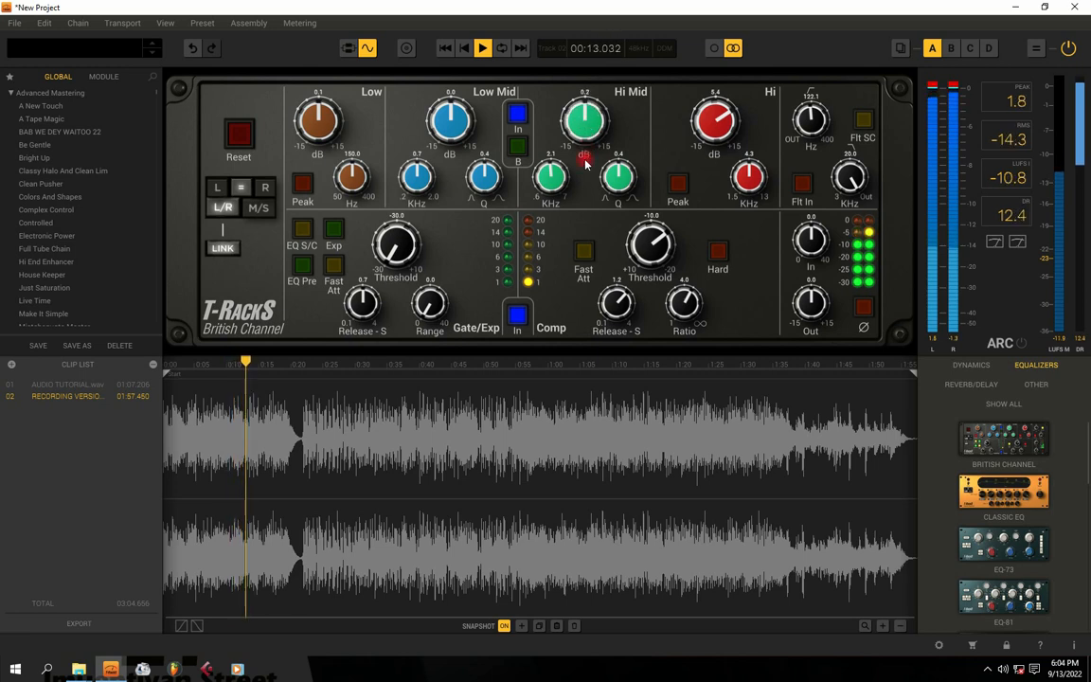
key(space)
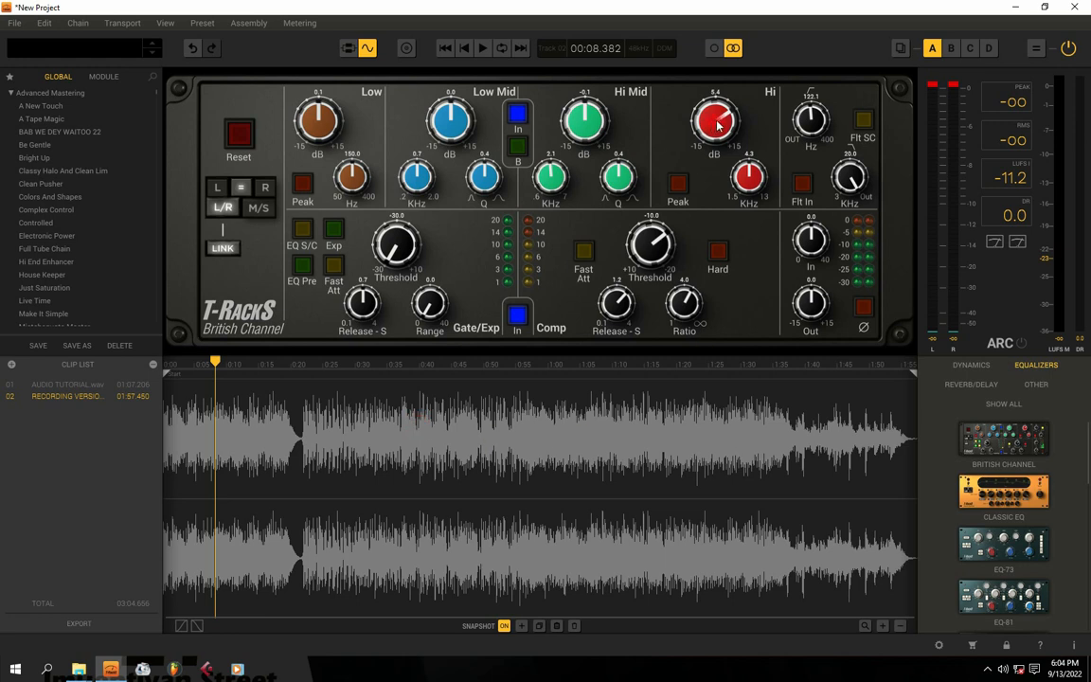
Cut British Channel's Hi gain to about -9.3 dB, and raise it to about 3.5 dB while the recording plays
drag(717, 124, 718, 148)
drag(715, 118, 724, 84)
mouse_move(718, 128)
mouse_down()
mouse_move(706, 161)
mouse_move(710, 142)
mouse_up()
drag(715, 118, 710, 183)
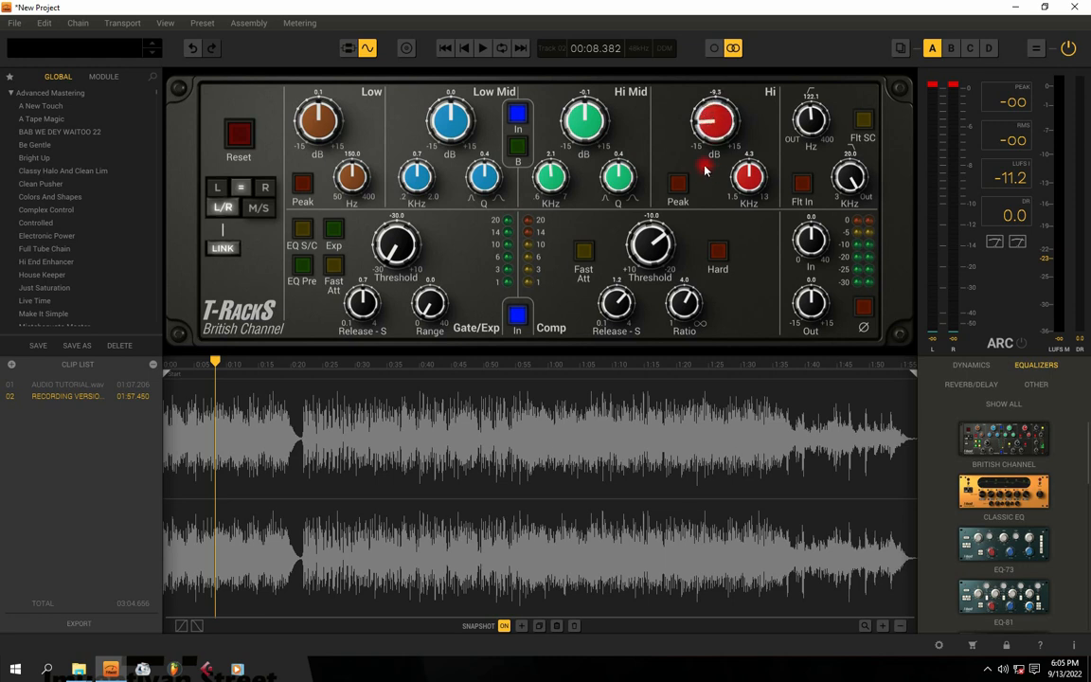
key(space)
drag(715, 125, 712, 68)
key(space)
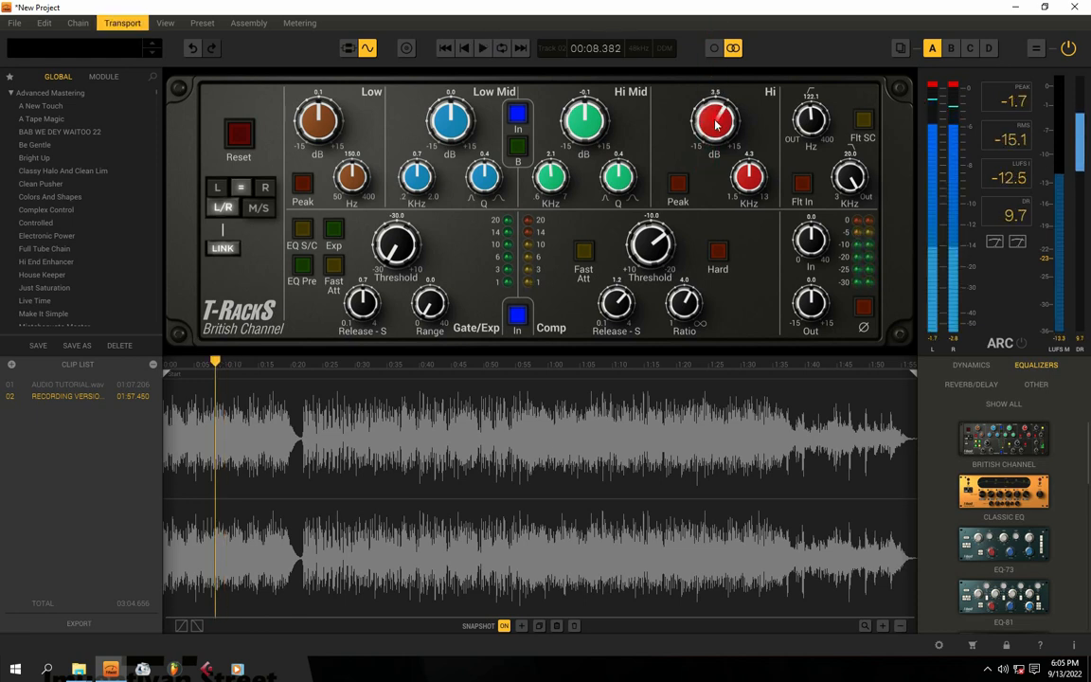
Audition British Channel's Hi gain at about 5.7 dB, and reduce it to about -0.7 dB between short playbacks
drag(716, 124, 719, 114)
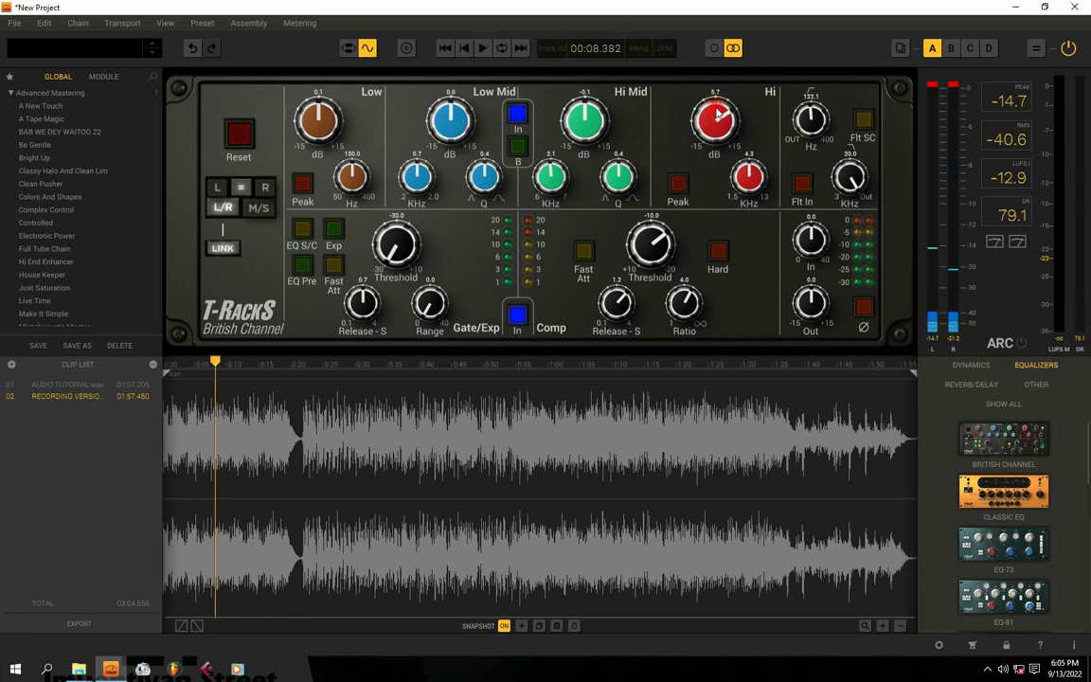
key(space)
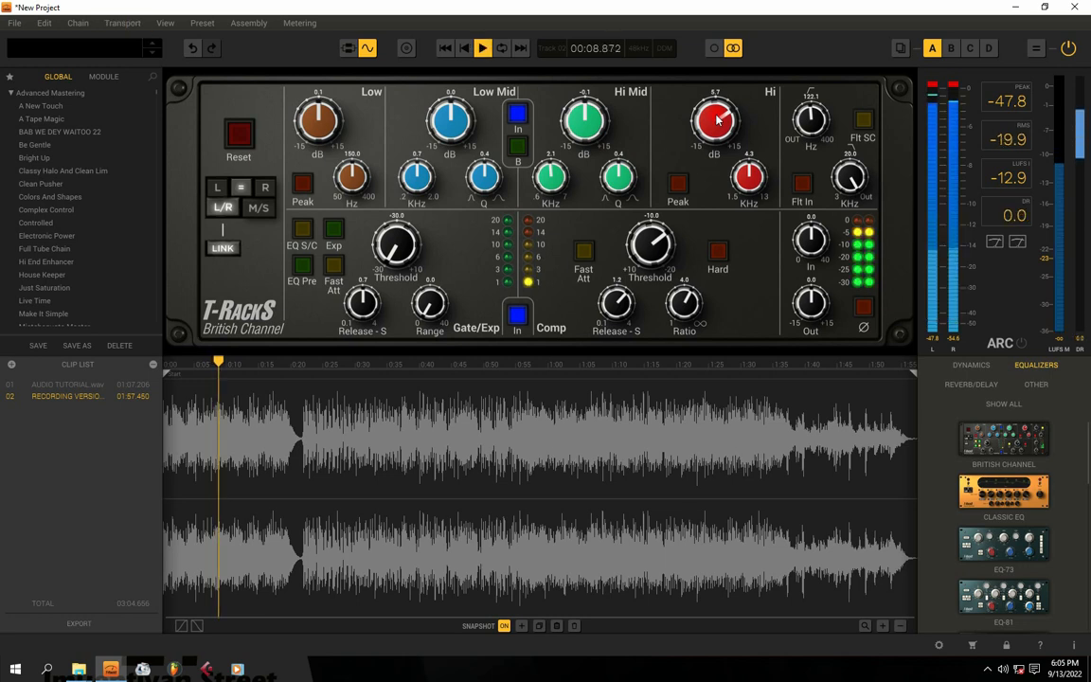
key(space)
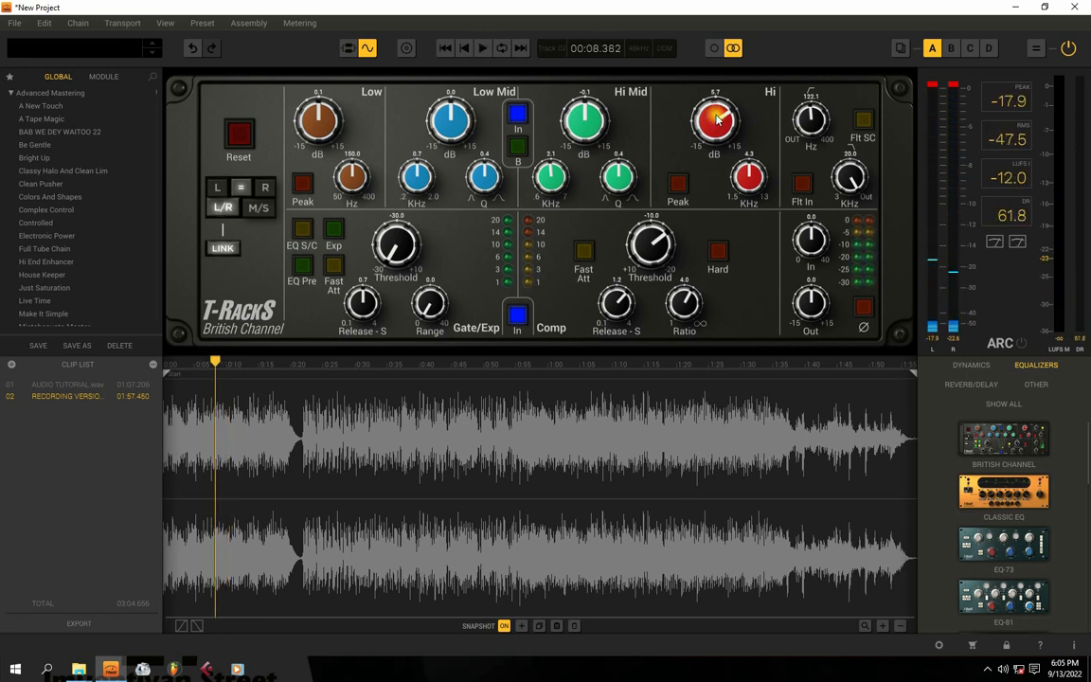
mouse_move(716, 119)
mouse_down()
mouse_move(706, 180)
mouse_move(713, 78)
mouse_move(716, 128)
mouse_up()
key(space)
key(space)
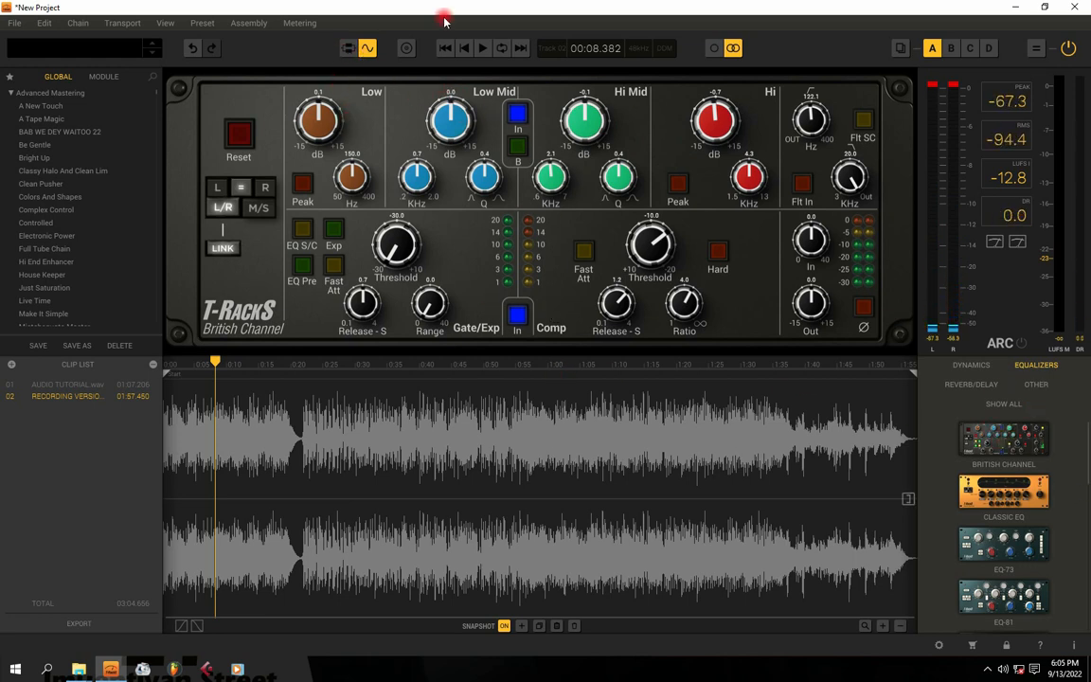
Insert the Classic EQ into the chain and enable its Low Cut band at about 17 Hz during playback
drag(1006, 492, 517, 492)
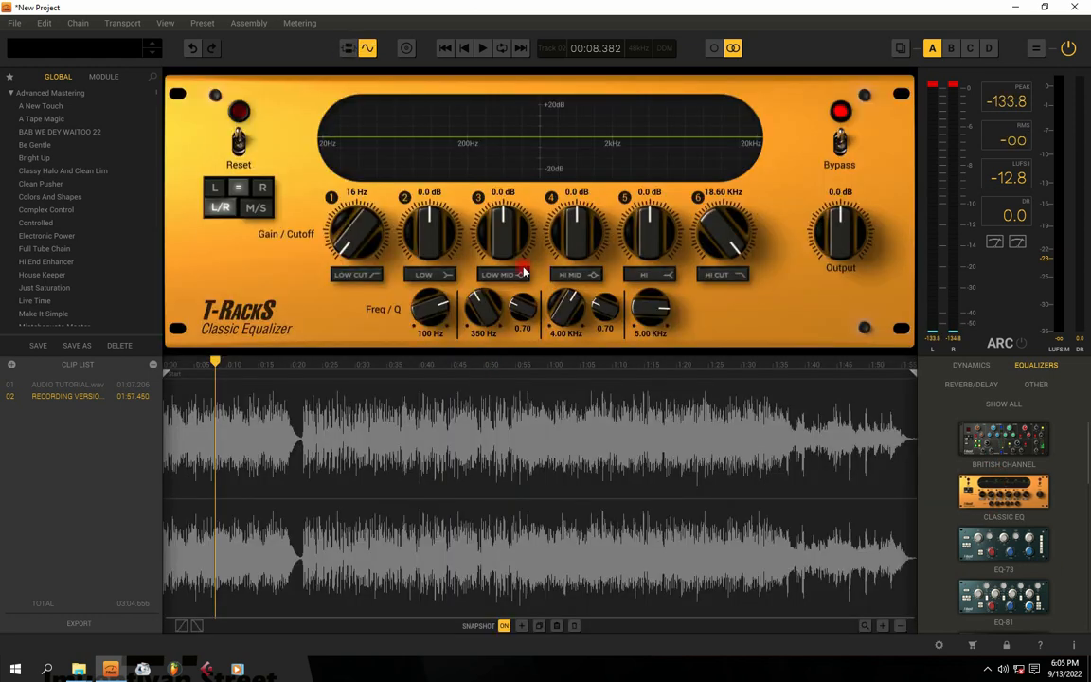
key(space)
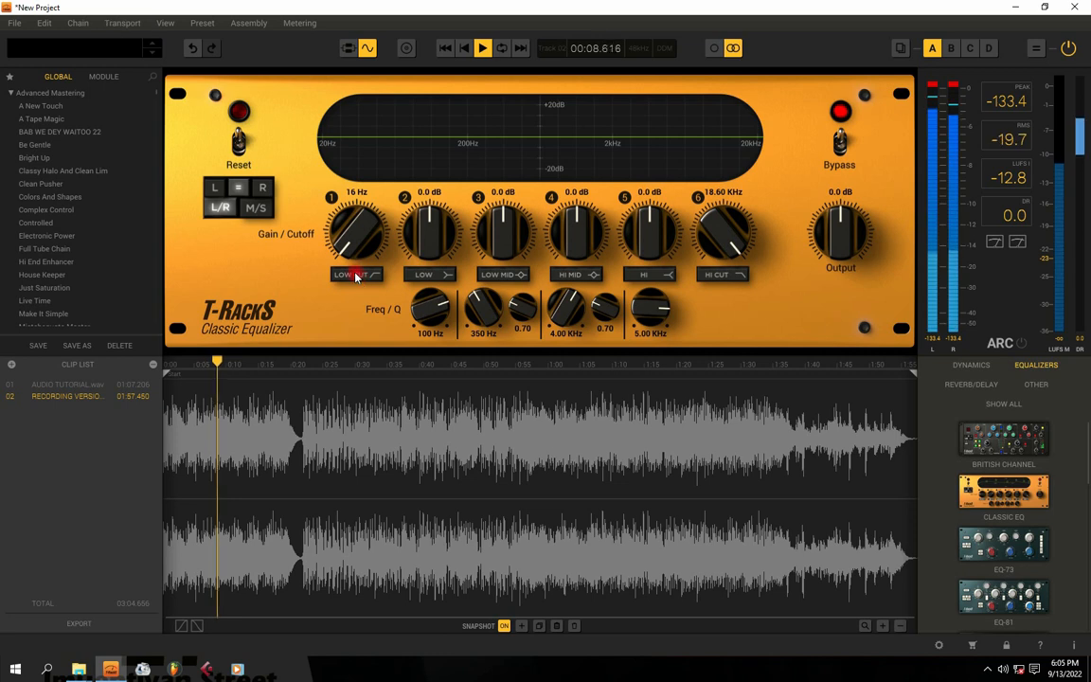
click(356, 275)
drag(351, 244, 351, 230)
key(space)
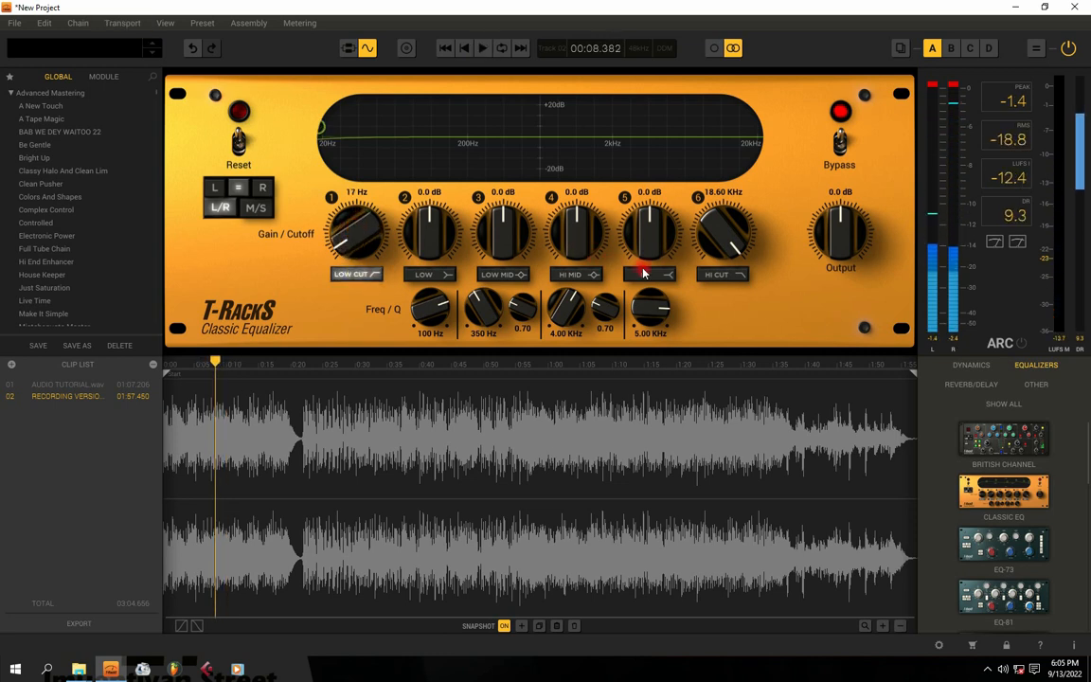
Enable Classic EQ's Hi and Hi Mid bands, boosting them to about 7.3 dB and 4.8 dB during playback
click(652, 275)
drag(648, 237, 650, 196)
key(space)
mouse_move(653, 239)
mouse_down()
mouse_move(652, 222)
mouse_move(648, 266)
mouse_move(655, 231)
mouse_up()
click(569, 275)
drag(574, 243, 580, 214)
key(space)
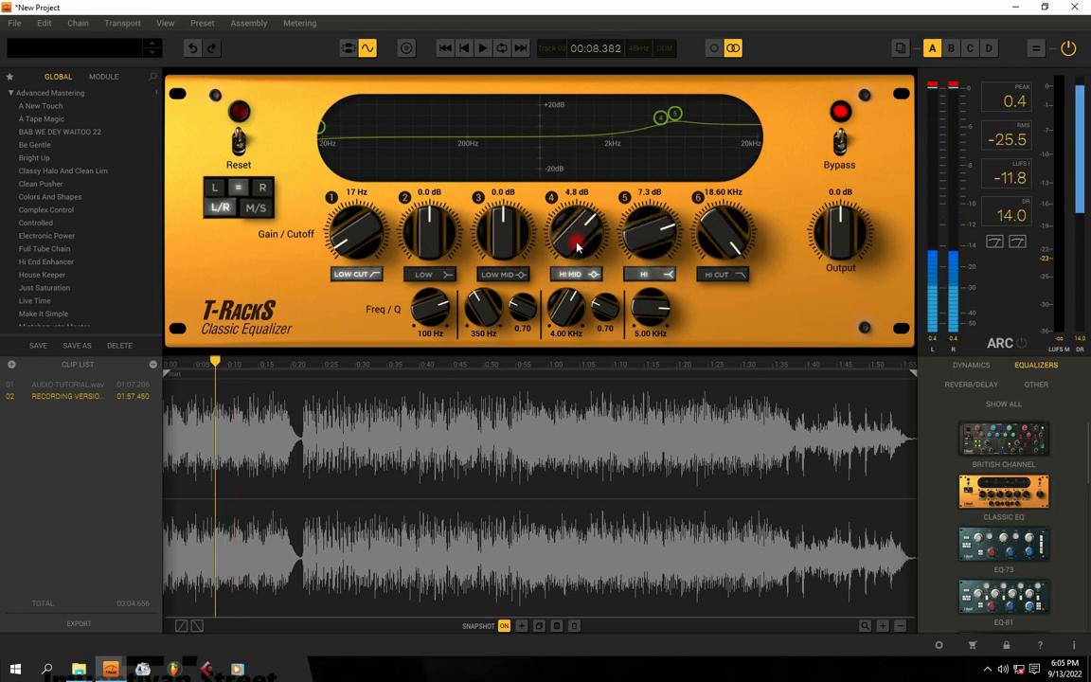
Enable Classic EQ's Low Mid and Low bands, boosting them to about 4.5 dB and 5.5 dB during playback
key(space)
click(491, 275)
key(space)
drag(503, 248, 508, 221)
key(space)
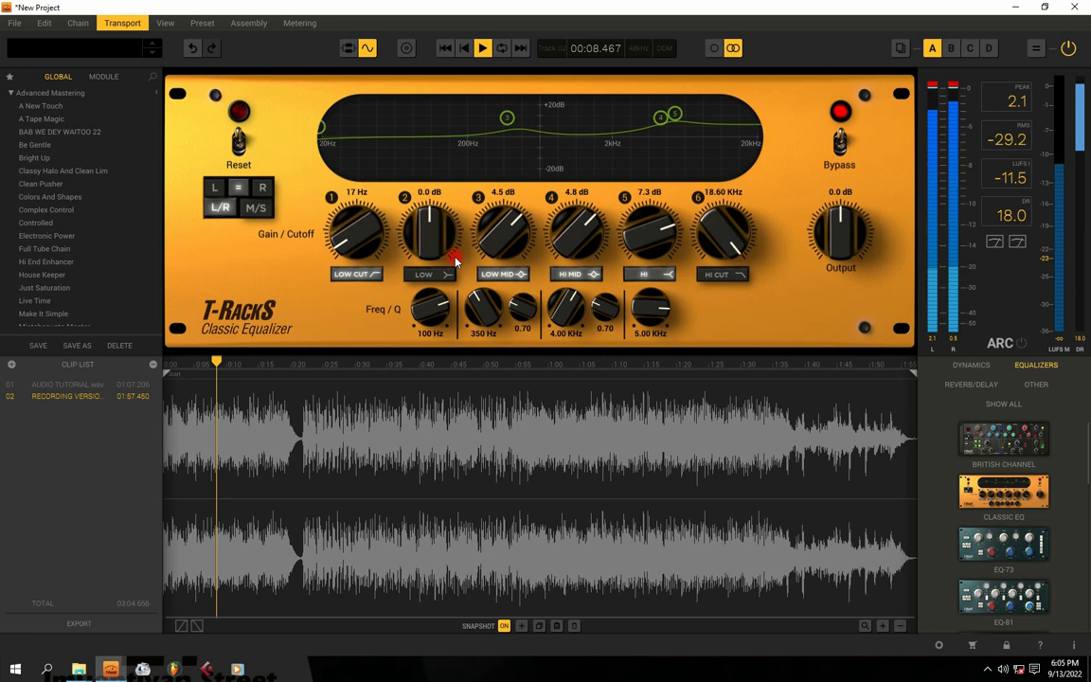
click(423, 275)
mouse_move(428, 248)
mouse_down()
mouse_move(424, 185)
mouse_move(430, 243)
mouse_up()
key(space)
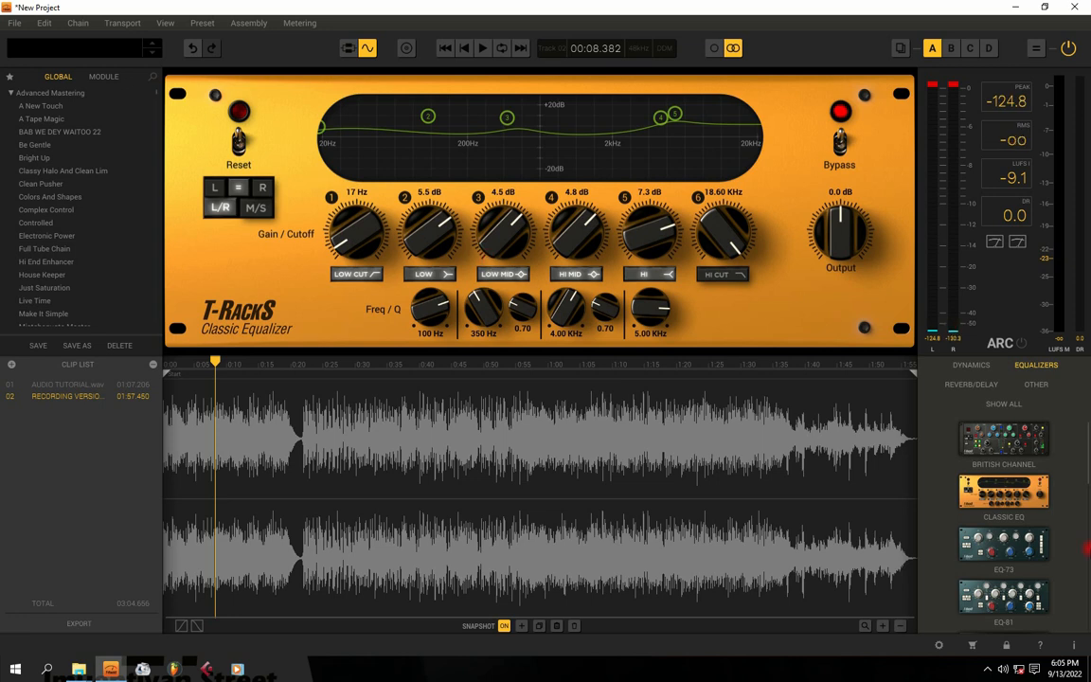
Remove British Channel and Classic EQ from the processing chain, and insert the EQ-PG equalizer in their place
click(1003, 404)
click(1034, 366)
scroll(1004, 514, down, 5)
scroll(1005, 516, down, 3)
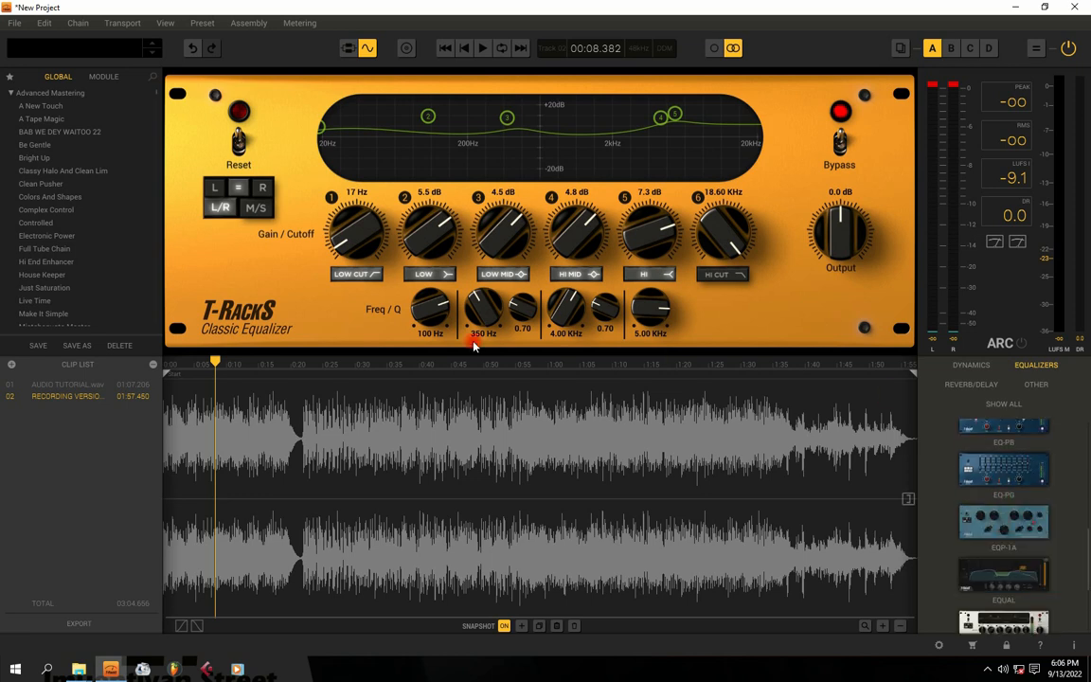
click(347, 47)
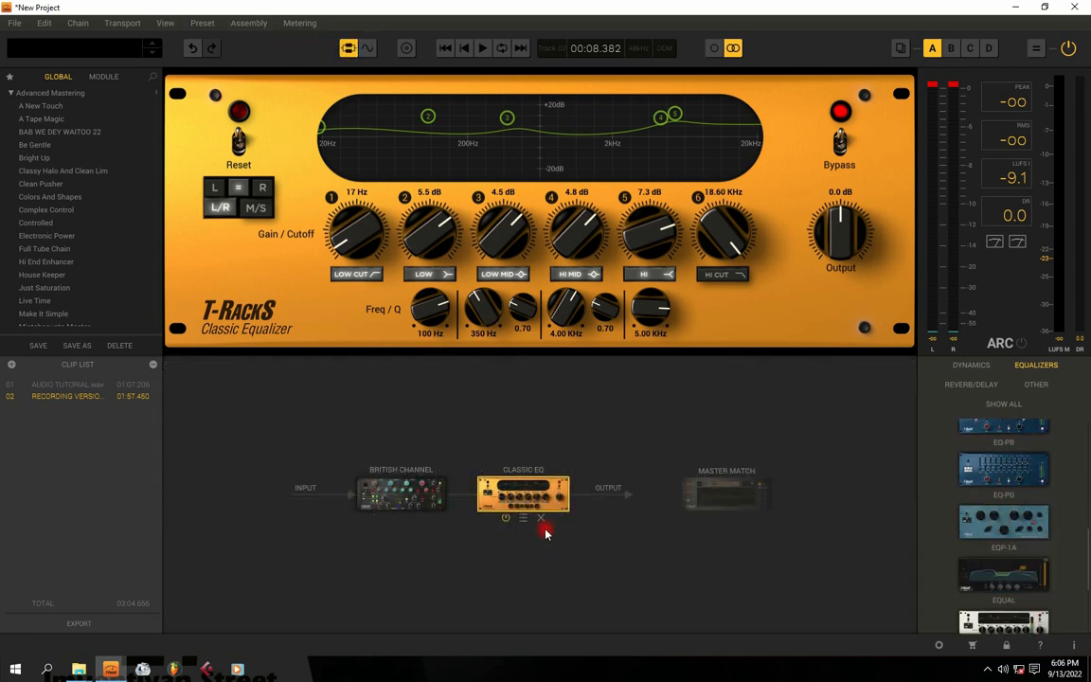
click(422, 519)
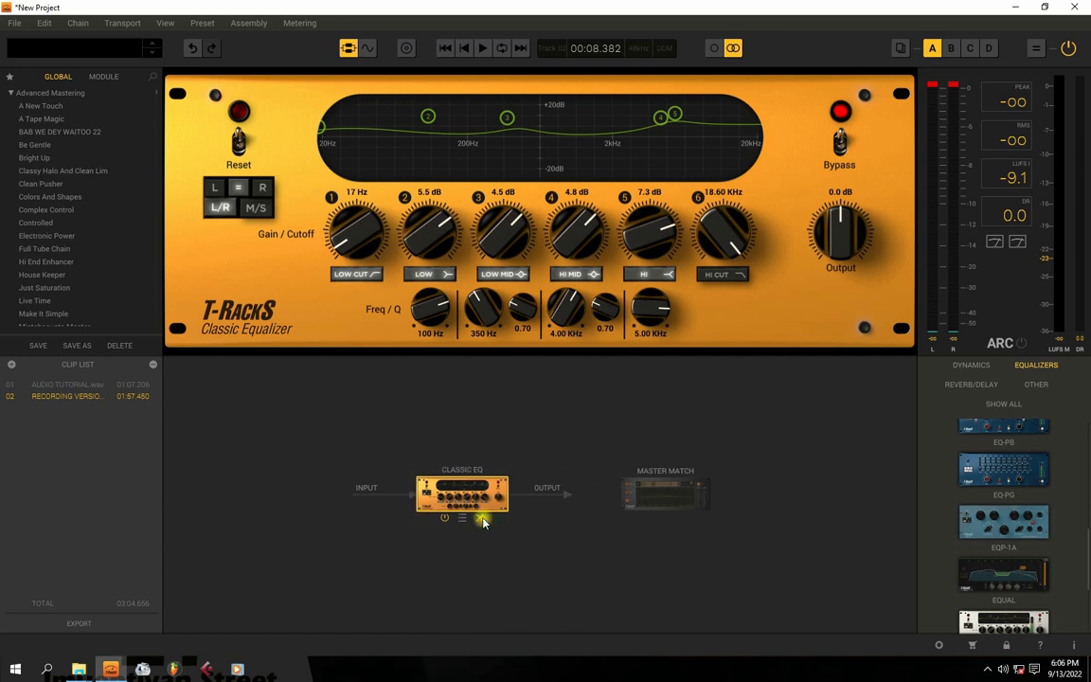
click(482, 517)
drag(1025, 476, 475, 487)
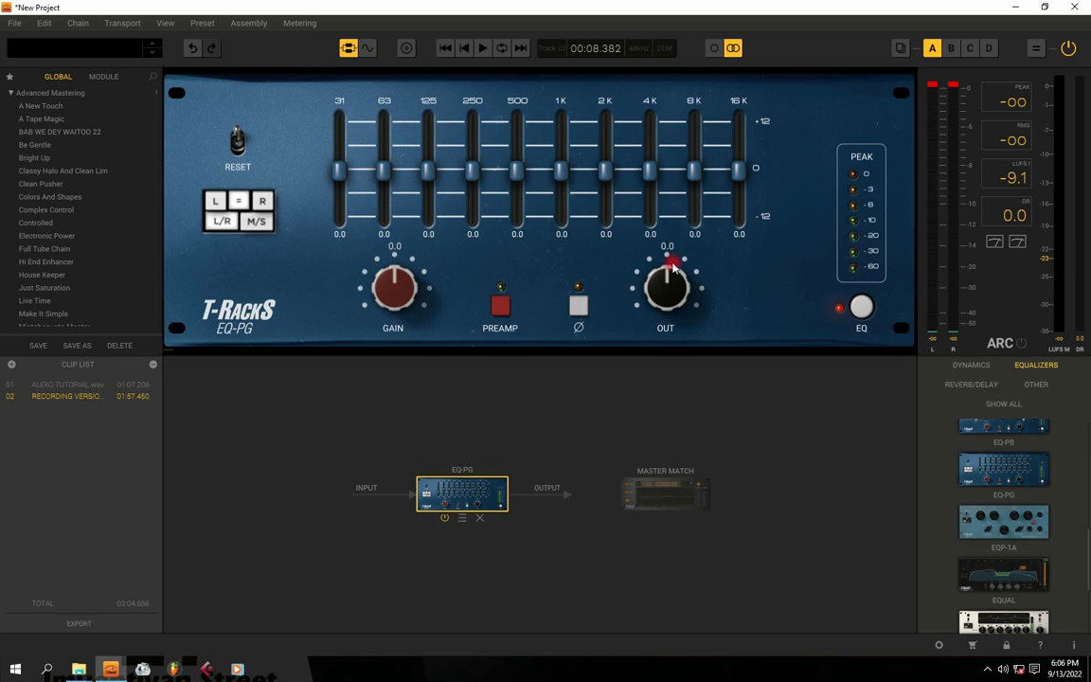
Boost EQ-PG's 16 K band to about 7.3 dB and its 8 K band to about 5.4 dB during playback
key(space)
drag(739, 169, 739, 141)
drag(693, 173, 694, 146)
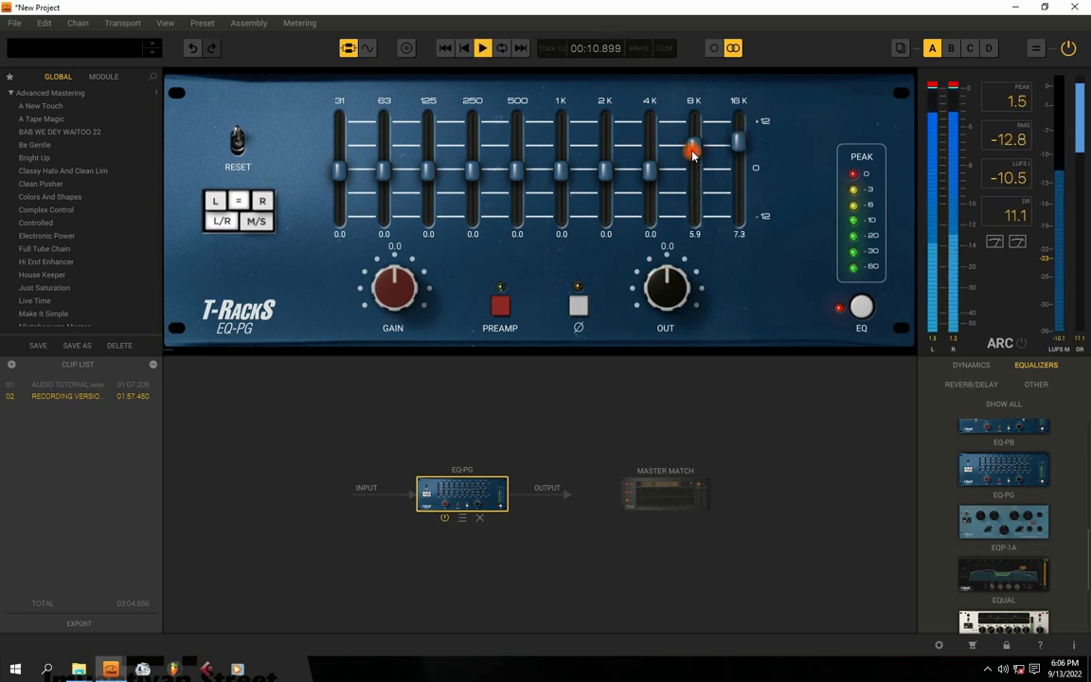
key(space)
Audition EQ-PG's low end by varying the 31 Hz band, and cut the 31 and 63 Hz bands to -12 dB
drag(331, 177, 341, 118)
key(space)
drag(383, 171, 339, 218)
key(space)
key(space)
key(space)
drag(384, 176, 384, 305)
key(space)
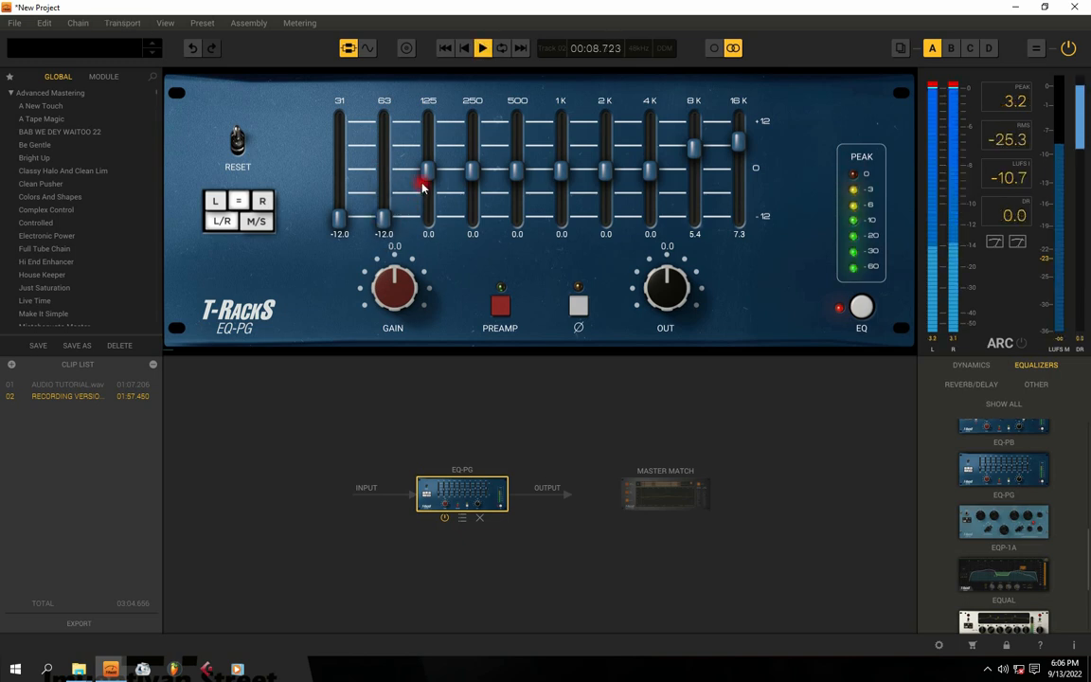
Set EQ-PG's 31, 63, 125 and 250 Hz bands to about -1.5, -0.7, -2.3 and 0.9 dB during playback
drag(423, 174, 420, 243)
mouse_move(483, 170)
mouse_down()
mouse_move(470, 158)
mouse_move(470, 218)
mouse_move(470, 166)
mouse_up()
drag(431, 215, 422, 170)
drag(386, 216, 382, 170)
drag(339, 215, 342, 174)
key(space)
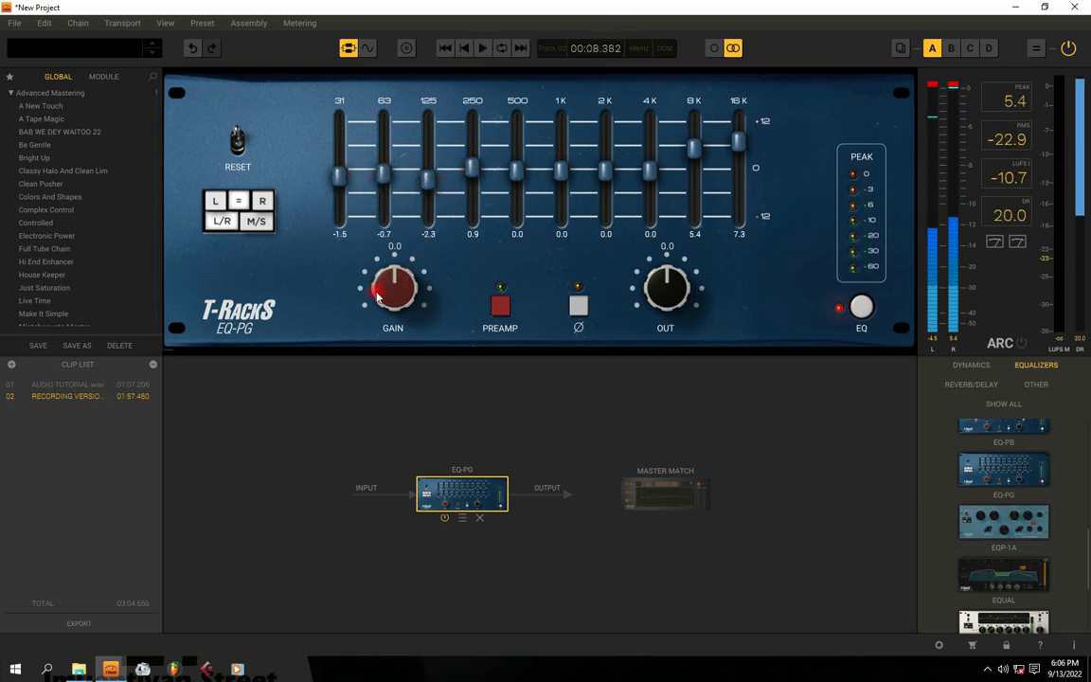
Raise EQ-PG's input gain to about 0.4 and audition the recording
mouse_move(394, 295)
mouse_down()
mouse_move(396, 280)
mouse_move(401, 319)
mouse_move(394, 219)
mouse_move(404, 297)
mouse_up()
key(space)
key(space)
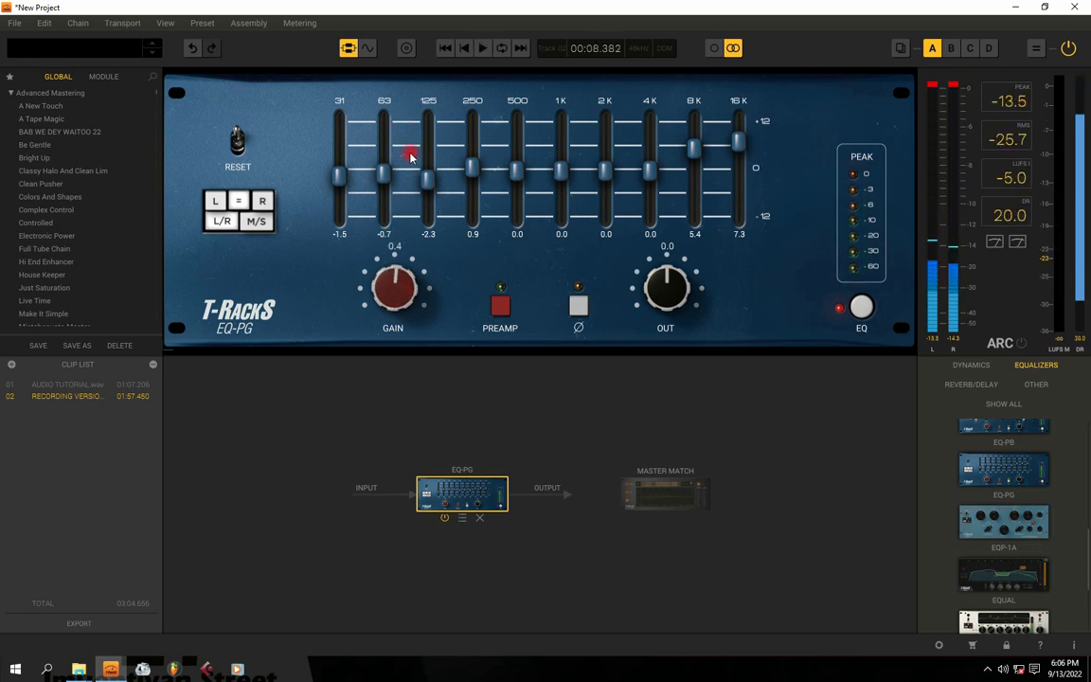
Set EQ-PG's 8 K band to about 0.6 dB, and its 16 K and 125 Hz bands to about 0.7 dB
scroll(1011, 528, down, 3)
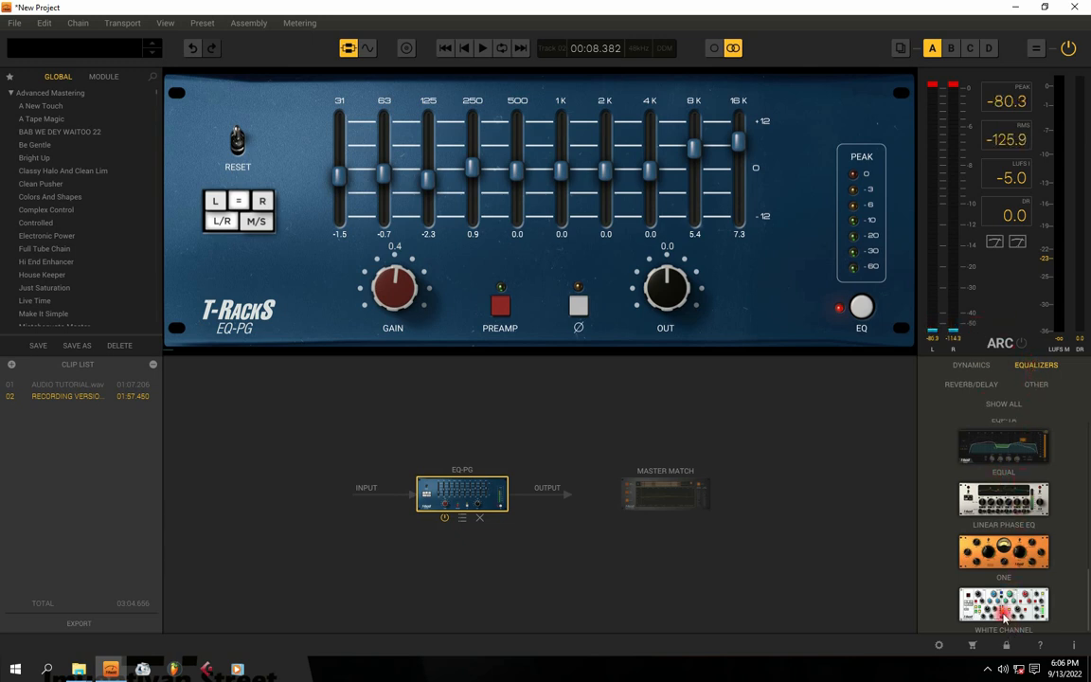
scroll(1005, 606, down, 5)
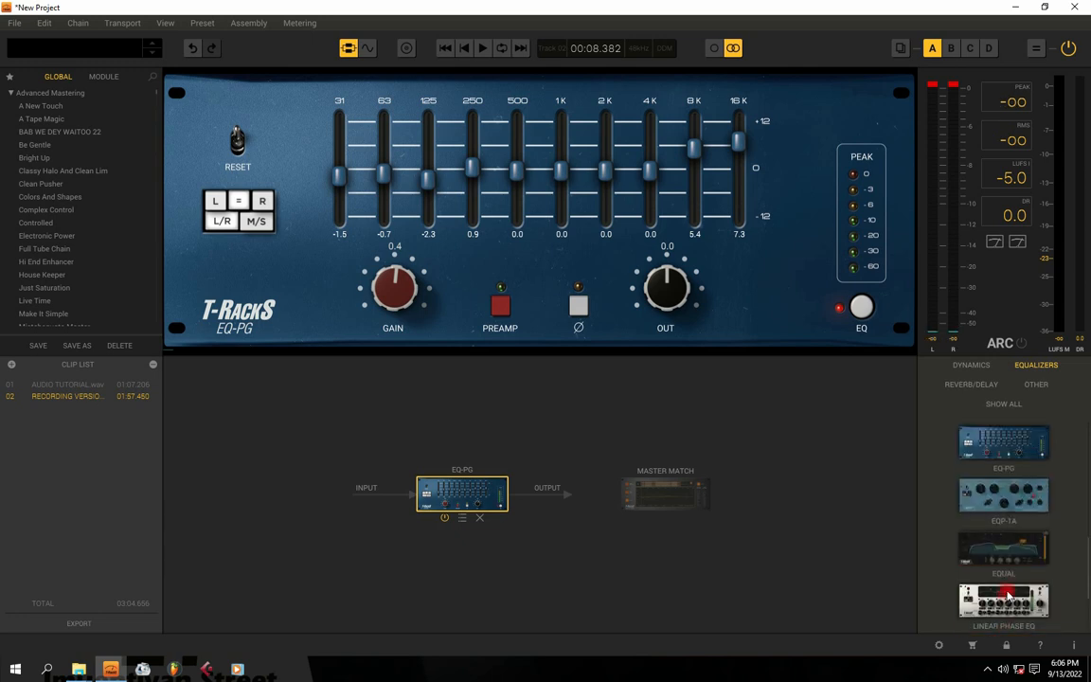
scroll(1010, 589, up, 1)
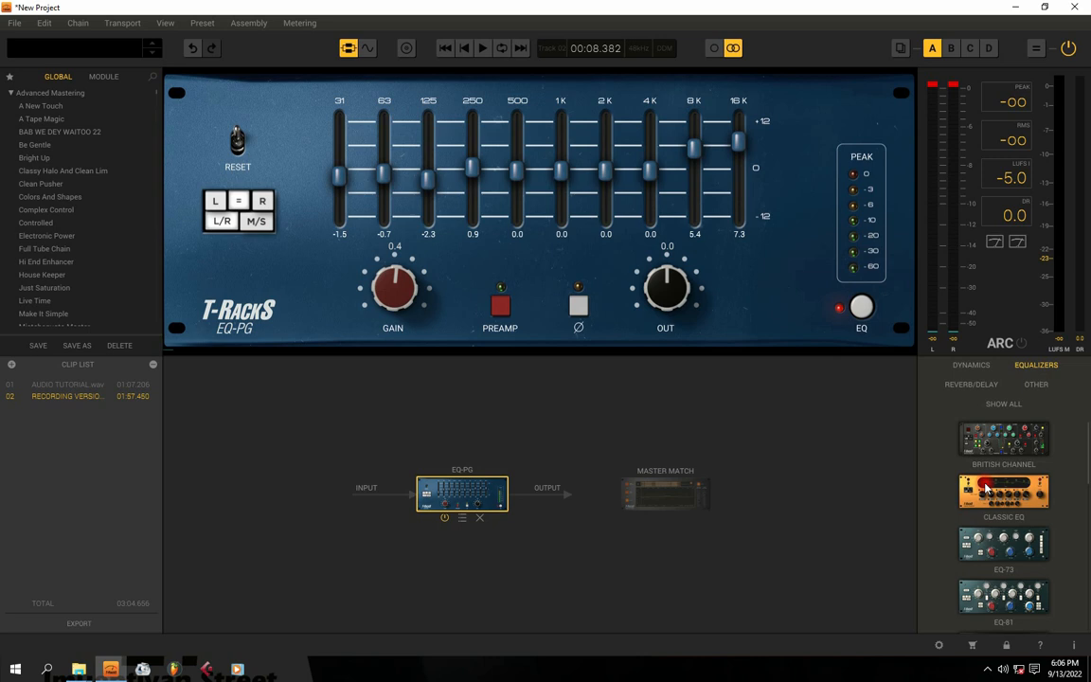
drag(695, 154, 695, 181)
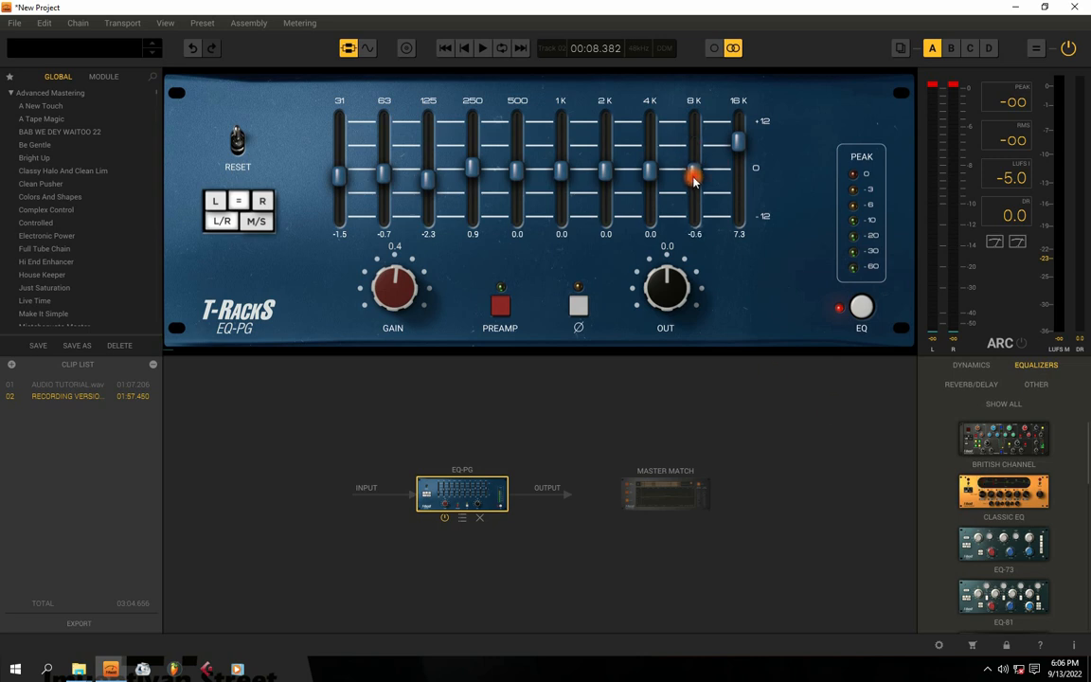
drag(741, 149, 742, 175)
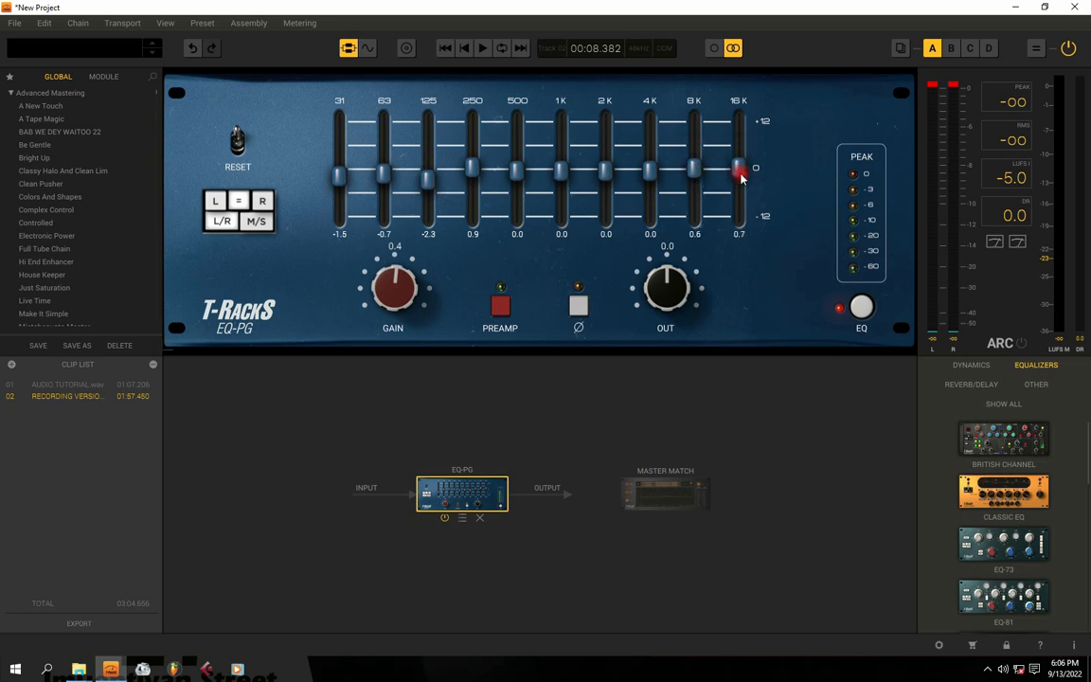
drag(433, 182, 432, 168)
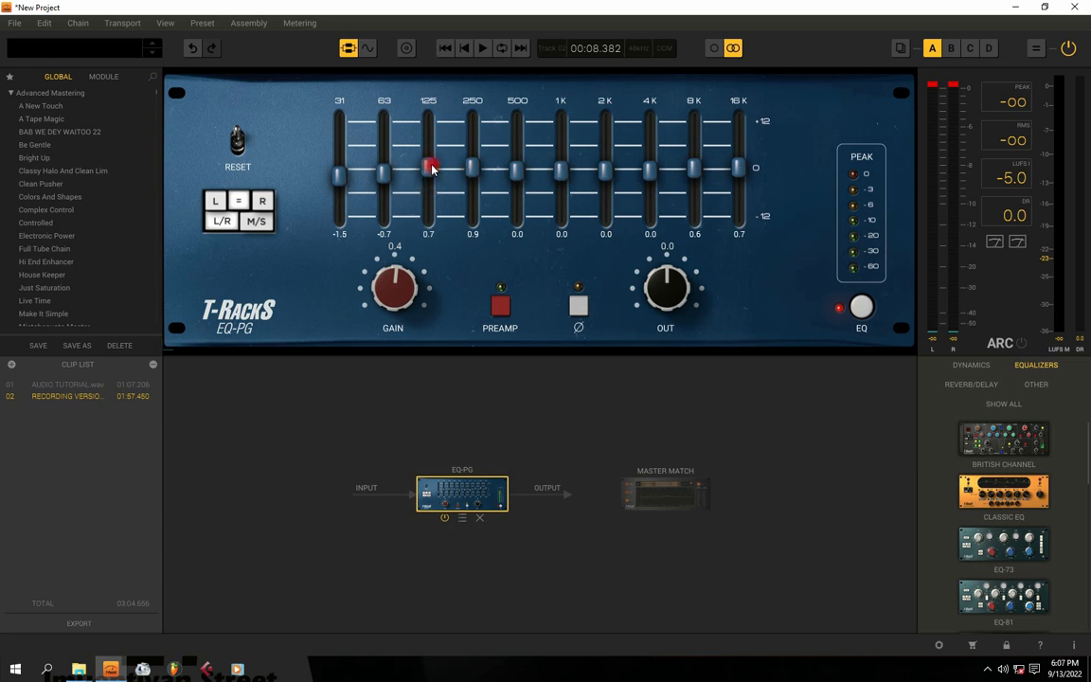
Replace EQ-PG in the chain with the Brickwall Limiter, and start playing the recording with the waveform shown
click(970, 366)
click(367, 48)
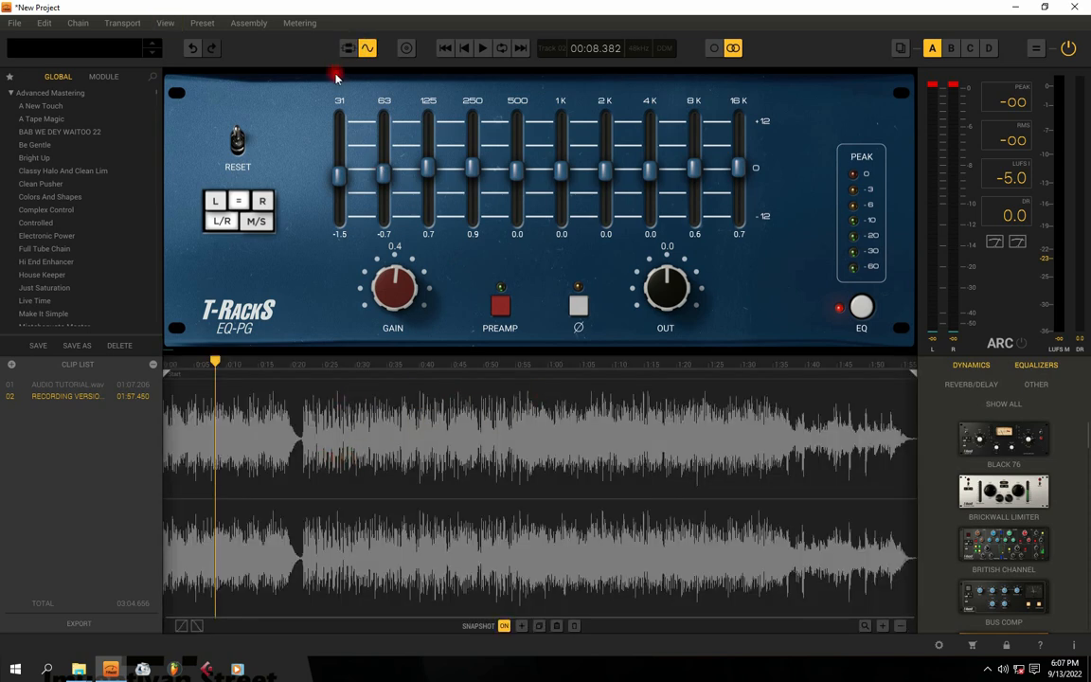
click(350, 49)
click(348, 48)
click(347, 49)
click(480, 522)
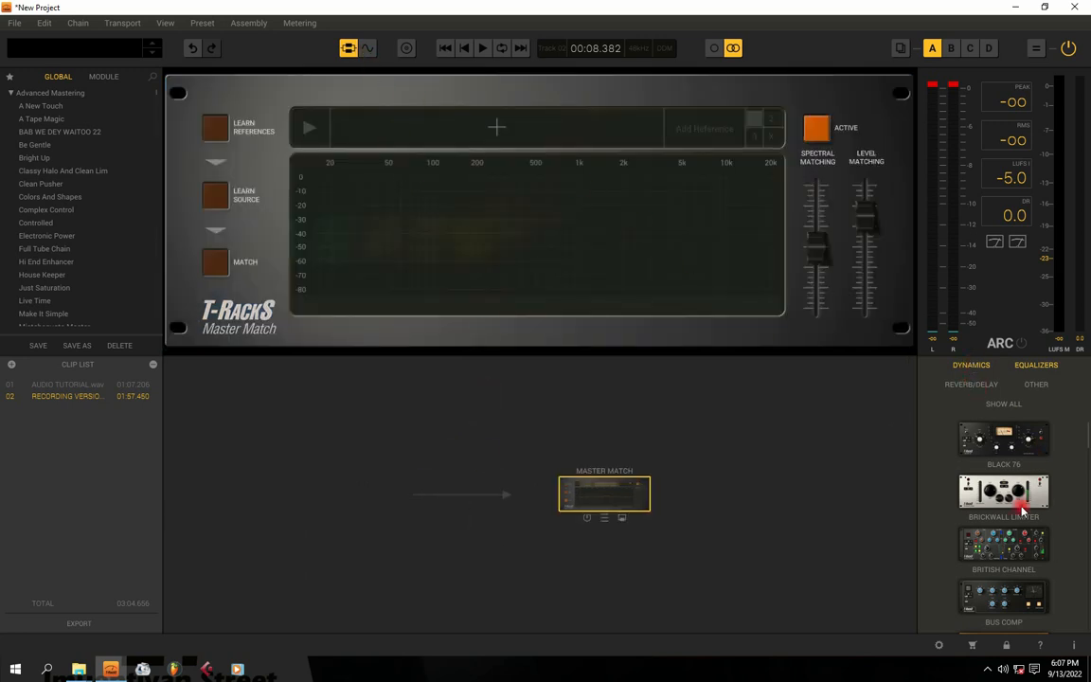
drag(1016, 494, 460, 492)
click(367, 47)
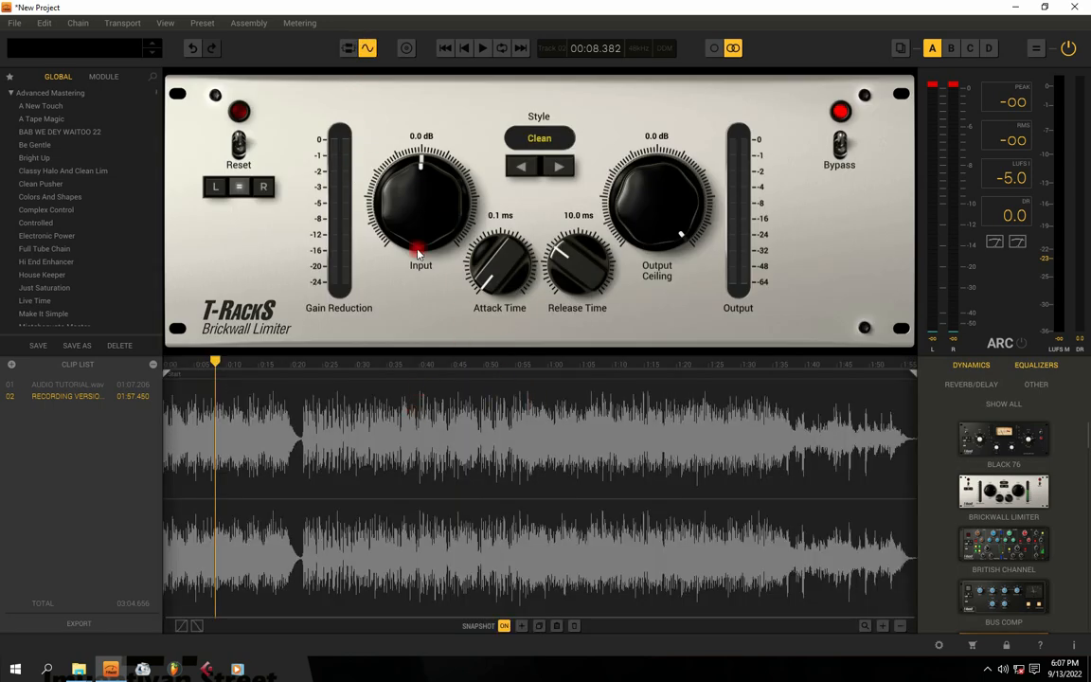
key(space)
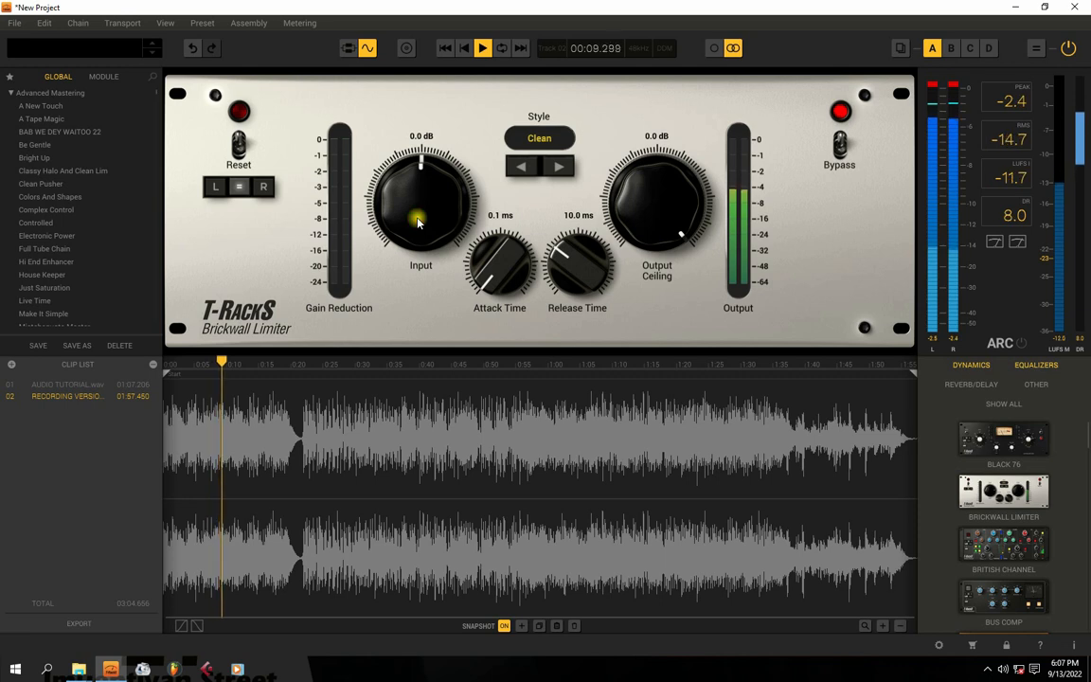
Stop playback and set the Brickwall Limiter's attack time to 0.2 ms
key(space)
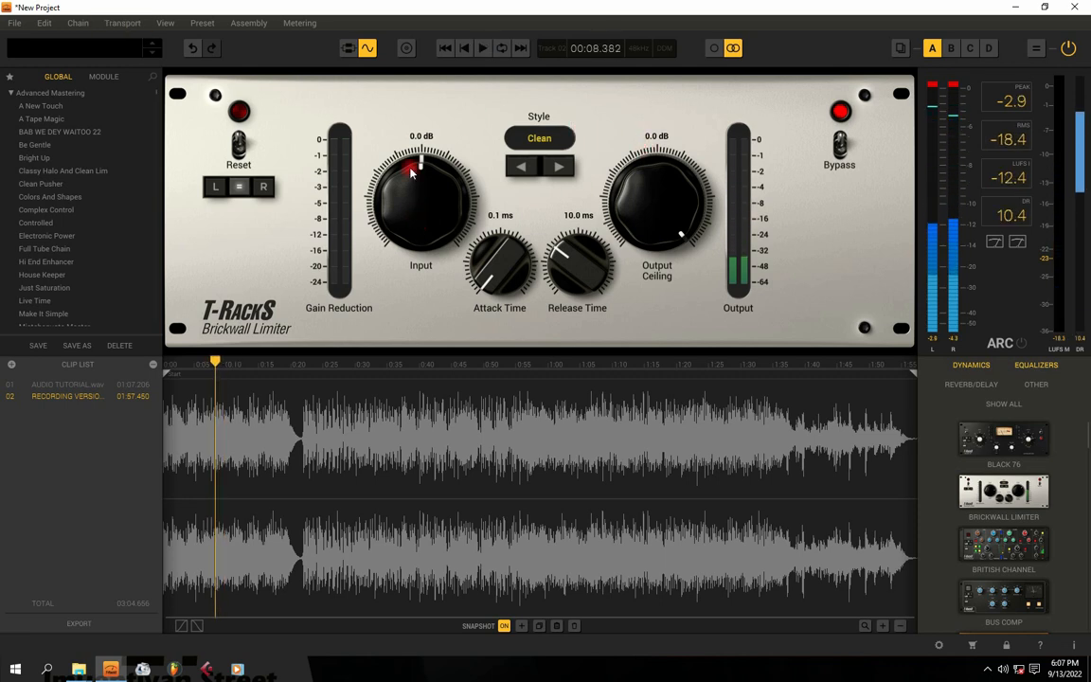
drag(487, 280, 479, 252)
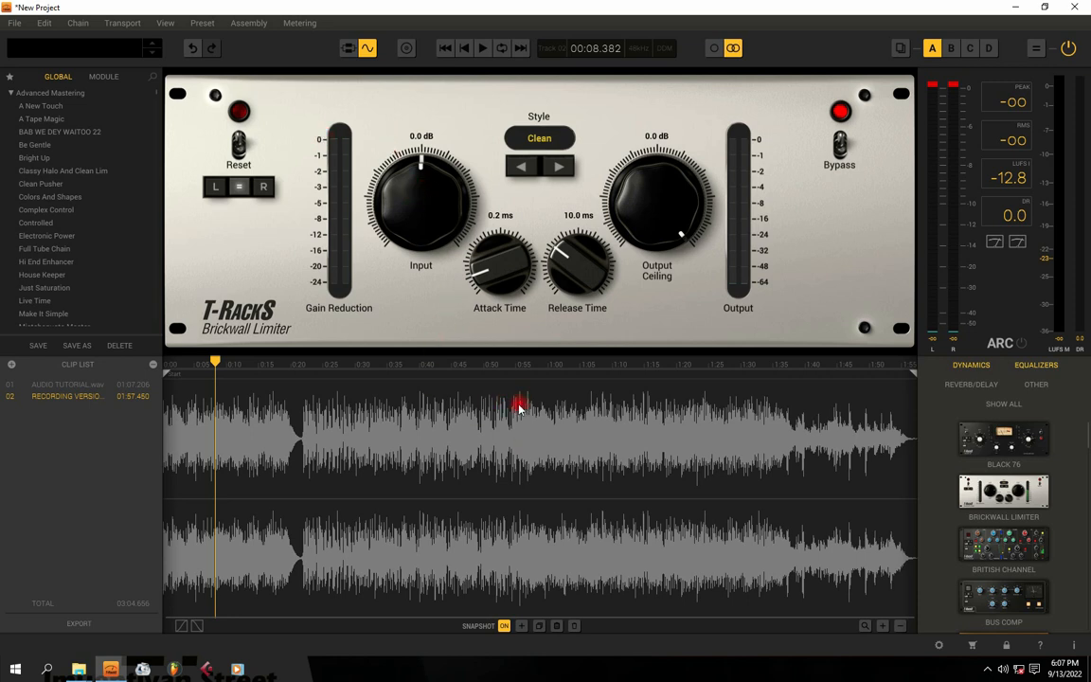
click(883, 624)
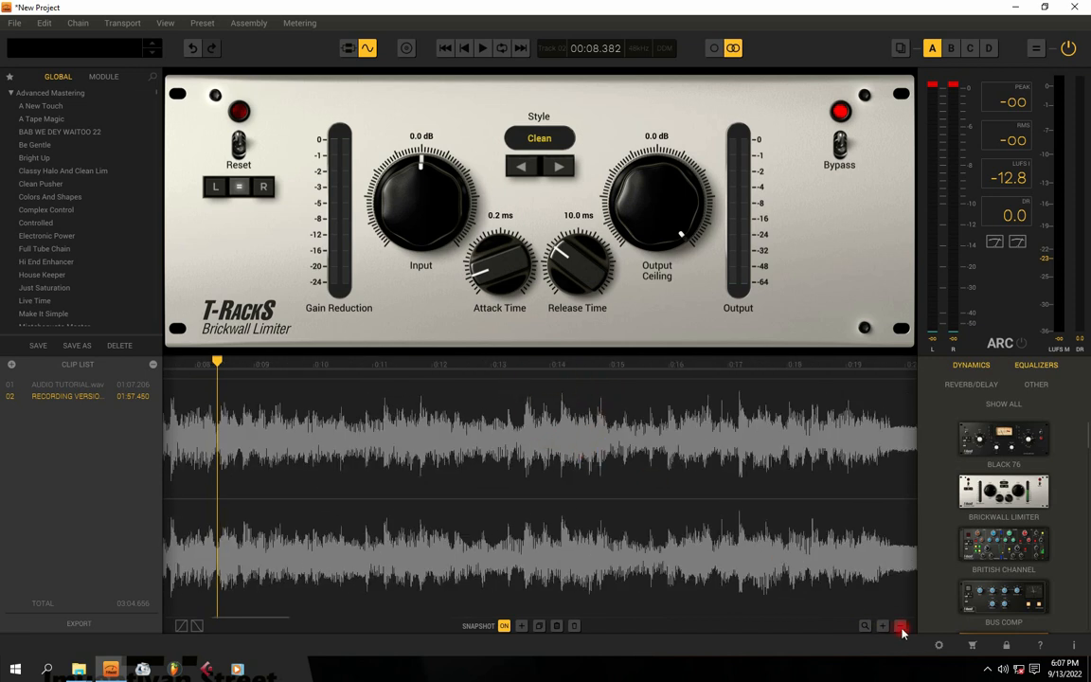
click(901, 627)
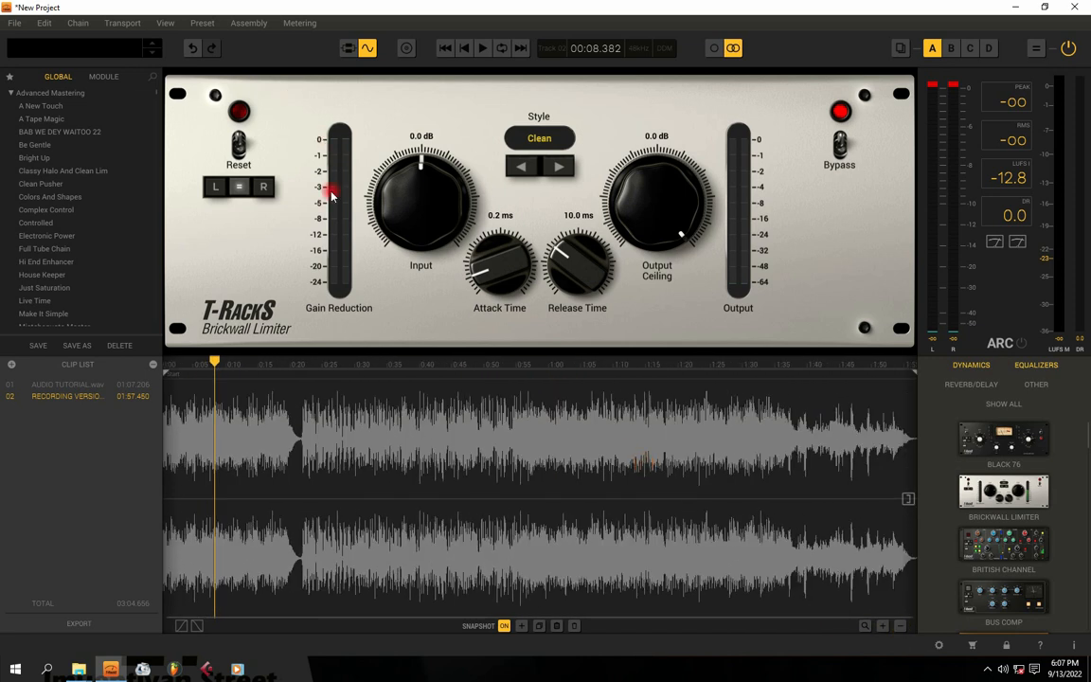
Raise the Brickwall Limiter's input to about 6.3 dB and lower its output ceiling to -3.0 dB while the recording plays
key(space)
key(space)
key(space)
scroll(413, 182, up, 5)
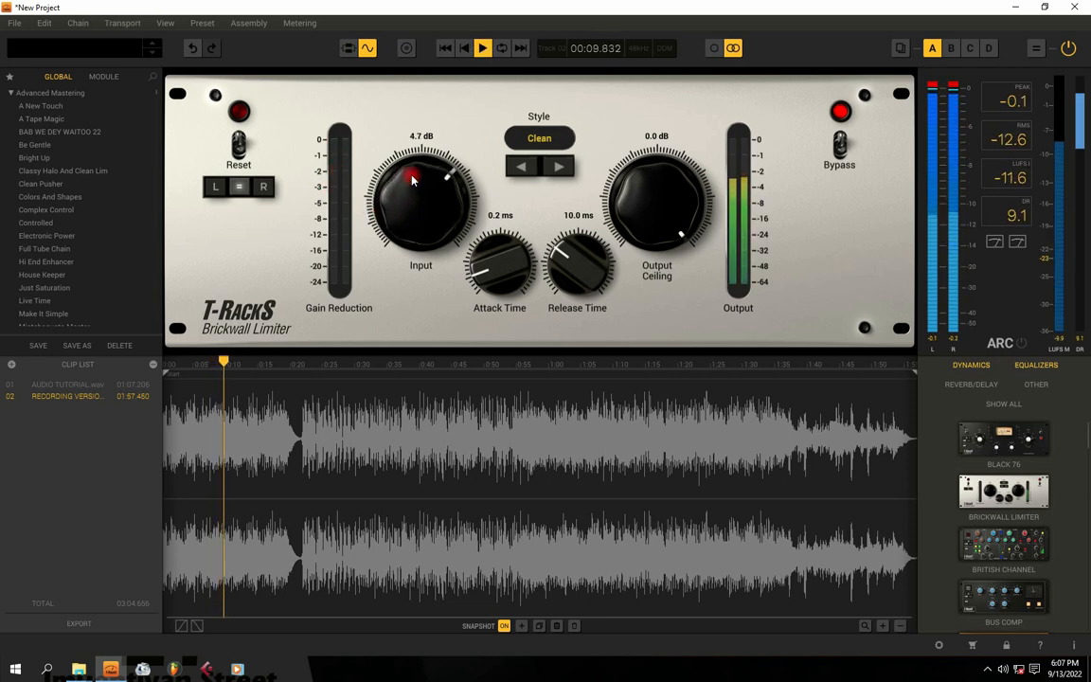
scroll(418, 210, up, 3)
drag(653, 214, 655, 242)
drag(444, 206, 360, 195)
key(space)
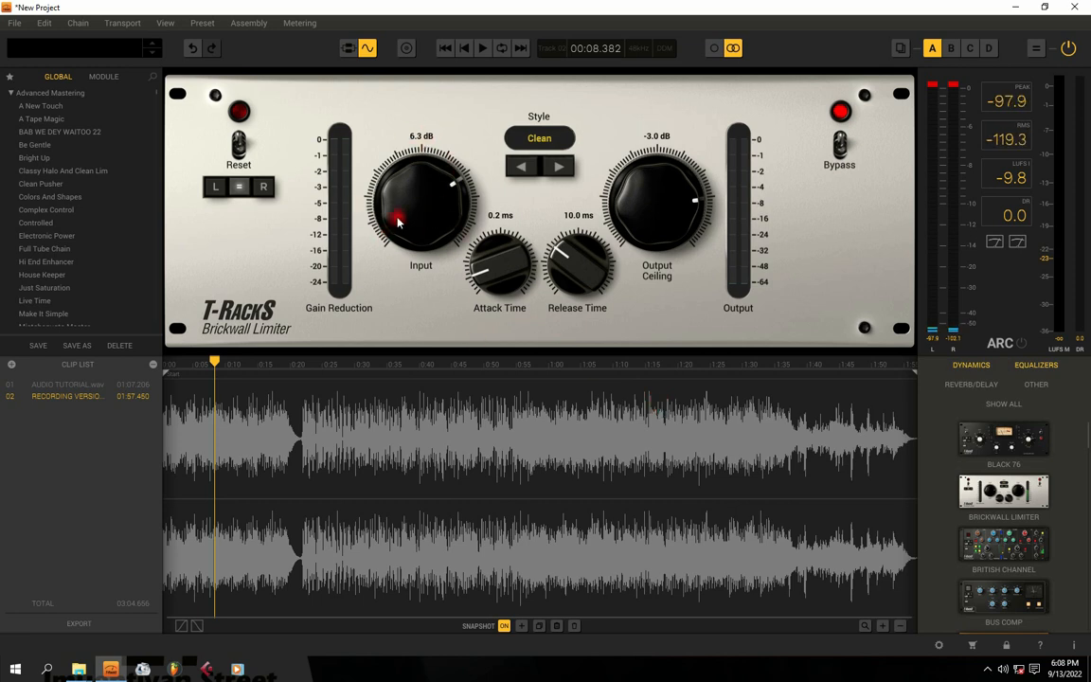
Lower the Brickwall Limiter's input to about 5.4 dB while auditioning the recording
key(space)
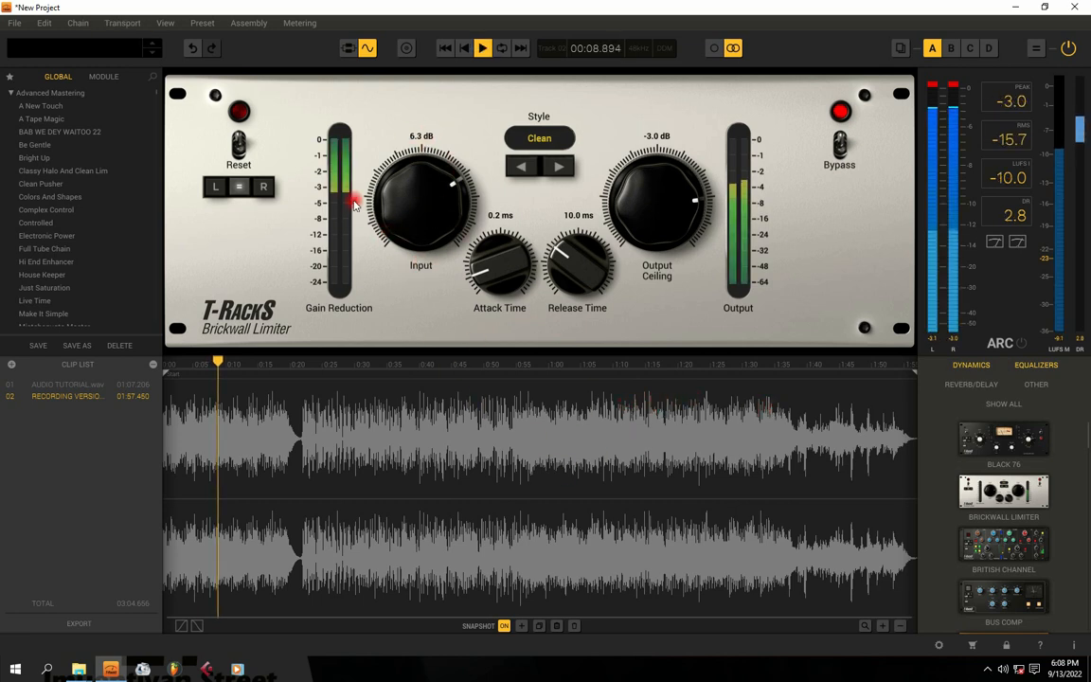
mouse_move(440, 202)
mouse_down()
mouse_move(441, 216)
mouse_move(426, 202)
mouse_up()
key(space)
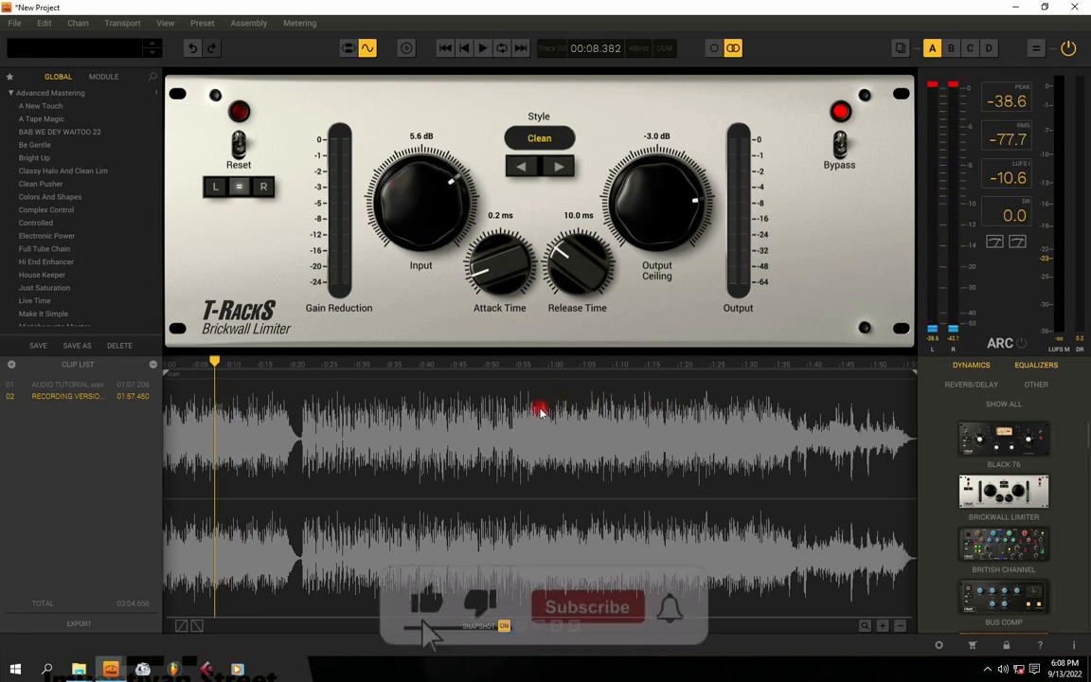
key(space)
drag(418, 207, 420, 210)
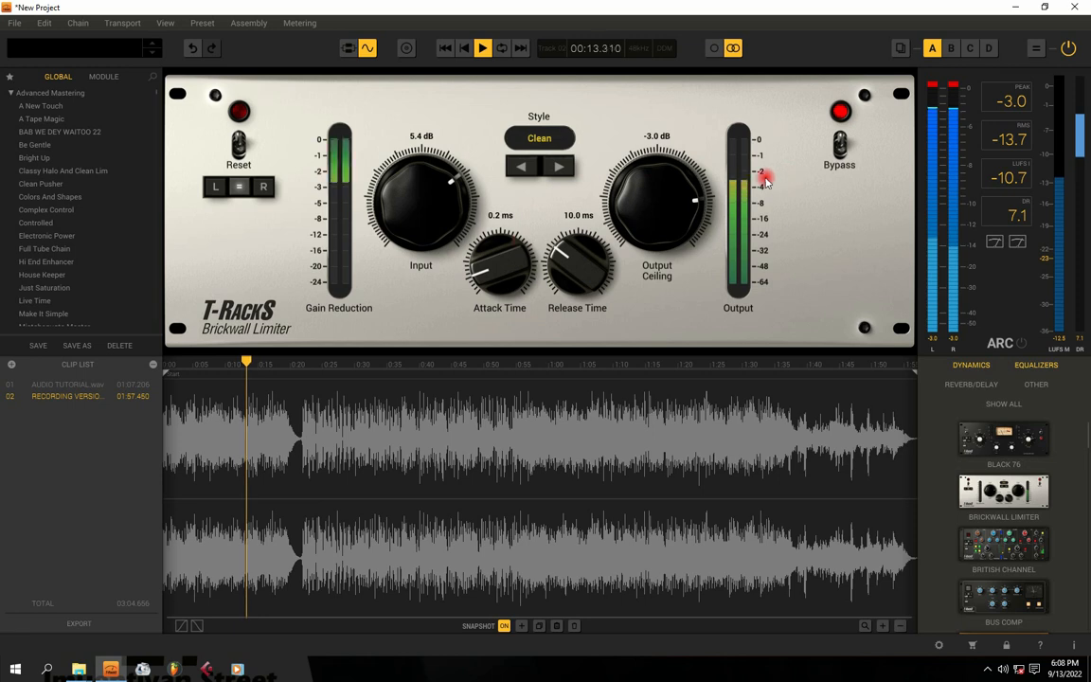
key(space)
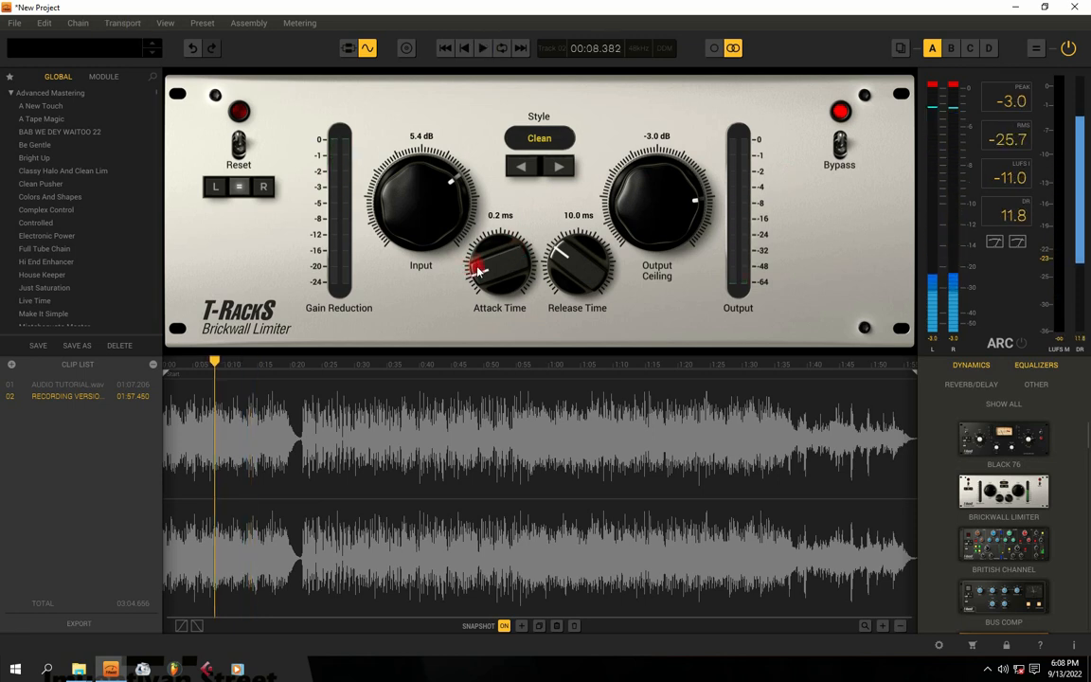
Set the Brickwall Limiter's attack time to 0.1 ms and release time to 0.2 ms, and audition the recording
drag(486, 274, 487, 277)
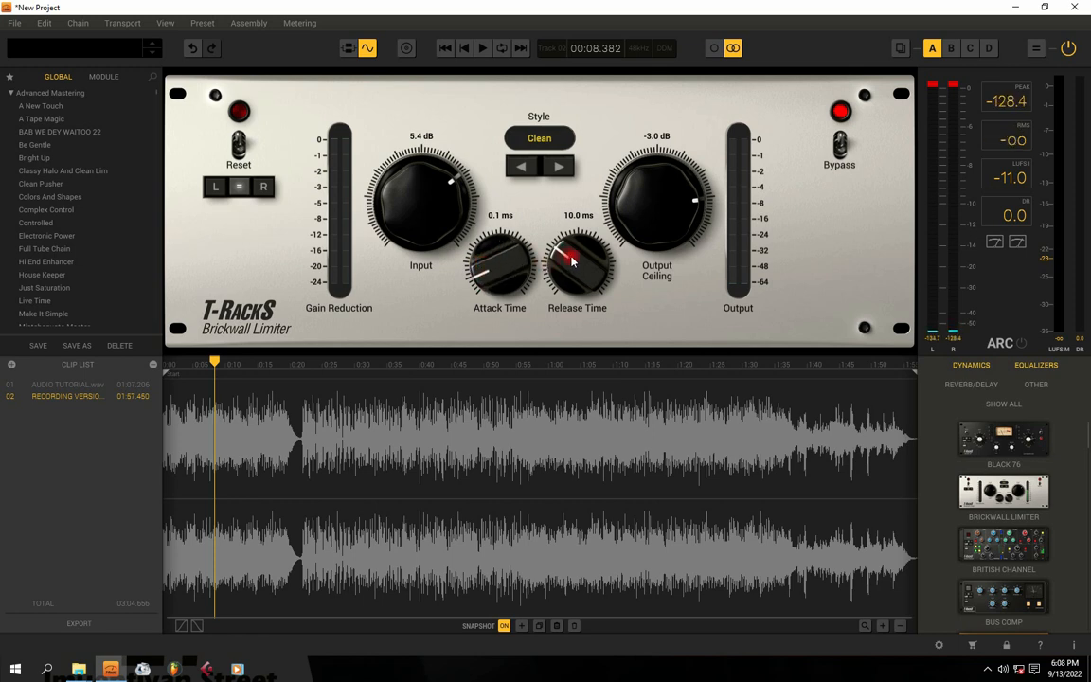
drag(571, 261, 541, 273)
key(space)
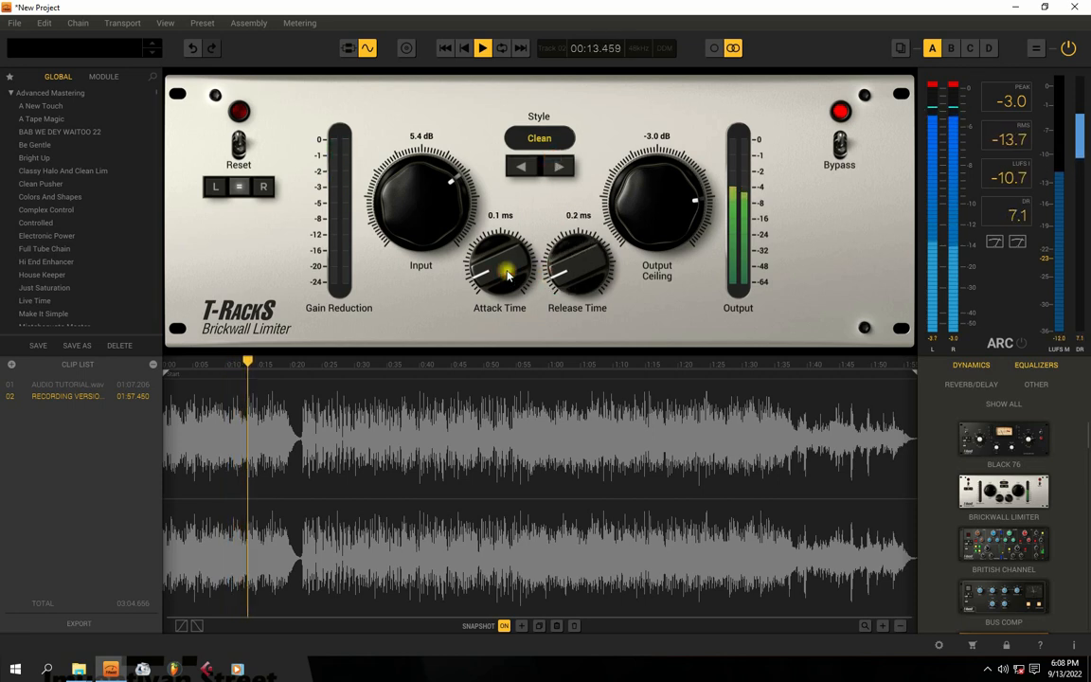
key(space)
Fine-tune the Brickwall Limiter's output ceiling to -3.2 dB and back to -3.0 dB, auditioning the recording
drag(633, 231, 658, 223)
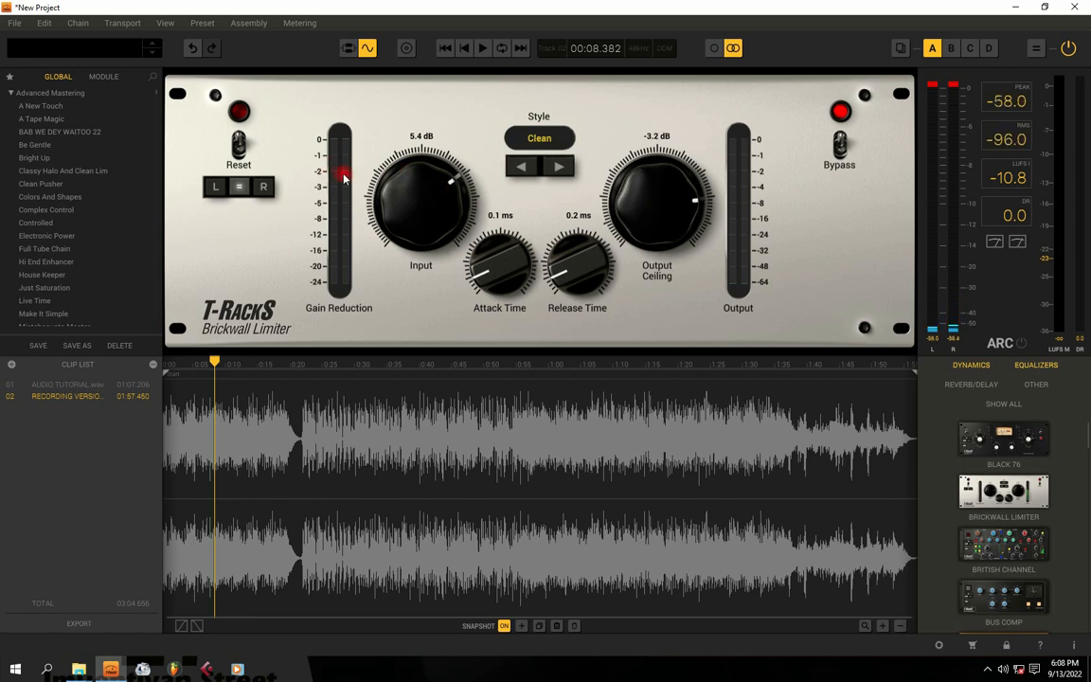
key(space)
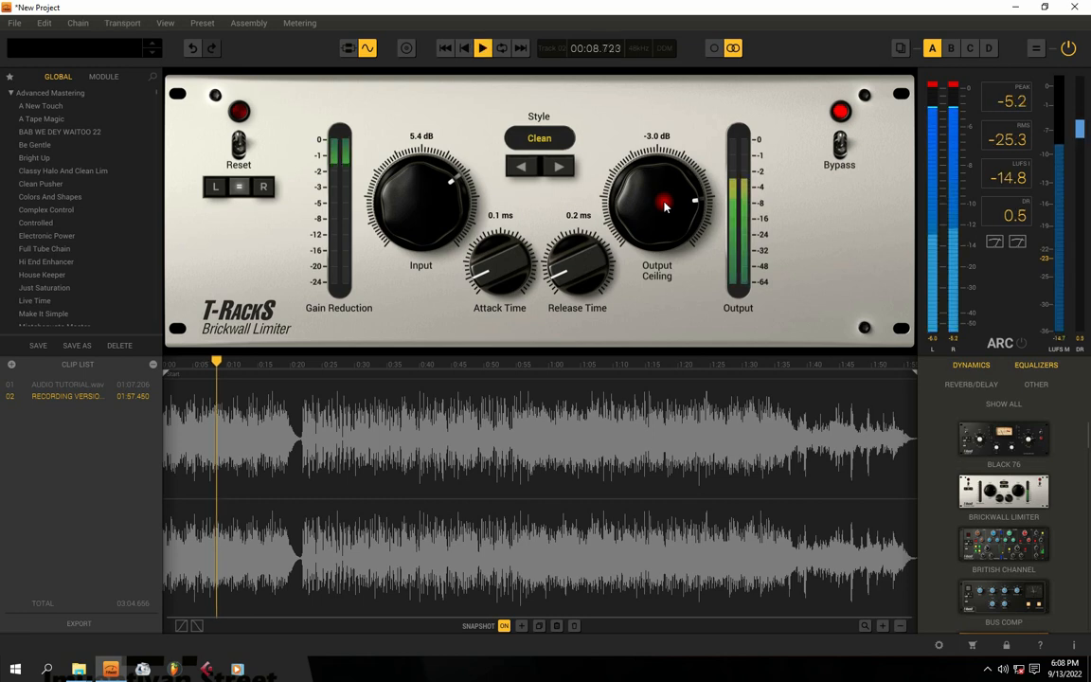
key(space)
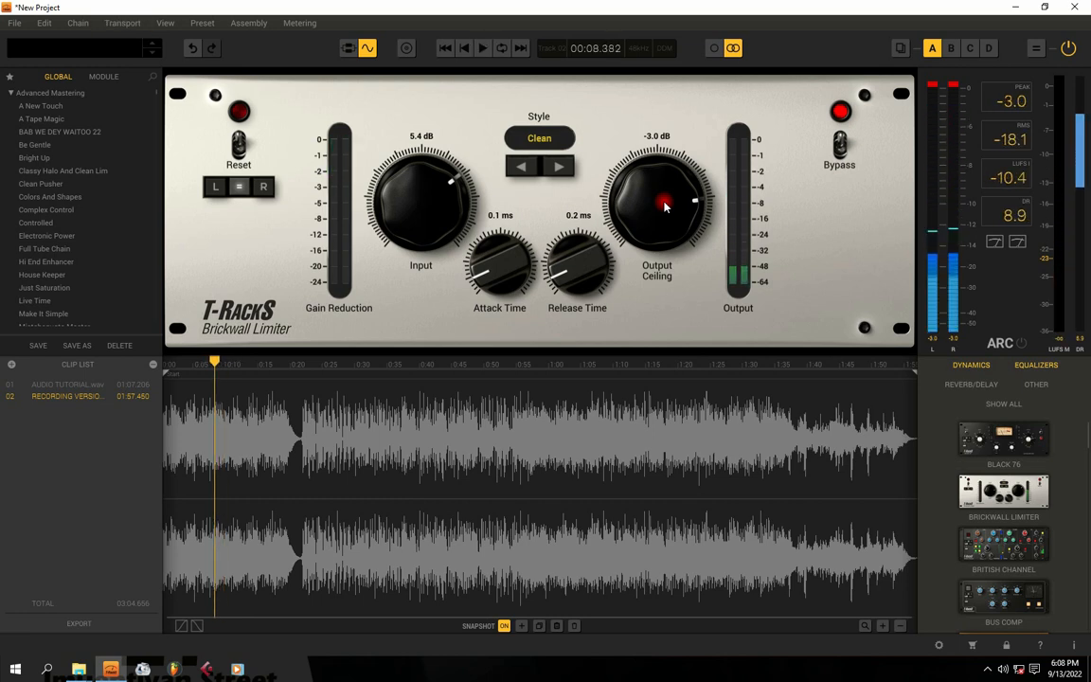
key(space)
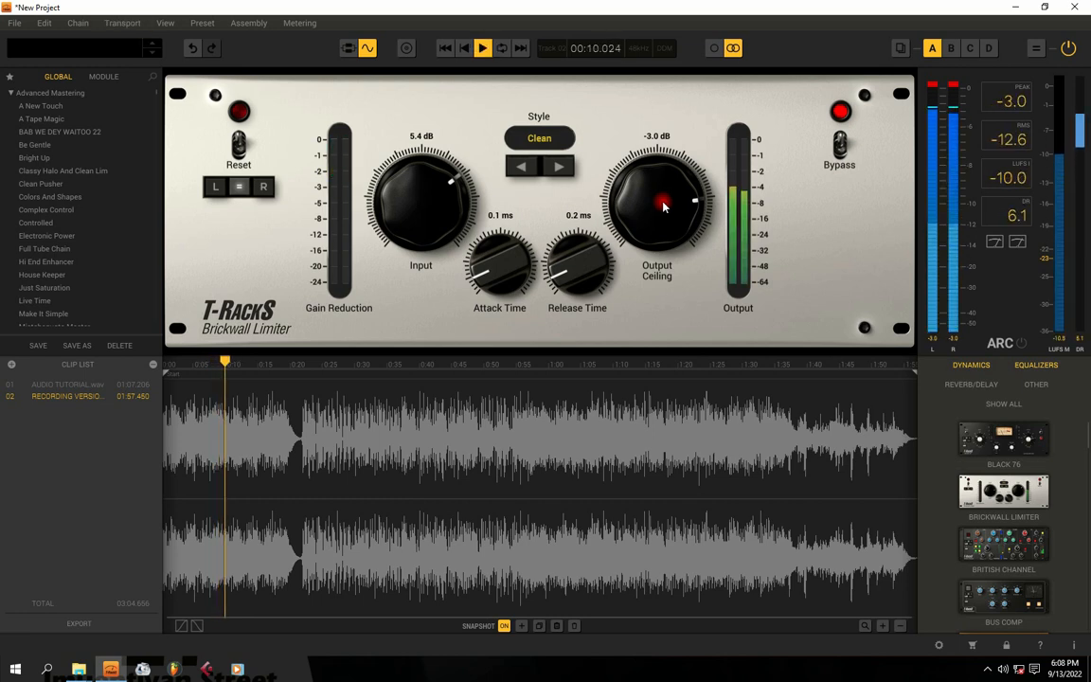
key(space)
Add the Classic Comp module after the Brickwall Limiter and set its input drive to 0.0 dB
scroll(1007, 507, down, 2)
scroll(1006, 506, down, 1)
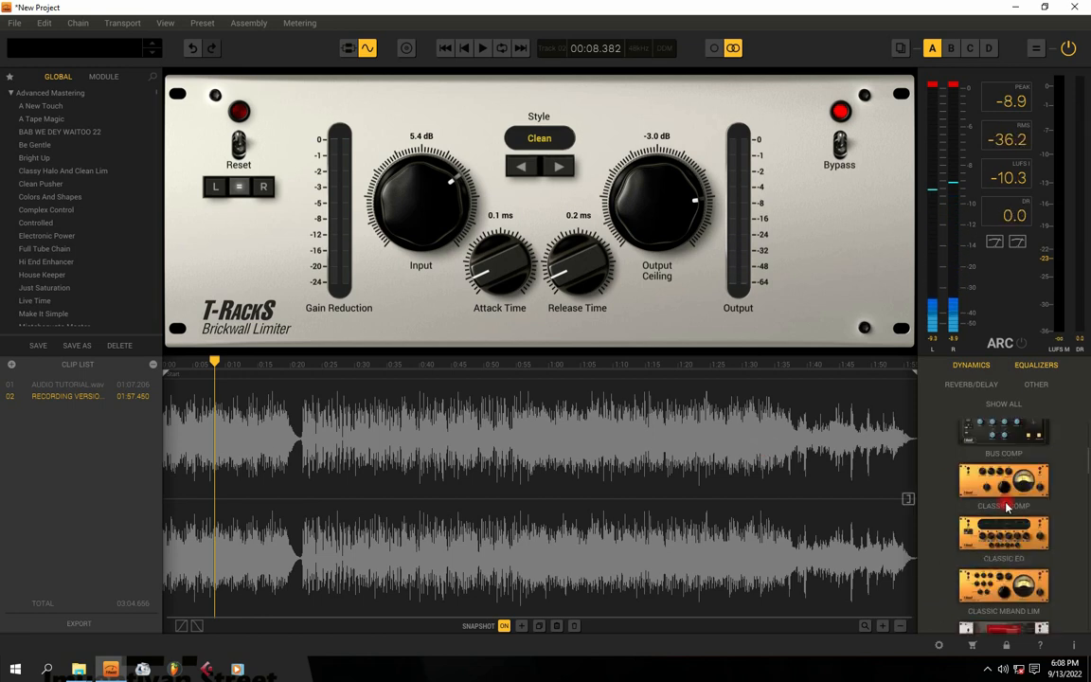
drag(1006, 485, 518, 493)
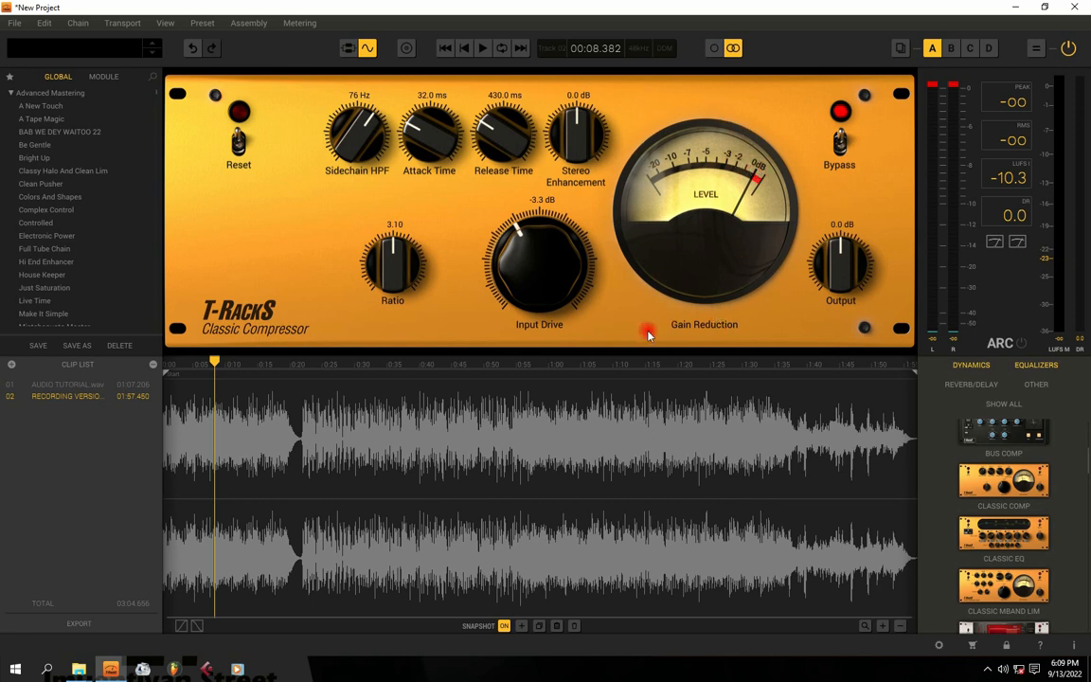
drag(540, 297, 534, 259)
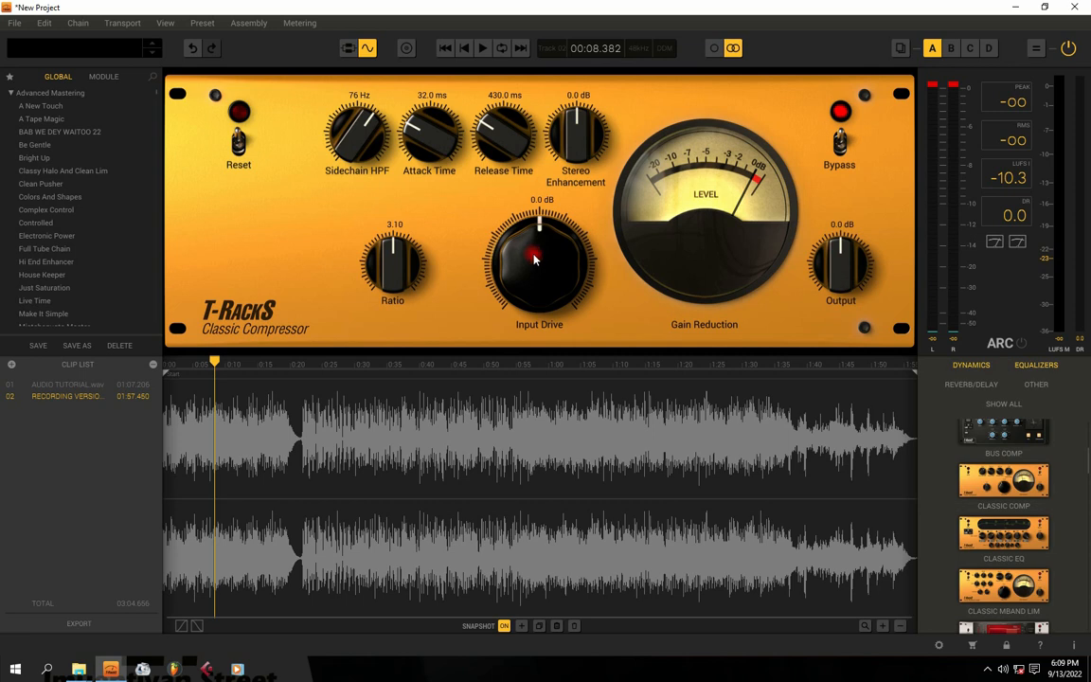
Set the Classic Compressor's sidechain HPF to about 119 Hz
drag(350, 152, 349, 121)
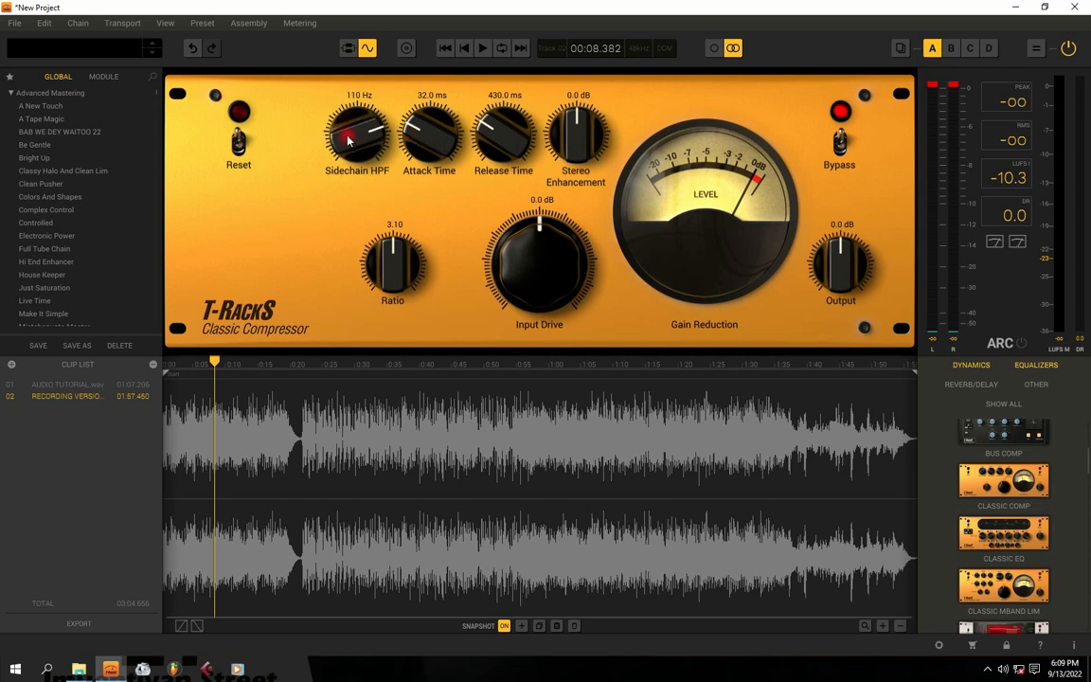
drag(348, 140, 356, 134)
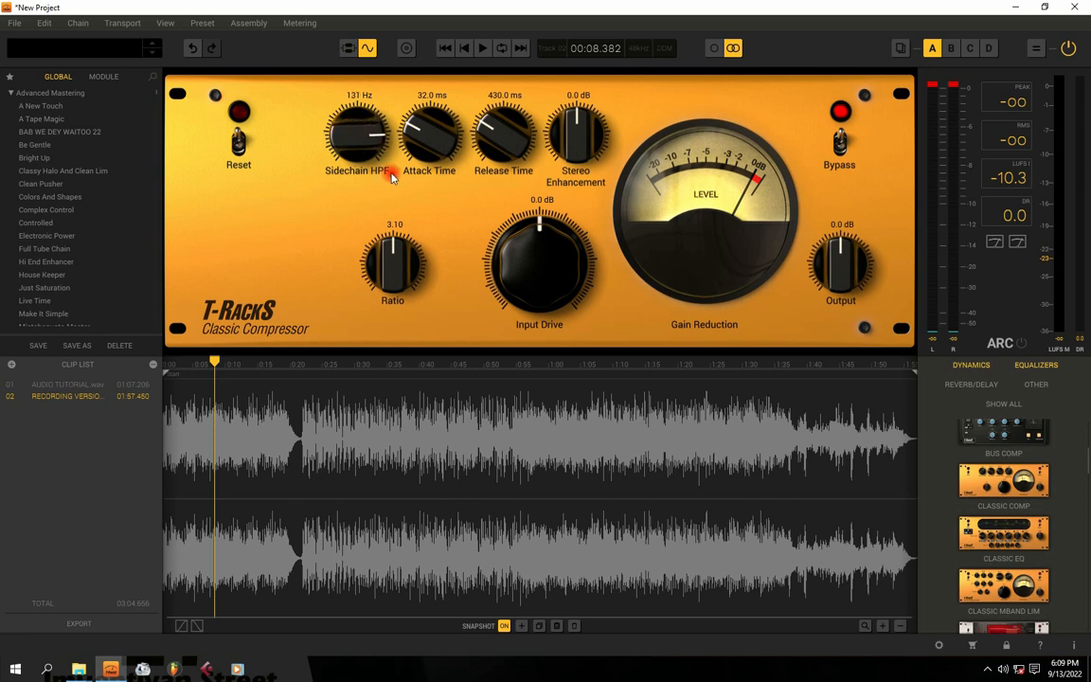
drag(361, 139, 356, 144)
click(357, 145)
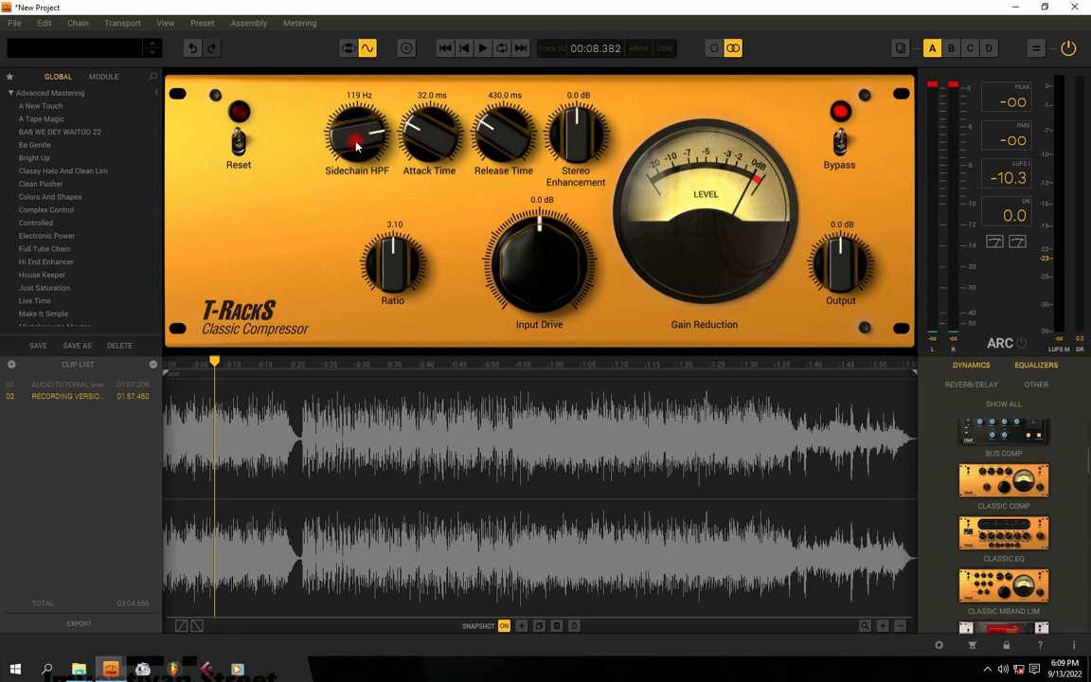
Show the processing chain and remove the Brickwall Limiter from it
click(347, 48)
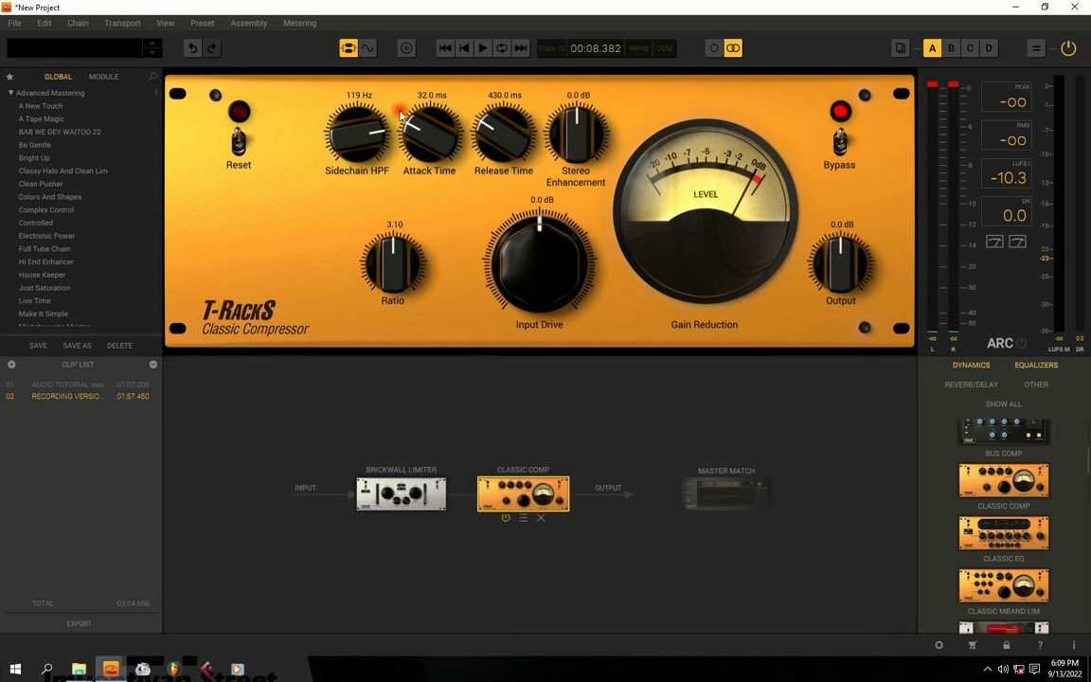
click(426, 480)
click(417, 521)
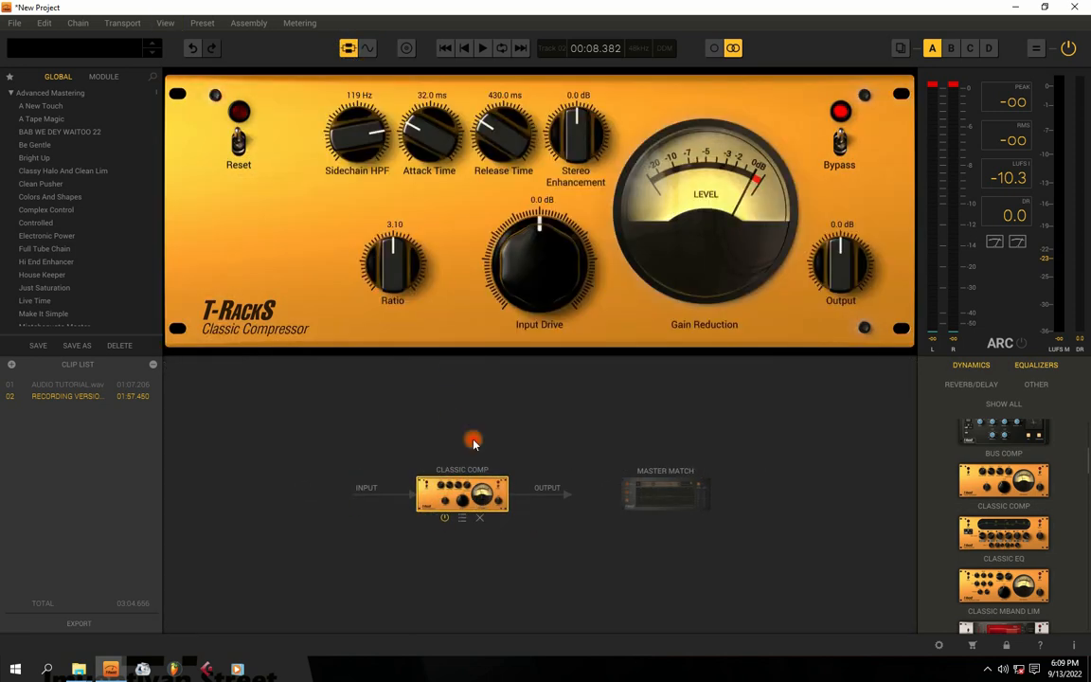
Audition the recording through the Classic Compressor and check its gain reduction meter
key(space)
click(426, 138)
key(space)
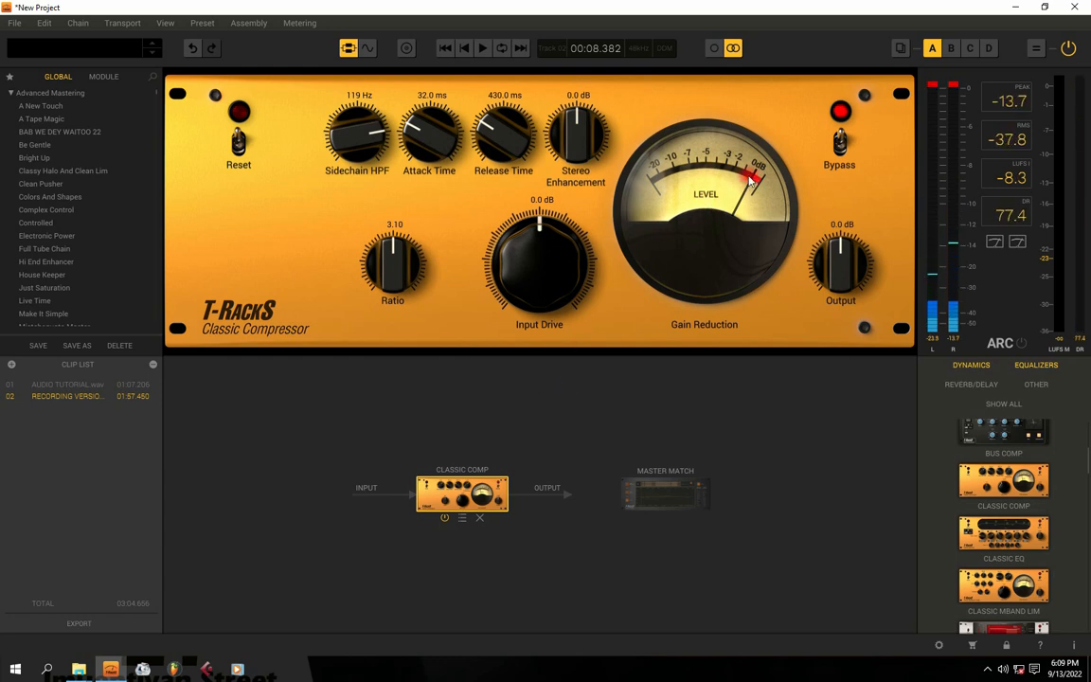
key(space)
key(space)
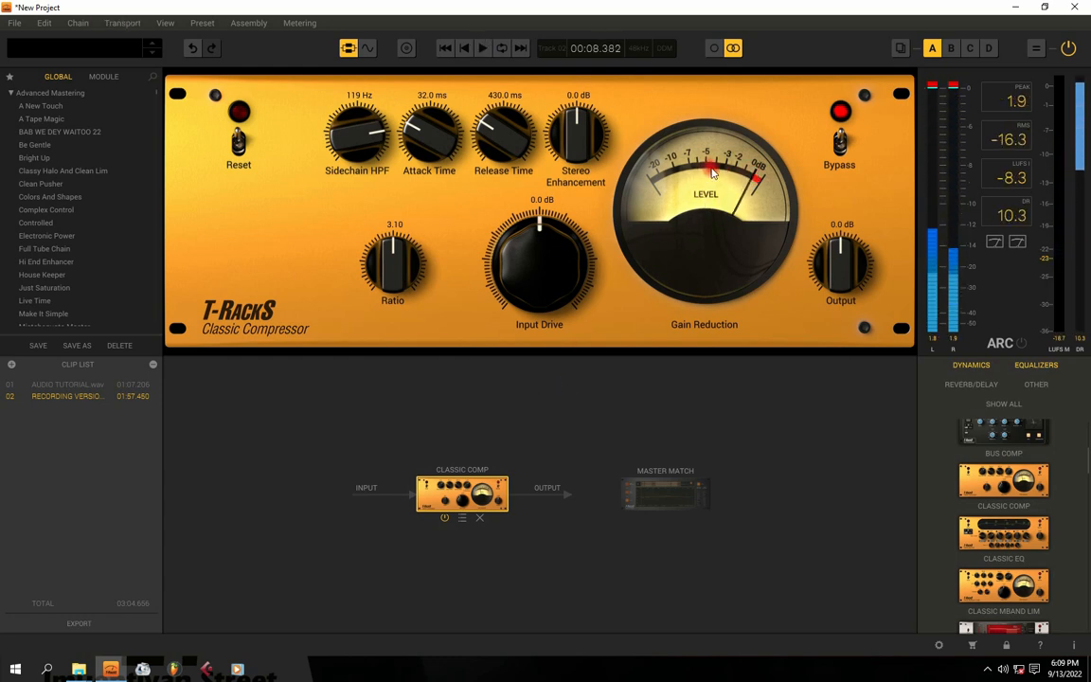
Set the Classic Compressor's ratio to about 2.59 and its output to about -5.4 dB during playback
key(space)
drag(386, 264, 390, 293)
drag(881, 243, 840, 312)
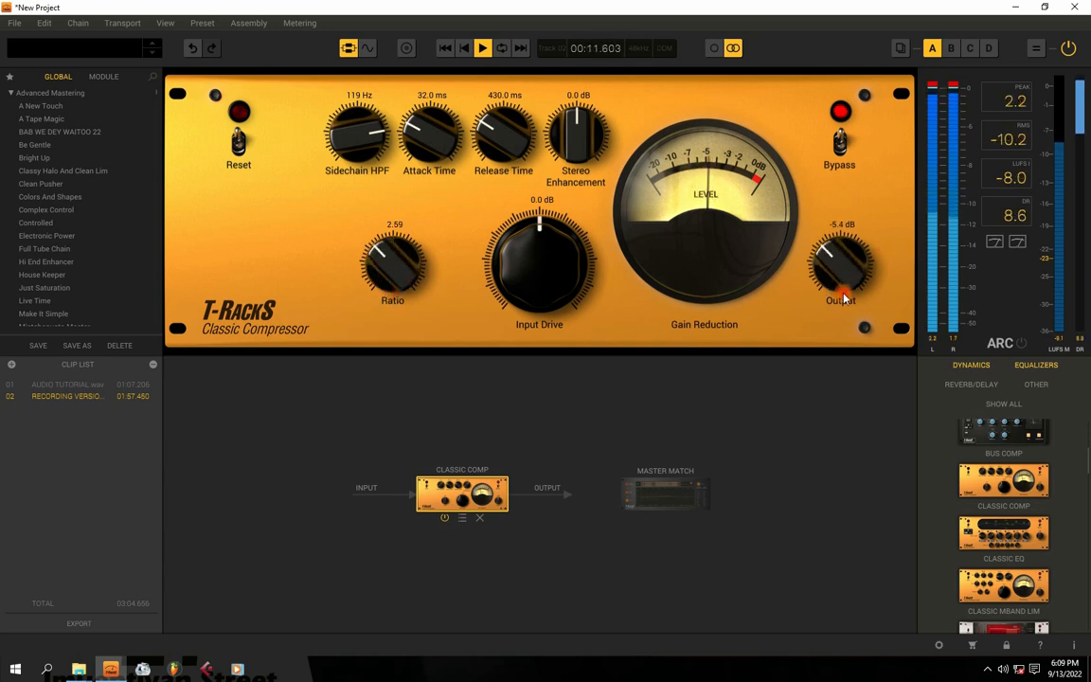
Drop the Classic Compressor's input drive to -15.0 dB, gradually raise it to about -0.5 dB, and audition the gain reduction
drag(519, 282, 564, 392)
key(space)
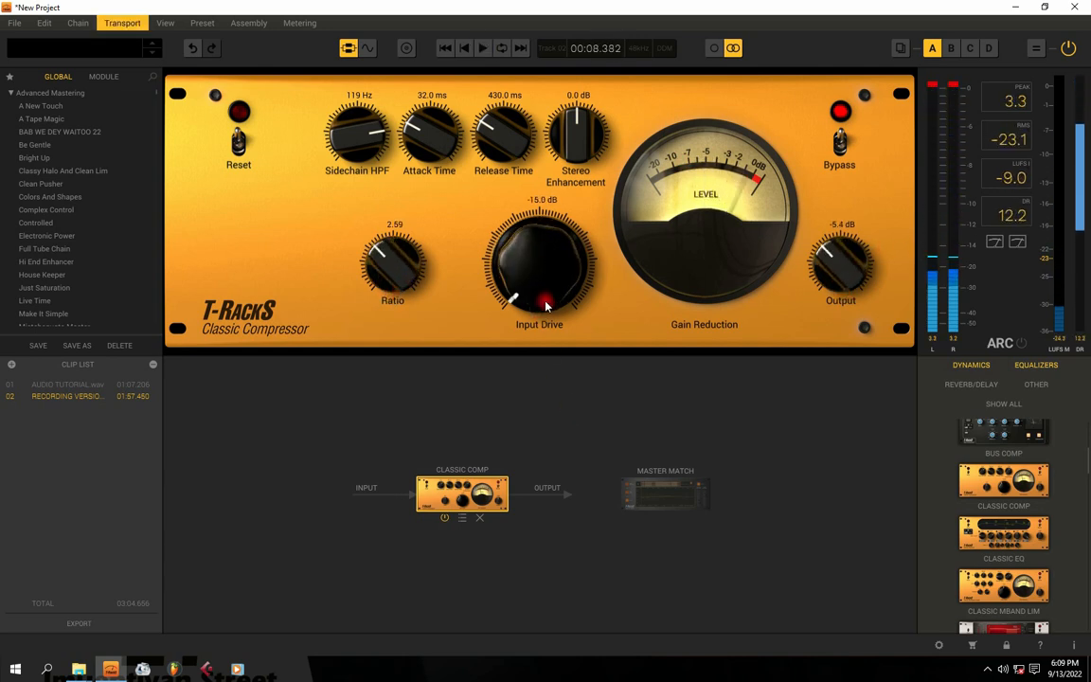
key(space)
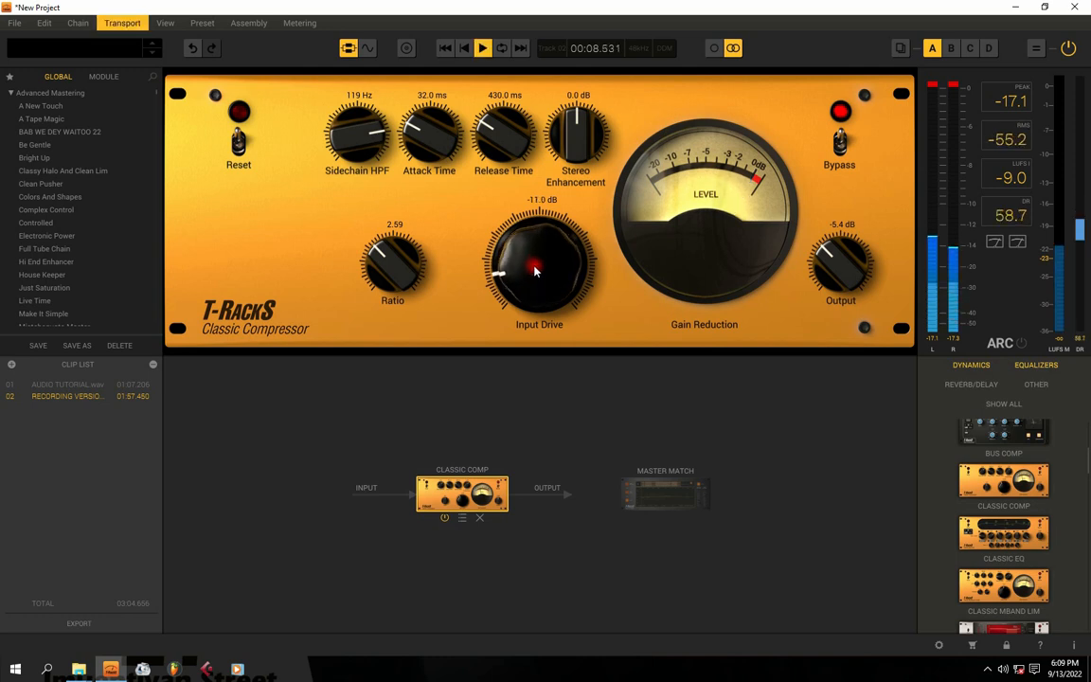
drag(528, 283, 542, 208)
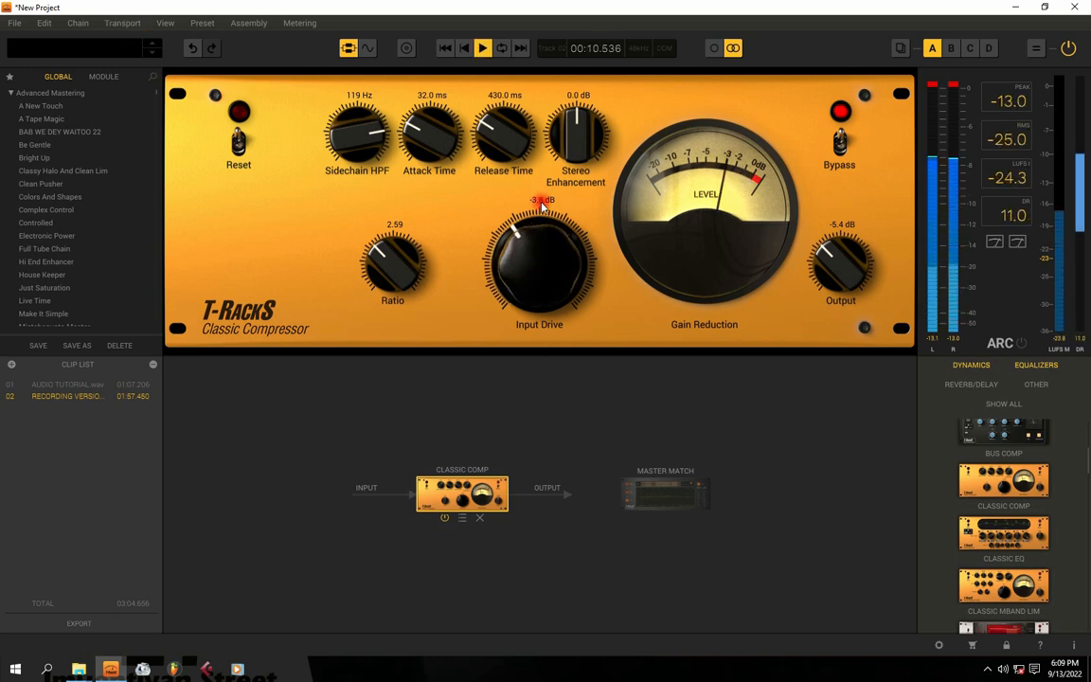
key(space)
drag(542, 273, 537, 256)
key(space)
key(space)
key(space)
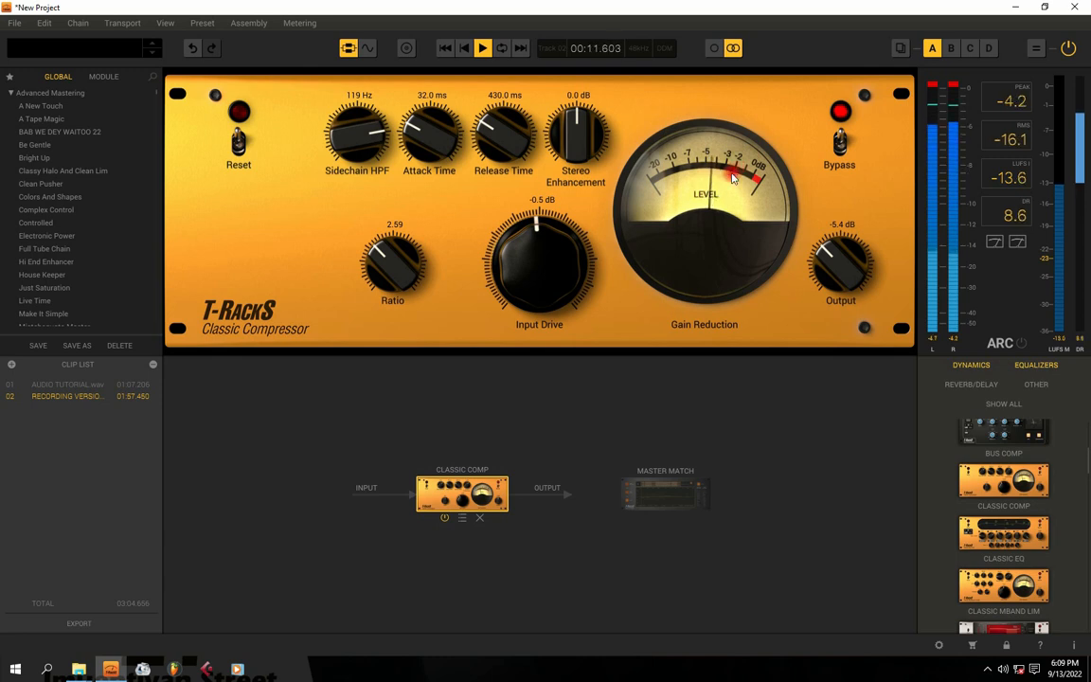
key(space)
Raise the Classic Compressor's output to about 1.7 dB while auditioning the recording
drag(849, 279, 837, 265)
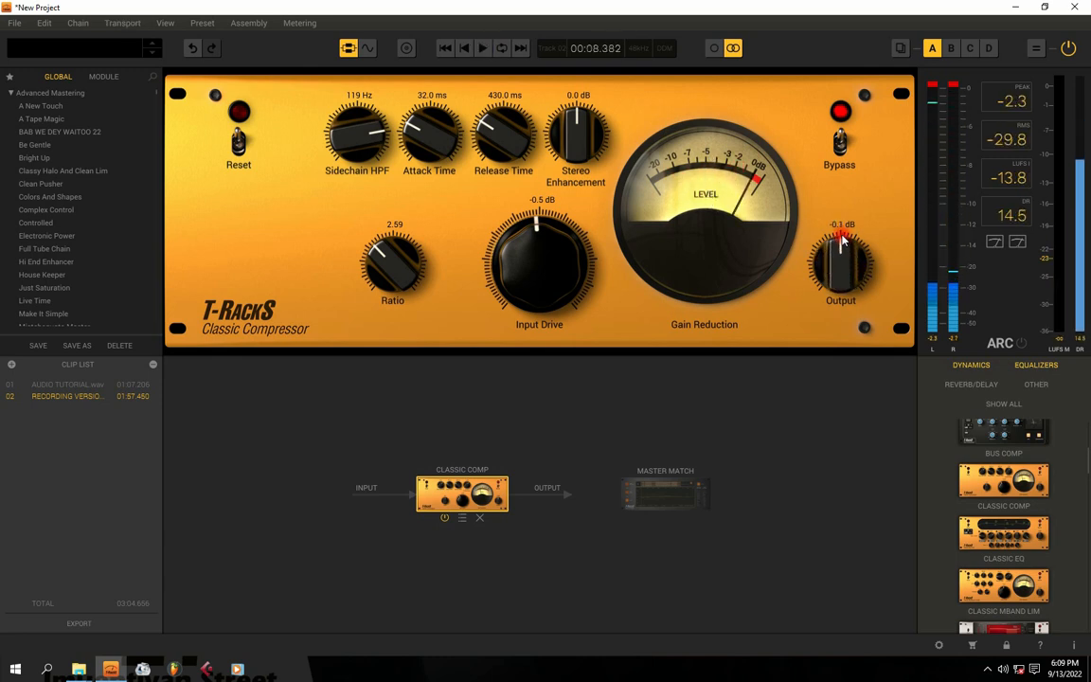
key(space)
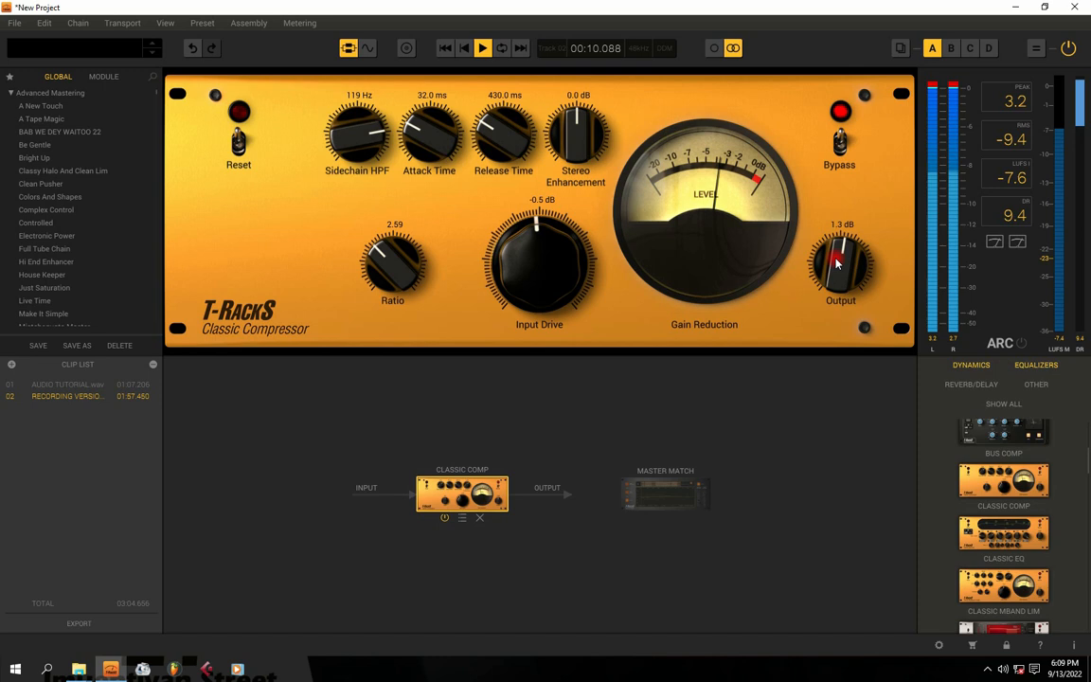
drag(834, 264, 834, 262)
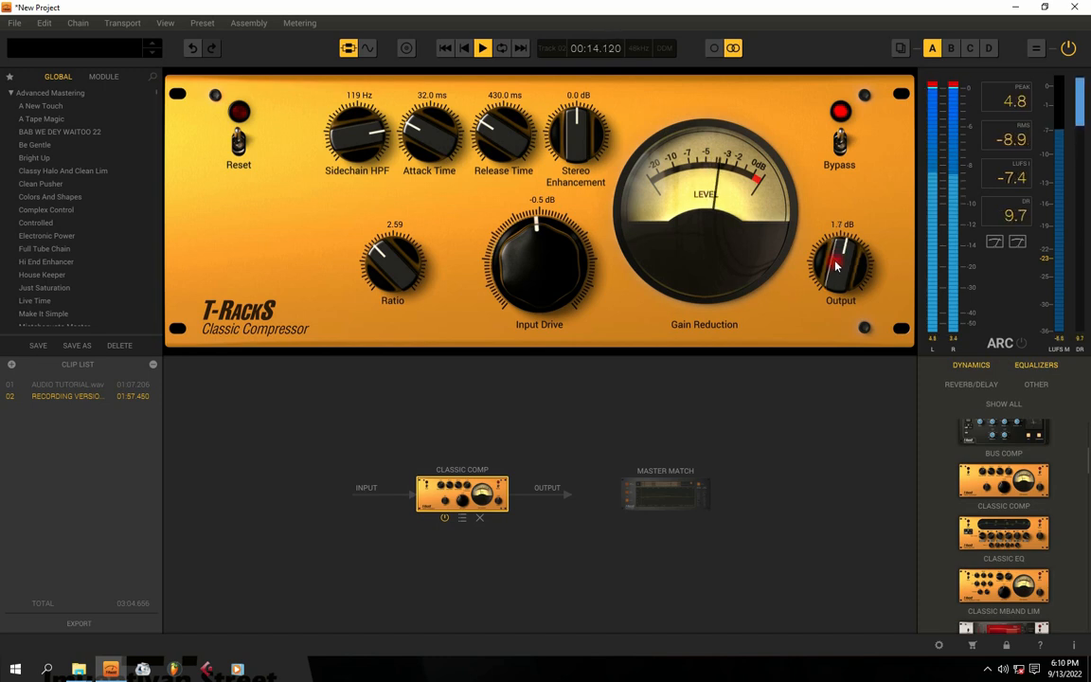
key(space)
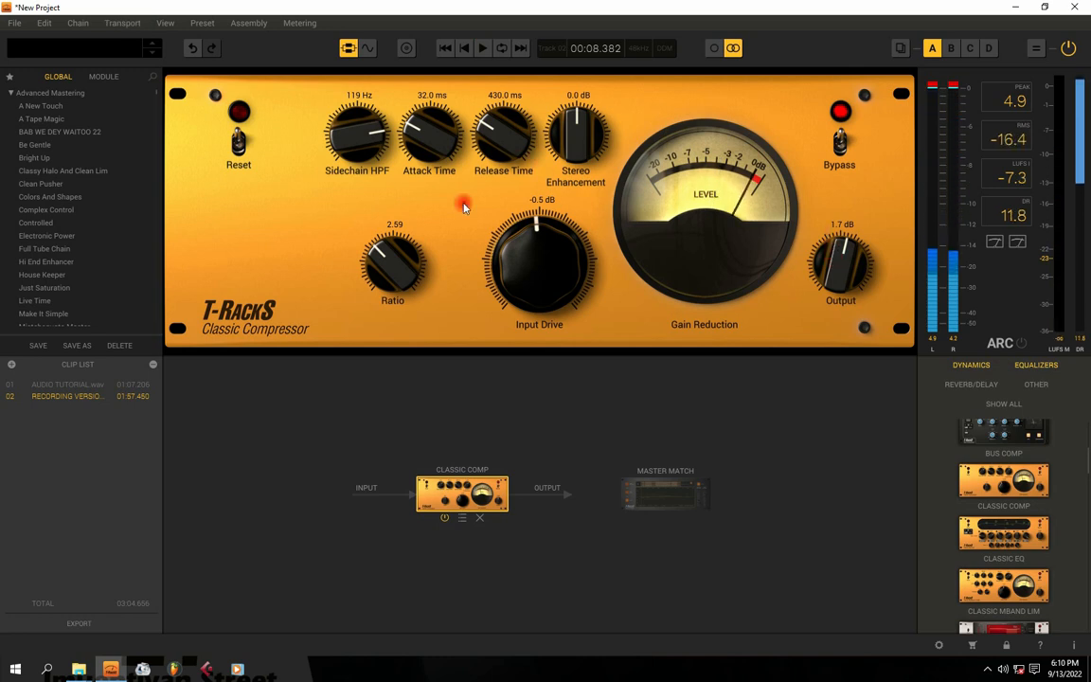
Insert the Opto Comp dynamics module after the Classic Compressor and remove the Classic Compressor from the chain
click(989, 367)
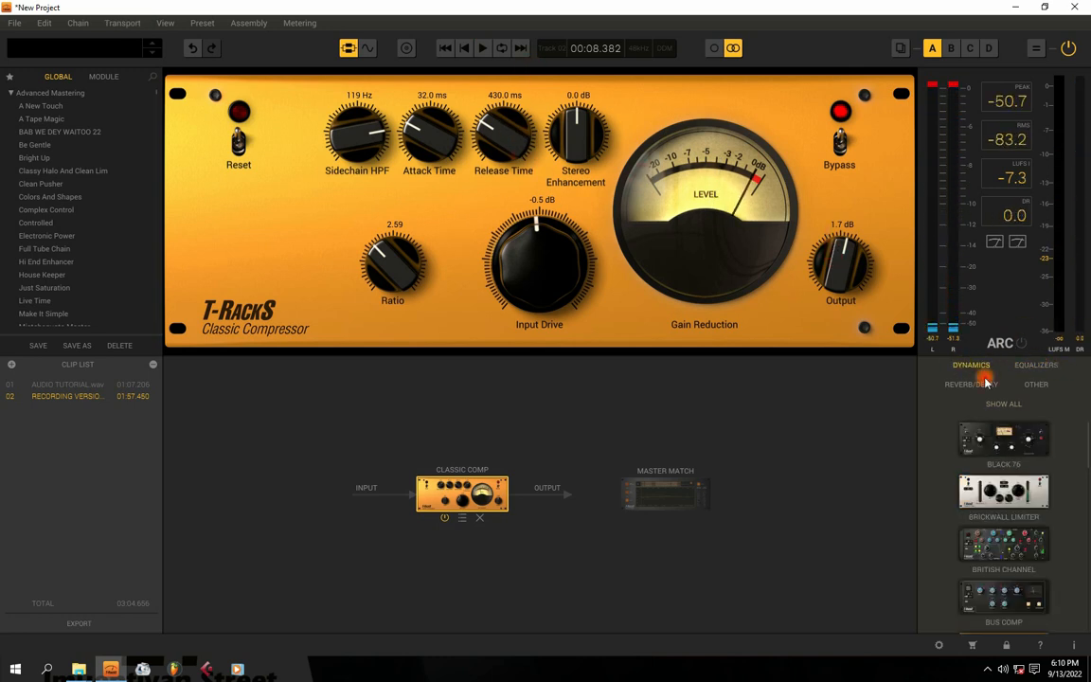
scroll(982, 491, down, 4)
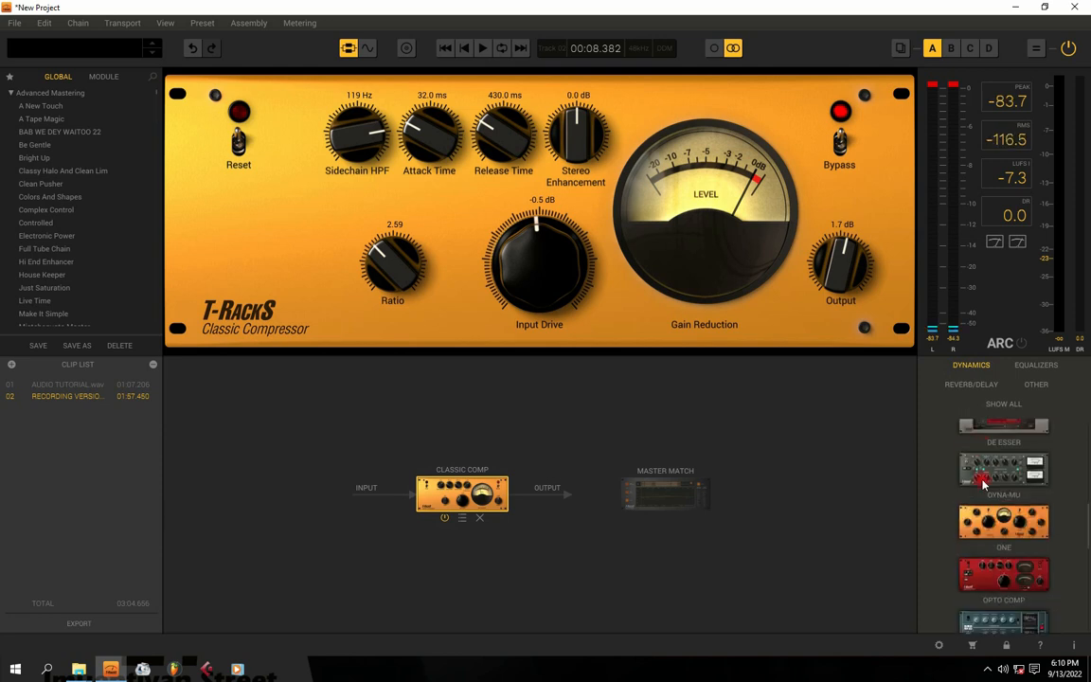
scroll(983, 483, down, 8)
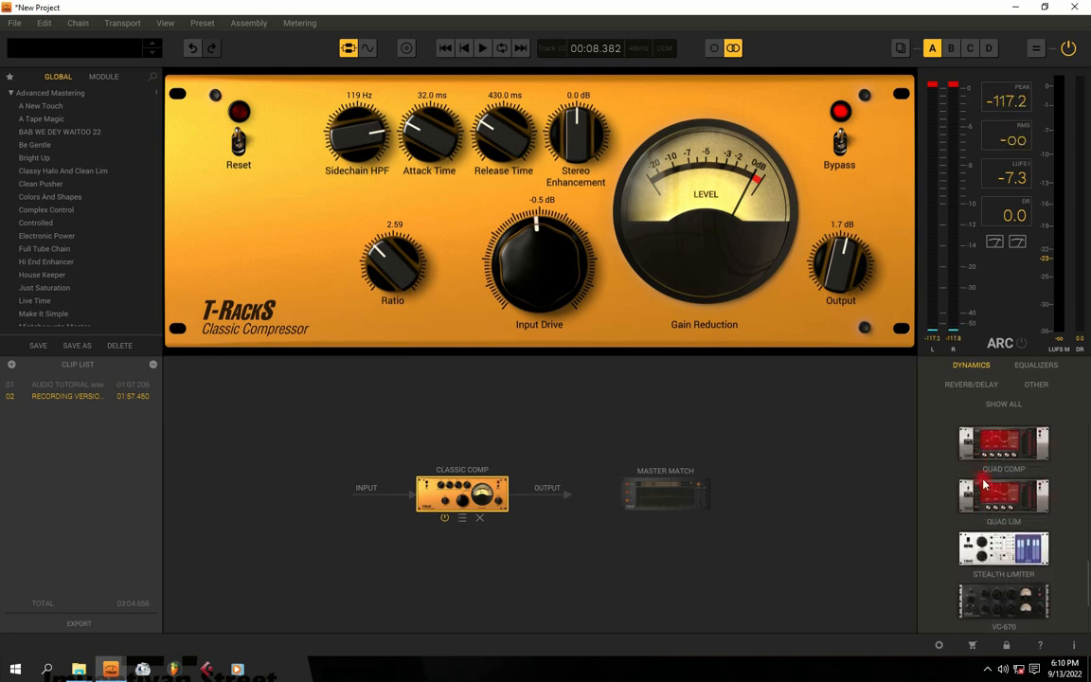
scroll(982, 485, up, 1)
scroll(983, 484, up, 3)
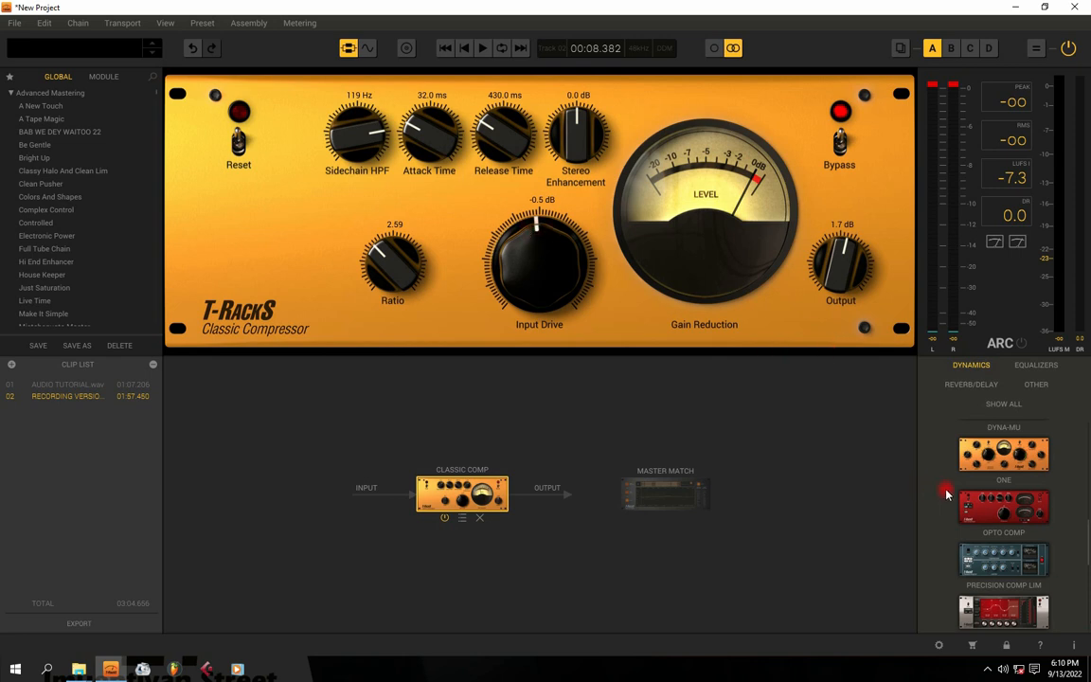
scroll(1001, 524, down, 3)
scroll(1002, 516, up, 4)
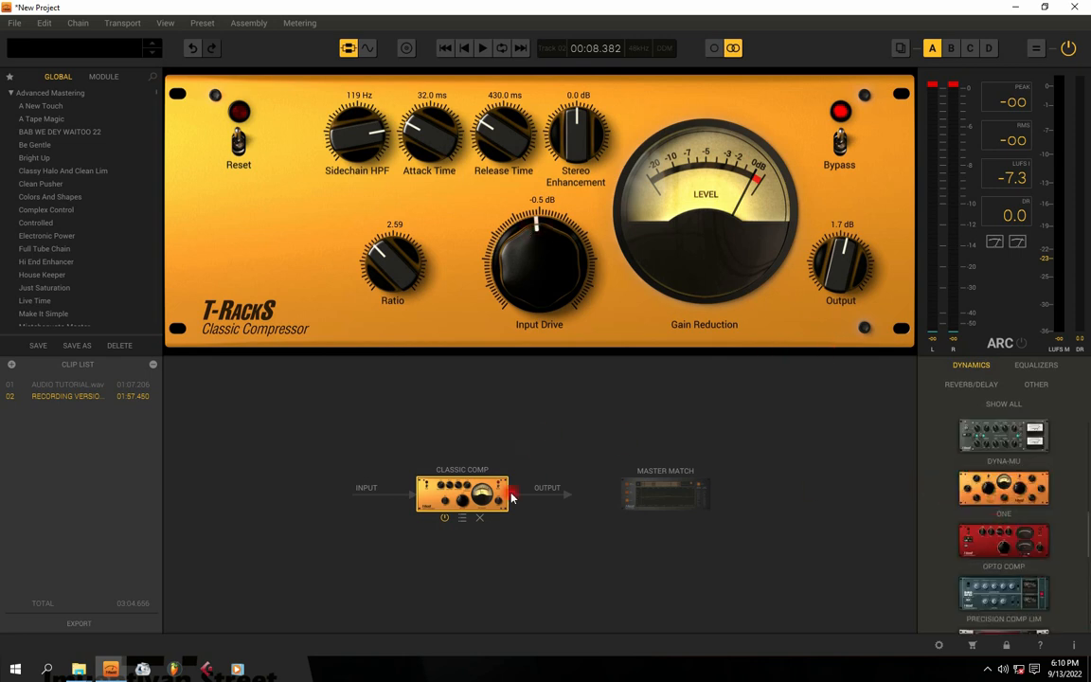
drag(980, 552, 512, 494)
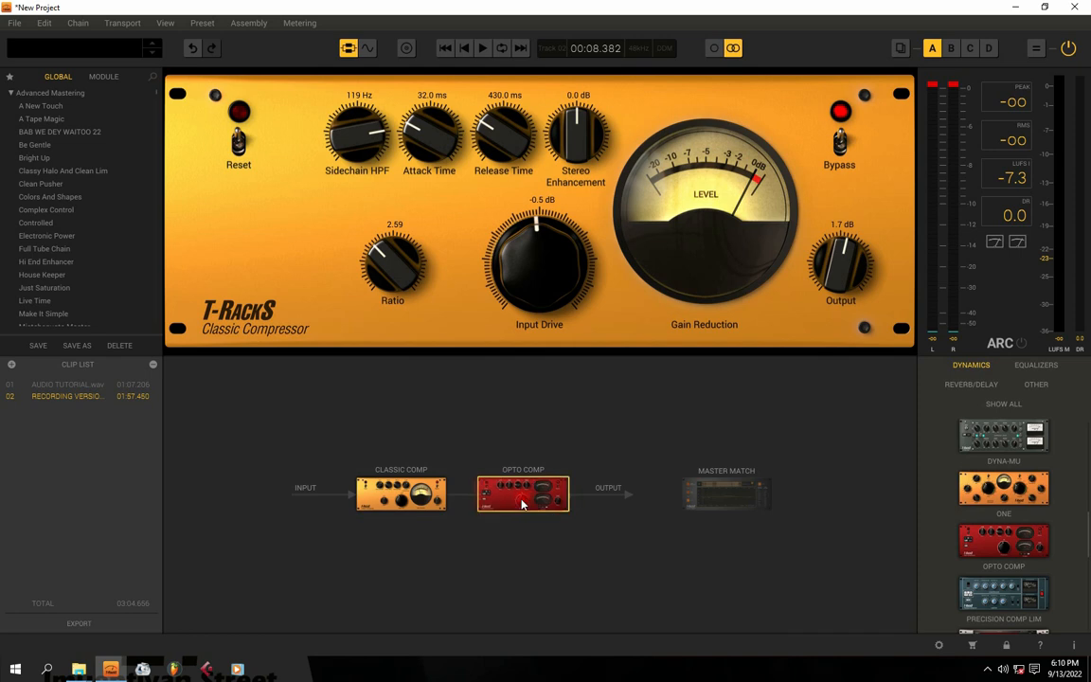
click(420, 519)
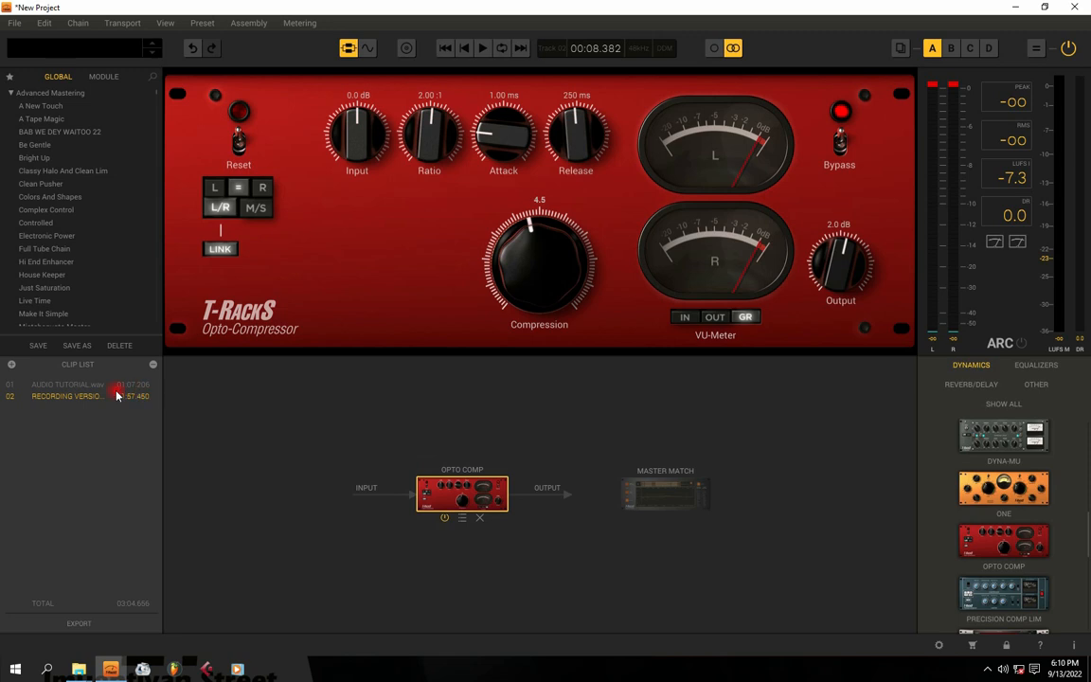
Display the recording's waveform and start playback from about 0:11
click(374, 50)
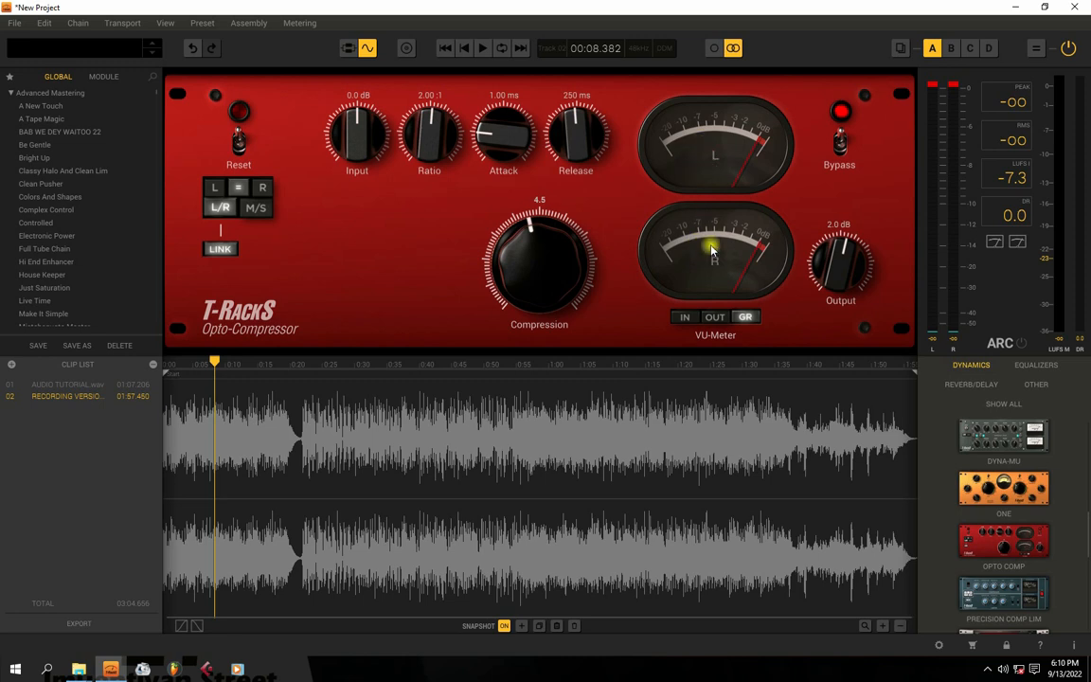
click(431, 438)
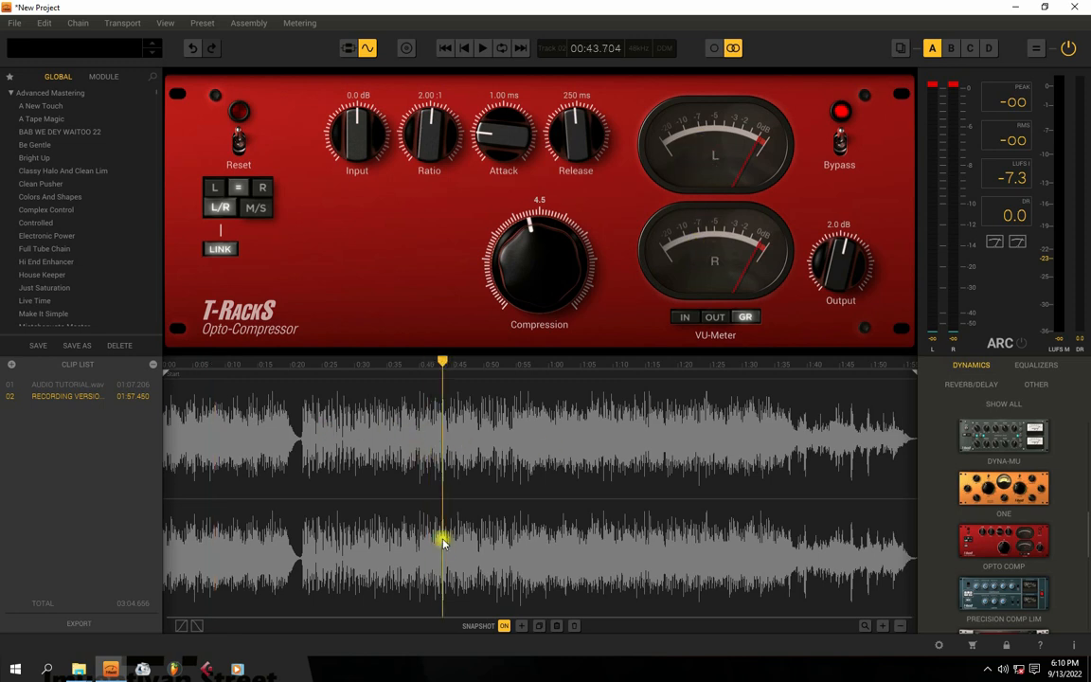
click(477, 362)
drag(473, 363, 237, 387)
key(space)
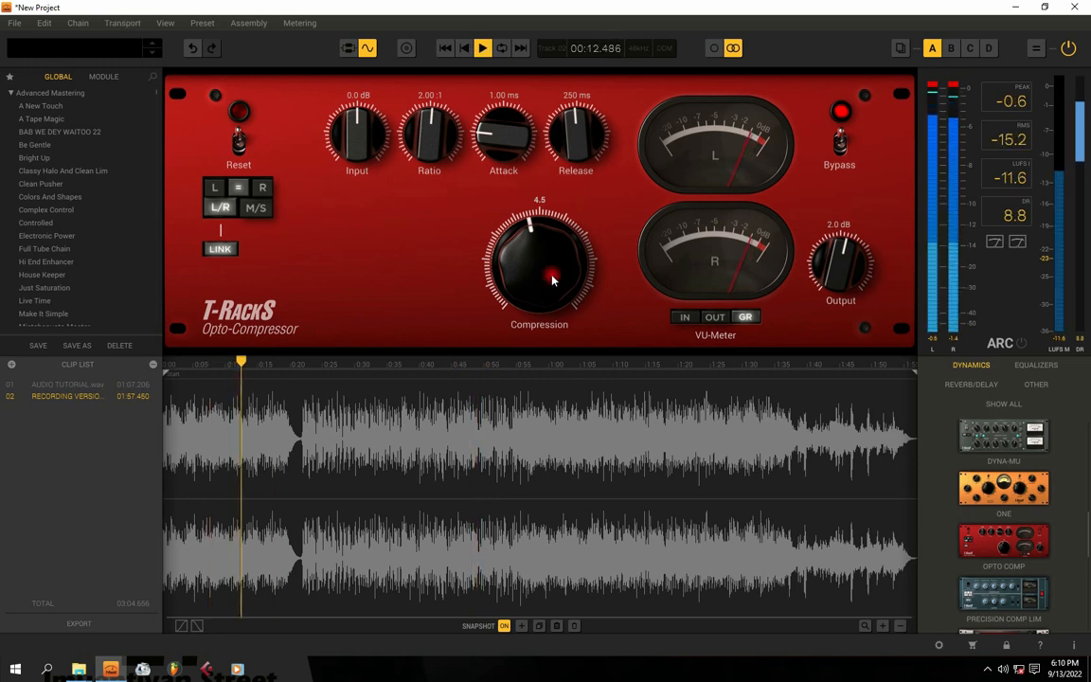
Audition the recording while cycling the Opto-Compressor's VU meters through input, output and gain reduction
key(space)
key(space)
click(684, 317)
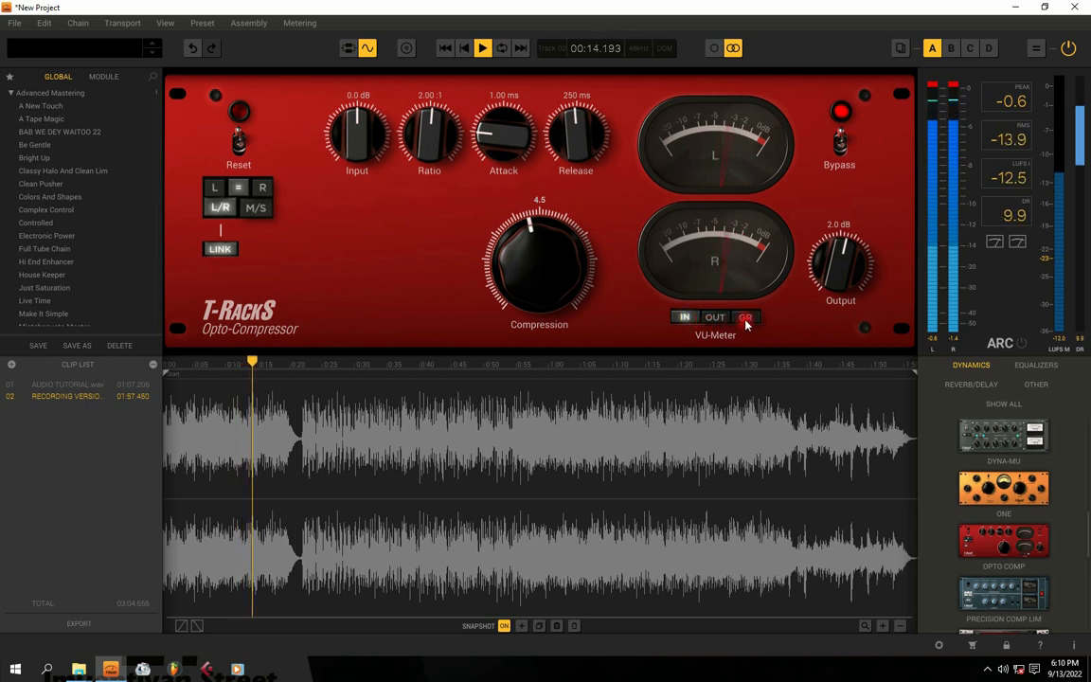
click(714, 318)
click(741, 319)
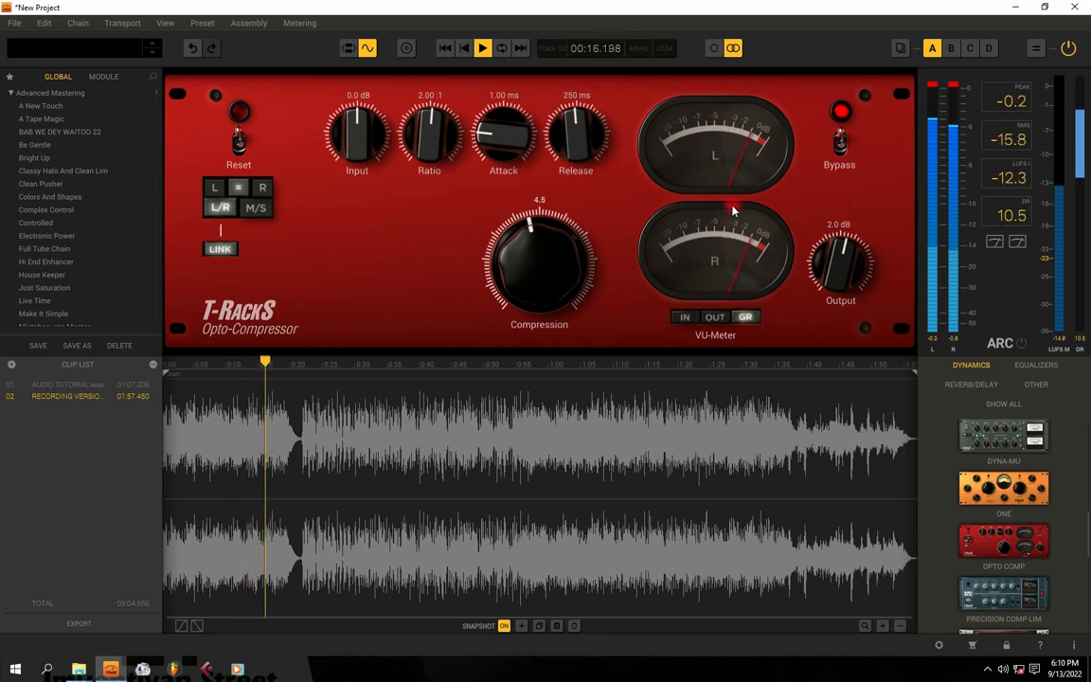
key(space)
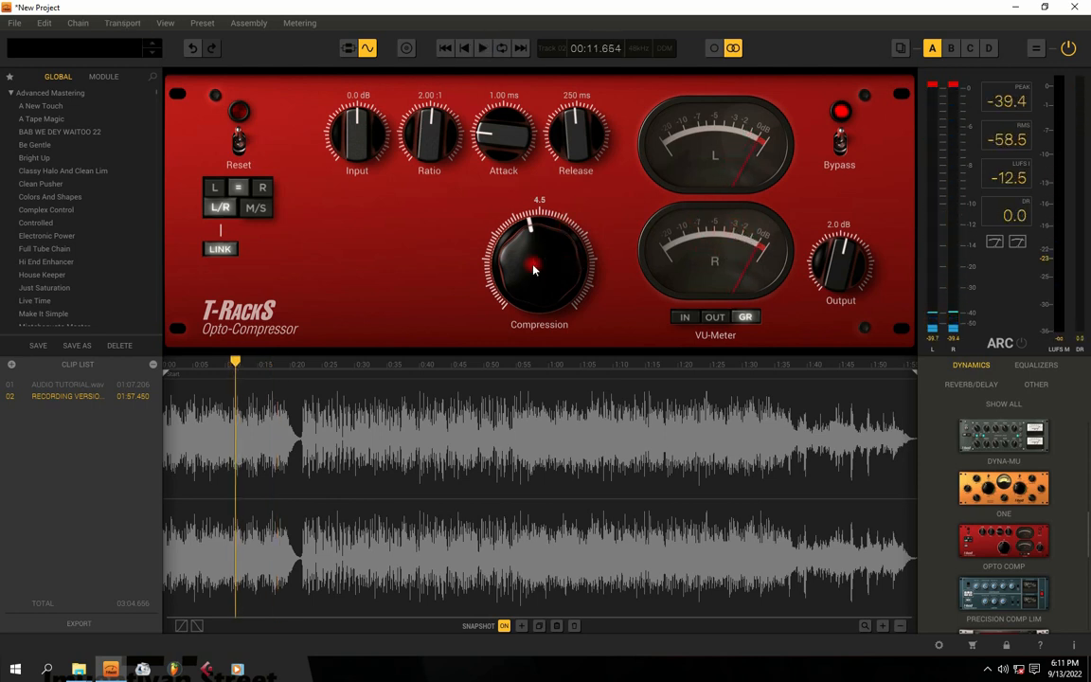
Raise the Opto-Compressor's compression to 4.9, then to about 6, while auditioning the recording
drag(532, 268, 527, 248)
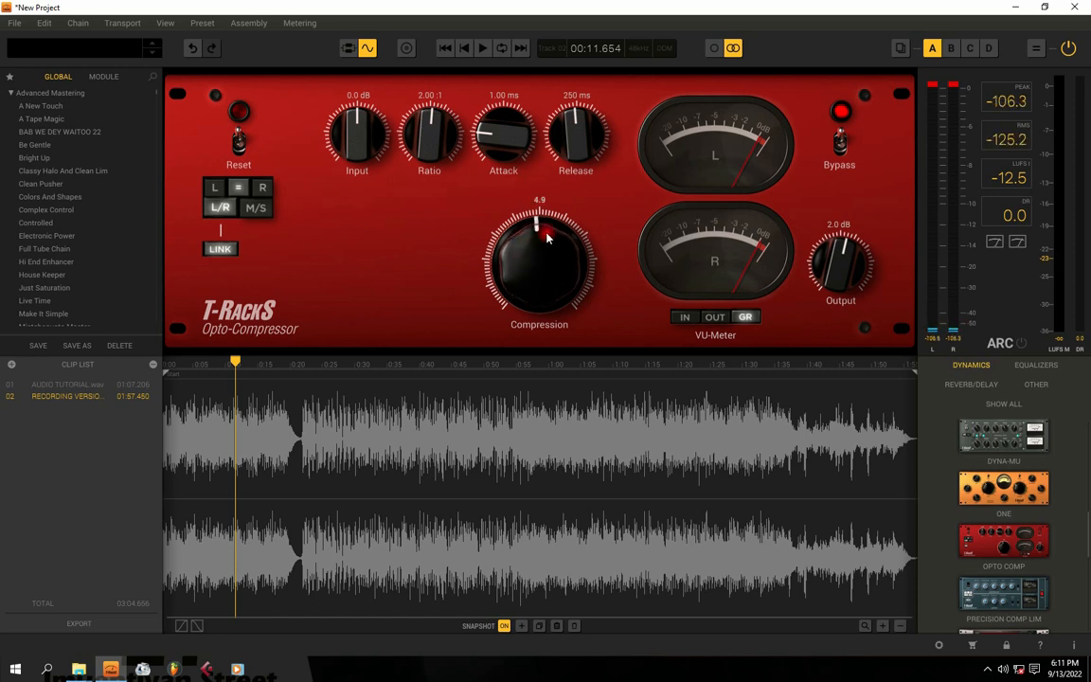
key(space)
key(space)
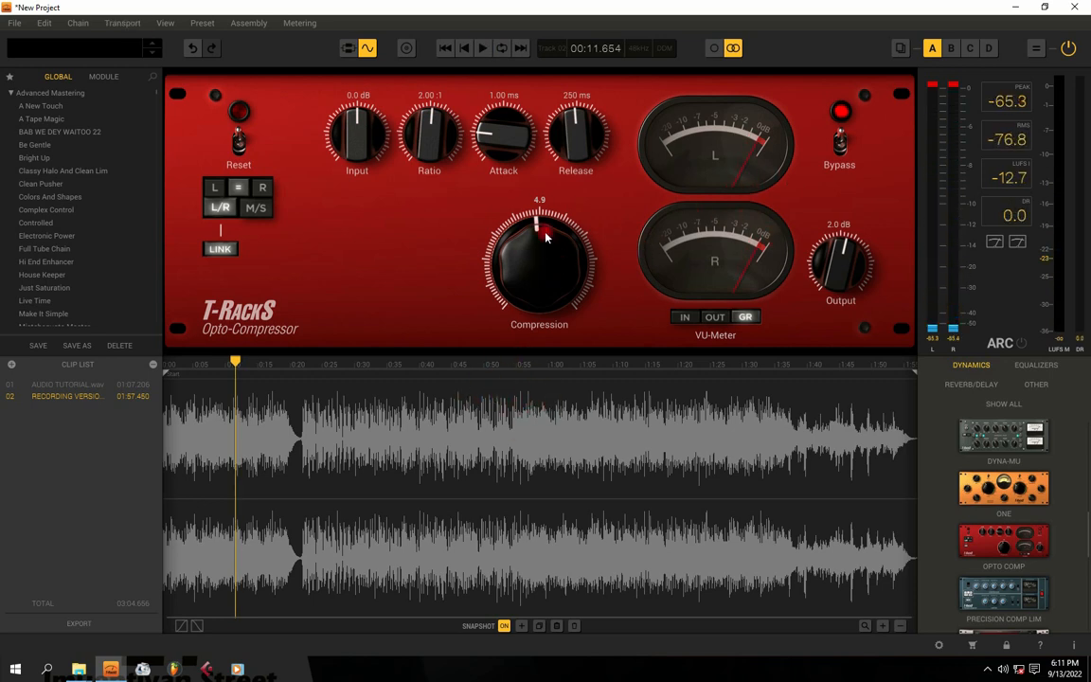
key(space)
drag(545, 250, 546, 234)
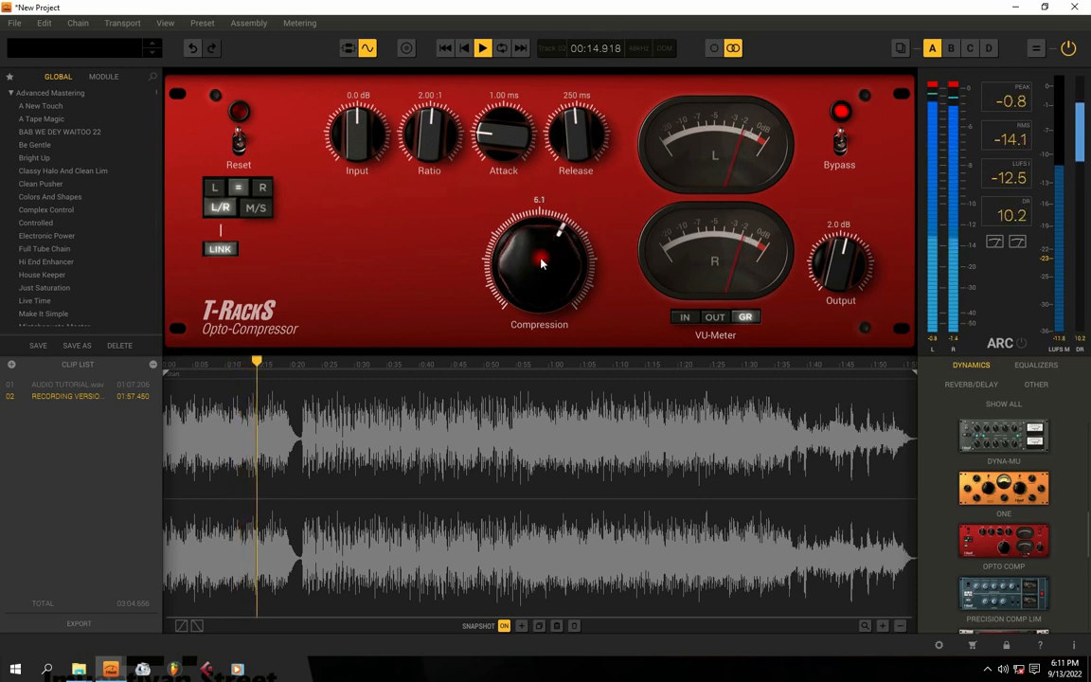
mouse_move(541, 265)
mouse_down()
mouse_move(544, 283)
mouse_move(545, 268)
mouse_up()
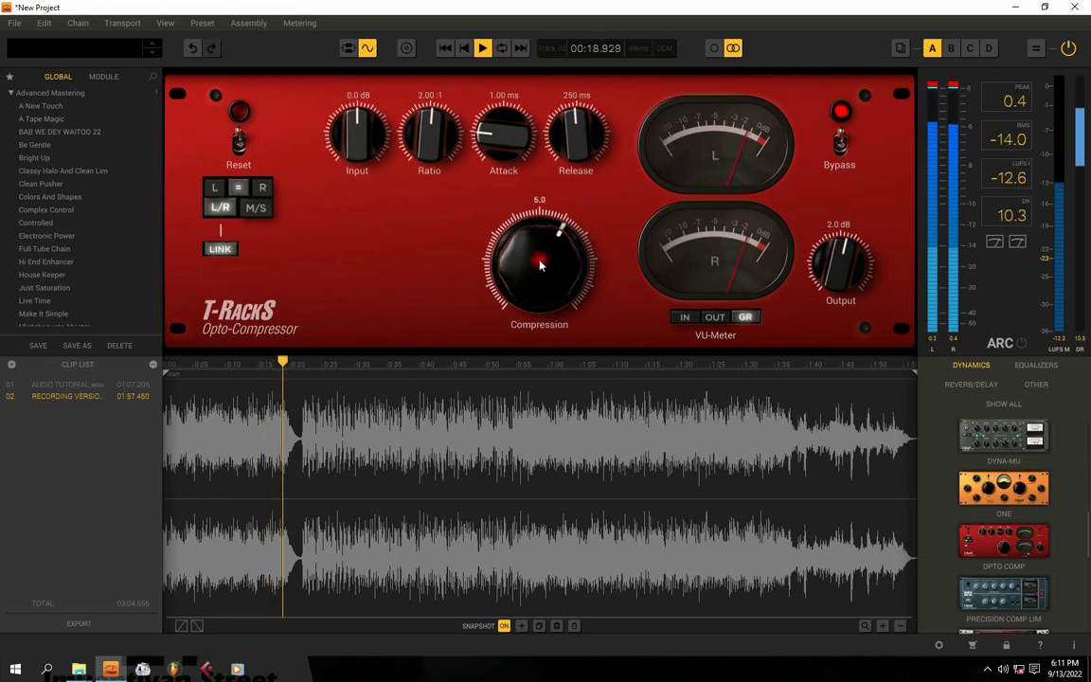
Set the Opto-Compressor's input to 15.0 dB and check the input, output and gain reduction meters during playback
mouse_move(348, 155)
mouse_down()
mouse_move(350, 121)
mouse_move(346, 139)
mouse_up()
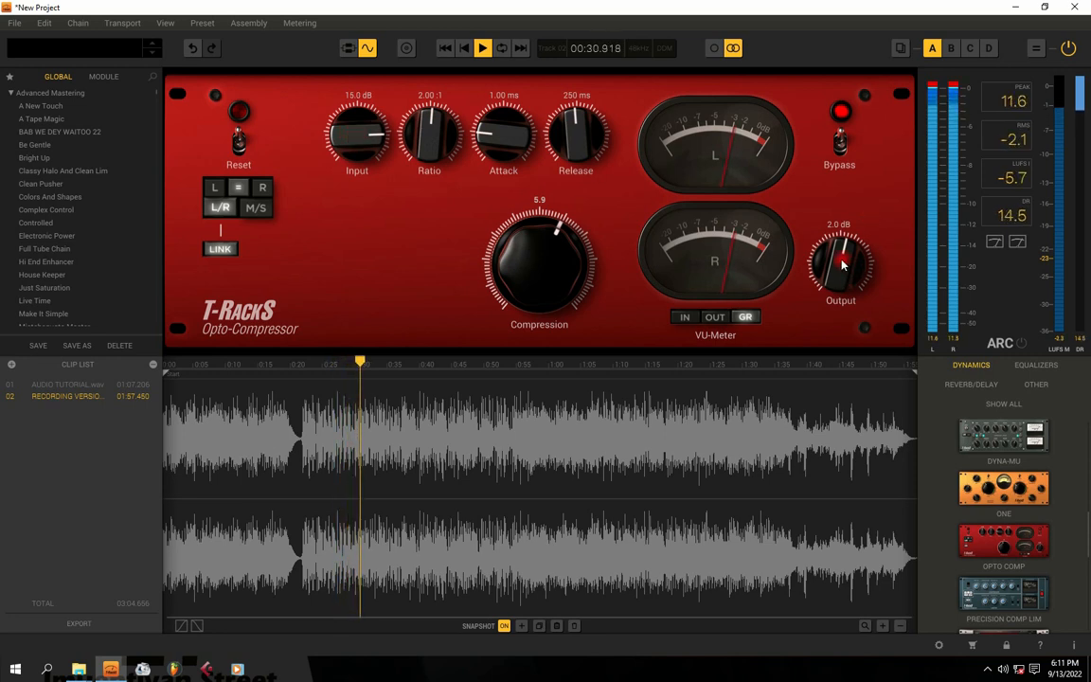
click(687, 317)
click(715, 318)
click(742, 317)
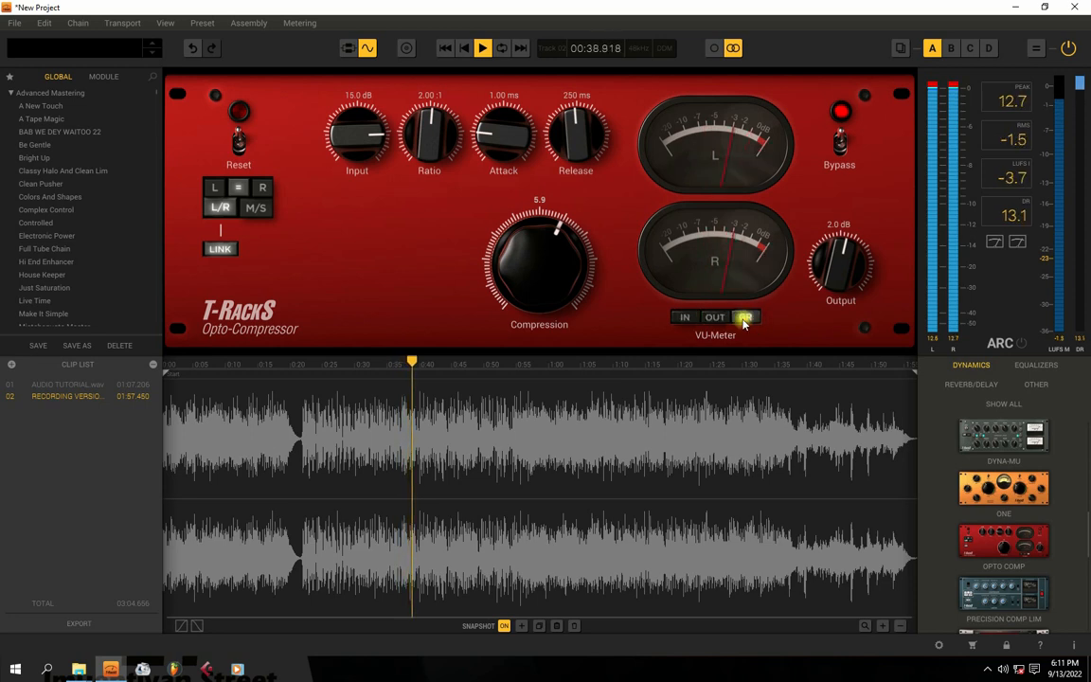
key(space)
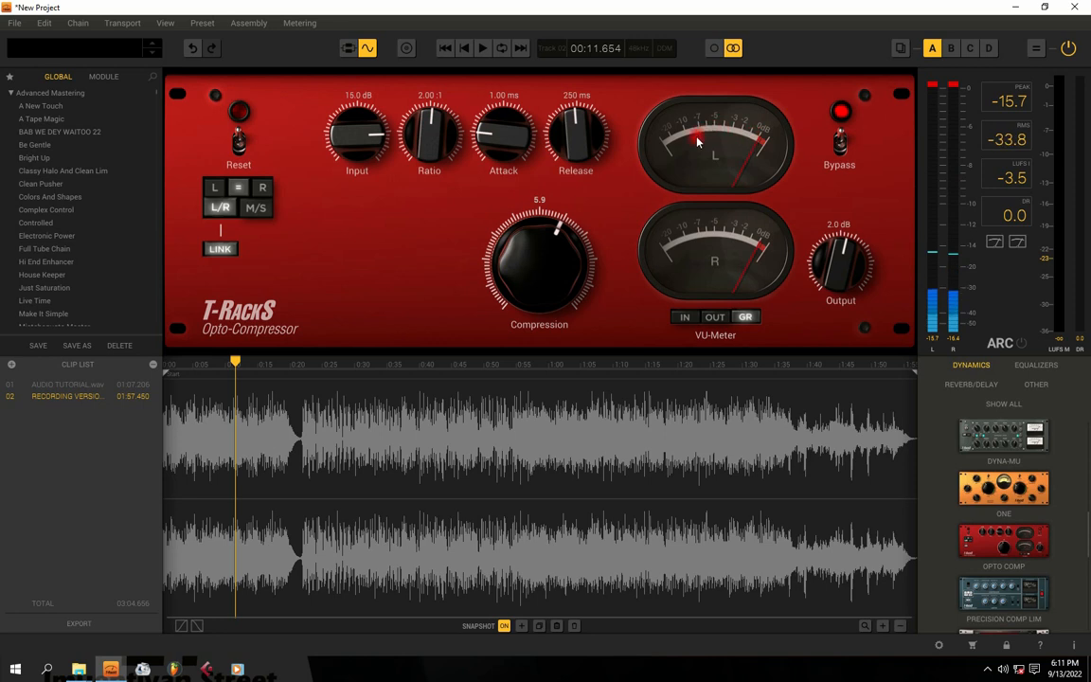
Set the Opto-Compressor's compression to 7.0 and its ratio to about 2.77:1 while auditioning the recording
key(space)
drag(533, 277, 542, 415)
key(space)
drag(523, 238, 516, 180)
drag(511, 244, 535, 252)
key(space)
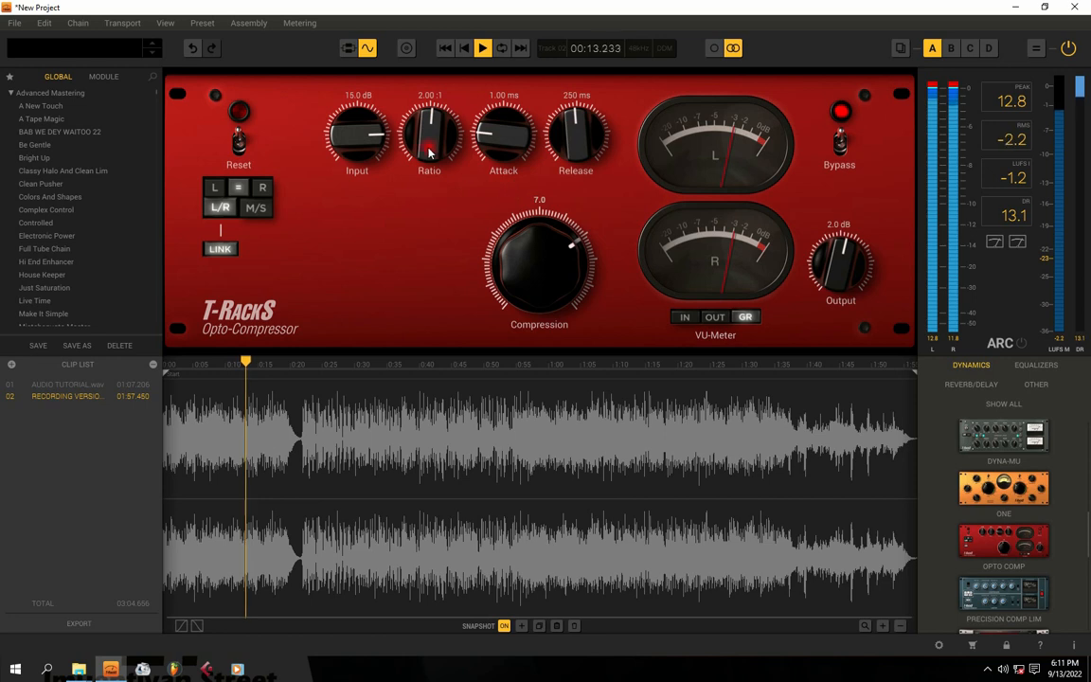
mouse_move(426, 142)
mouse_down()
mouse_move(418, 83)
mouse_move(427, 154)
mouse_up()
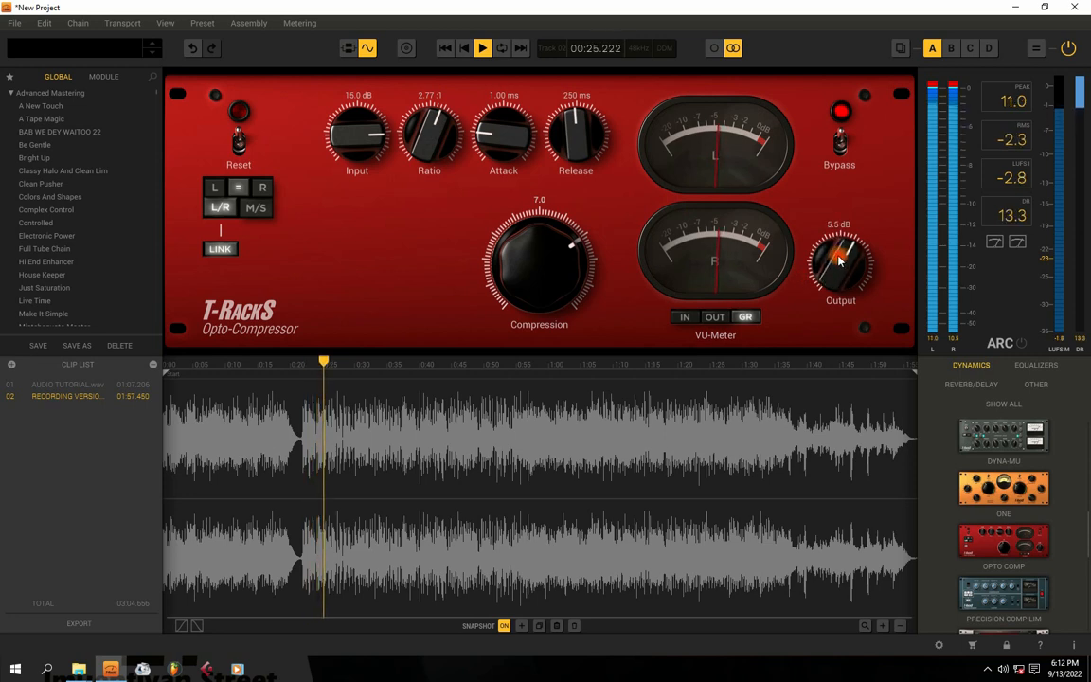
Push the Opto-Compressor's output to 20.0 dB, lower it to about -1.2 dB while listening, and stop playback
drag(839, 276, 832, 184)
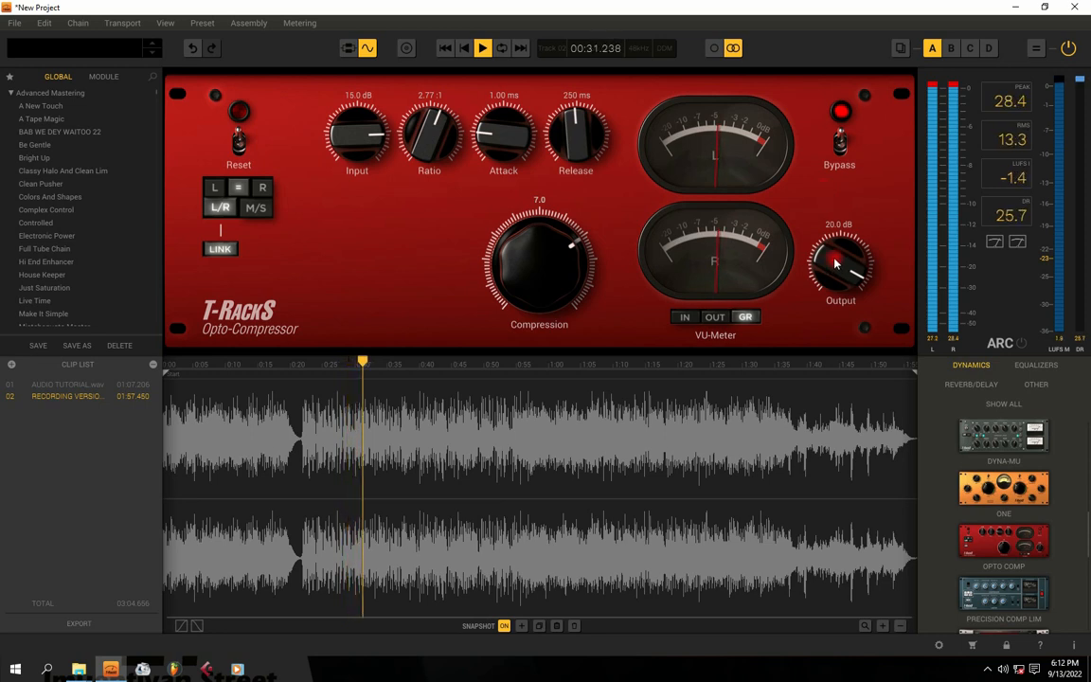
drag(834, 265, 832, 348)
mouse_move(842, 287)
mouse_down()
mouse_move(840, 272)
mouse_move(841, 300)
mouse_move(839, 271)
mouse_up()
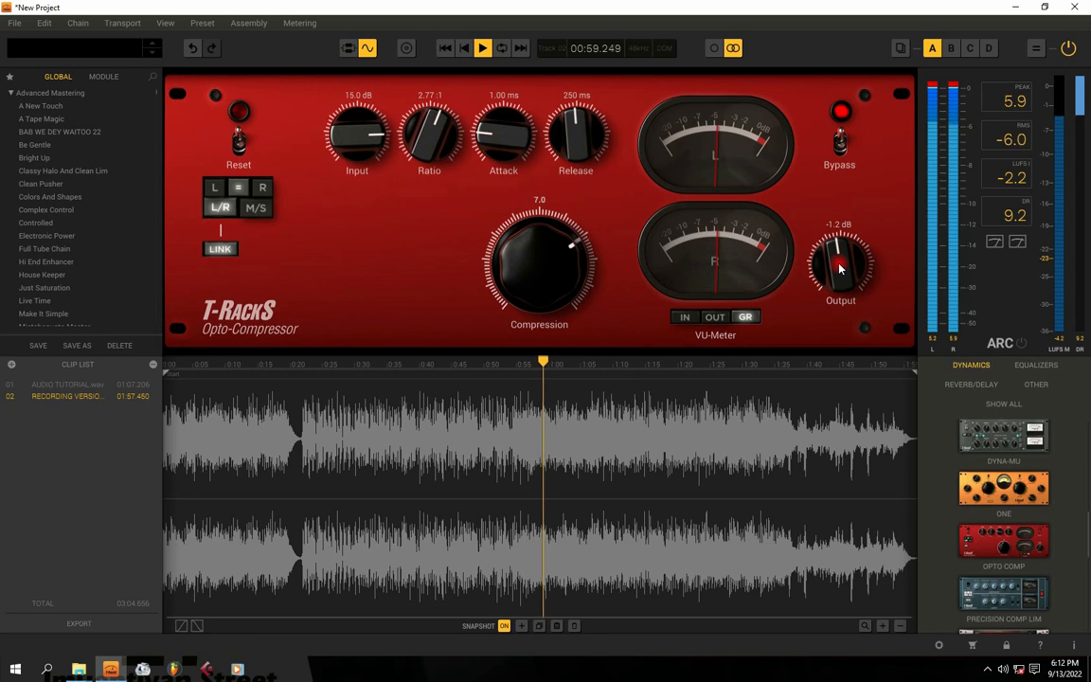
key(space)
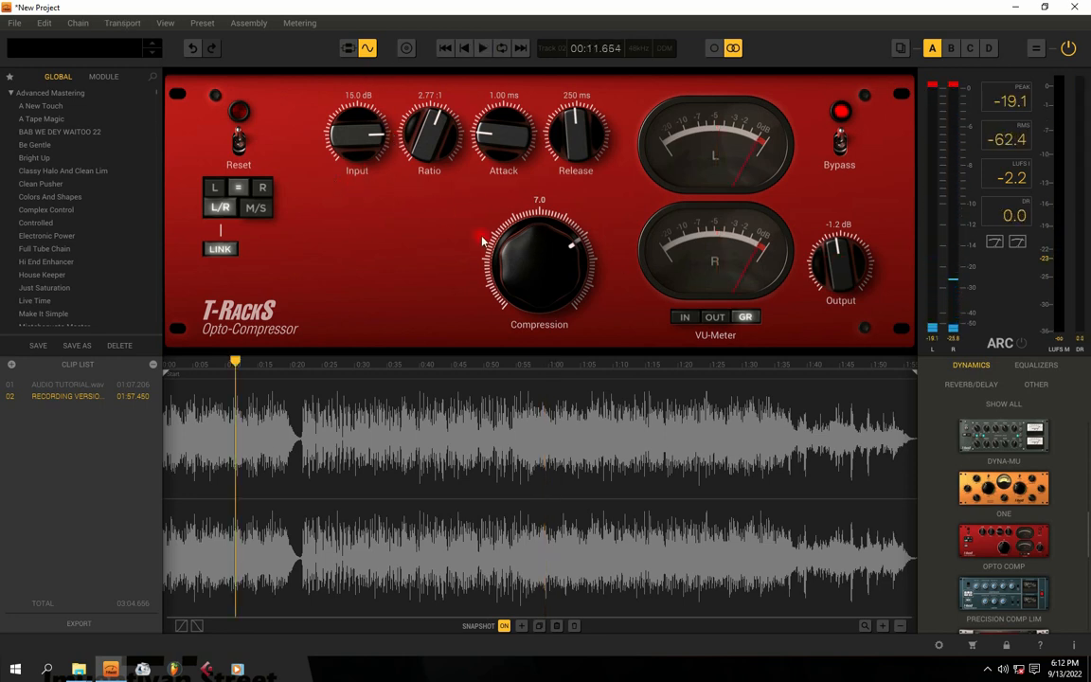
Set the Opto-Compressor's compression to 6.6, ratio to 2.96:1 and release to 198 ms
drag(539, 251, 543, 261)
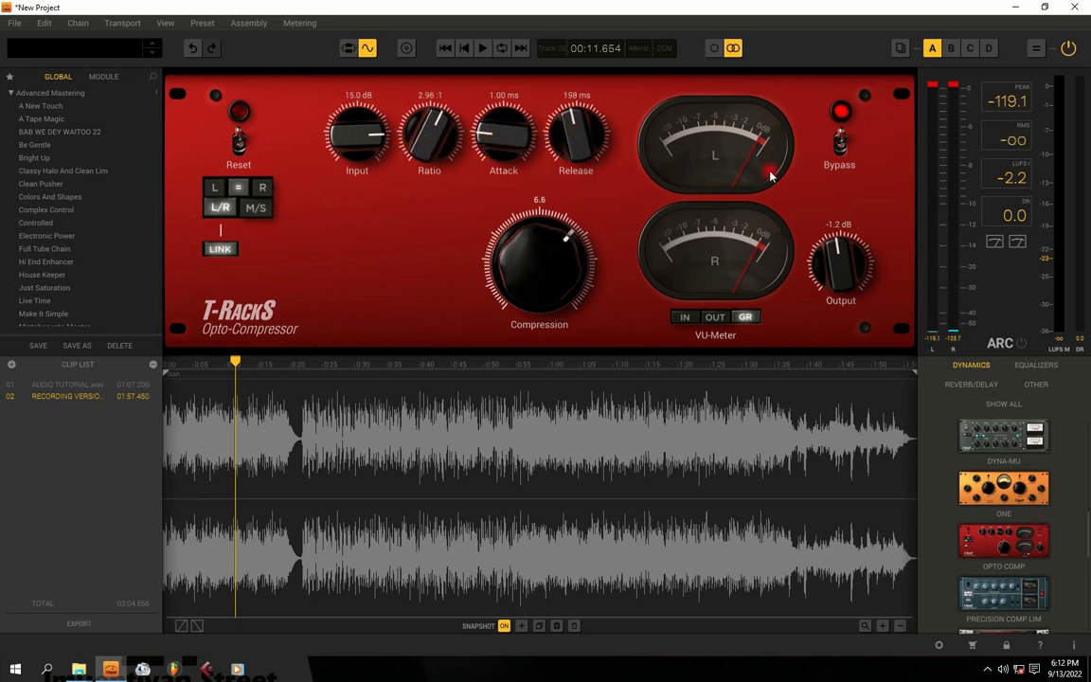
click(347, 49)
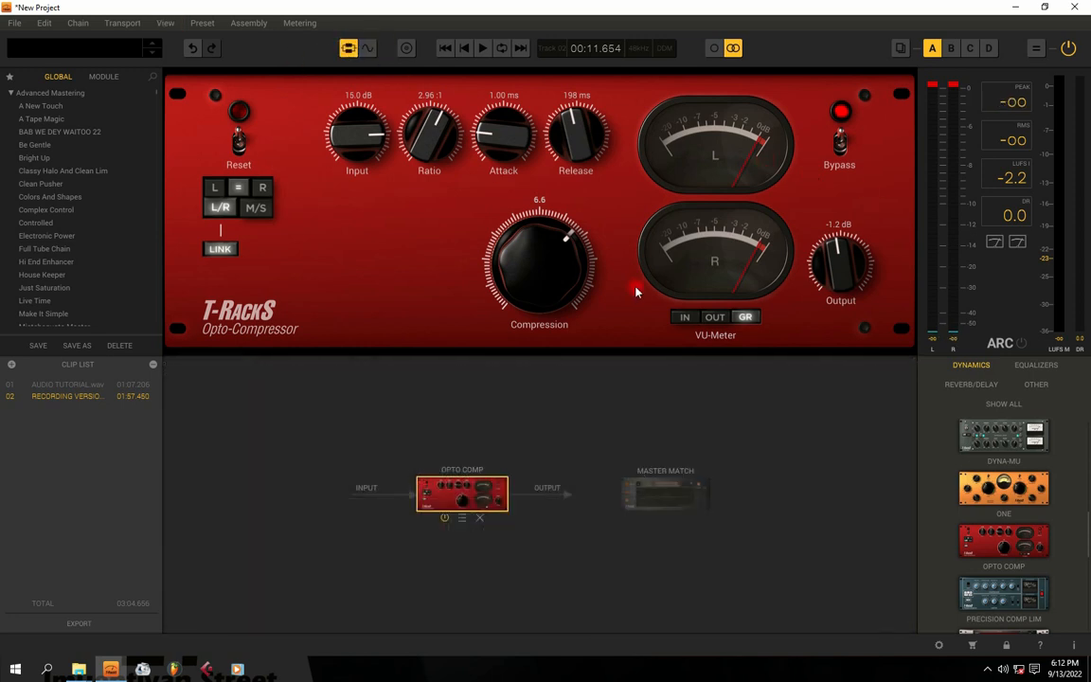
click(368, 48)
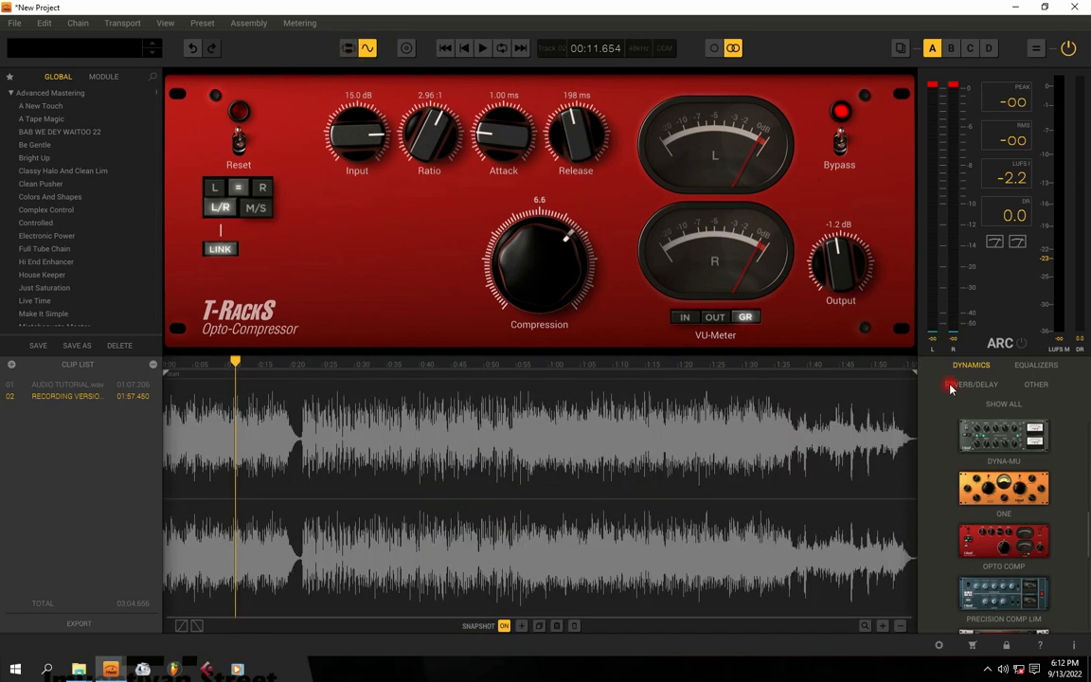
Insert the Quad Comp dynamics module after the Opto Comp and briefly audition the recording through it
click(975, 366)
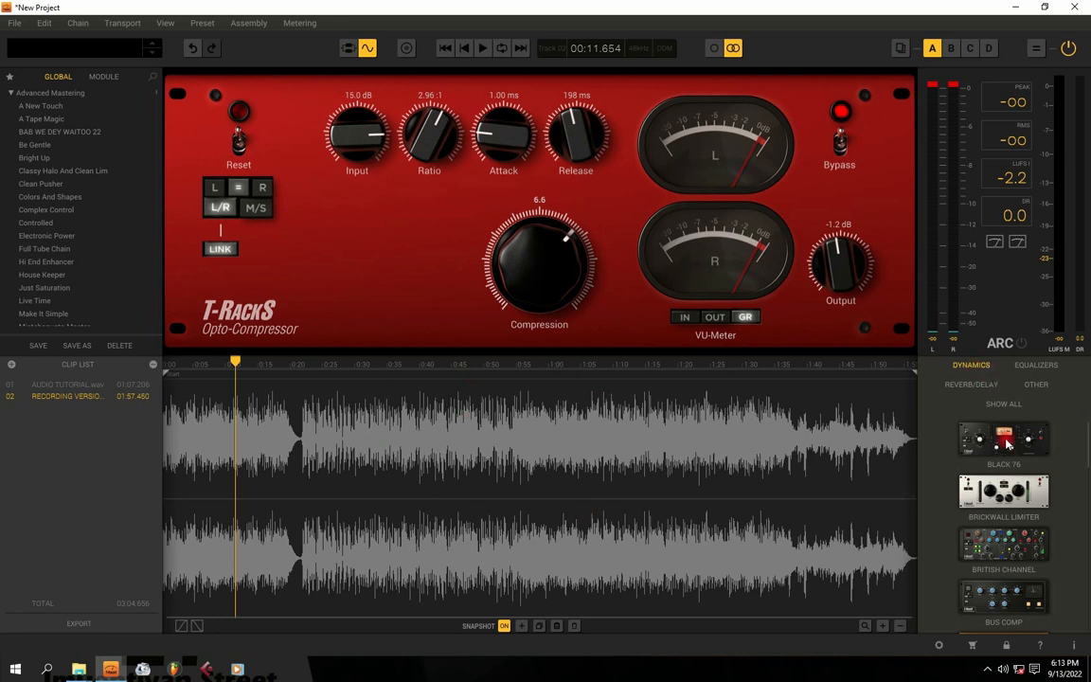
scroll(1008, 447, down, 15)
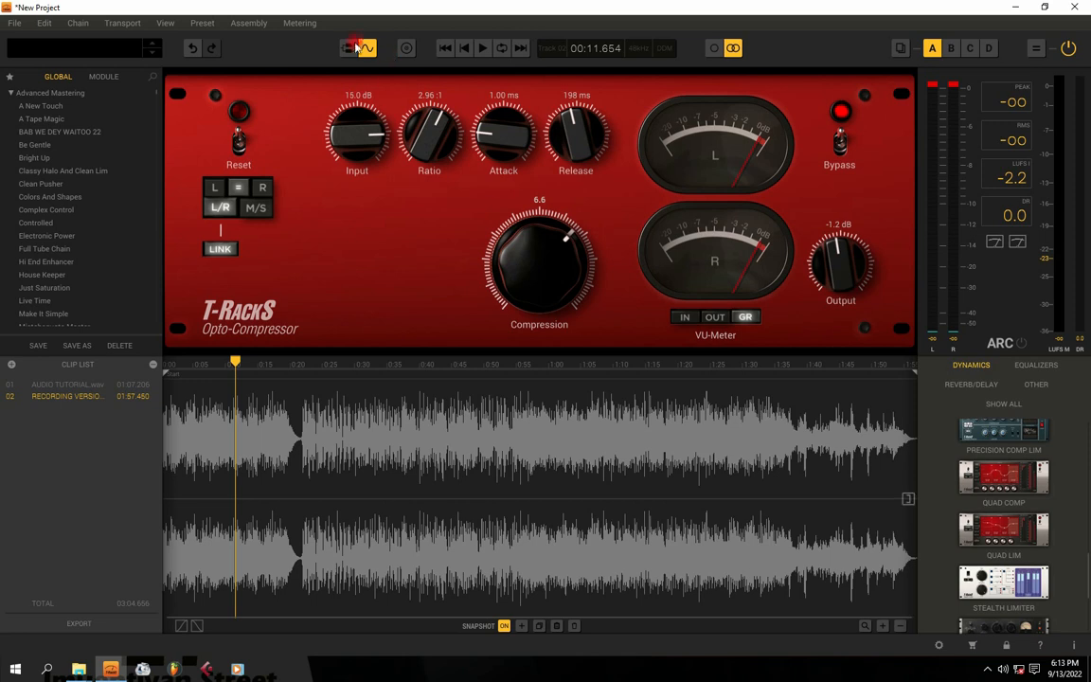
drag(1011, 484, 492, 487)
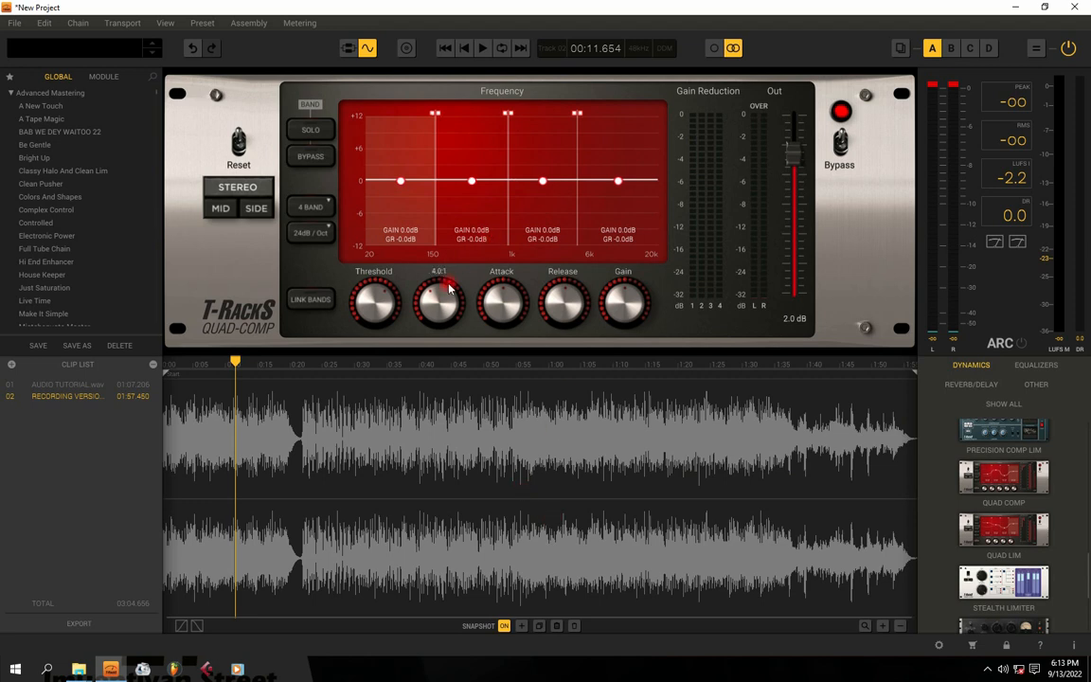
key(space)
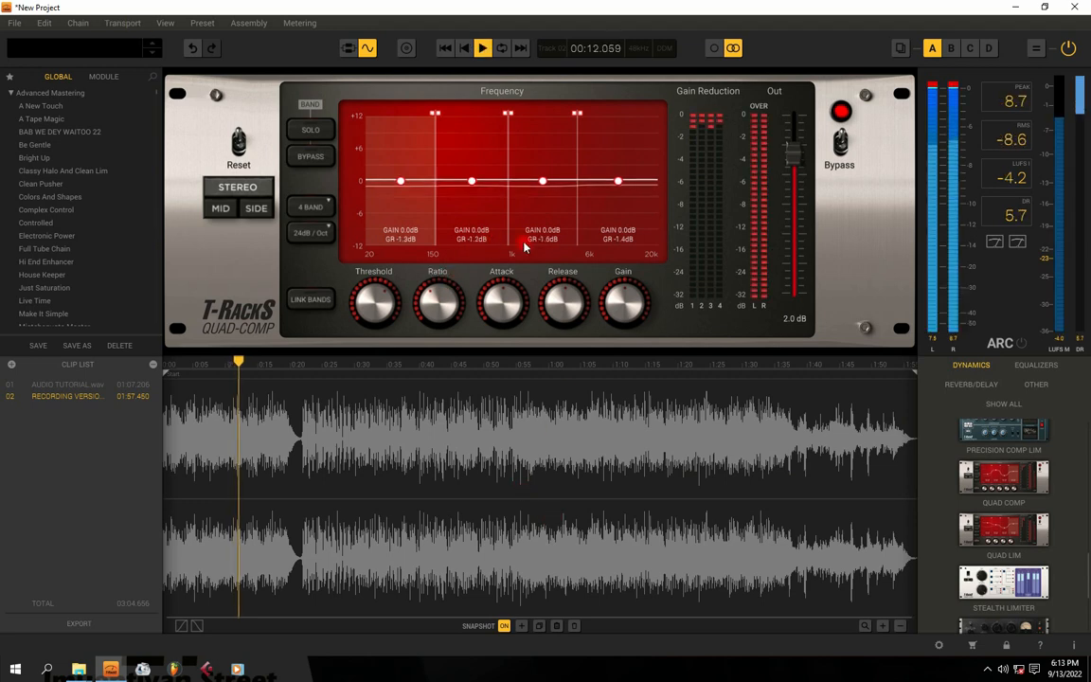
key(space)
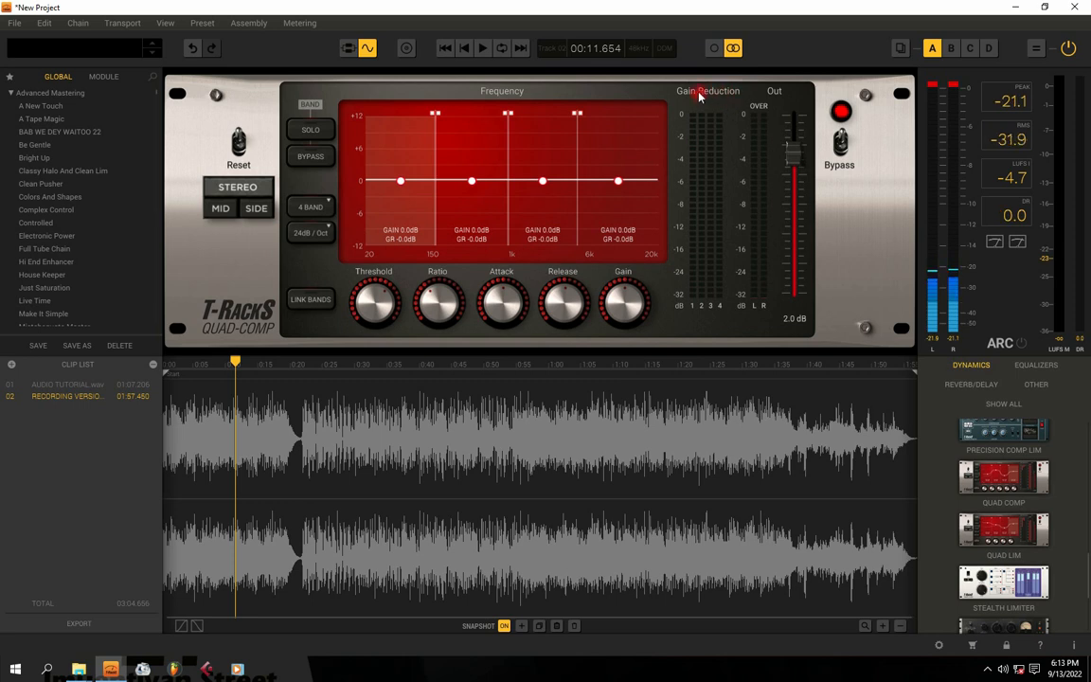
Show the processing chain and view the Opto Comp's controls, followed by the Quad Comp's controls
click(347, 49)
click(412, 497)
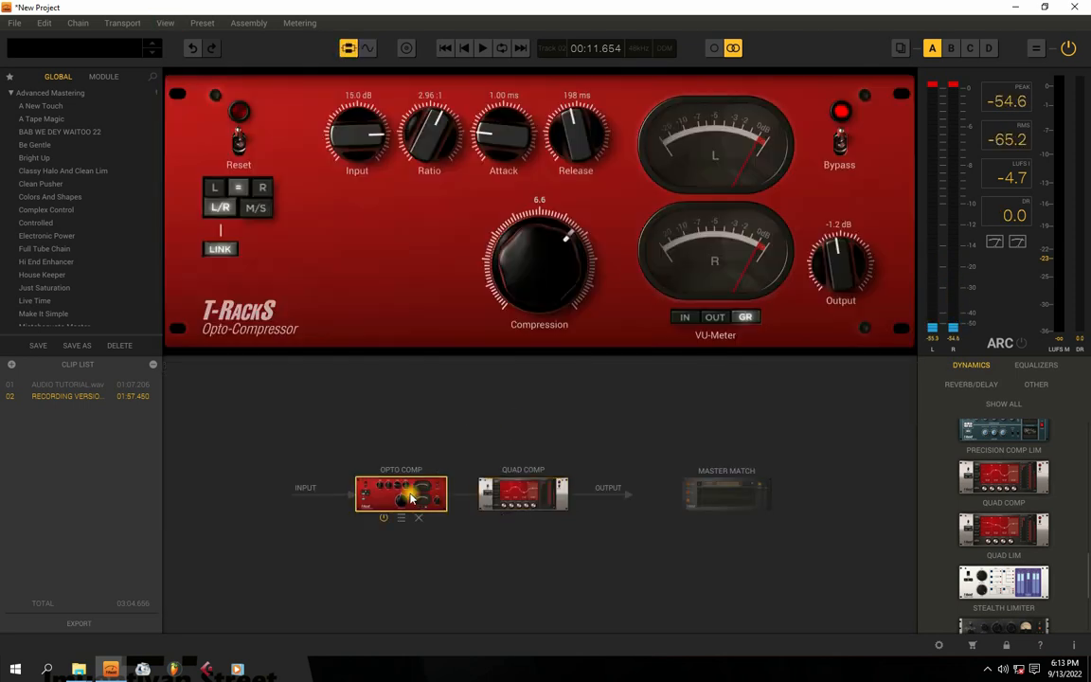
click(516, 490)
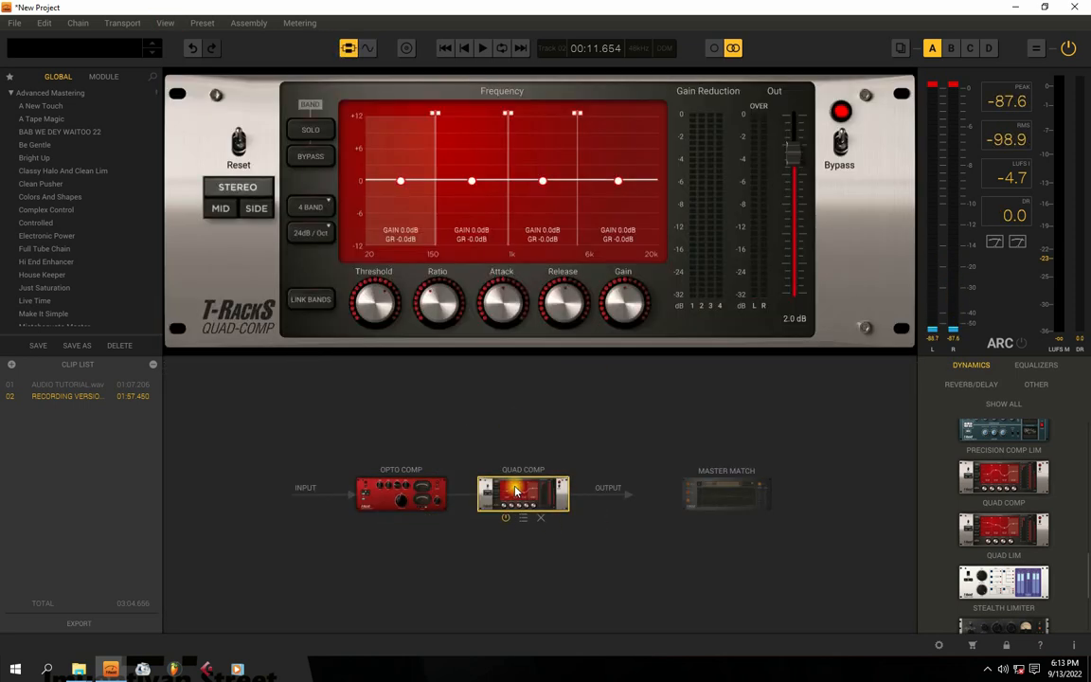
Audition the recording in short bursts through the Quad Comp, viewing the Opto Comp's controls in between
key(space)
key(space)
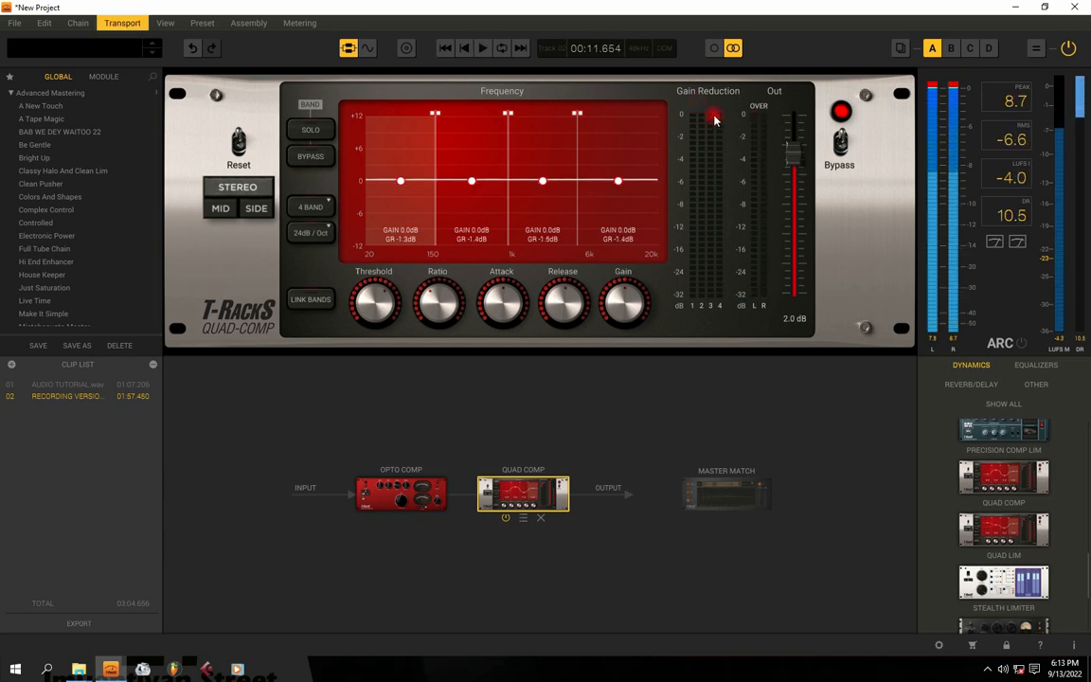
click(421, 494)
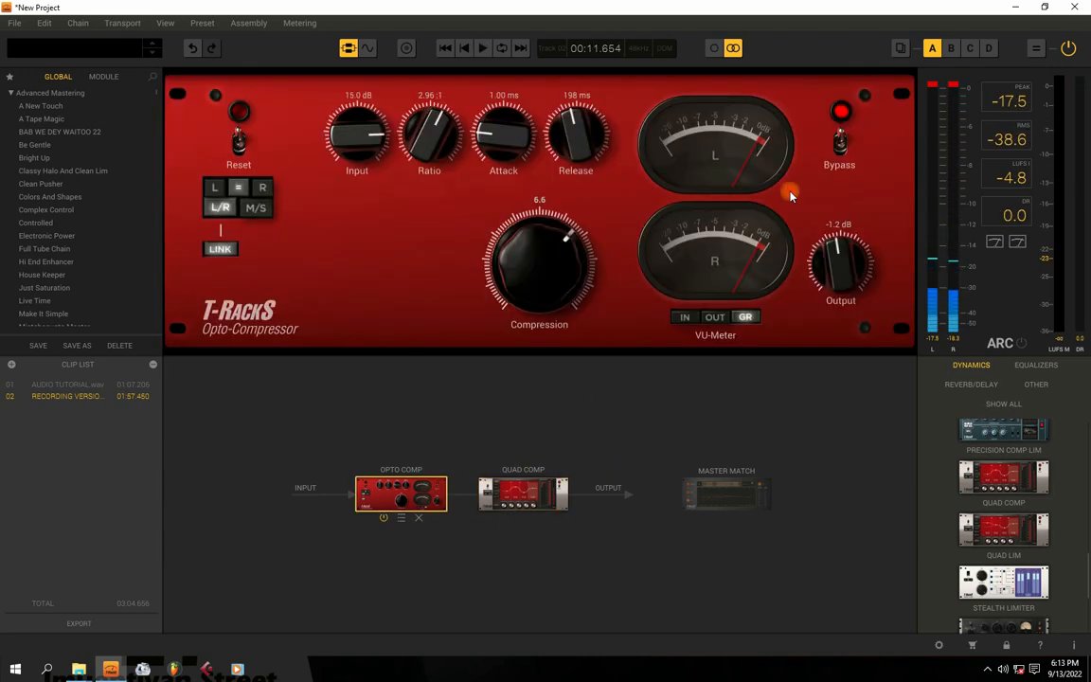
click(523, 504)
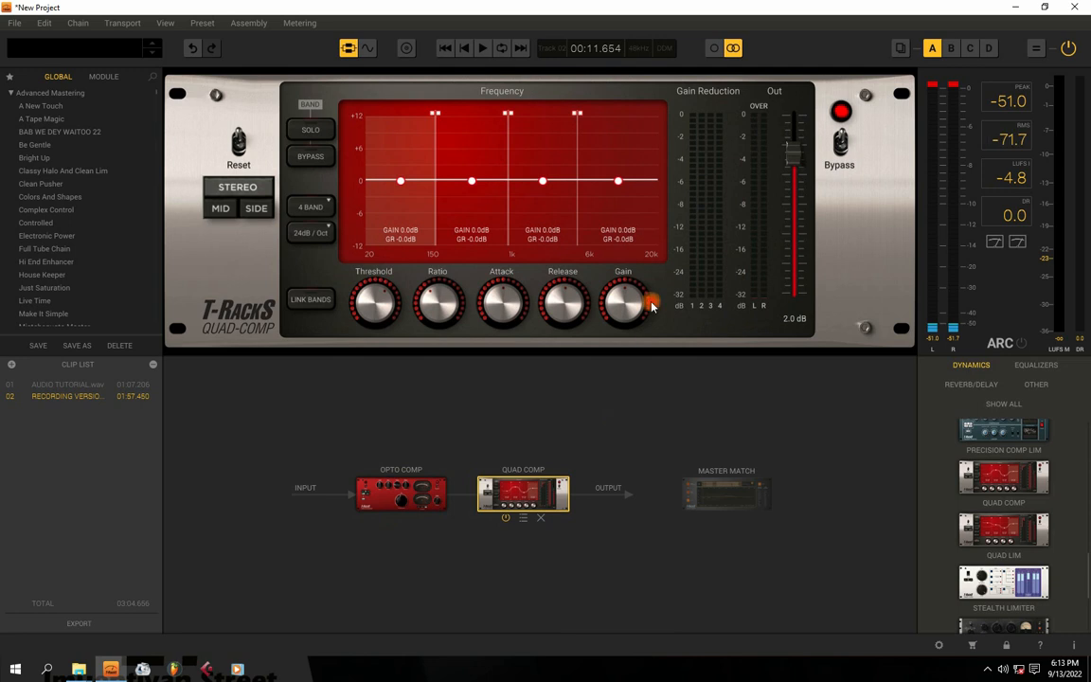
key(space)
key(space)
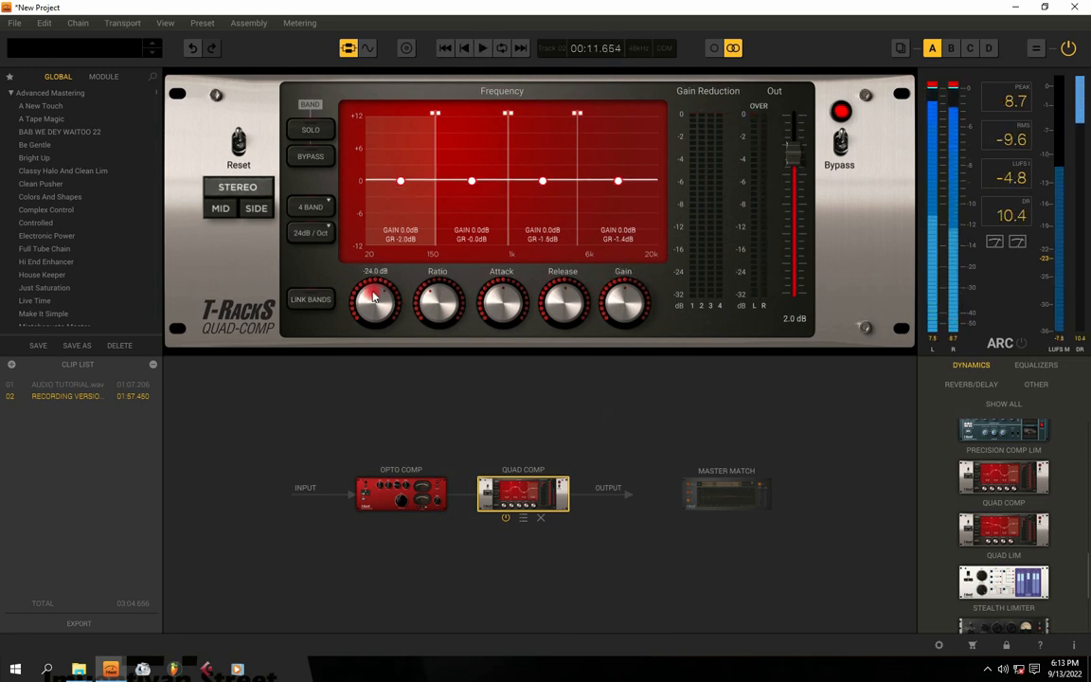
Adjust the threshold of the Quad-Comp's lowest band and audition the recording
drag(380, 306, 386, 391)
key(space)
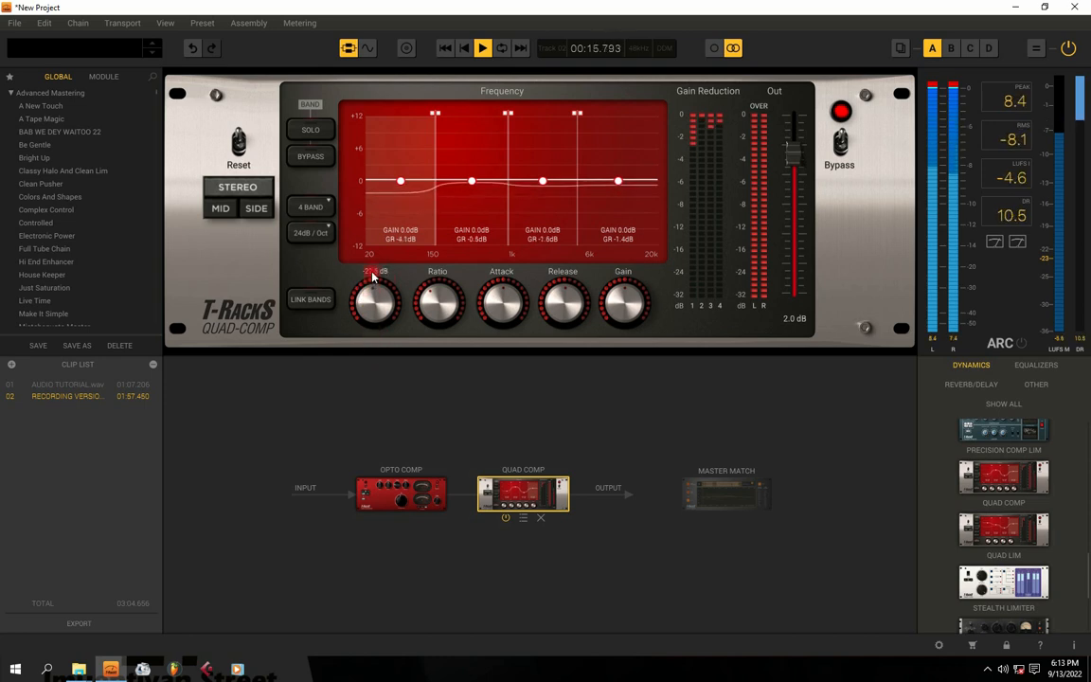
key(space)
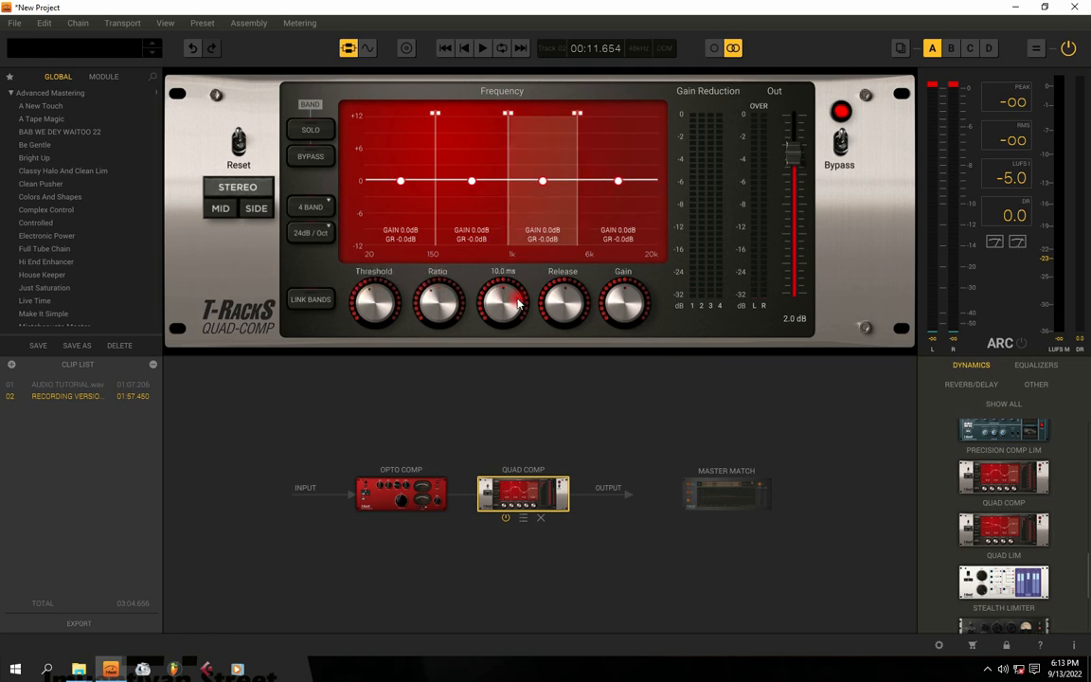
Nudge the gain of the Quad-Comp's third band to -0.0 dB and briefly play the recording
drag(624, 303, 625, 306)
key(space)
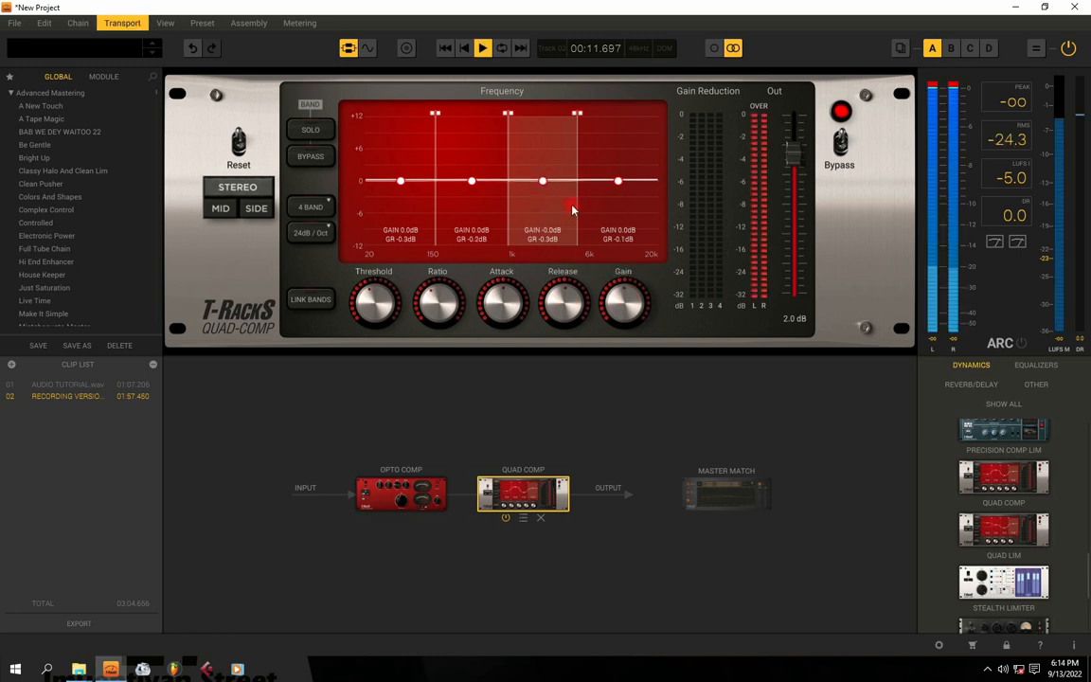
key(space)
Go through the Quad-Comp's upper bands and set the highest band's gain to 0.1 dB, then audition it
click(618, 200)
click(546, 196)
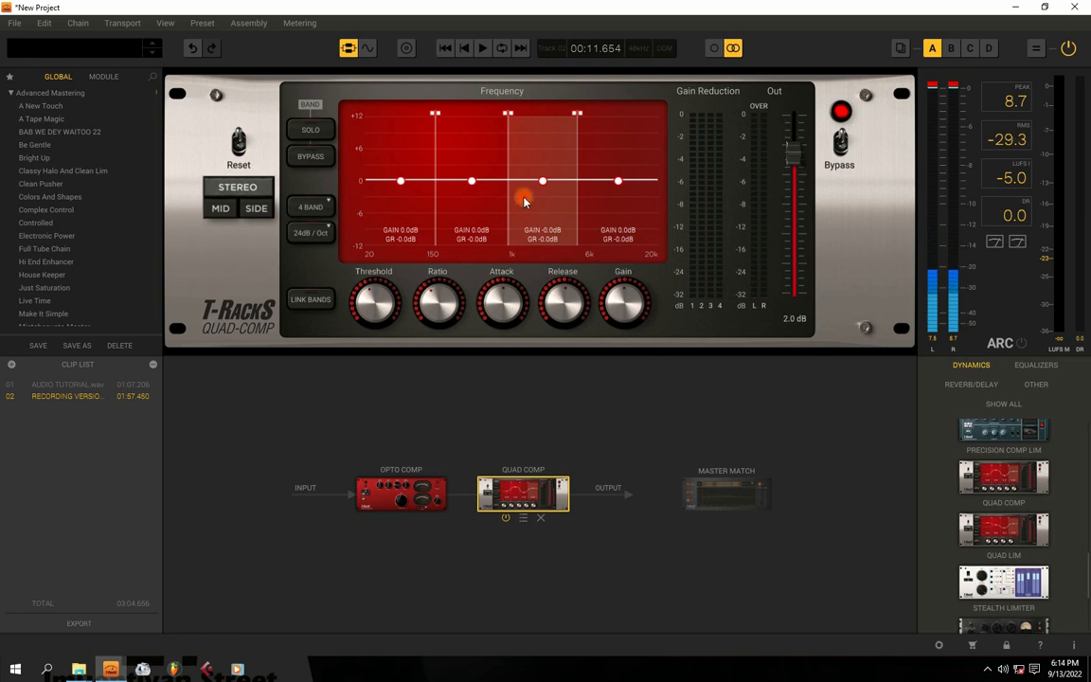
click(501, 202)
click(554, 200)
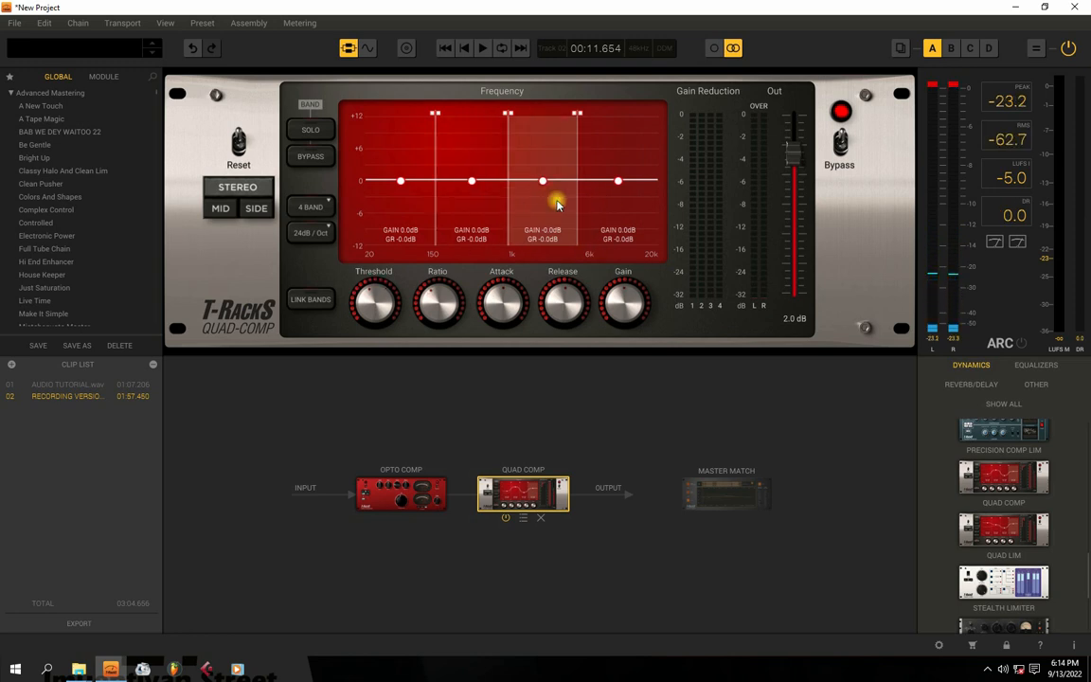
click(613, 182)
mouse_move(622, 304)
mouse_move(622, 304)
mouse_down()
mouse_move(625, 248)
mouse_move(625, 320)
mouse_move(625, 304)
mouse_up()
key(space)
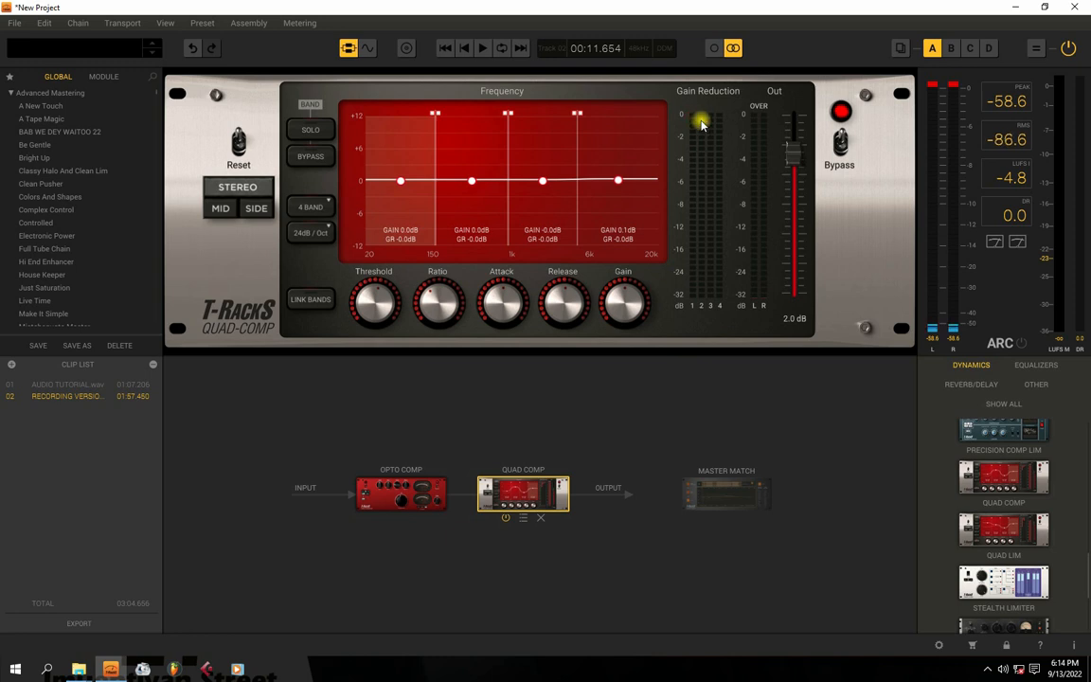
Play the recording in short bursts and examine the Quad-Comp's four-band gain reduction meters
key(space)
key(space)
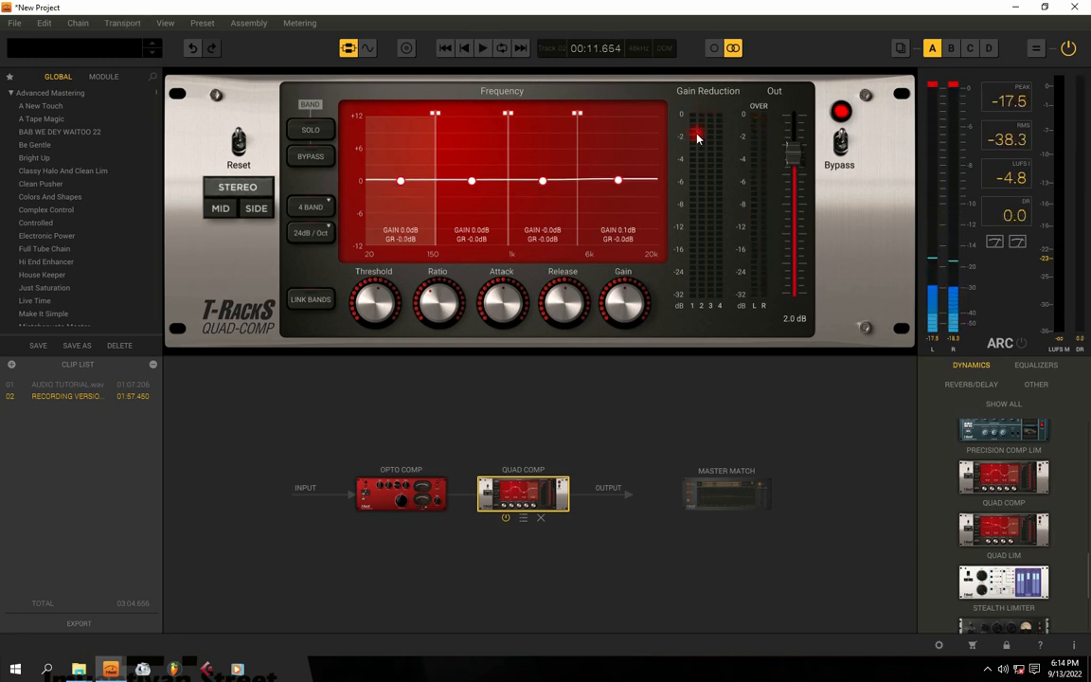
key(space)
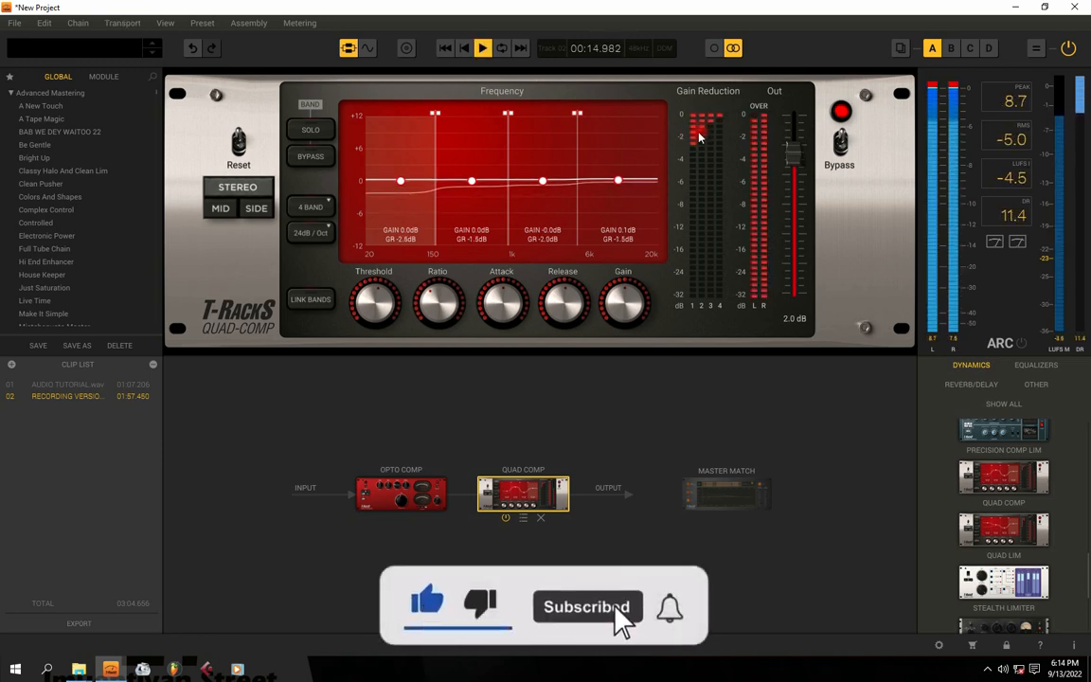
key(space)
key(space)
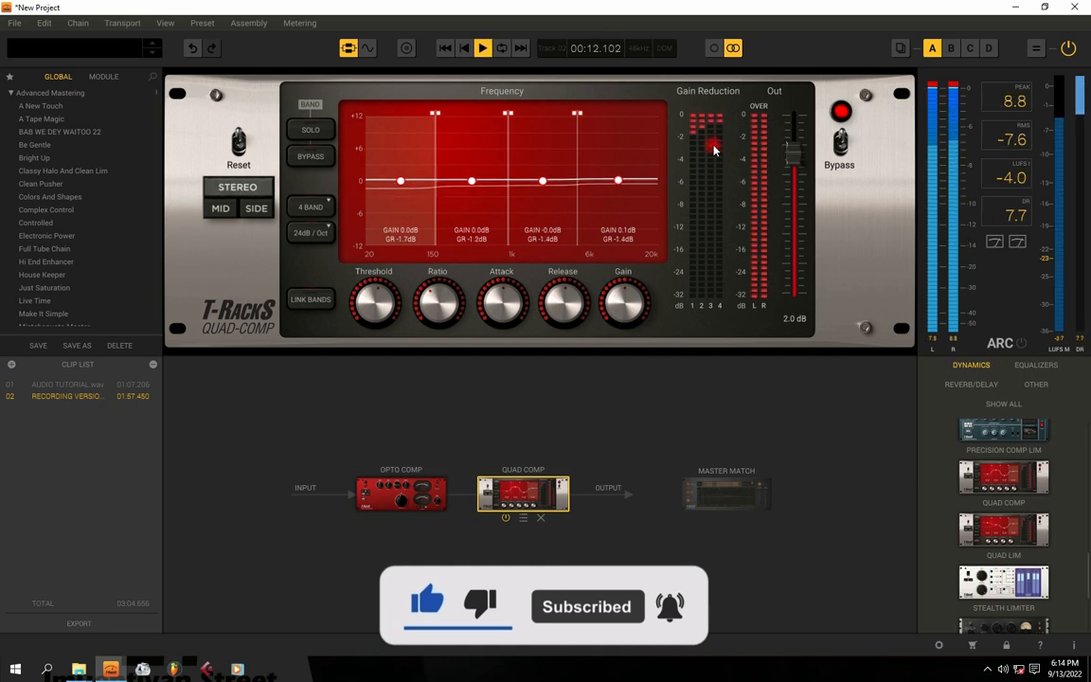
key(space)
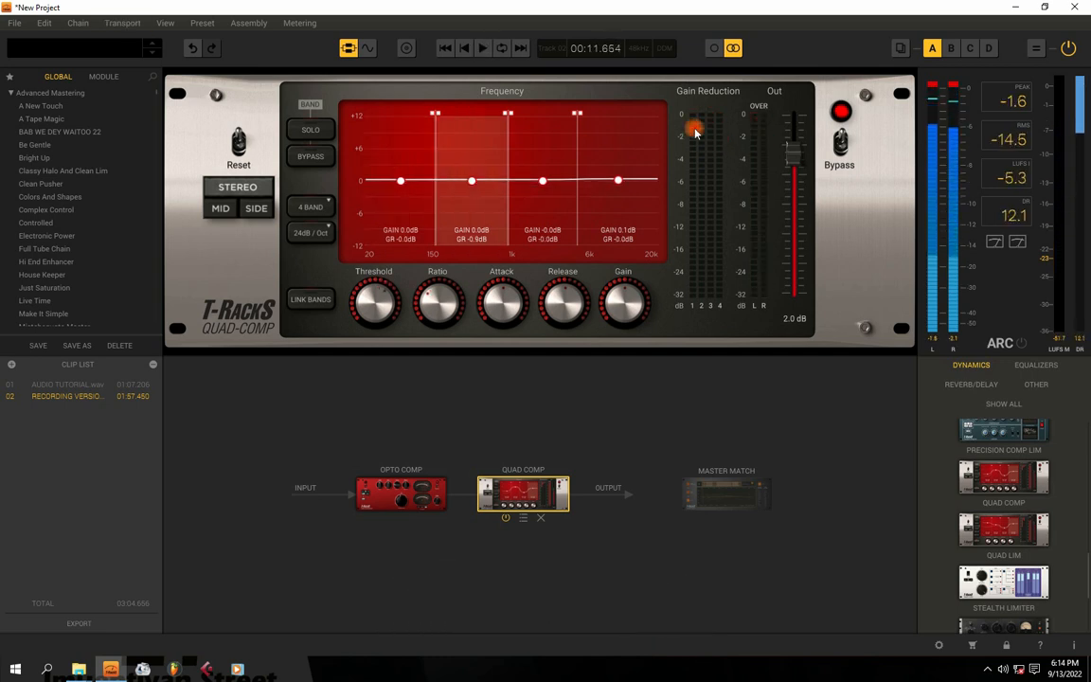
key(space)
key(space)
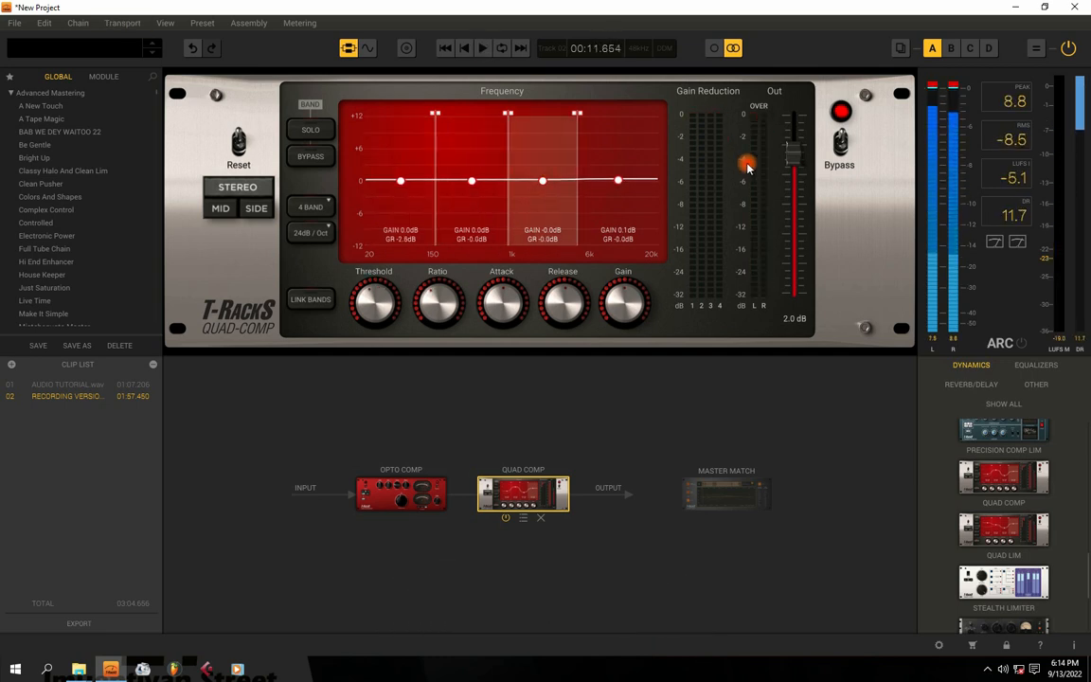
Set the Quad-Comp's output level to 3.2 dB while auditioning the recording, and stop playback
key(space)
click(631, 149)
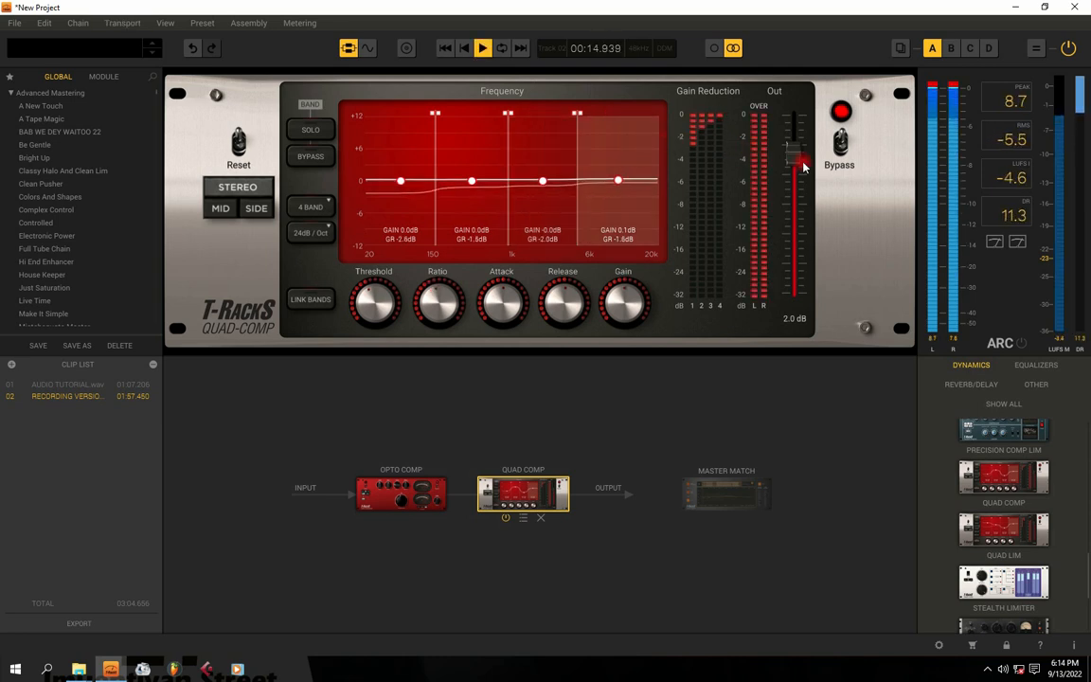
key(space)
key(space)
mouse_move(793, 151)
mouse_down()
mouse_move(791, 169)
mouse_move(772, 98)
mouse_move(783, 176)
mouse_move(783, 91)
mouse_move(795, 189)
mouse_move(785, 147)
mouse_move(816, 163)
mouse_move(795, 157)
mouse_up()
key(space)
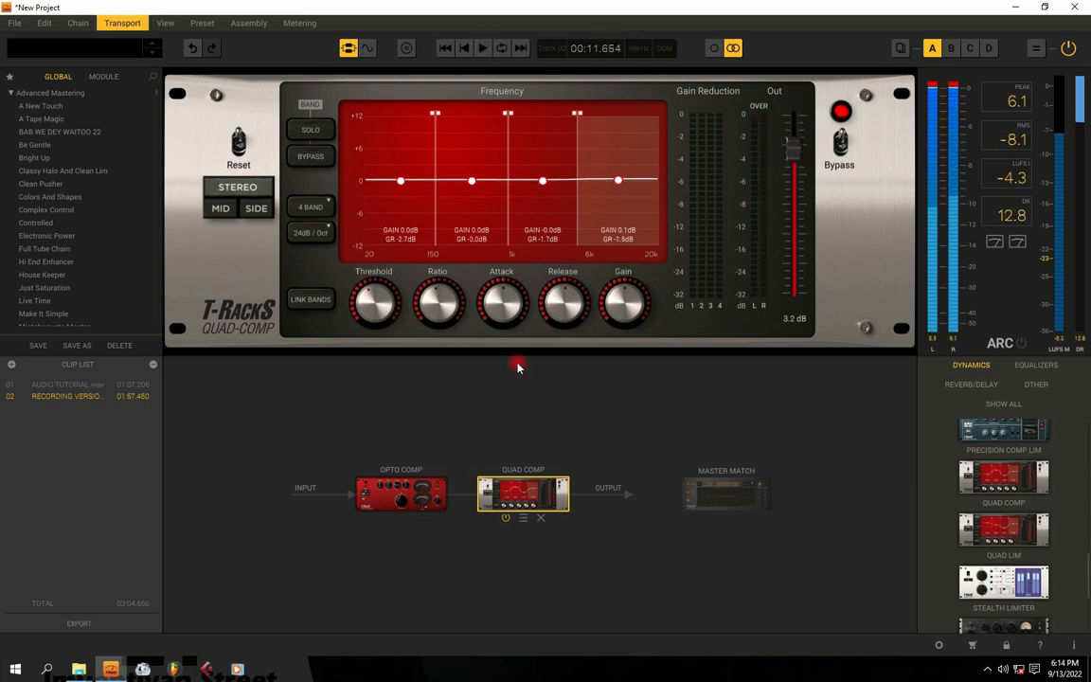
Remove the Quad Comp and the Opto Comp from the chain and browse the remaining dynamics modules
click(541, 519)
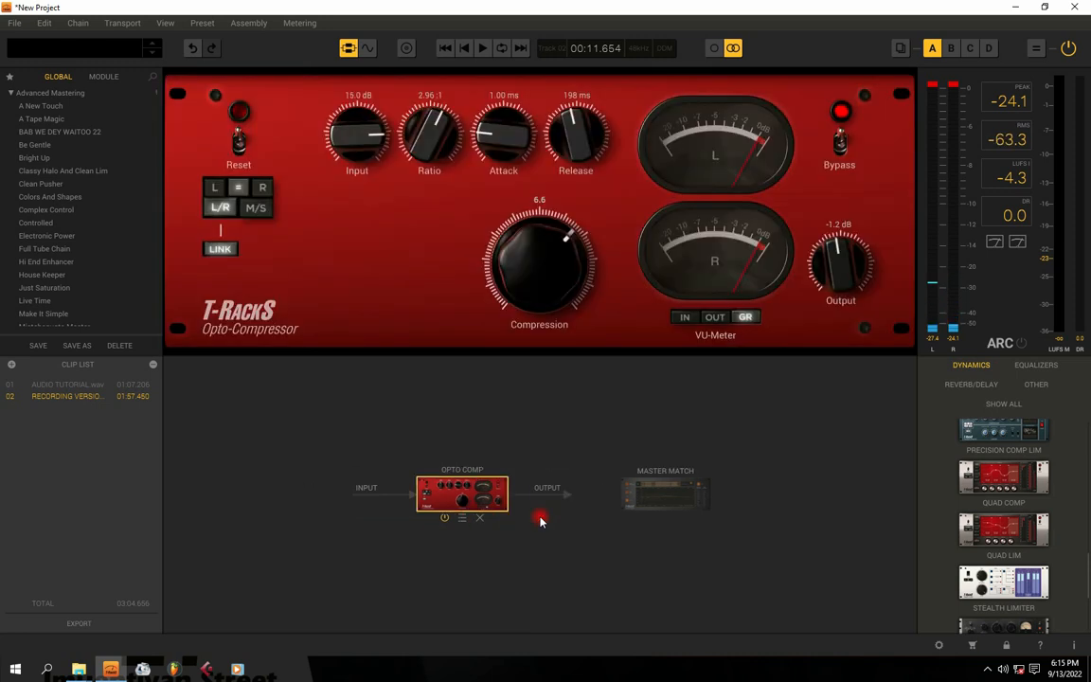
click(479, 518)
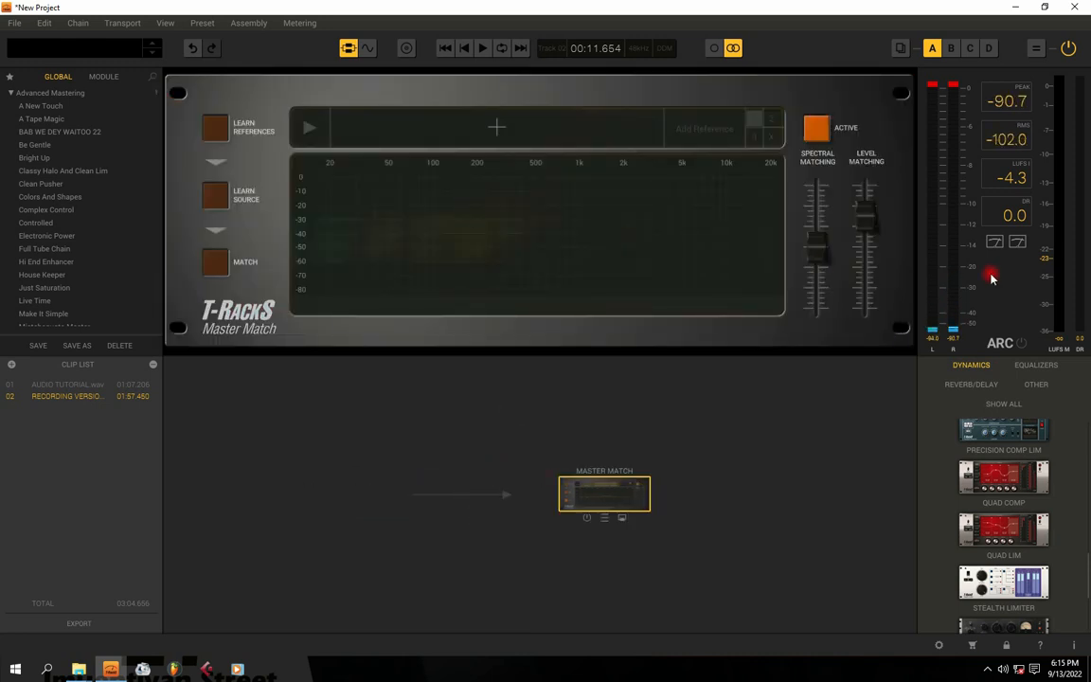
scroll(1005, 598, down, 3)
scroll(1005, 598, up, 5)
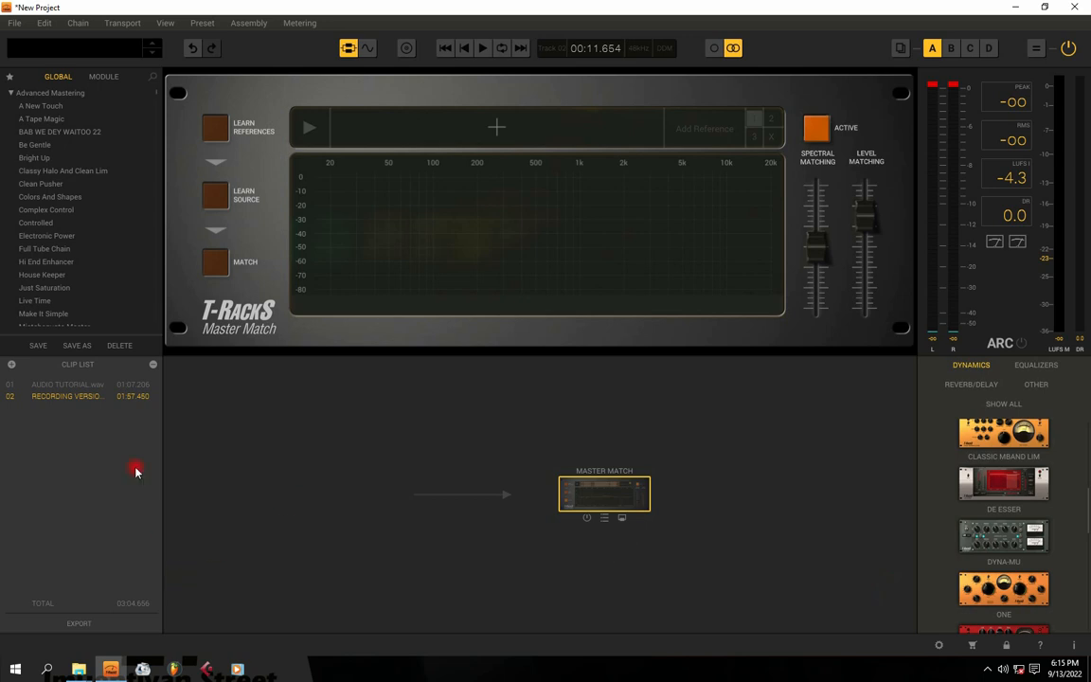
Show the clip waveform, view the AUDIO TUTORIAL.wav clip, and return to the second clip, the recording
click(367, 47)
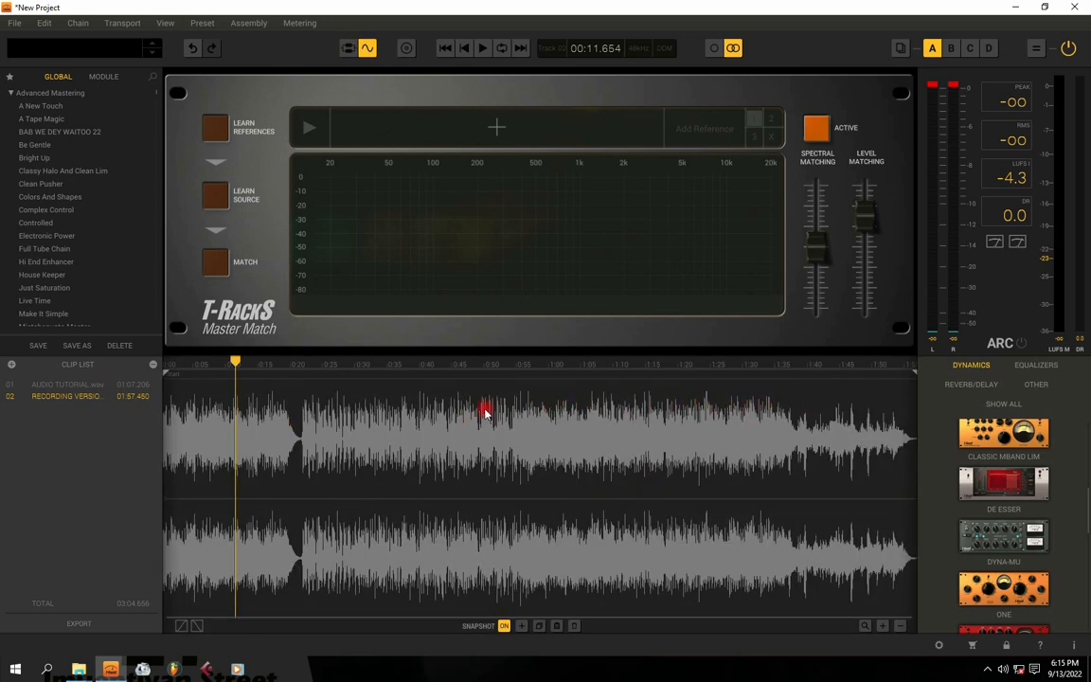
click(97, 386)
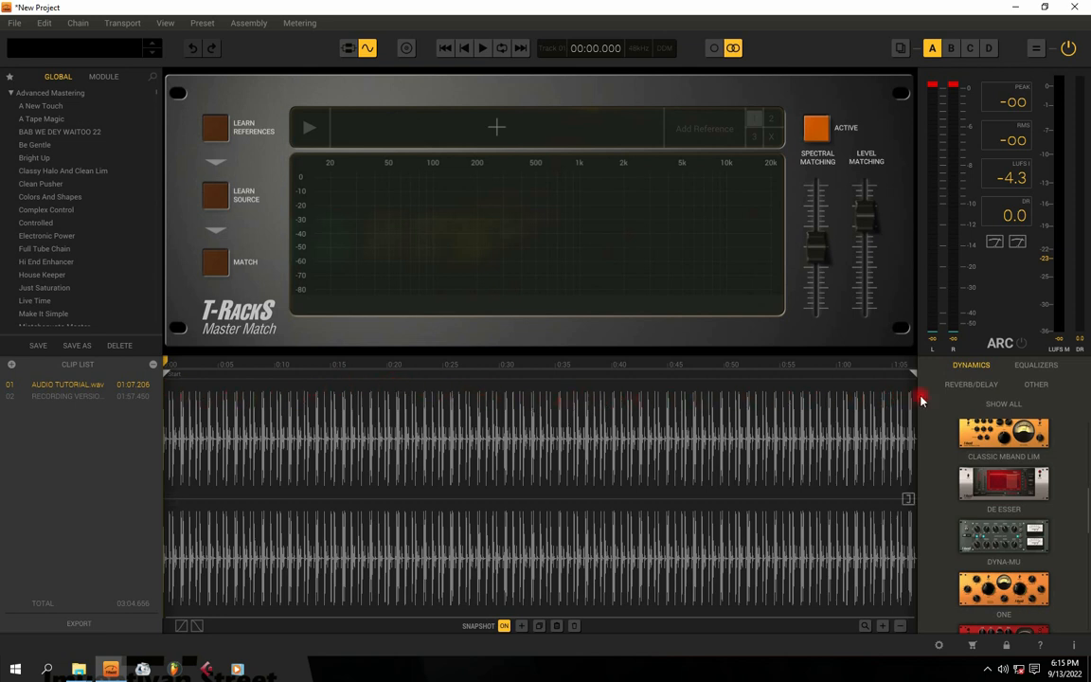
click(54, 397)
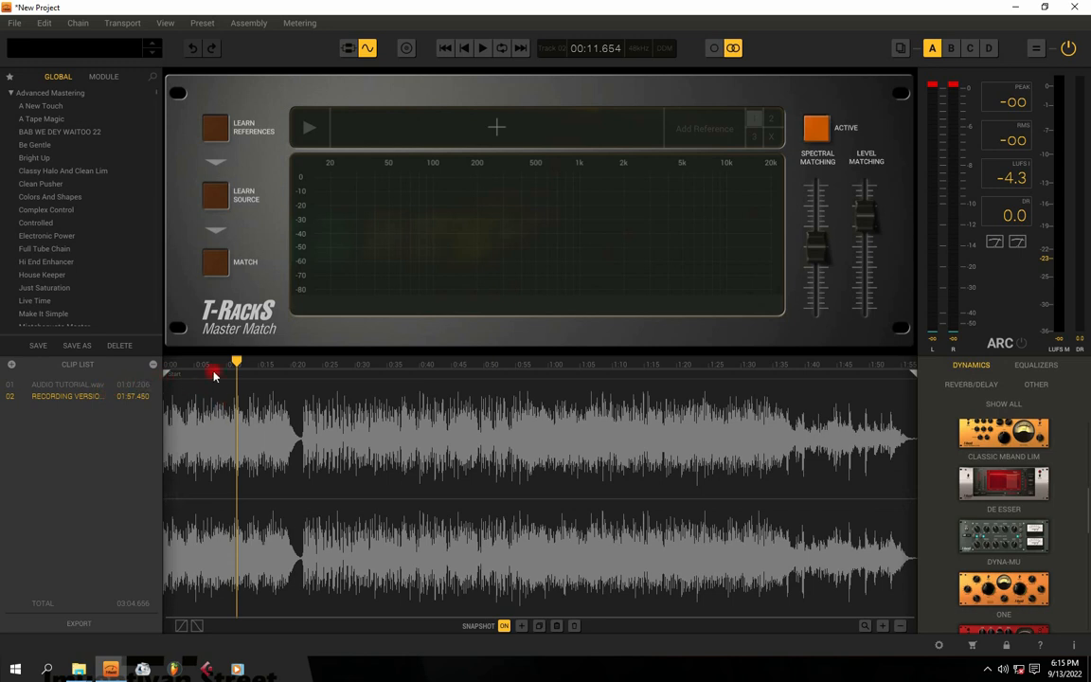
Filter the modules to reverb/delay, insert CSR Hall into the empty chain, and place the playhead at about 45.7 s
click(1046, 366)
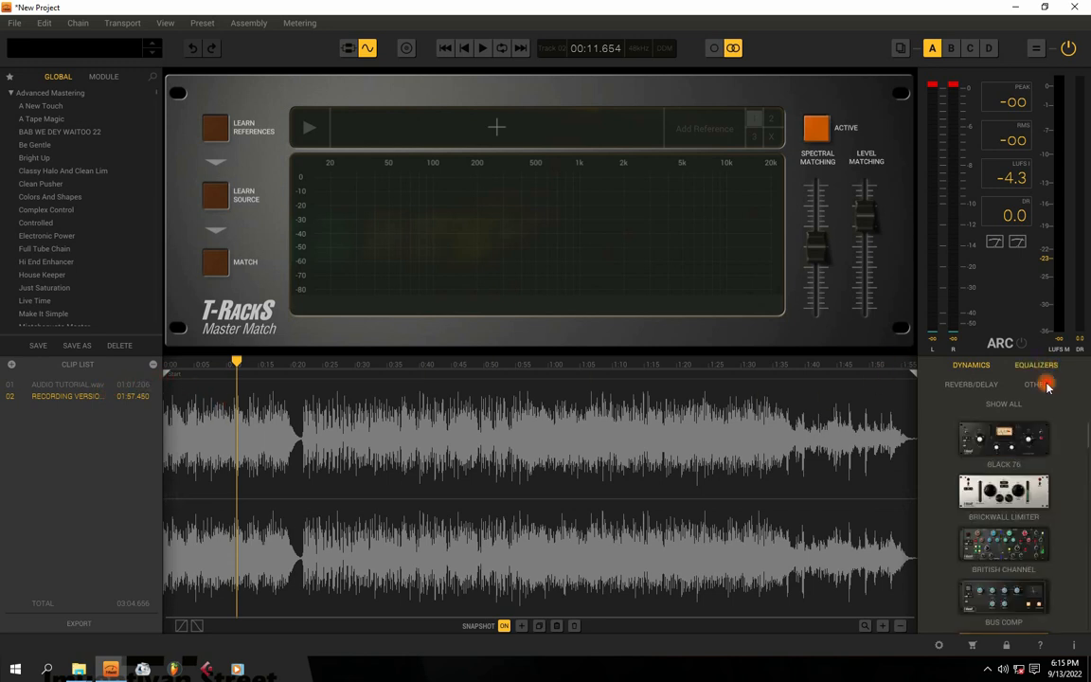
click(972, 385)
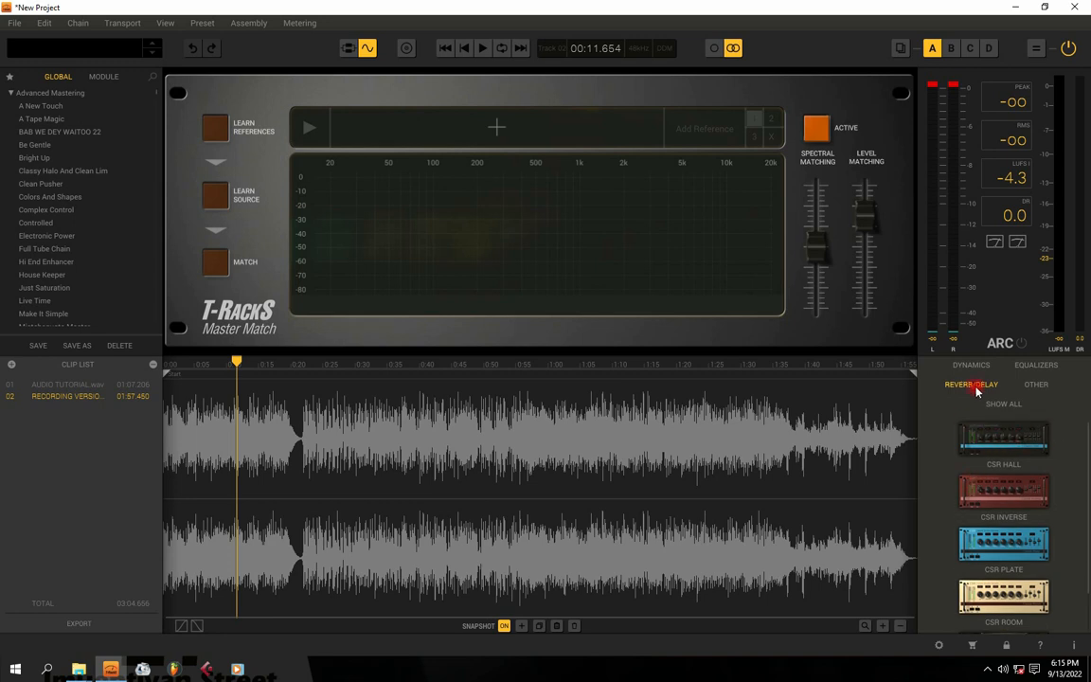
scroll(999, 491, down, 1)
scroll(1004, 541, up, 1)
drag(995, 436, 458, 476)
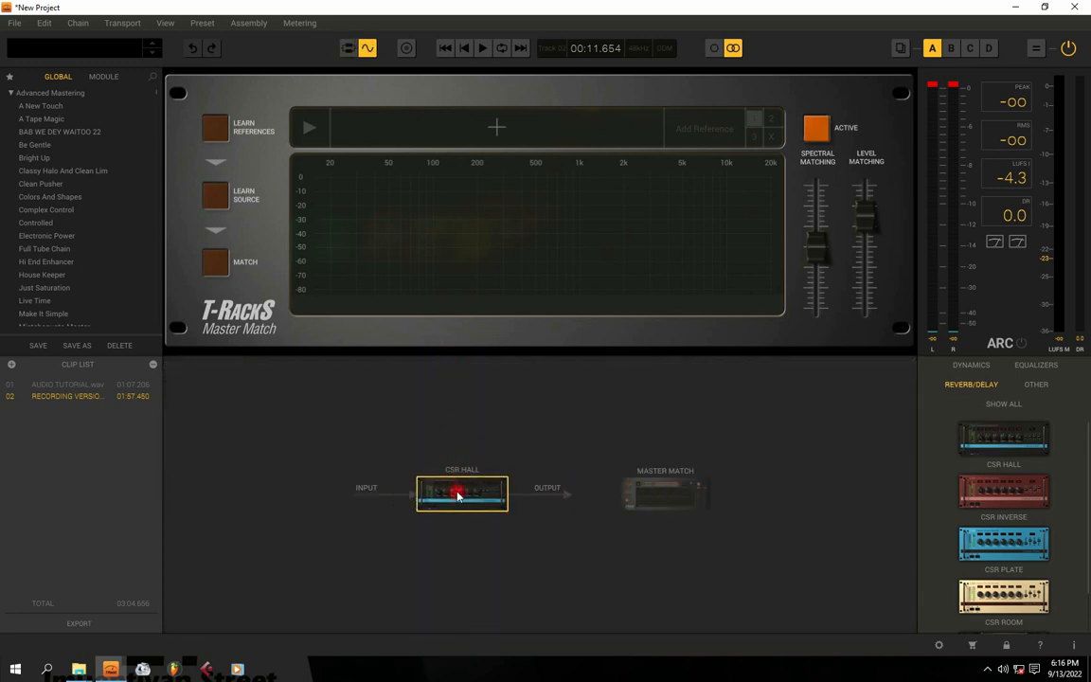
click(457, 491)
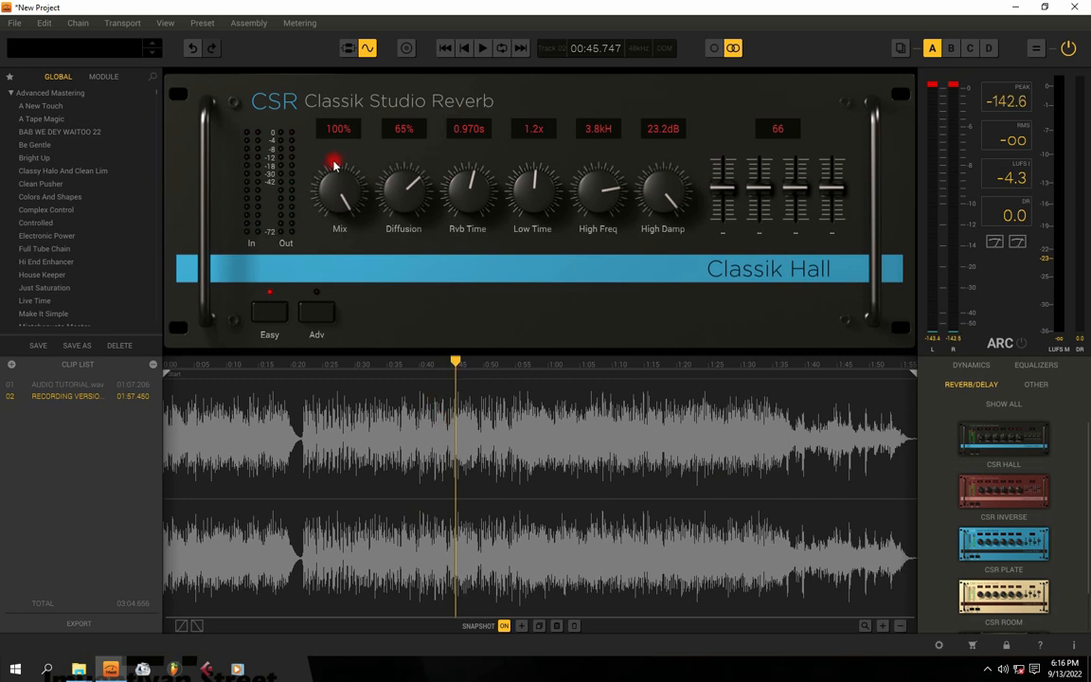
Set the CSR Hall reverb's mix to 8% while auditioning the recording
key(space)
drag(346, 195, 341, 231)
mouse_move(337, 187)
mouse_down()
mouse_move(336, 207)
mouse_move(328, 200)
mouse_up()
key(space)
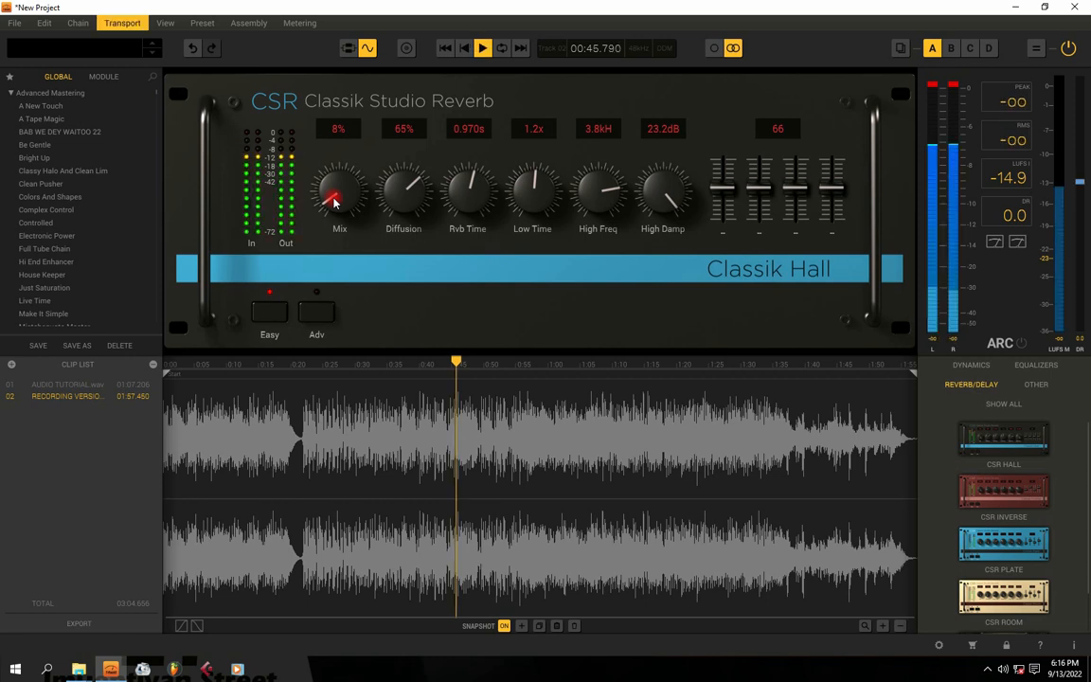
Try the CSR Hall reverb Mix at 0% and 50%, and bring it to 16% while checking playback
drag(333, 201, 346, 239)
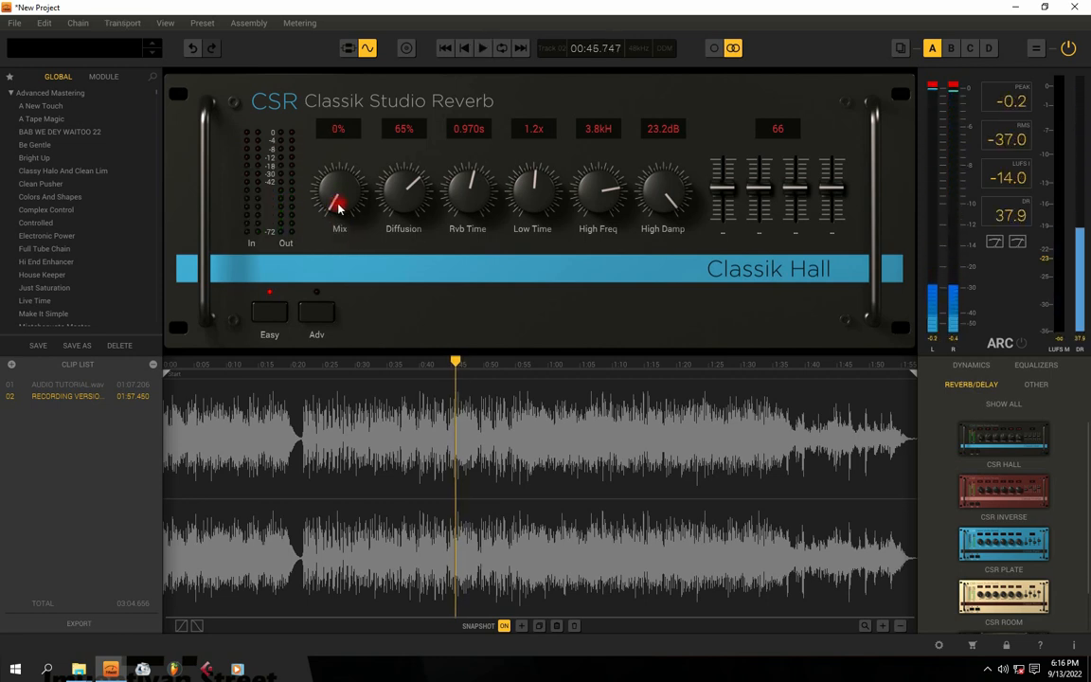
drag(333, 137, 333, 95)
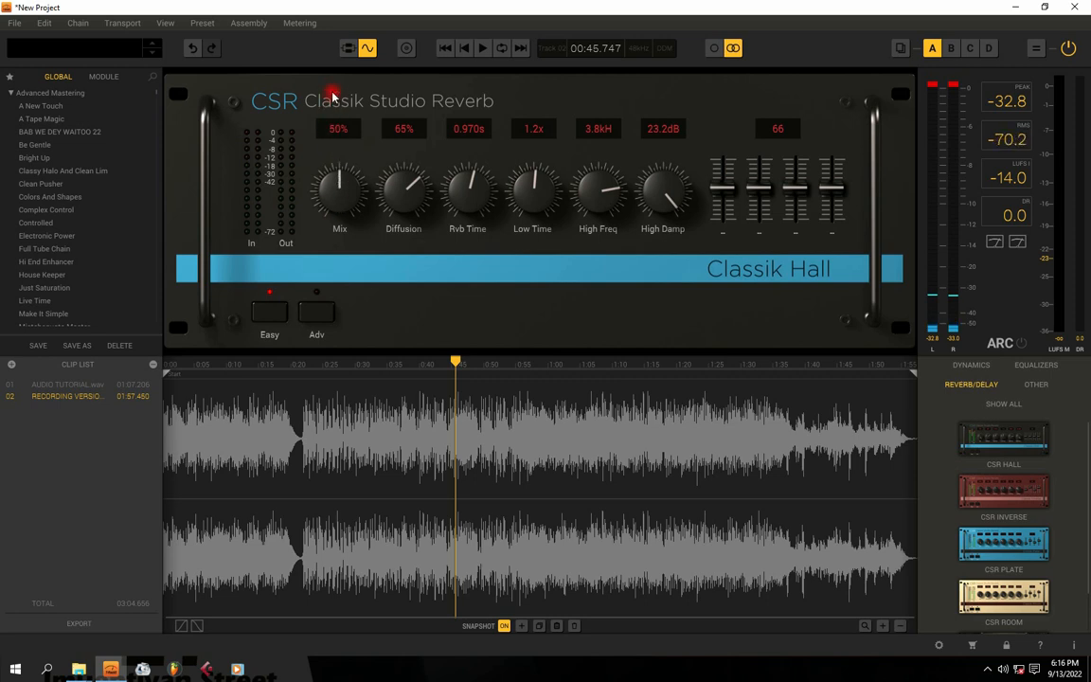
mouse_move(333, 182)
mouse_down()
mouse_move(338, 207)
mouse_move(335, 185)
mouse_move(336, 198)
mouse_up()
key(space)
key(space)
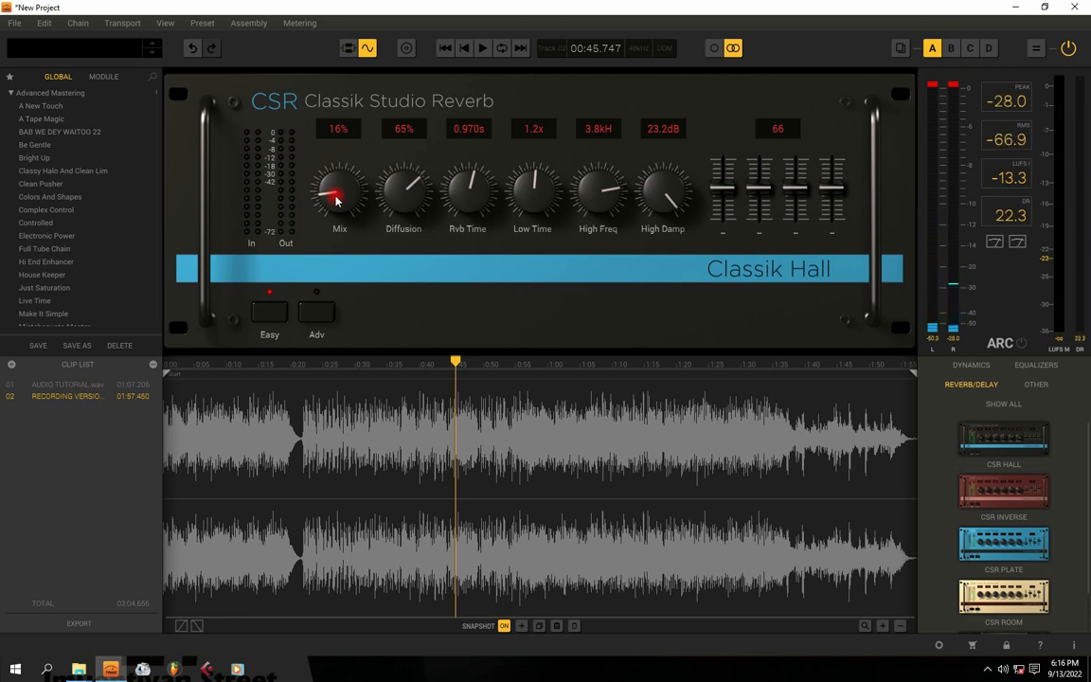
Play the clip with the CSR Hall Mix at 0% and raise it to 6% to compare the sound
key(space)
drag(335, 196, 349, 260)
key(space)
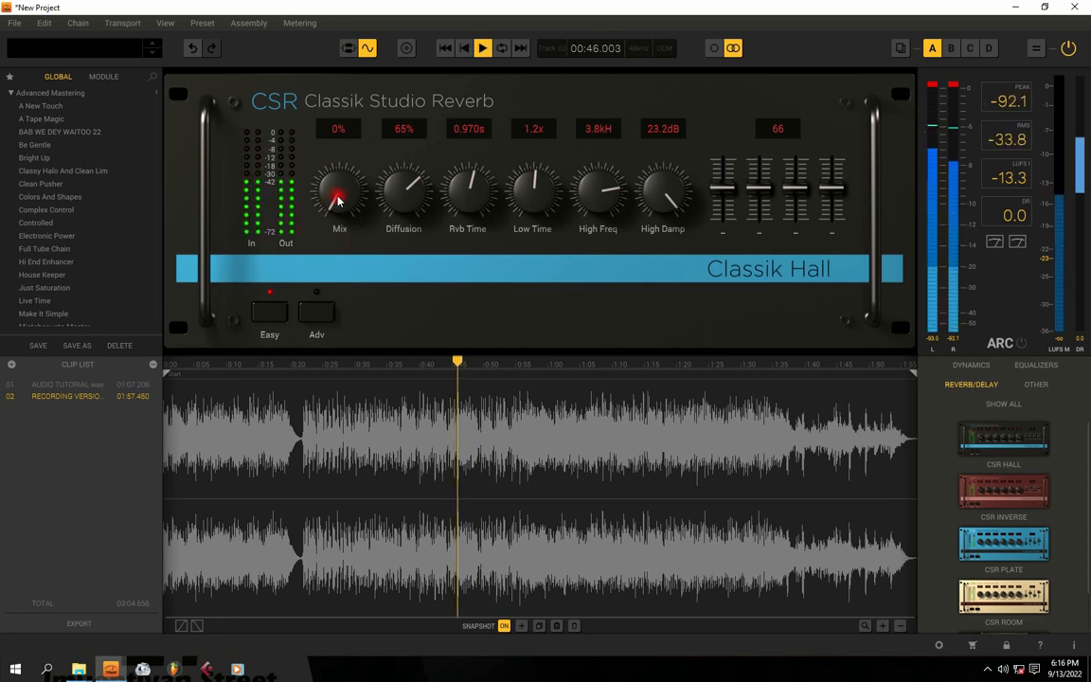
drag(339, 199, 332, 185)
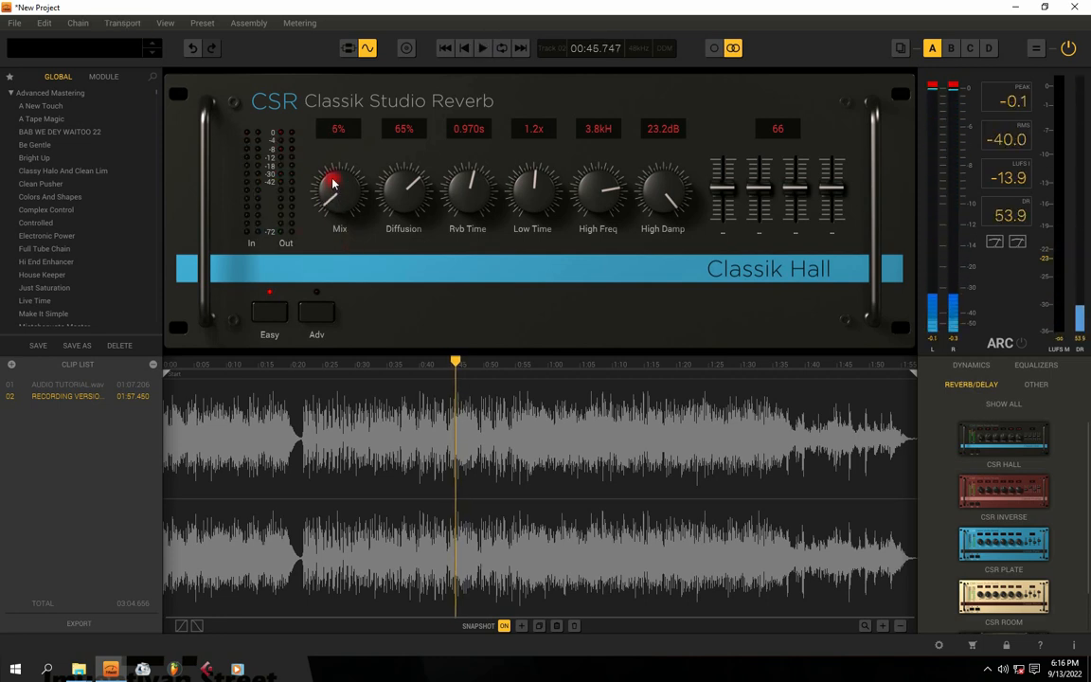
key(space)
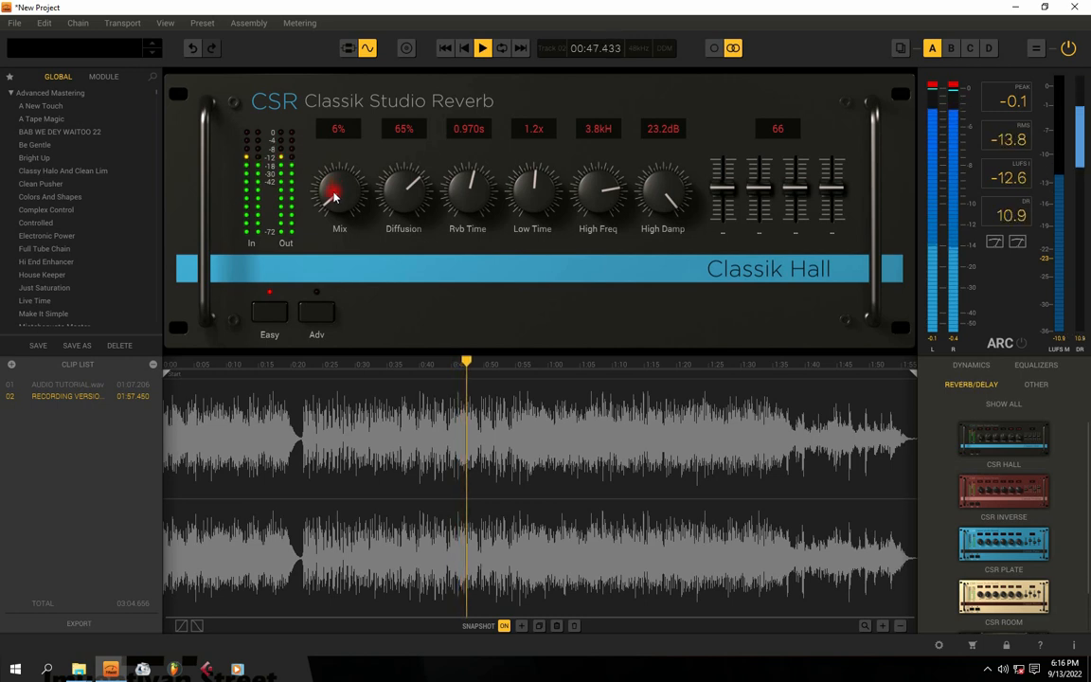
key(space)
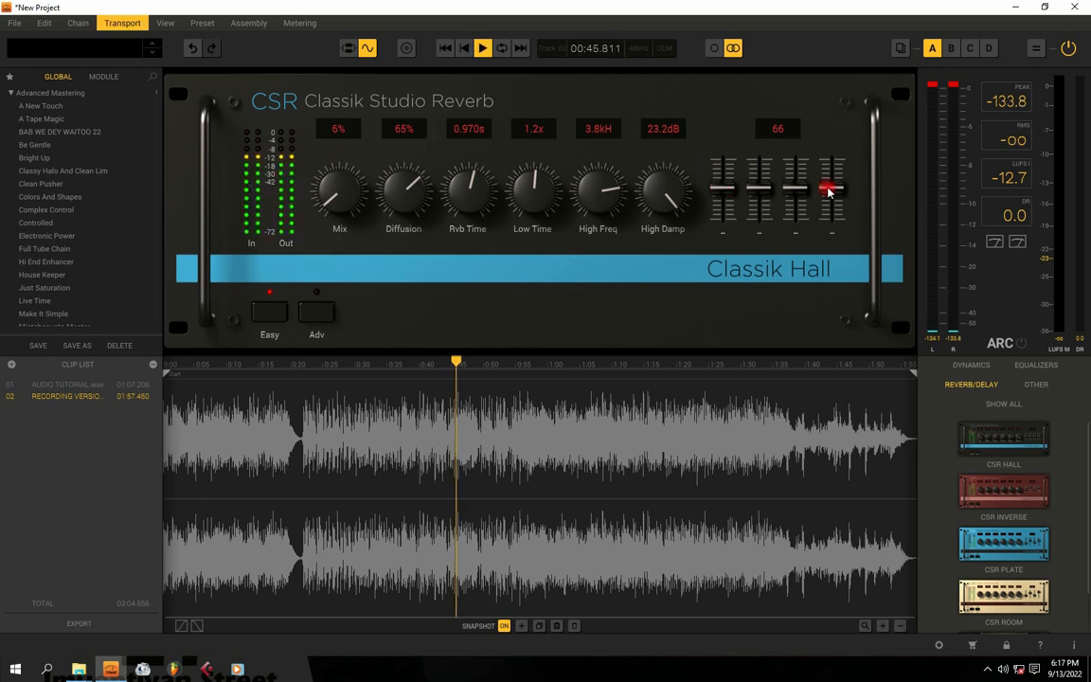
Try moving the four unassigned faders of CSR Hall and play the clip to check them
drag(829, 189, 763, 161)
drag(796, 187, 795, 159)
drag(725, 186, 827, 195)
key(space)
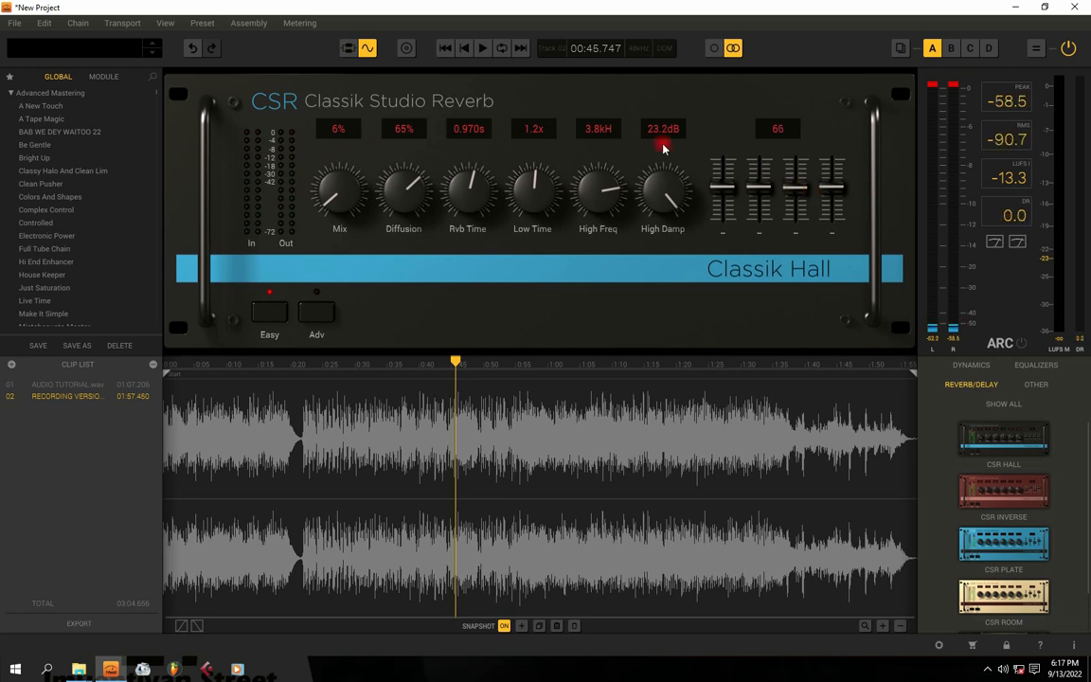
key(space)
key(space)
Set the CSR Hall reverb time to 0.411 s and Low Time to 0.7x while checking playback
drag(479, 188, 477, 244)
key(space)
drag(526, 188, 537, 216)
key(space)
key(space)
Set CSR Hall High Freq to 1.4 kHz, High Damp to 12.4 dB and Mix to 8%, checking playback
mouse_move(599, 201)
mouse_down()
mouse_move(603, 242)
mouse_move(603, 218)
mouse_up()
drag(665, 201, 653, 304)
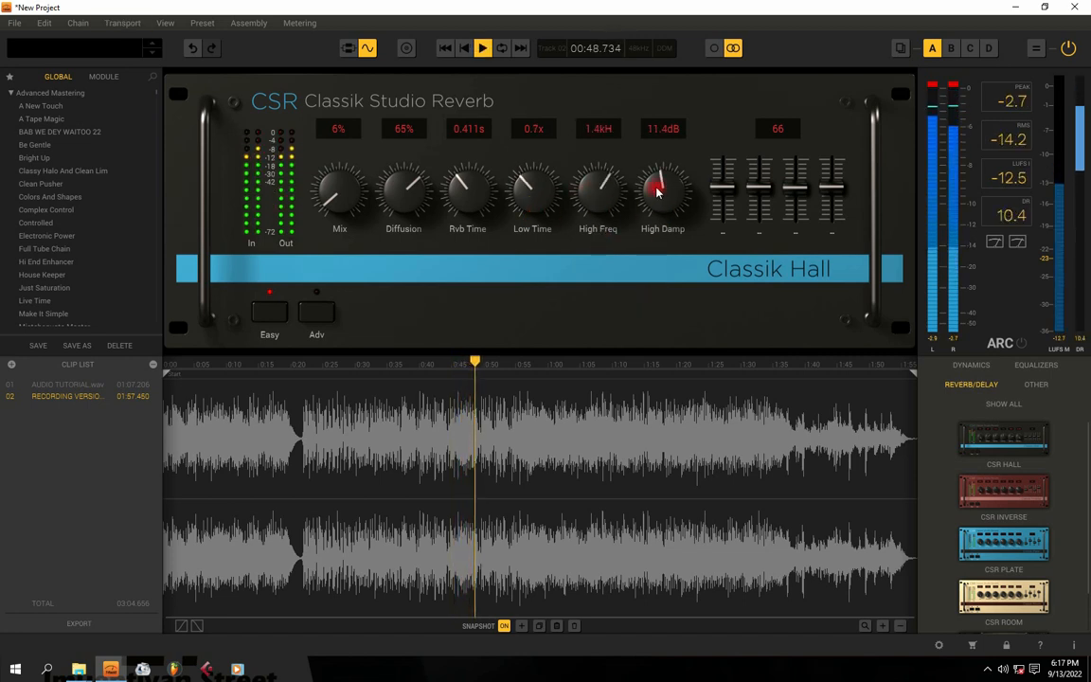
key(space)
key(space)
drag(341, 201, 338, 193)
key(space)
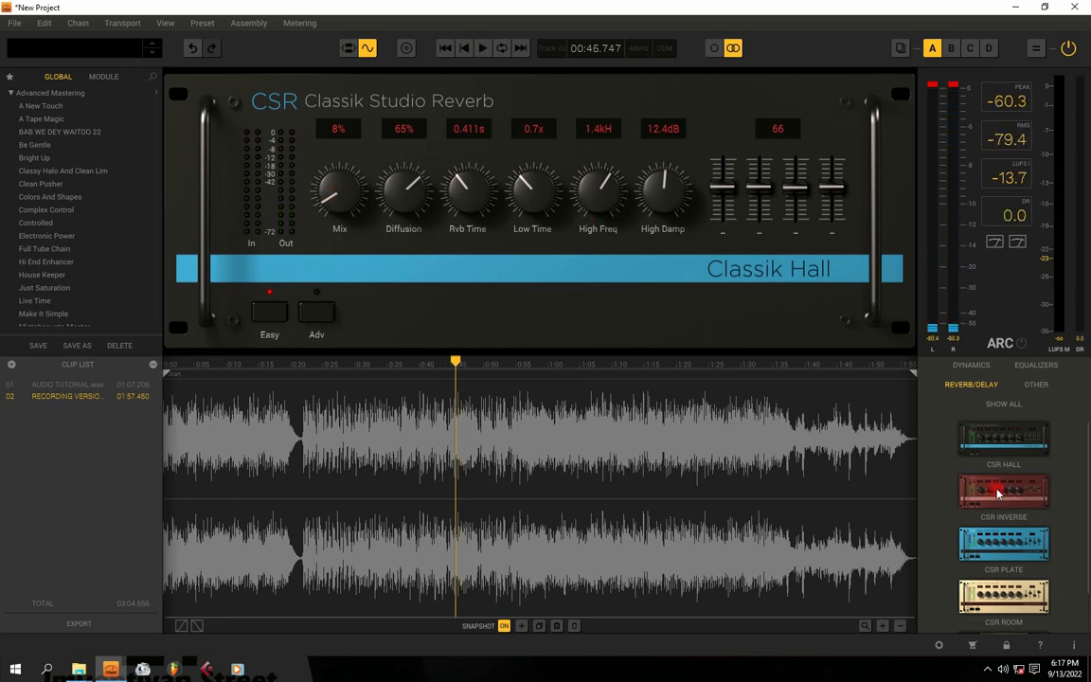
Add the CSR Inverse reverb after CSR Hall and lower its Mix to 3% during playback
drag(997, 486, 517, 501)
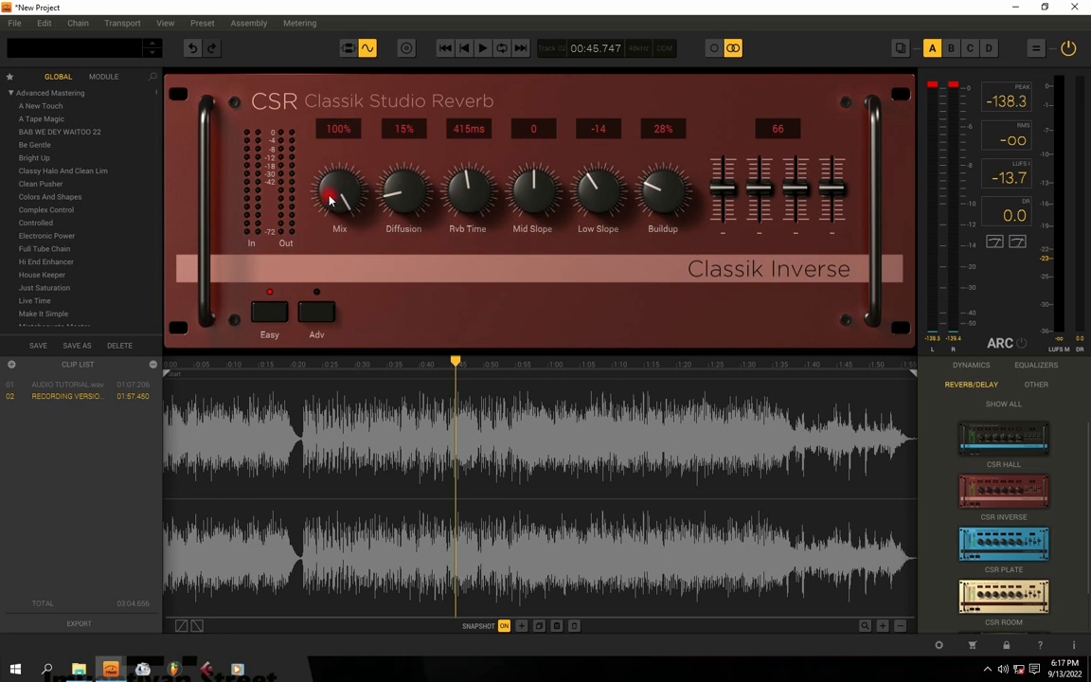
key(space)
drag(329, 200, 359, 337)
drag(320, 178, 340, 223)
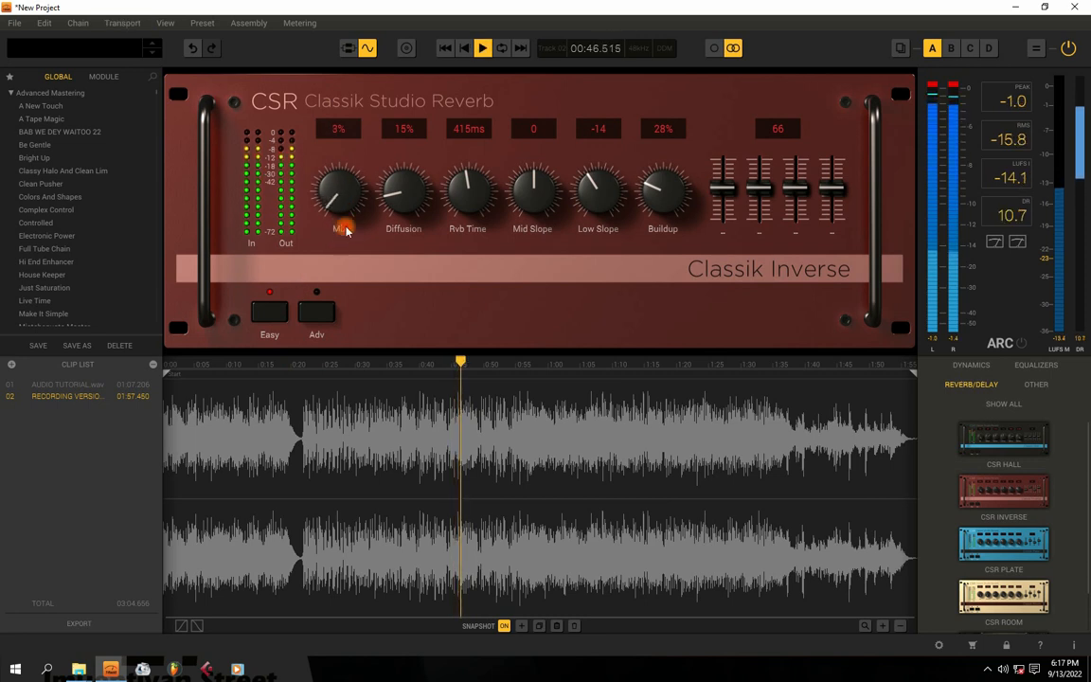
Show the processing chain, remove CSR Hall from it and restart playback
click(348, 47)
click(377, 482)
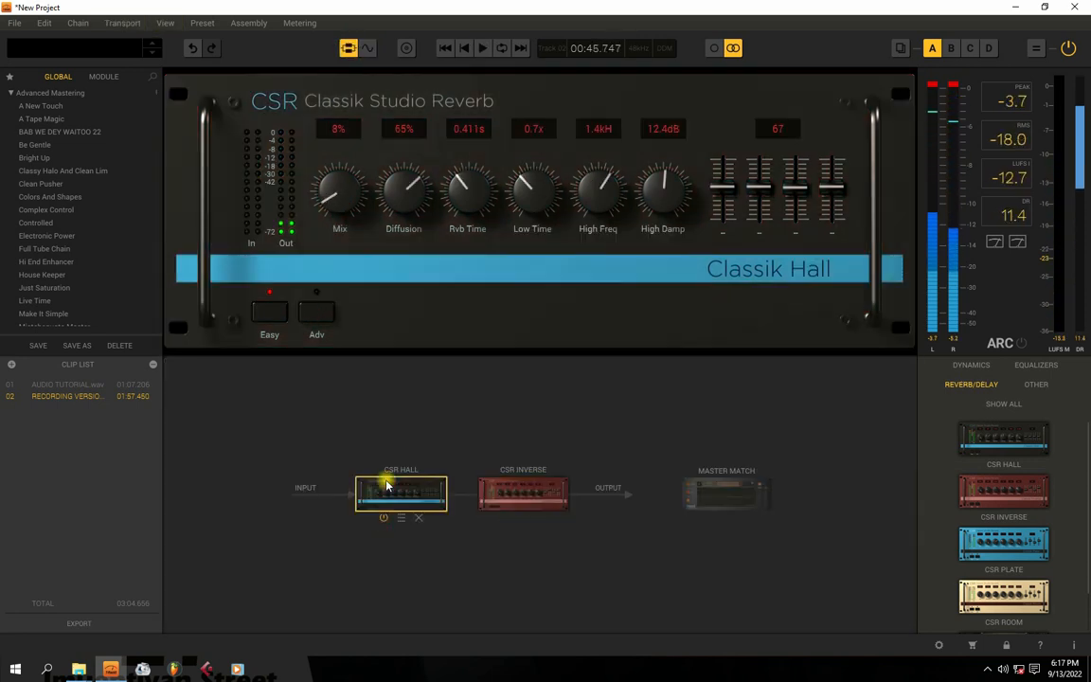
key(space)
click(419, 516)
key(space)
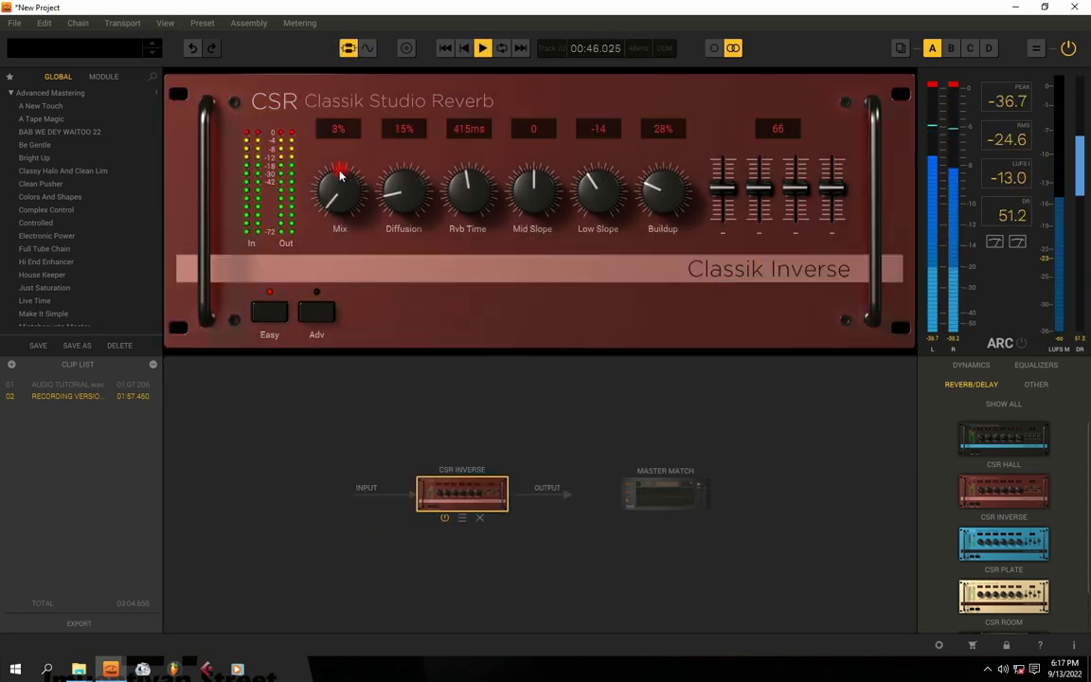
Raise the CSR Inverse Mix to hear the effect, reduce it to 4% and replay the clip
drag(336, 147, 334, 101)
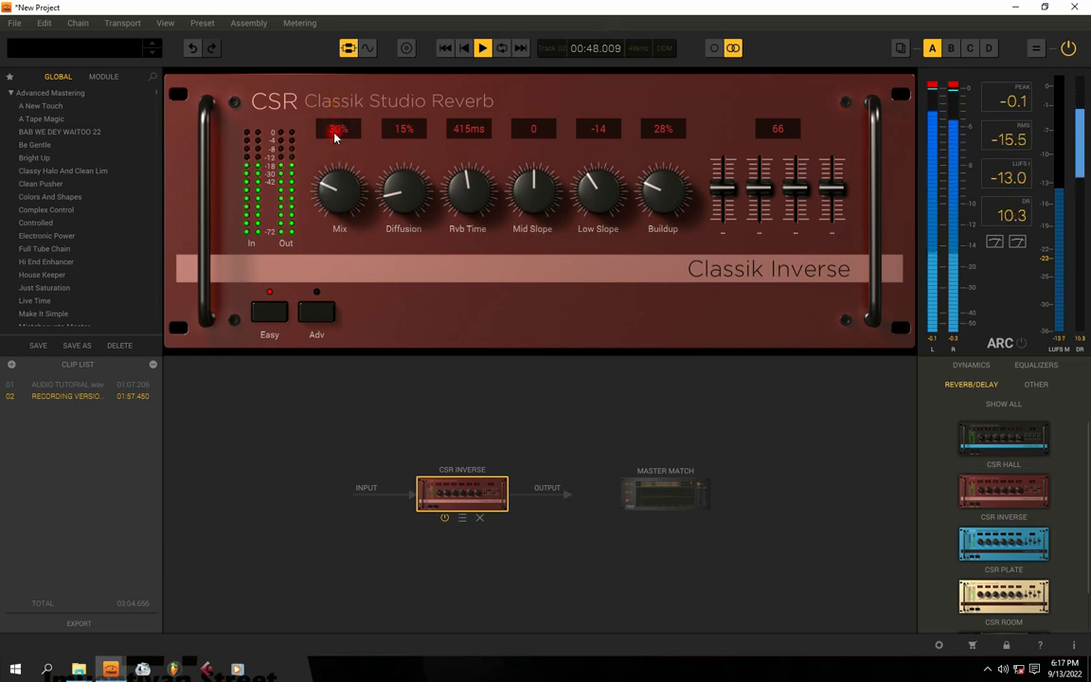
mouse_move(332, 202)
mouse_down()
mouse_move(330, 174)
mouse_move(333, 229)
mouse_move(332, 192)
mouse_move(333, 204)
mouse_up()
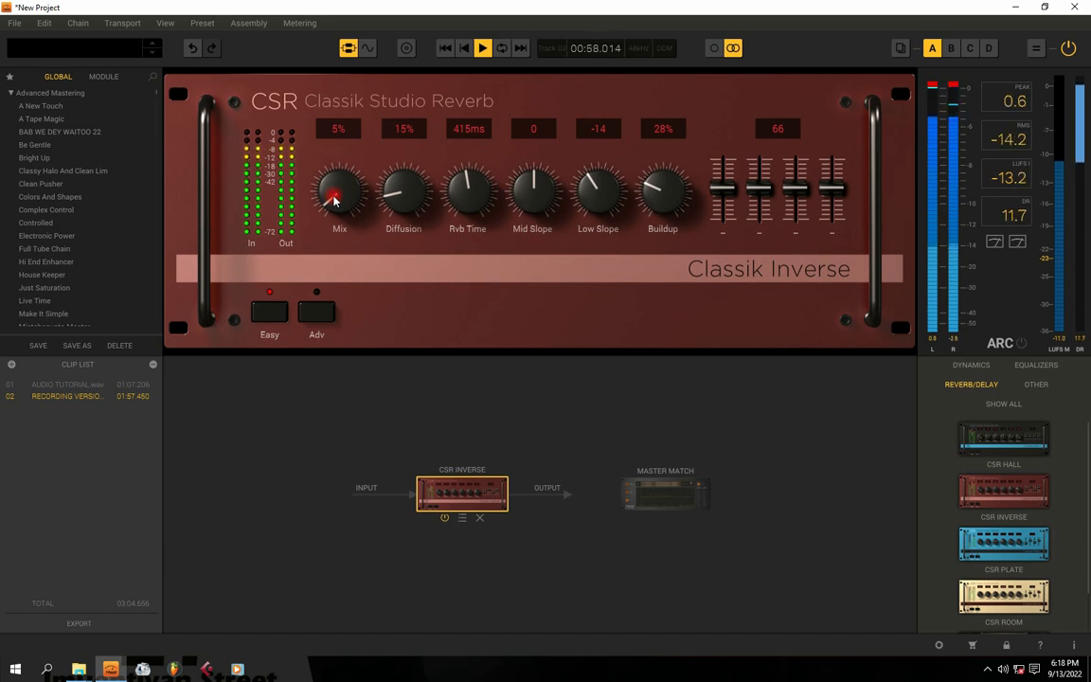
drag(334, 199, 335, 204)
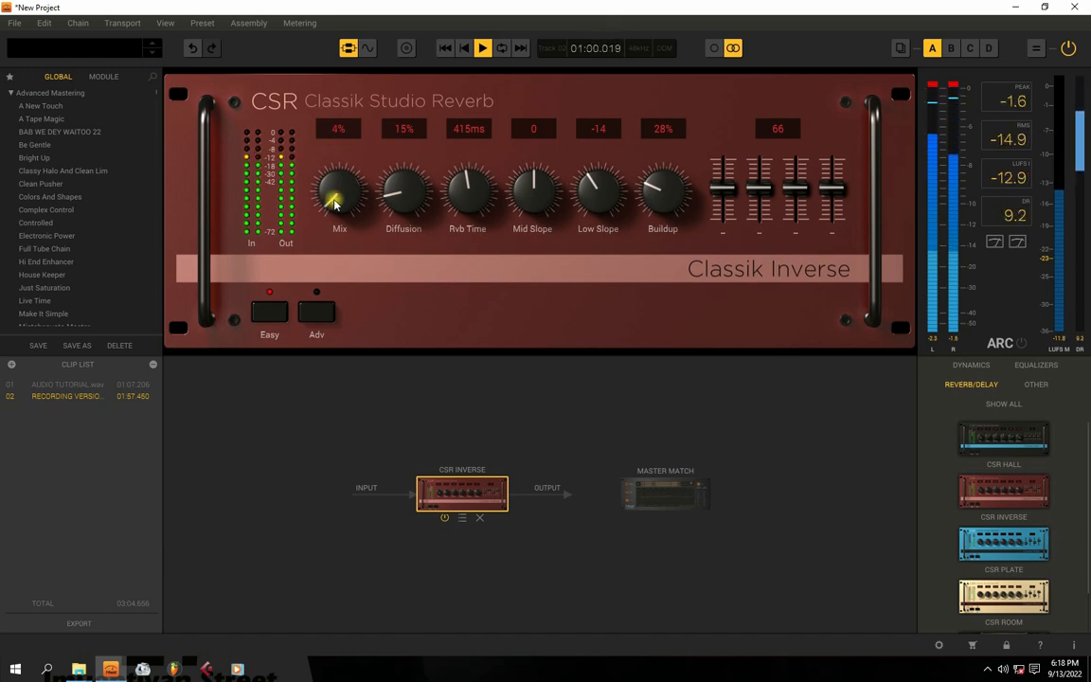
key(space)
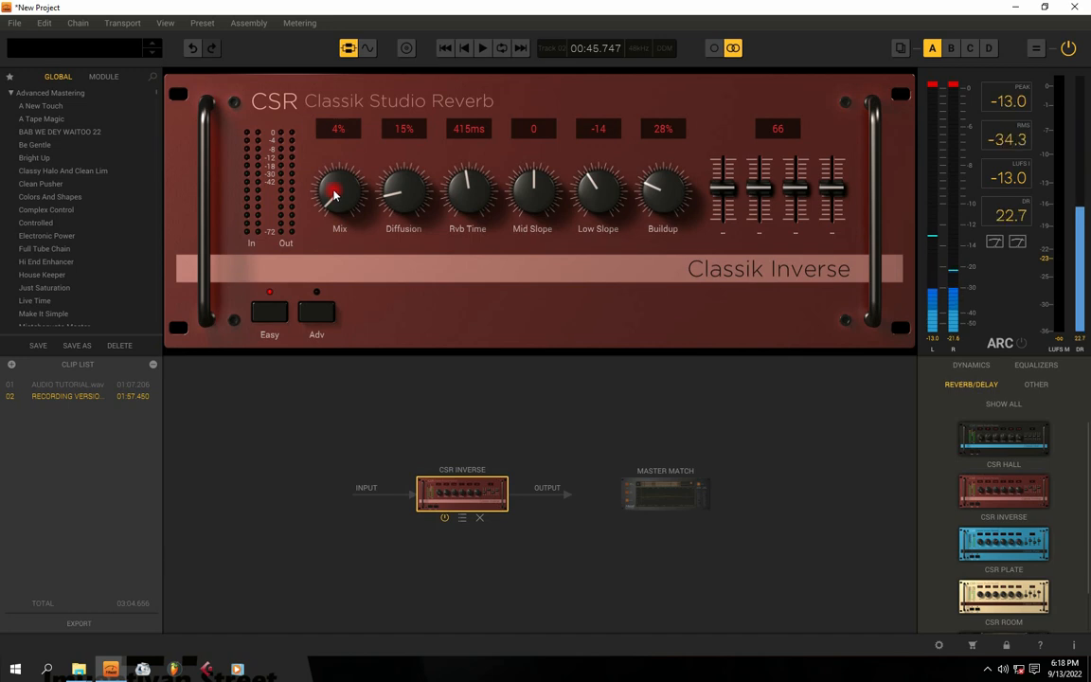
key(space)
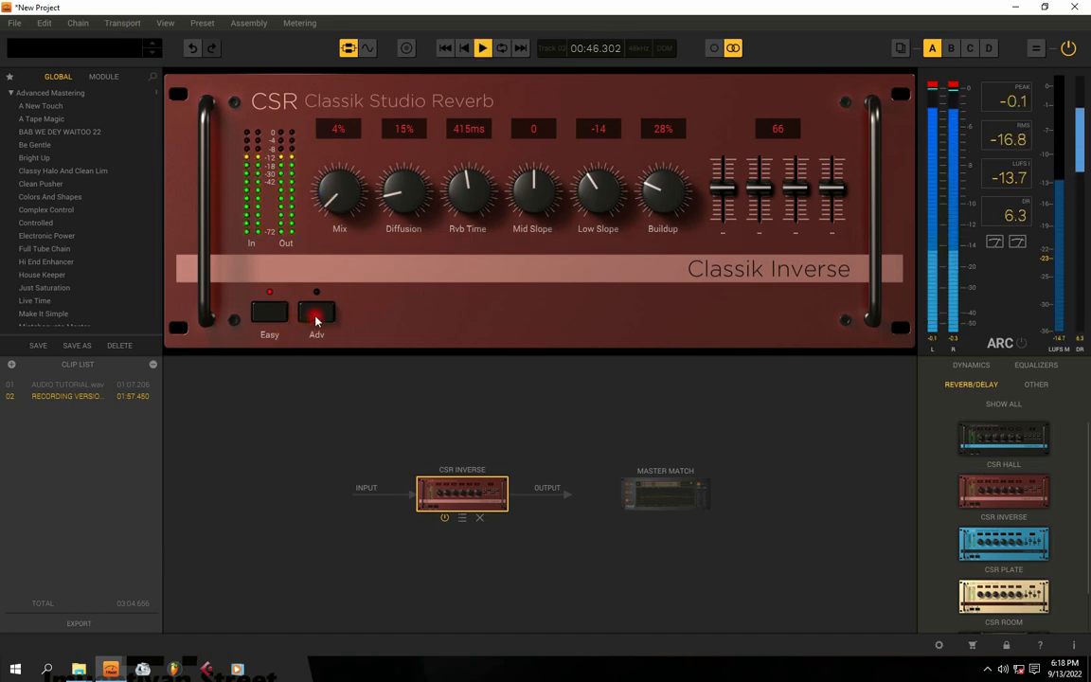
View the advanced controls of CSR Inverse and return to its easy controls
click(316, 312)
key(space)
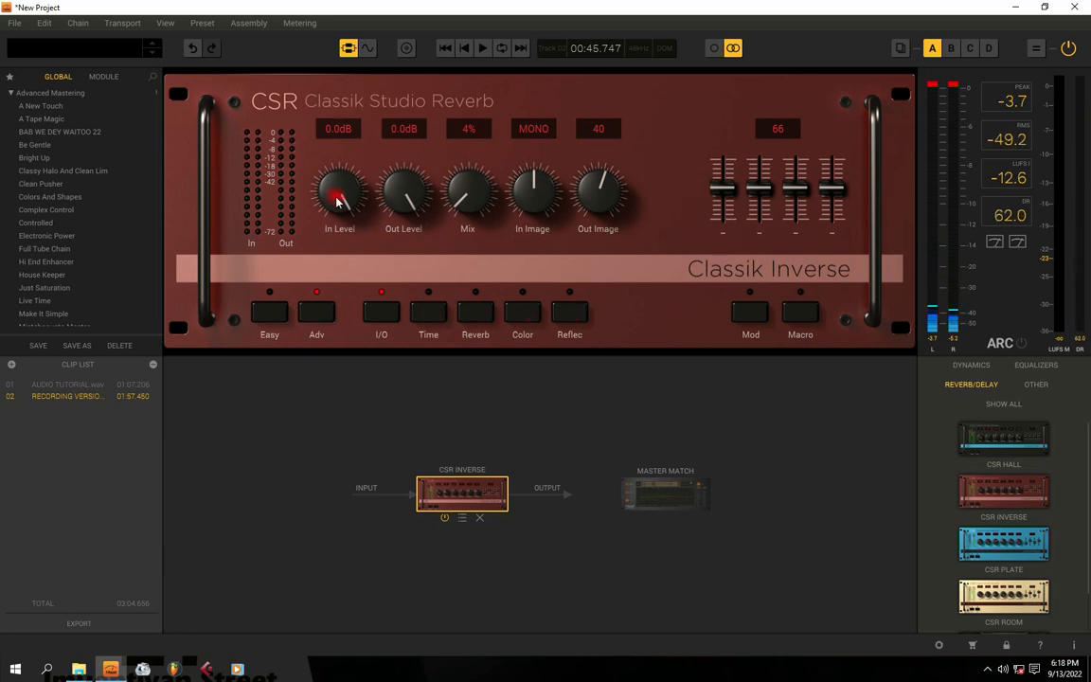
click(274, 315)
click(318, 316)
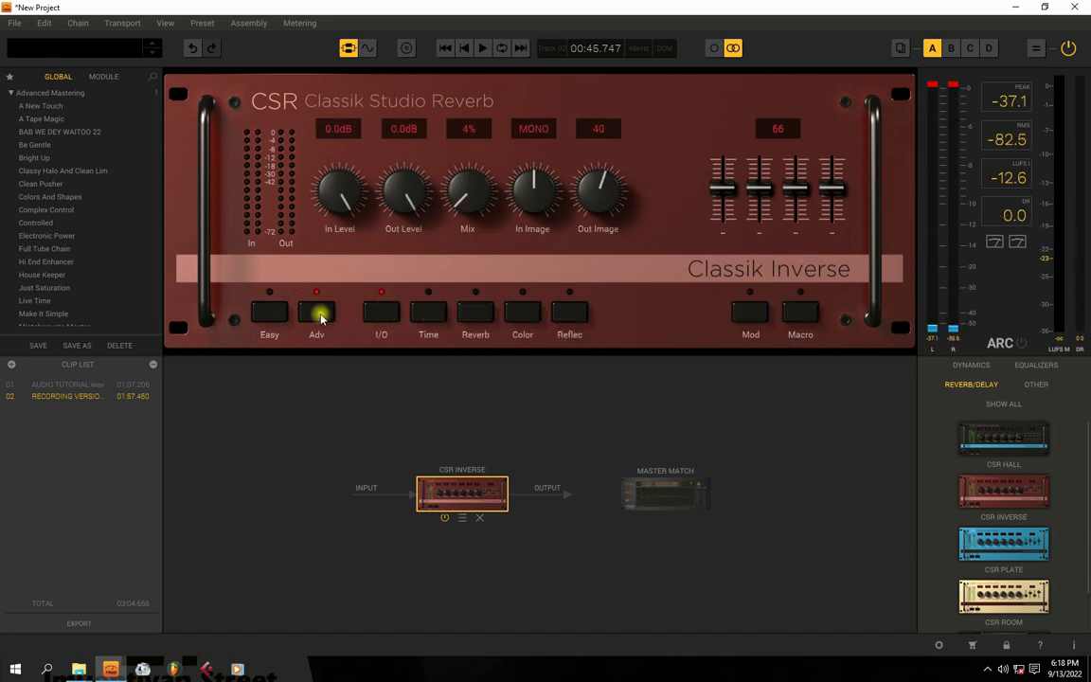
click(268, 313)
Vary the CSR Inverse Mix during playback, return it to 4% and stop the clip
key(space)
drag(334, 151, 333, 203)
key(space)
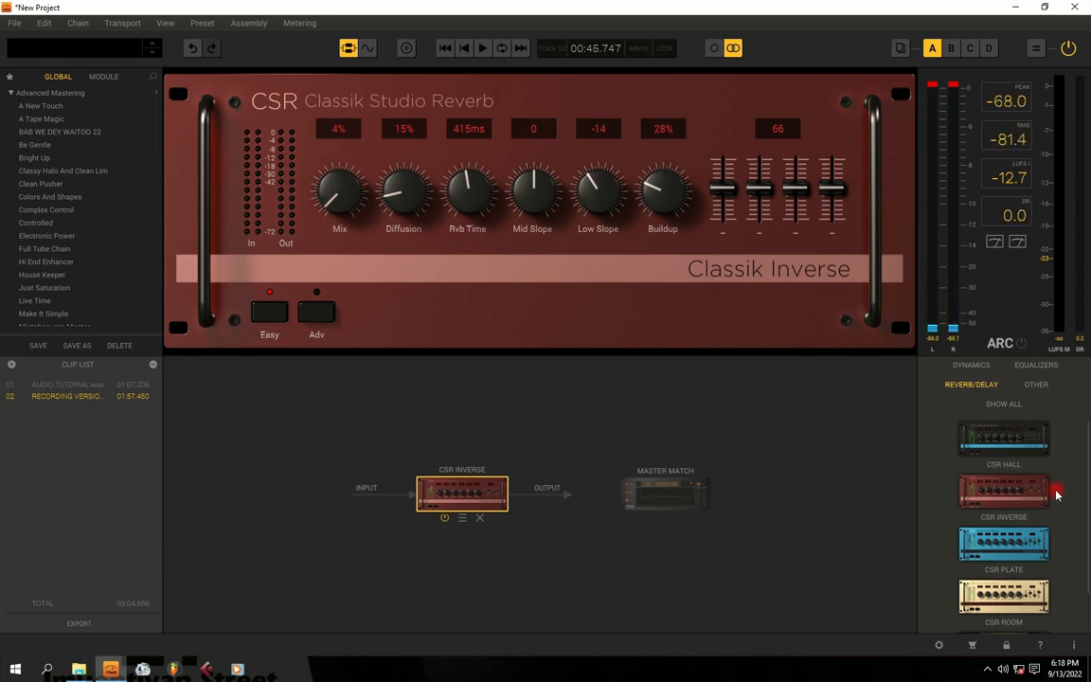
Add the CSR Plate reverb after CSR Inverse and lower its Mix to 0% during playback
drag(1002, 546, 519, 487)
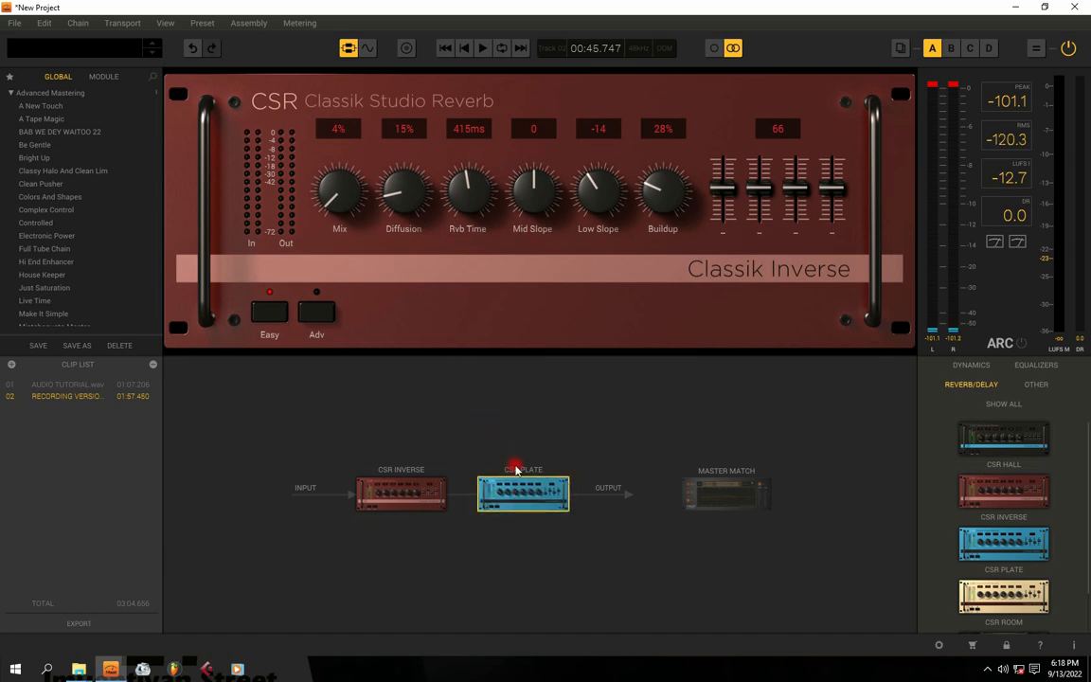
click(520, 491)
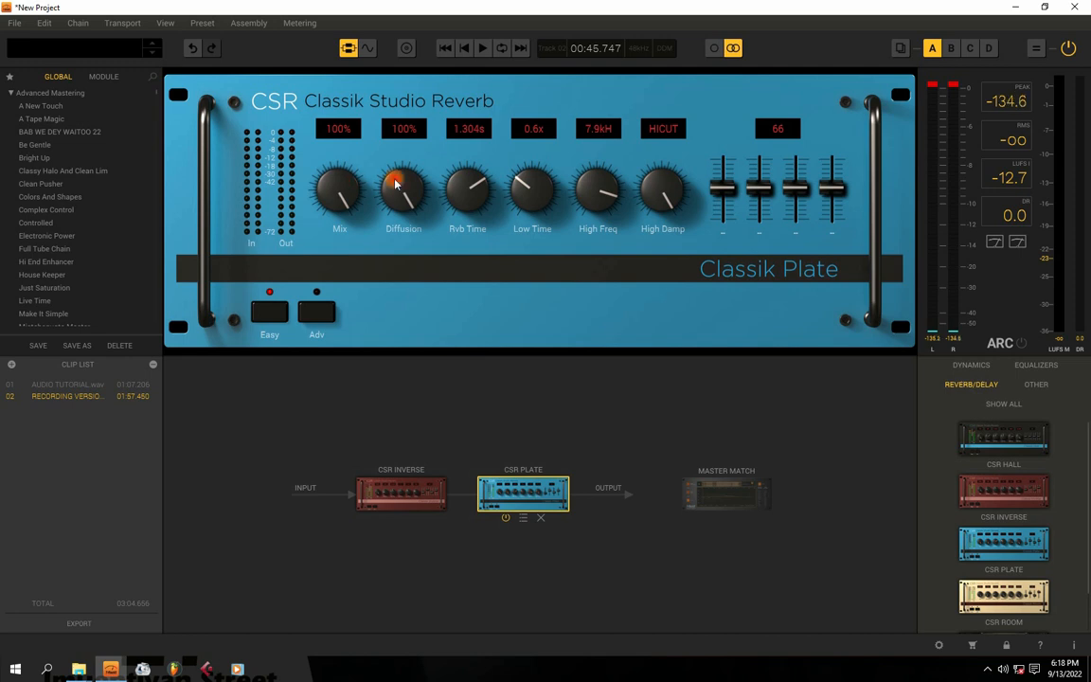
drag(336, 185, 361, 246)
key(space)
drag(333, 202, 409, 576)
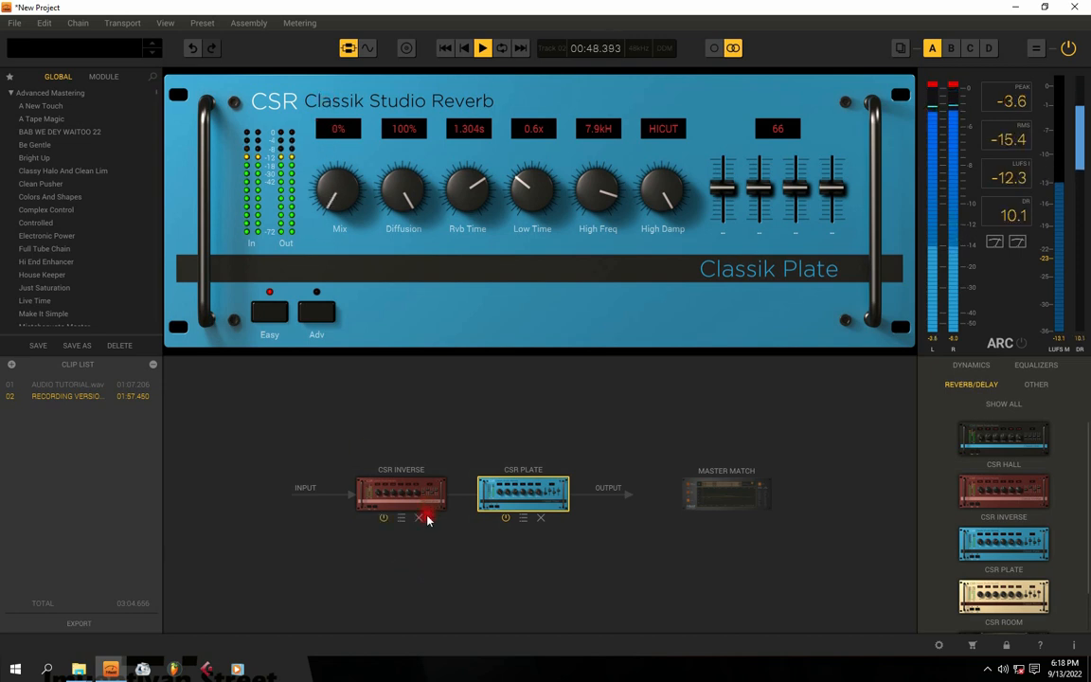
Remove CSR Inverse from the chain, stop playback and set the CSR Plate Mix to 4%
click(419, 517)
key(space)
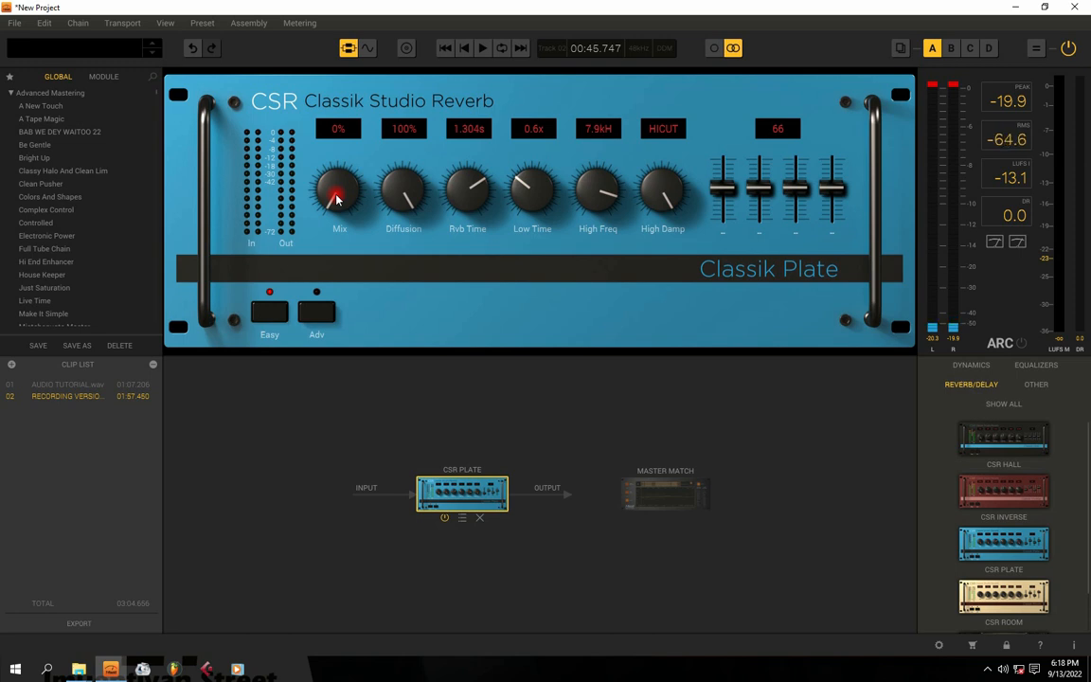
drag(321, 196, 336, 192)
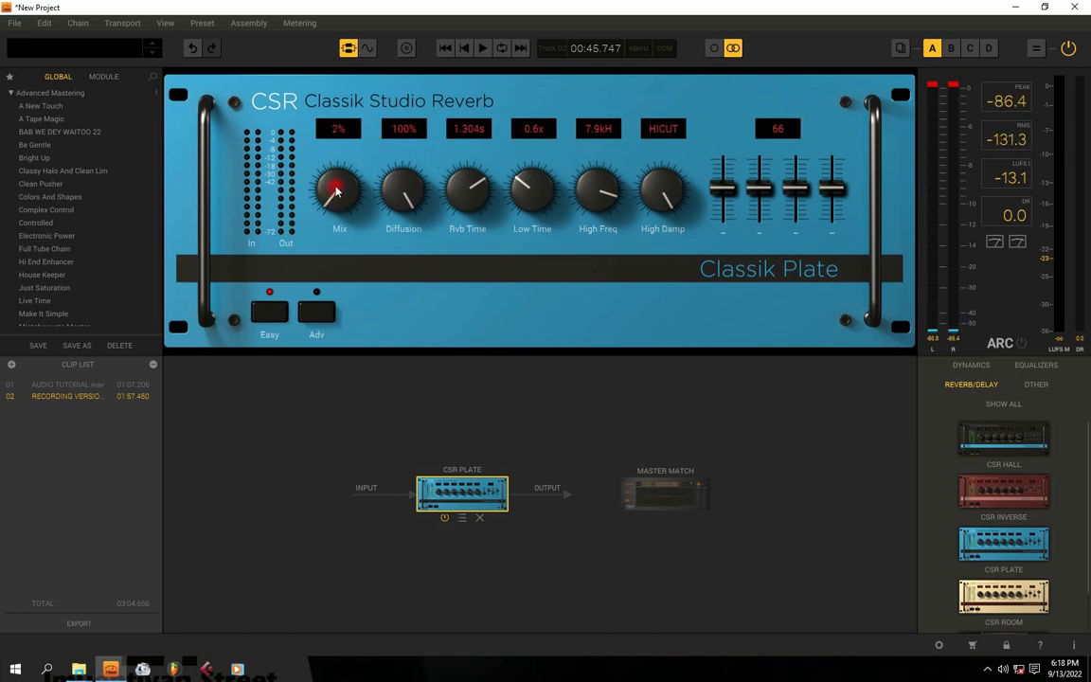
mouse_move(336, 191)
mouse_down()
mouse_move(327, 187)
mouse_move(364, 257)
mouse_up()
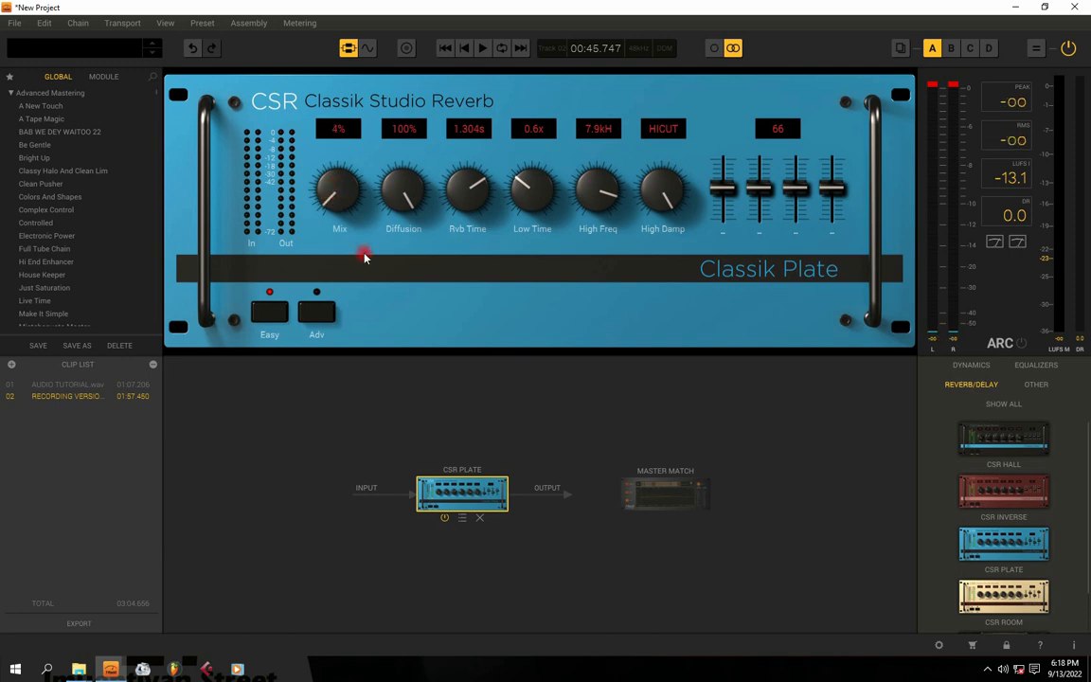
Browse the reverb and delay modules and add Tape Echo to the chain after CSR Plate
scroll(1014, 445, down, 1)
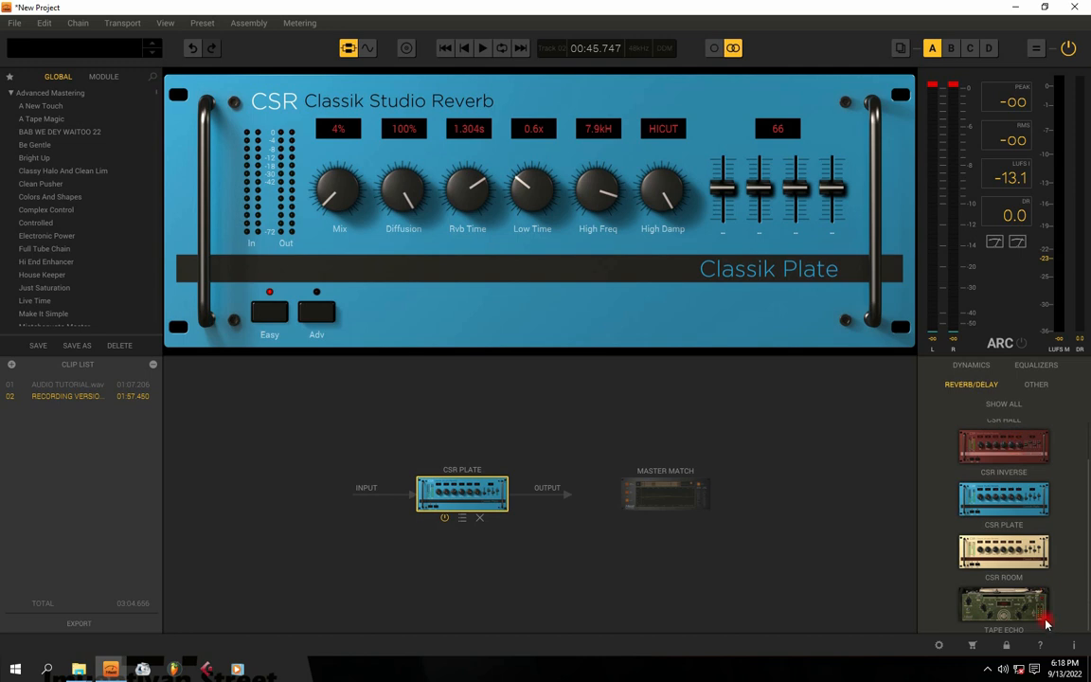
scroll(1028, 584, up, 1)
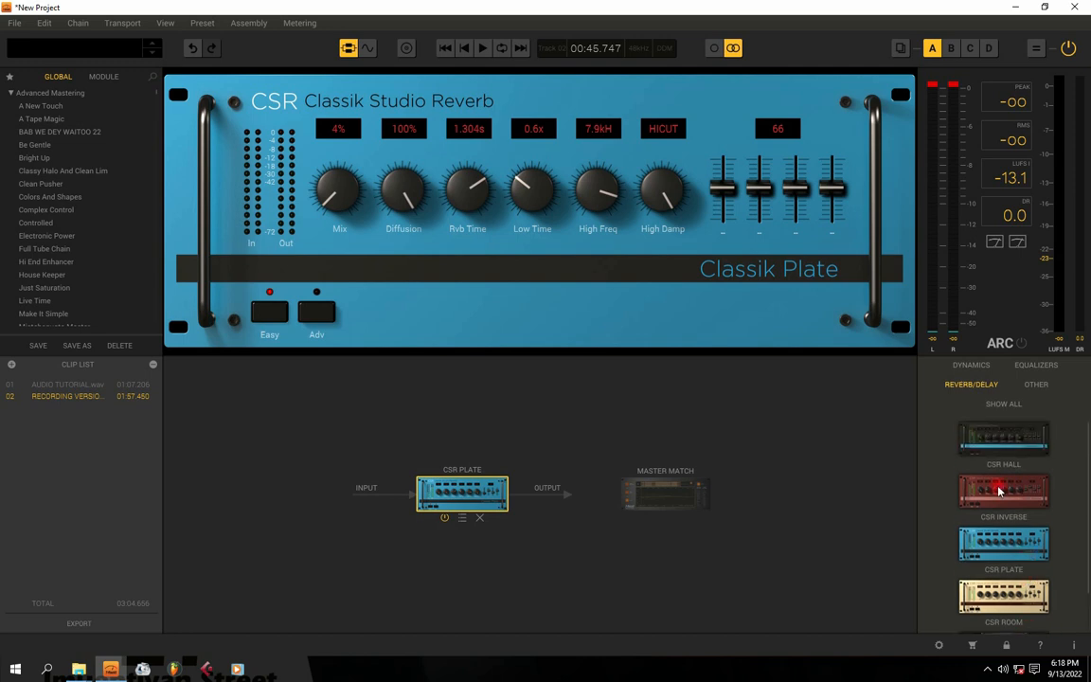
scroll(1001, 497, down, 1)
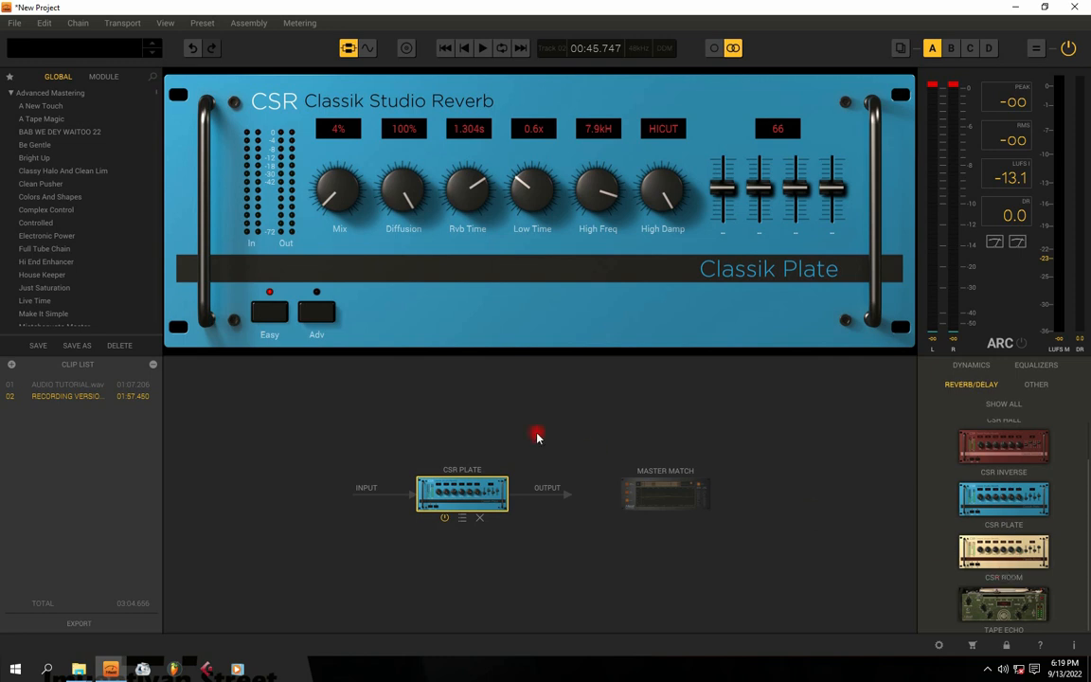
scroll(339, 197, up, 2)
scroll(339, 196, down, 2)
drag(1002, 601, 519, 505)
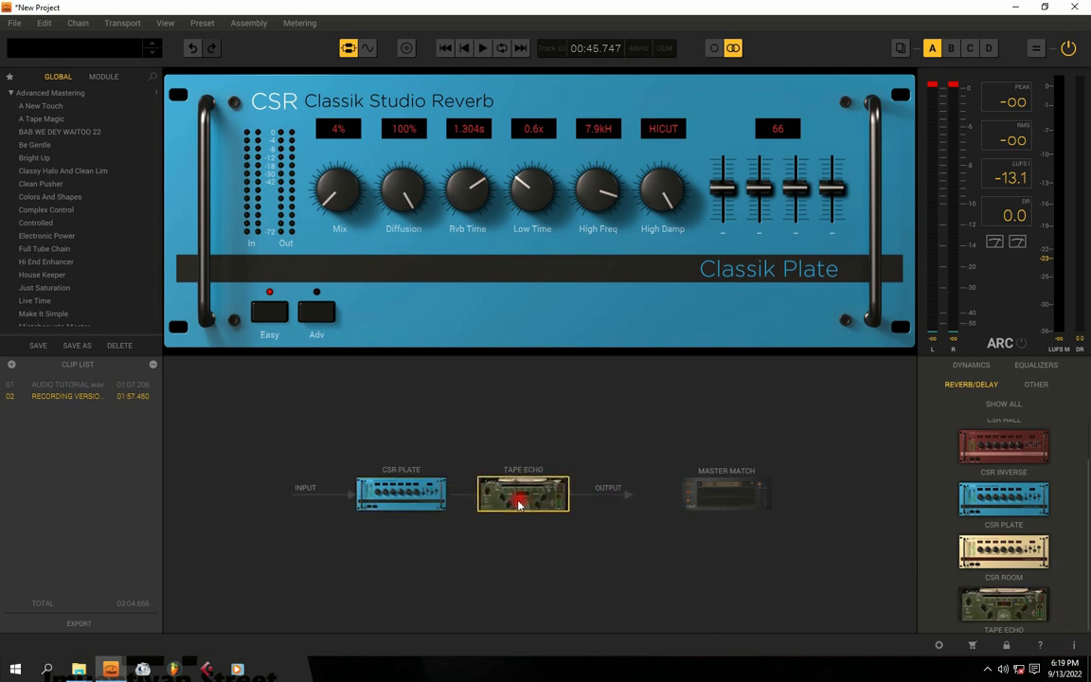
Audition the chain with Tape Echo, remove CSR Plate and restart playback
key(space)
key(space)
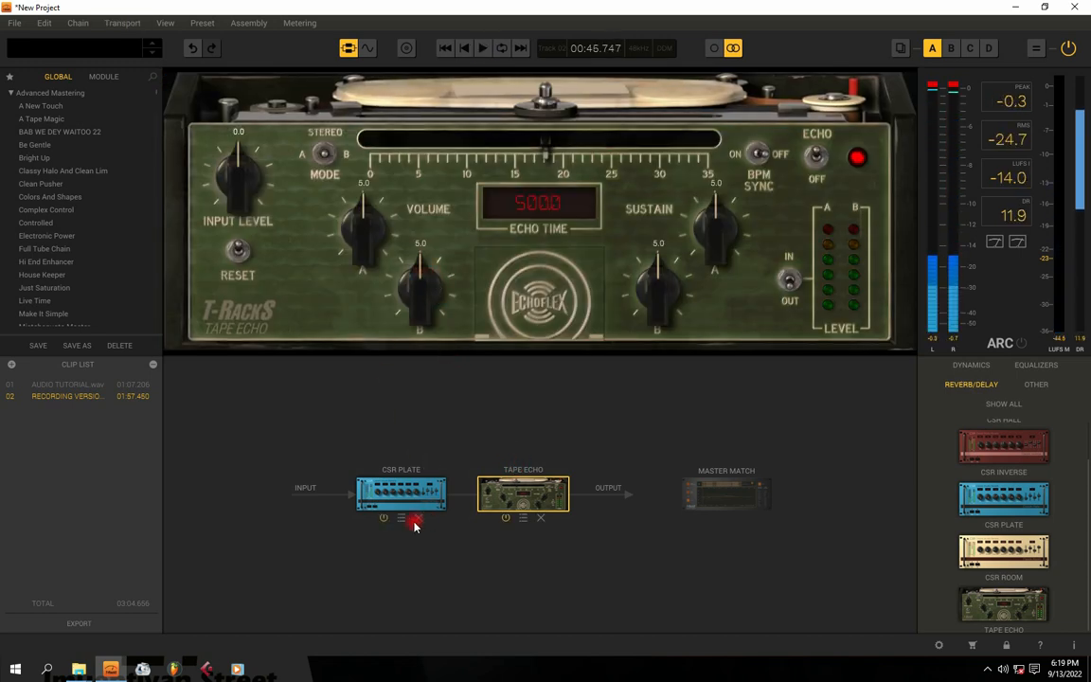
click(418, 516)
key(space)
key(space)
key(space)
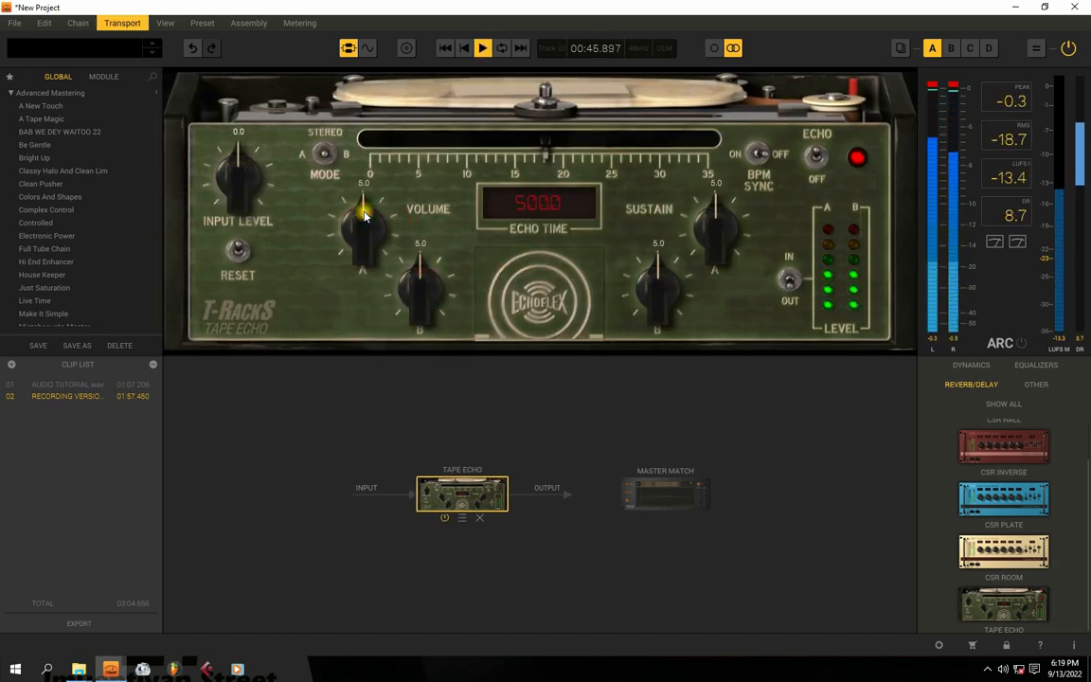
Lower both Tape Echo volumes, A and B, to 1.0 and stop playback
drag(365, 212, 409, 549)
drag(427, 278, 443, 526)
key(space)
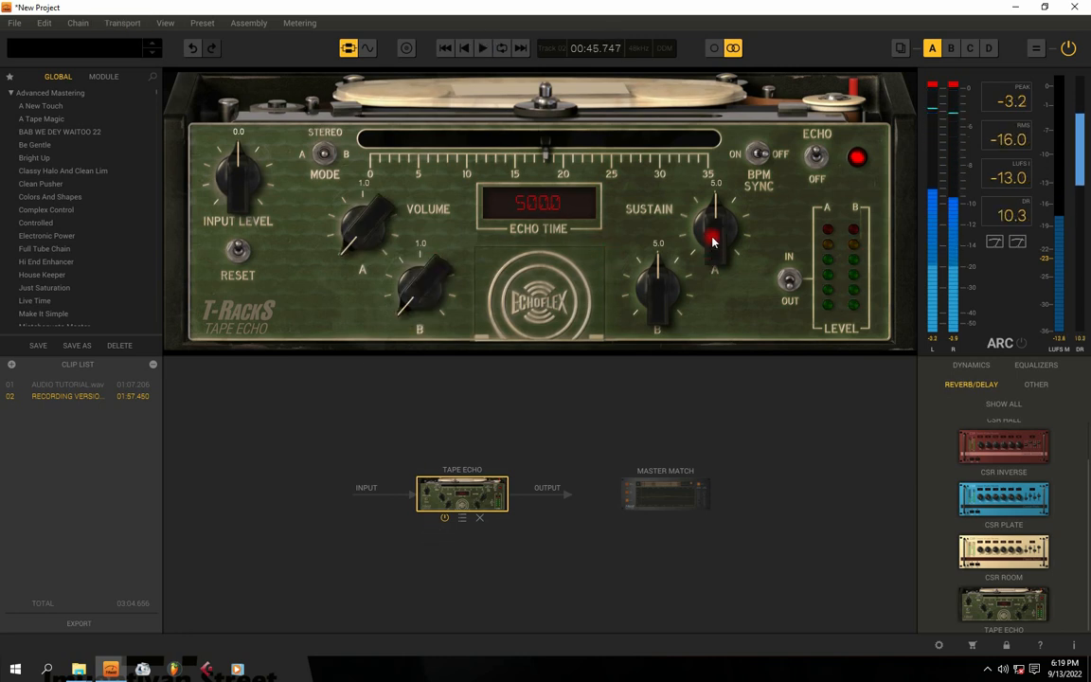
Lower both Tape Echo sustain controls, A and B, to 1.0 and audition the clip briefly
drag(713, 238, 709, 452)
drag(658, 284, 640, 497)
key(space)
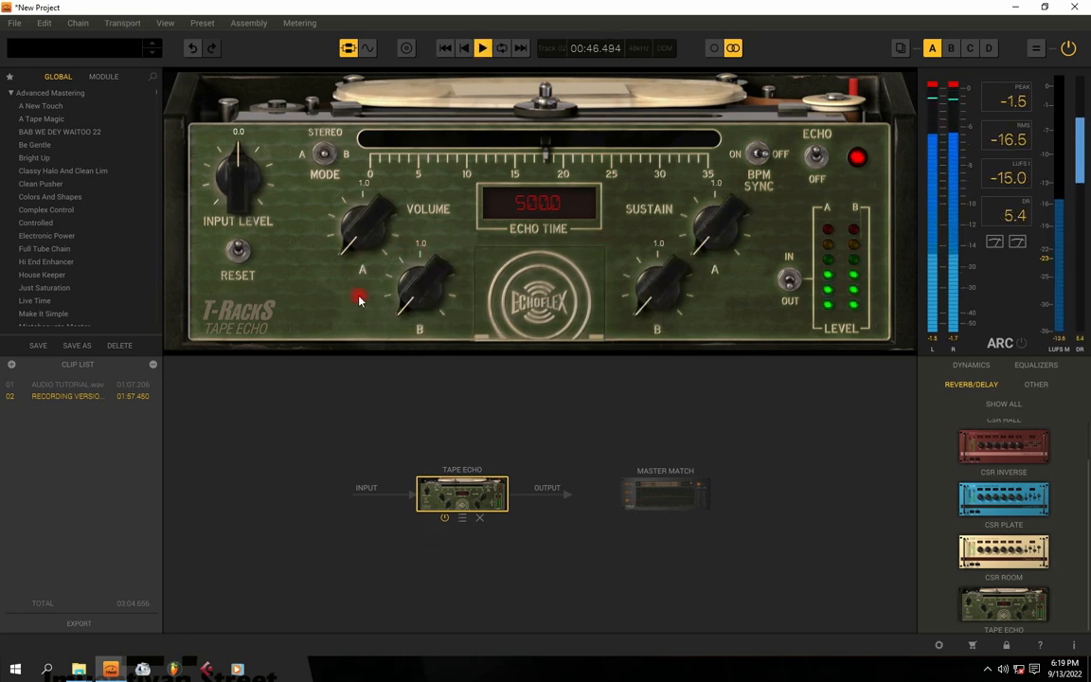
key(space)
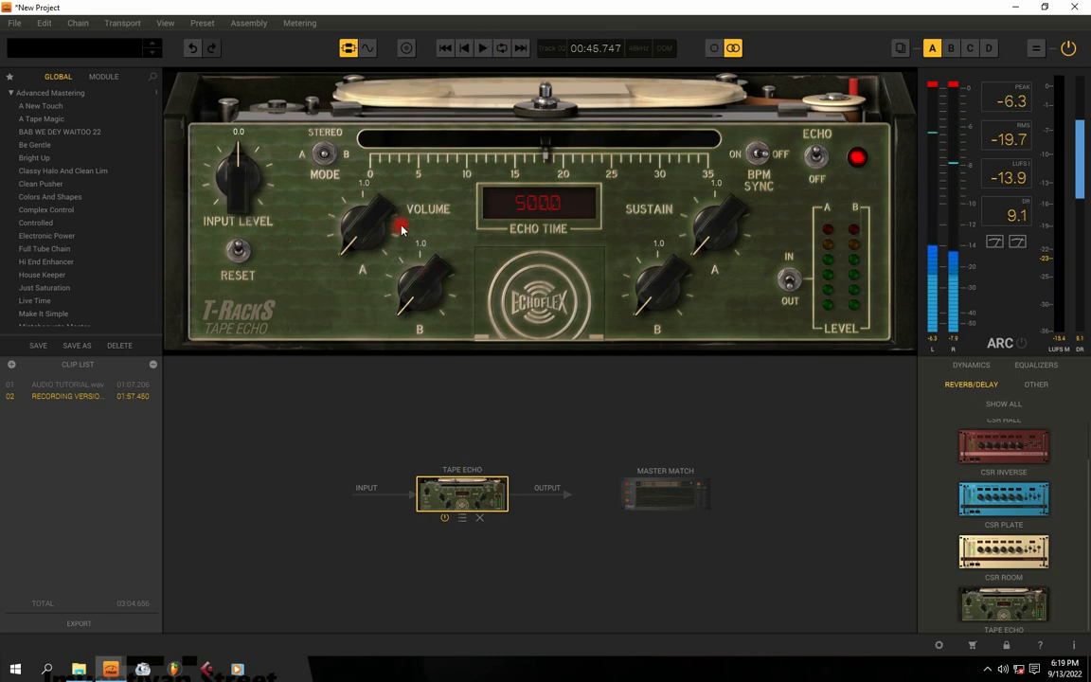
Raise Tape Echo volume A to 2.9 and volume B to 2.3 while auditioning, and stop playback
drag(368, 230, 357, 206)
key(space)
drag(416, 293, 360, 247)
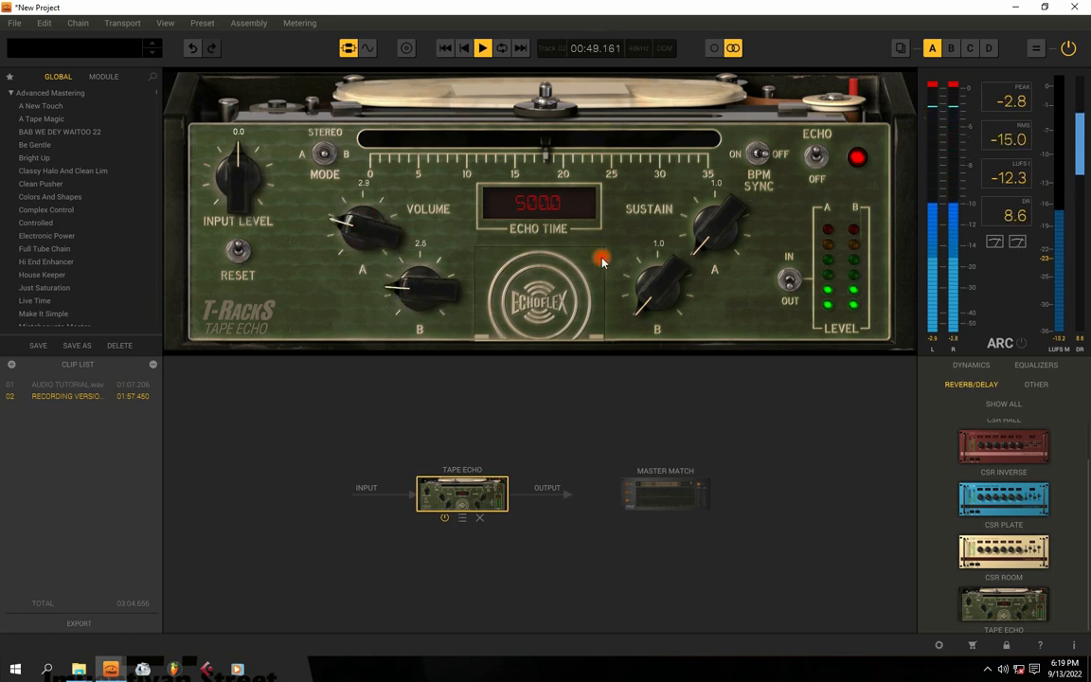
drag(416, 275, 412, 300)
key(space)
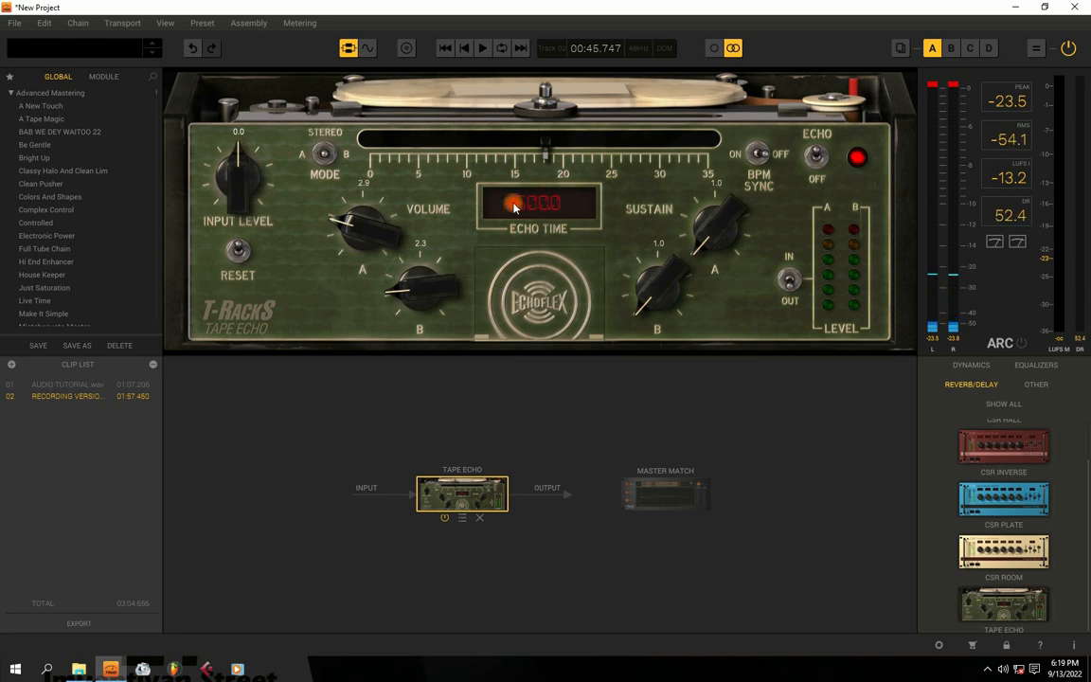
Set the echo time to 418.2 and both volumes to 1.5 while auditioning, and stop playback
mouse_move(547, 152)
mouse_down()
mouse_move(462, 159)
mouse_move(514, 153)
mouse_up()
key(space)
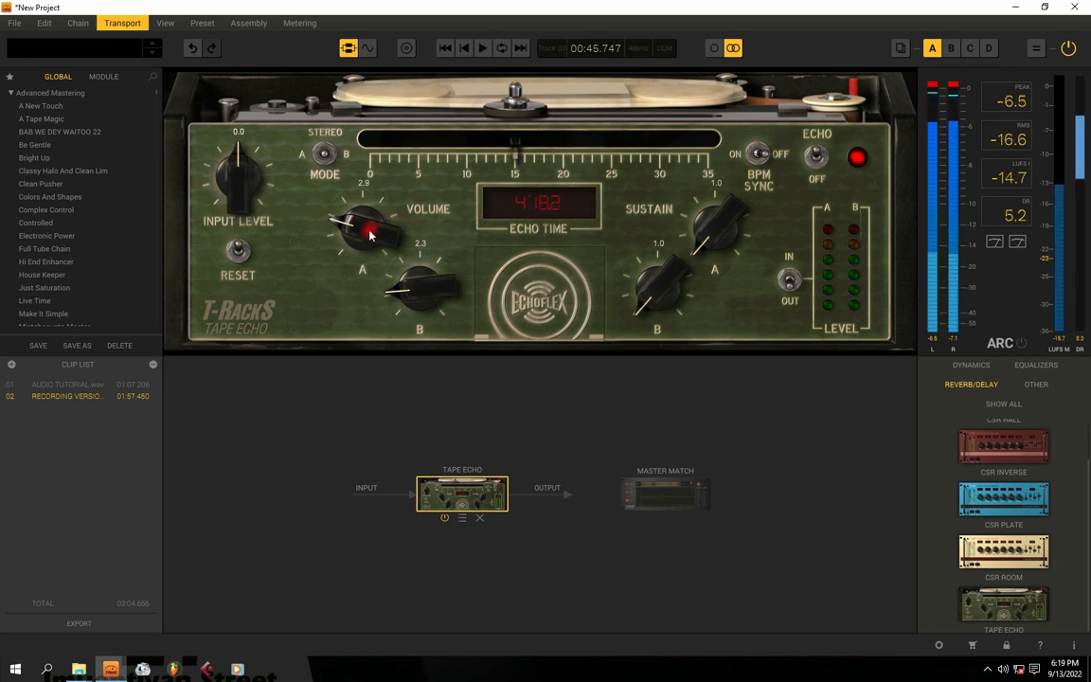
drag(398, 288, 409, 308)
drag(372, 231, 414, 324)
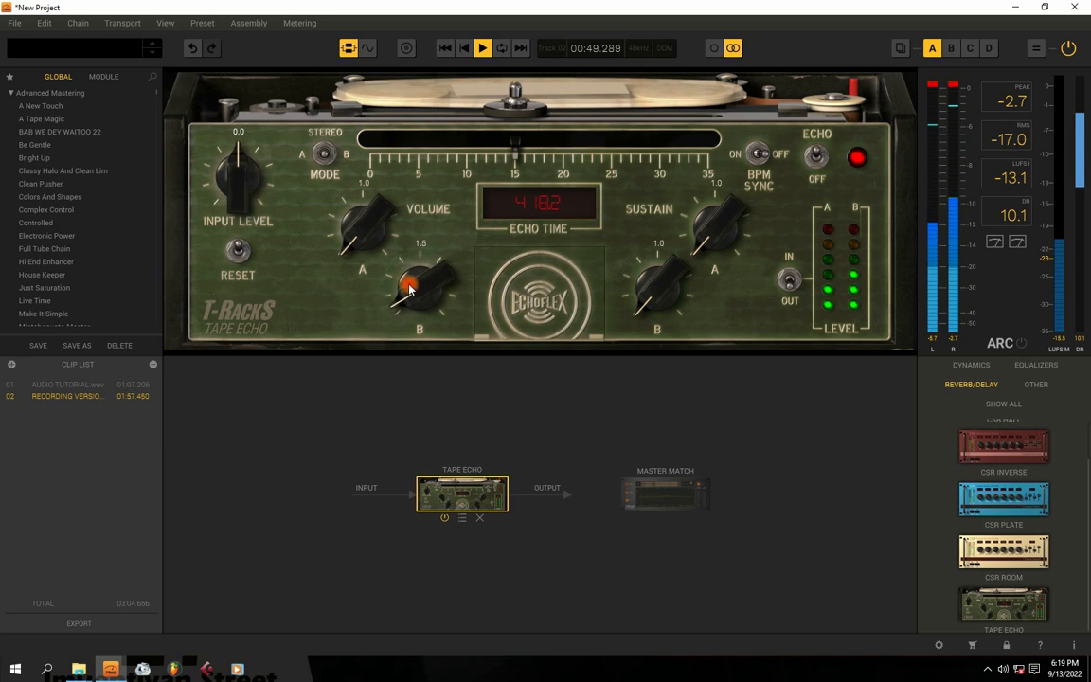
drag(378, 239, 360, 224)
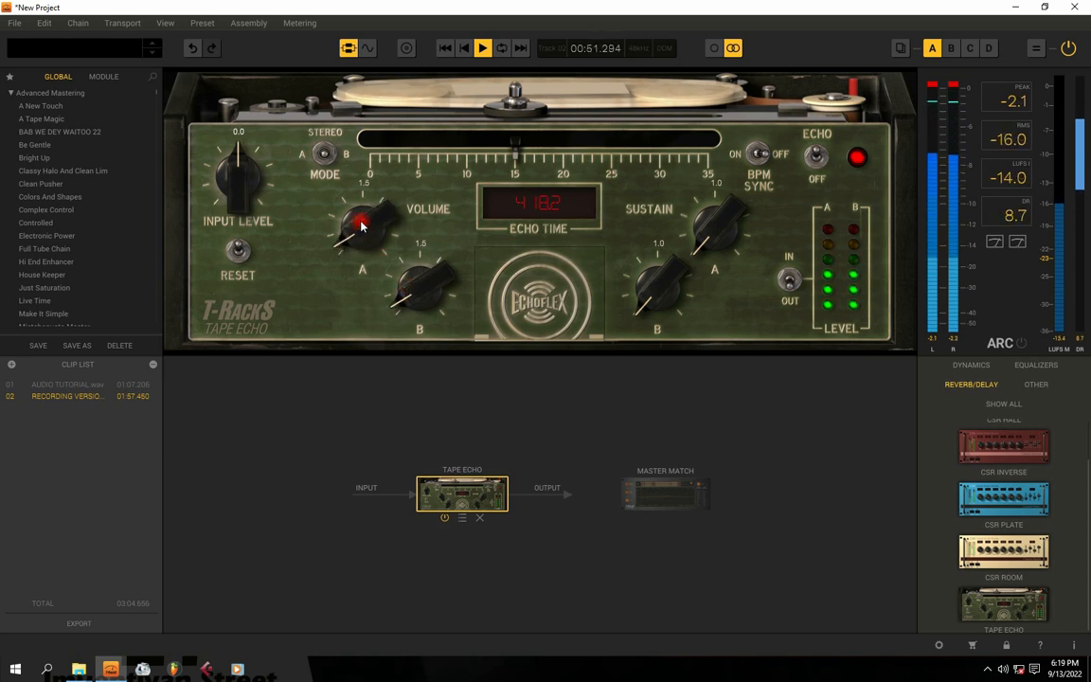
key(space)
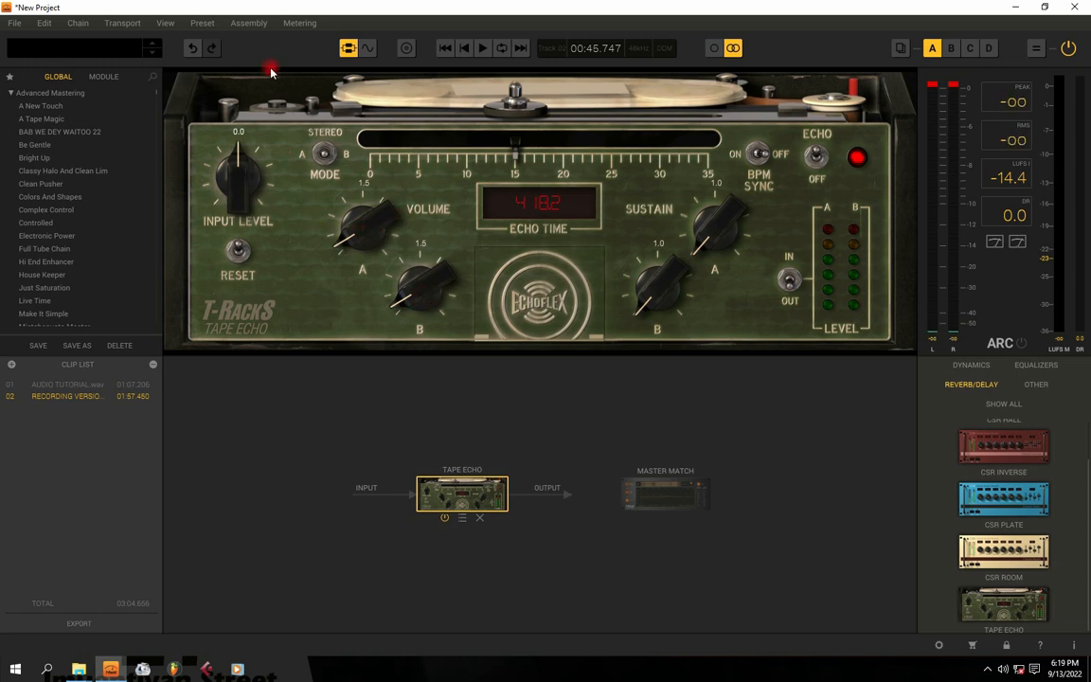
Show the clip's waveform and place the playback position at 00:26.863, shortly after the gap in the audio
click(367, 47)
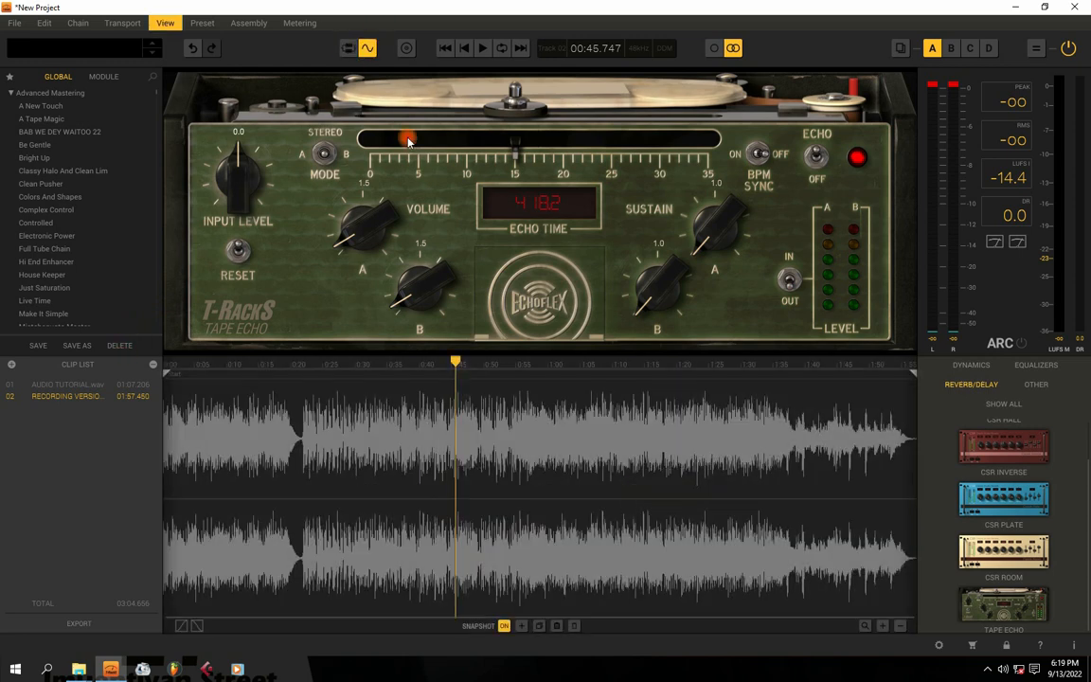
click(214, 408)
click(608, 428)
click(479, 603)
click(334, 409)
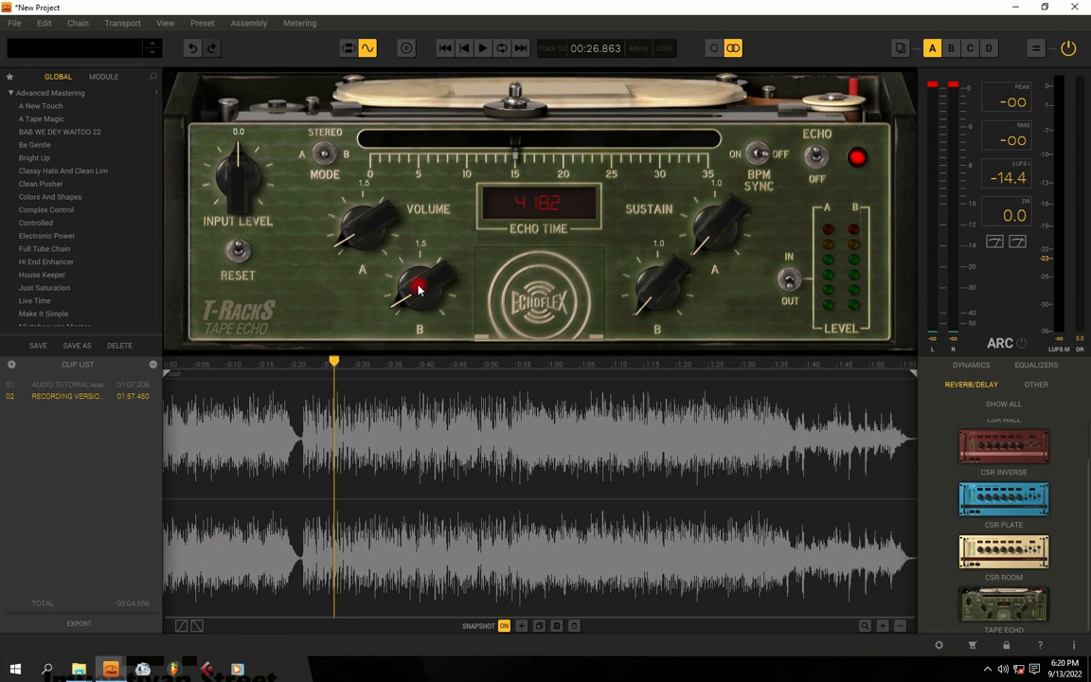
Fine-tune Tape Echo volume A to 1.5 and volume B to 1.4, auditioning from the new position
drag(419, 288, 441, 402)
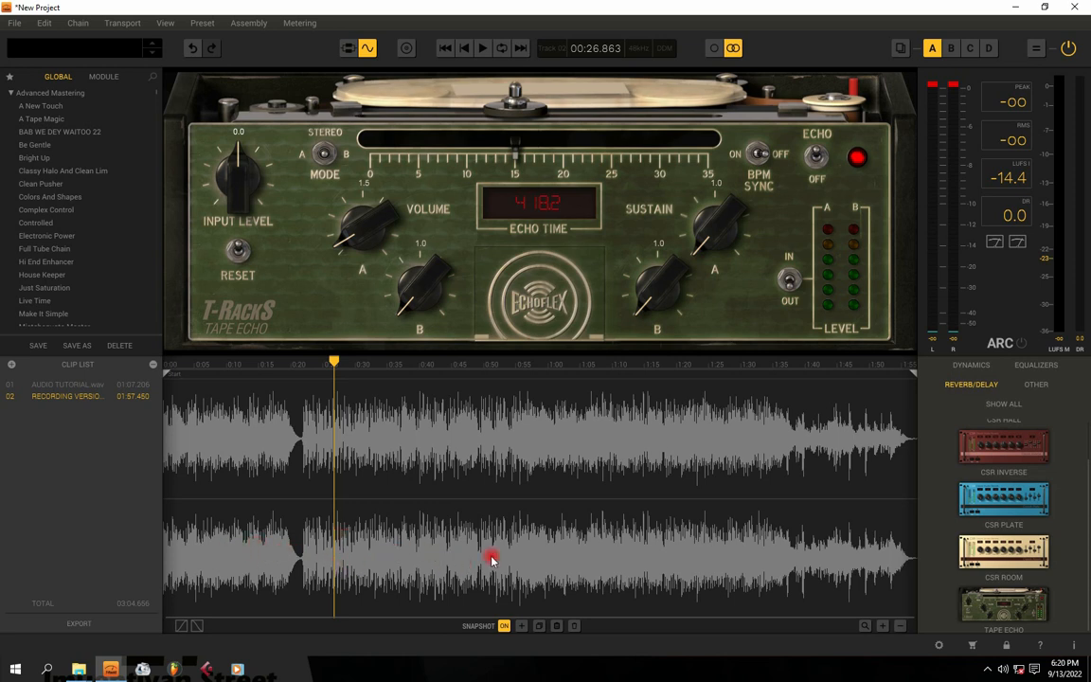
drag(358, 237, 357, 236)
drag(425, 296, 417, 281)
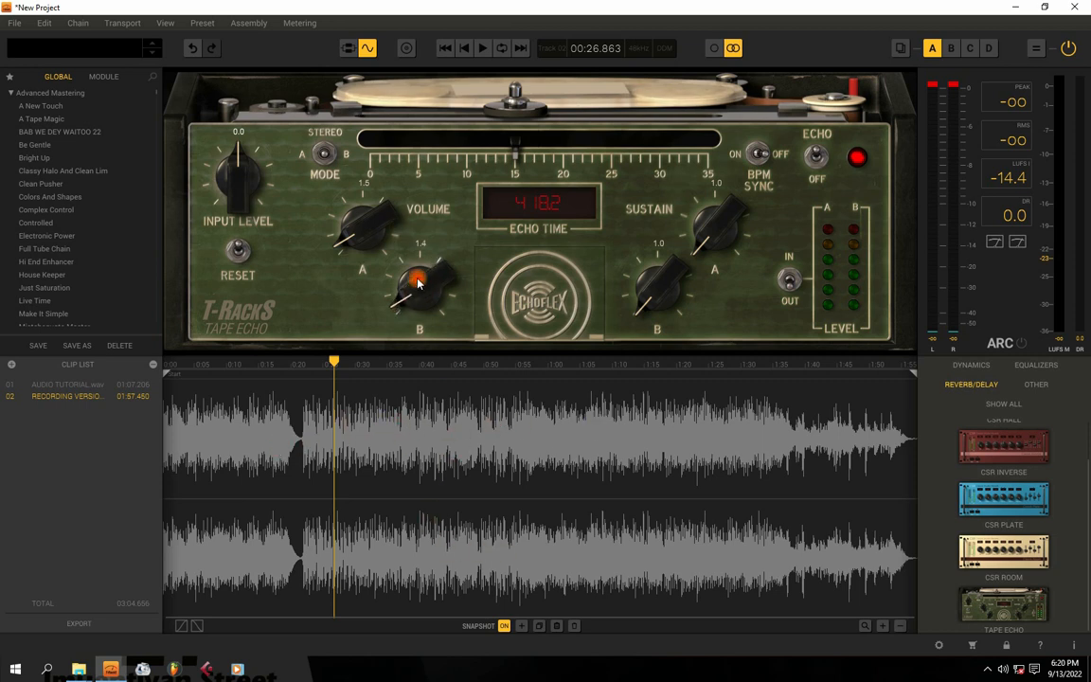
drag(372, 232, 371, 180)
drag(417, 286, 417, 282)
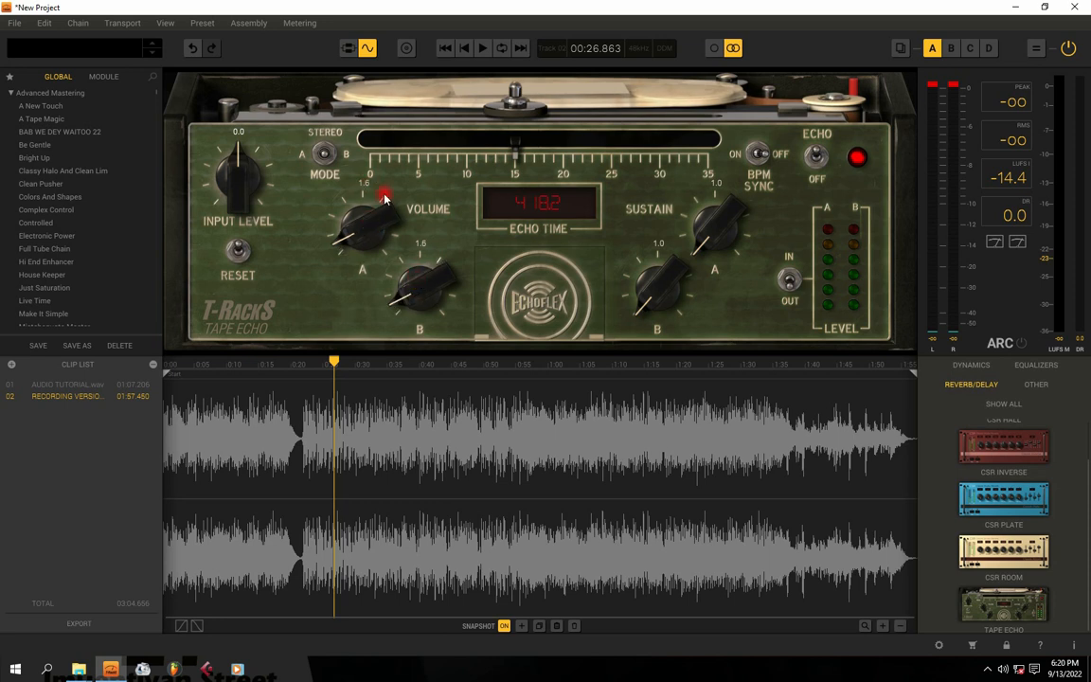
key(space)
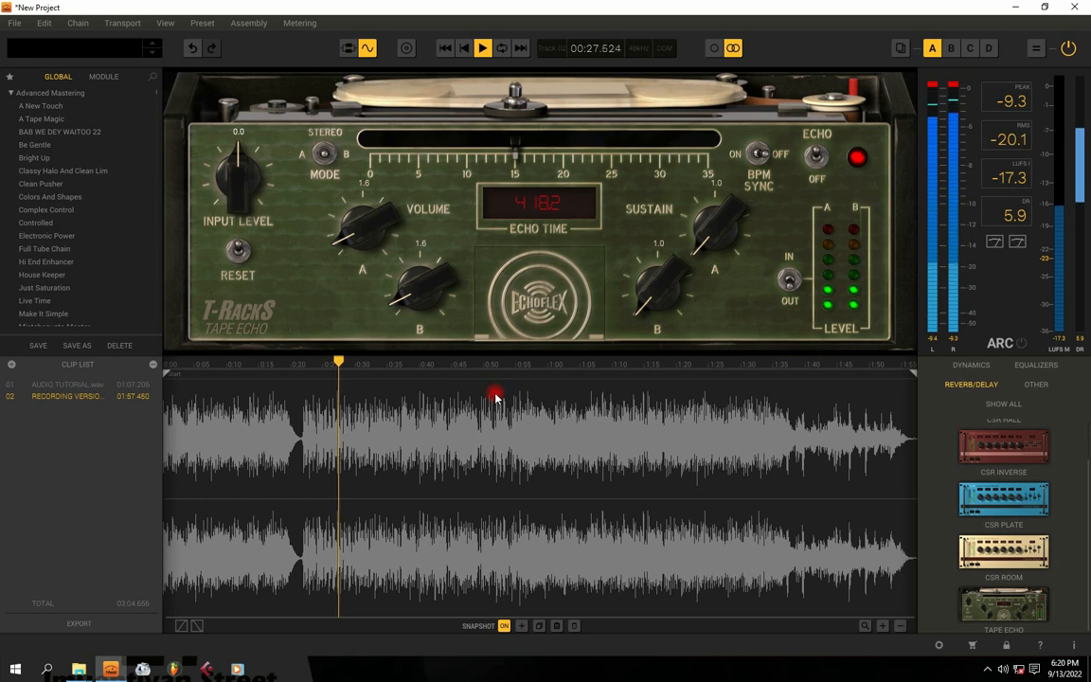
drag(407, 298, 407, 305)
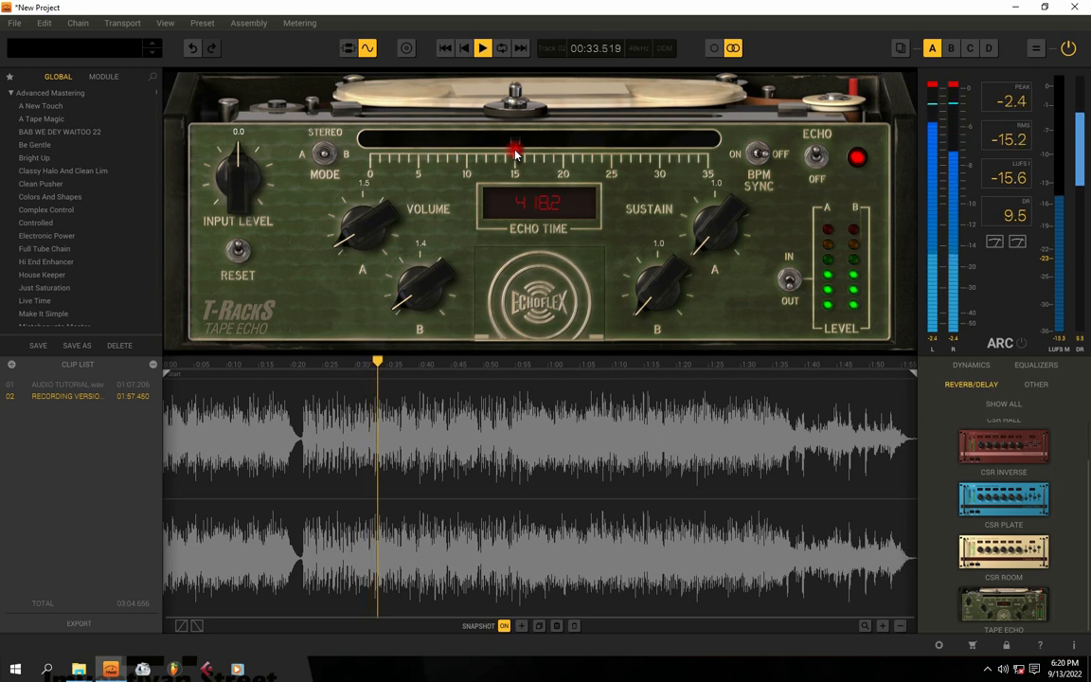
key(space)
Set sustain A to 2.0 and sustain B to 2.1 while auditioning, and stop playback
drag(640, 297, 660, 284)
drag(706, 236, 711, 178)
key(space)
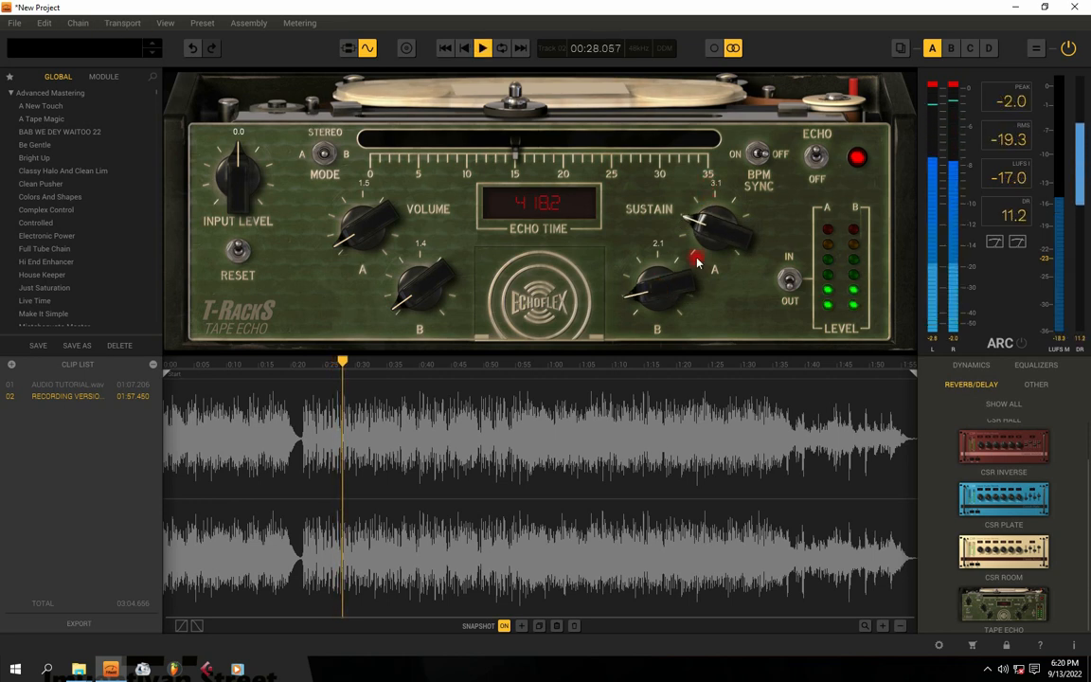
drag(706, 226, 716, 256)
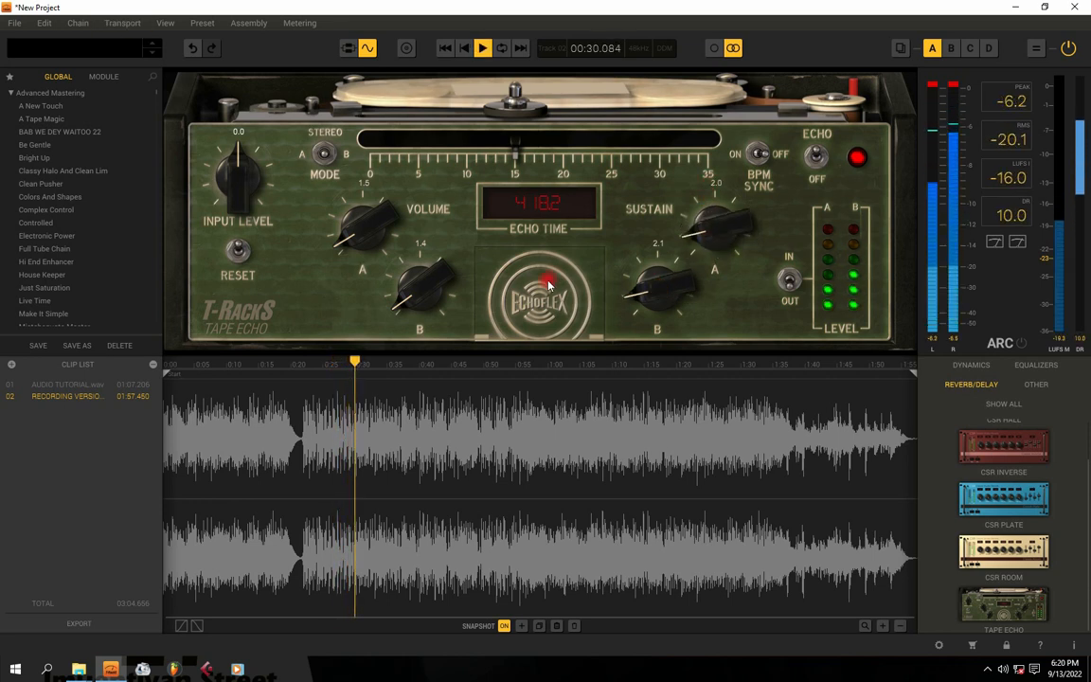
key(space)
Select the AUDIO TUTORIAL.wav clip and add Tape Echo to its processing chain
click(74, 385)
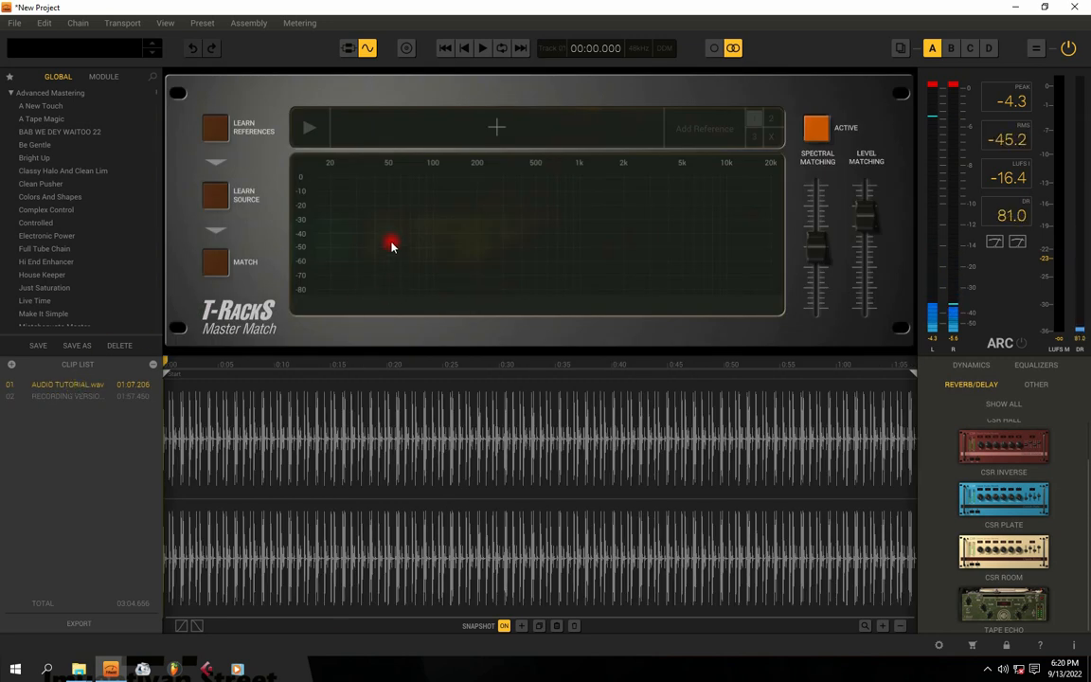
click(348, 48)
drag(986, 597, 460, 493)
click(459, 494)
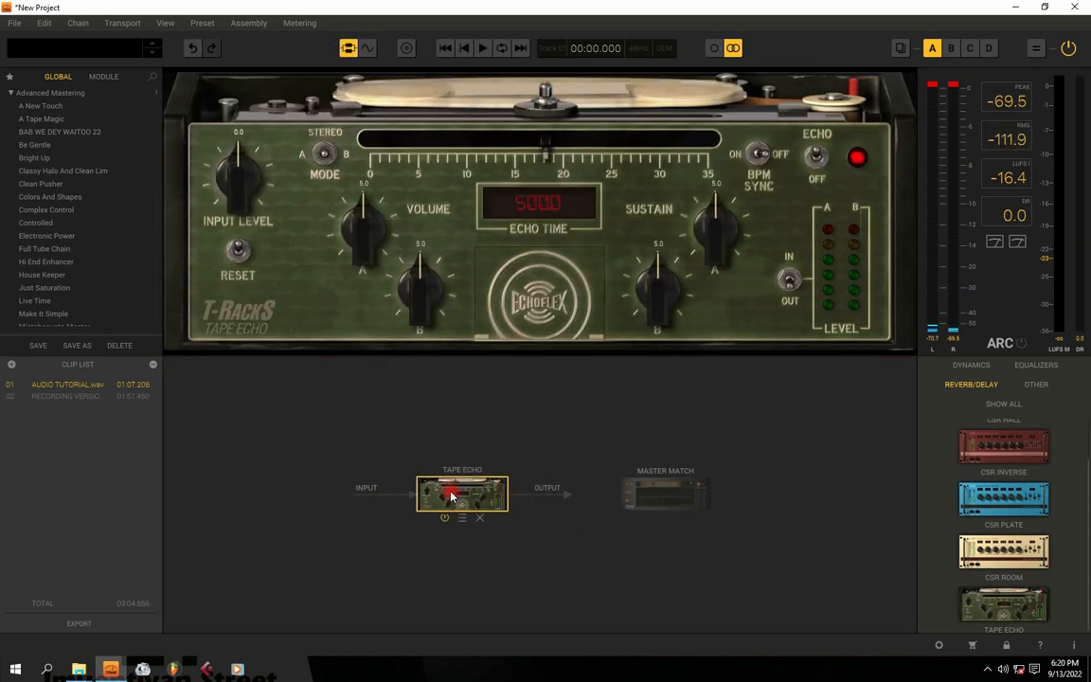
Lower both Tape Echo volumes to 1.0 and, with the waveform shown, set the echo time to 100.0
drag(419, 289, 389, 374)
drag(363, 227, 336, 367)
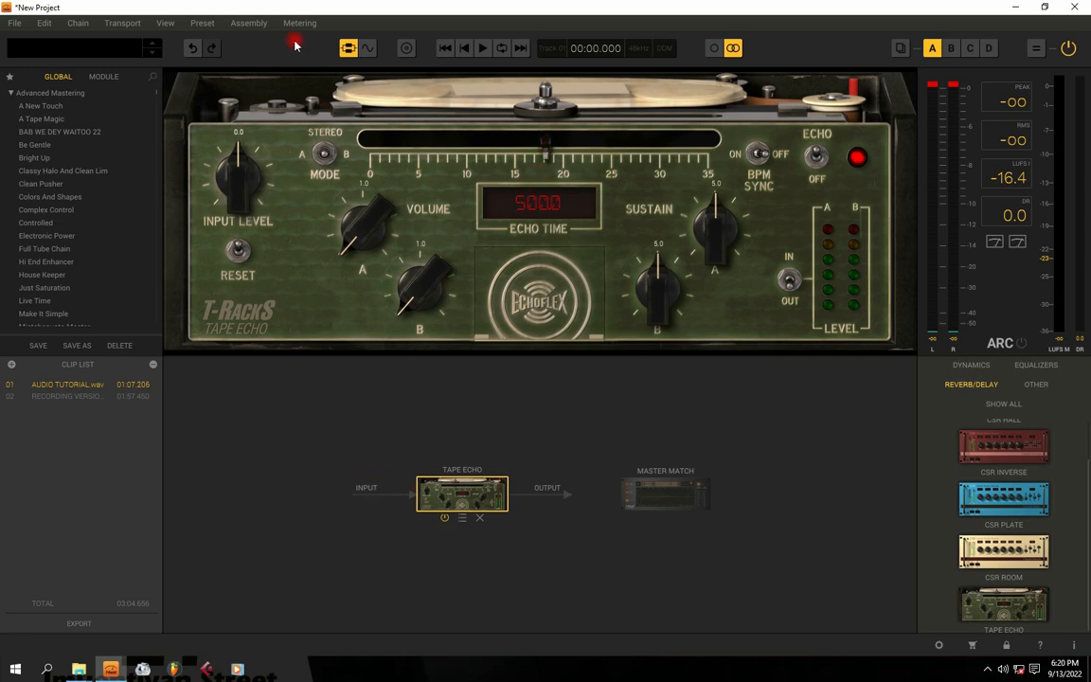
click(368, 48)
click(544, 198)
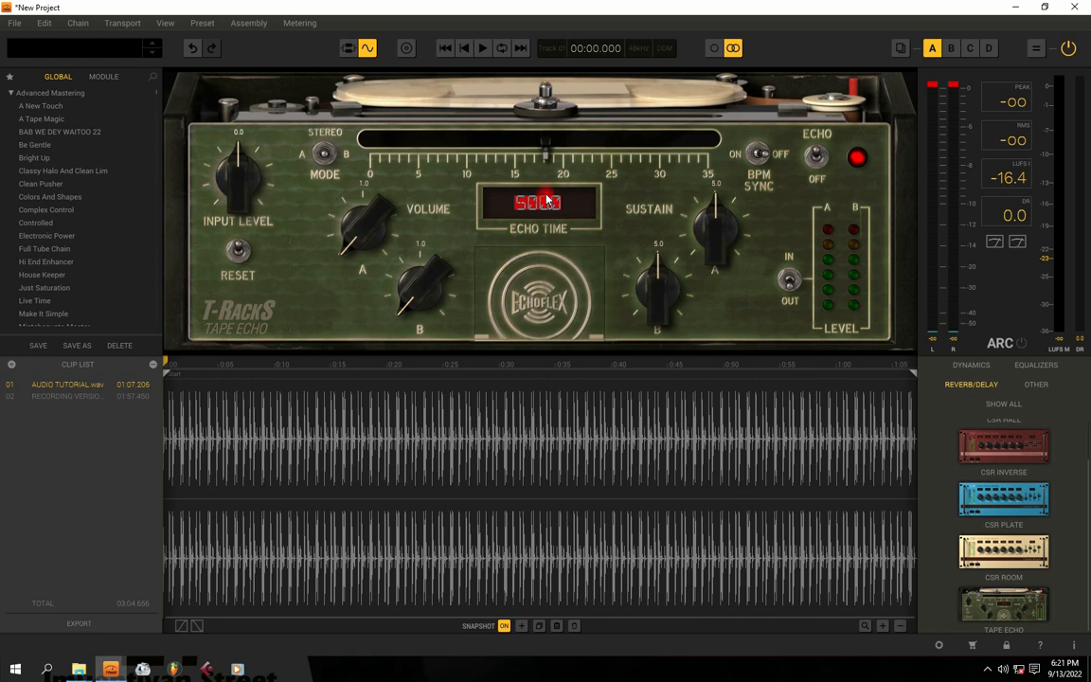
key(BackSpace)
key(Return)
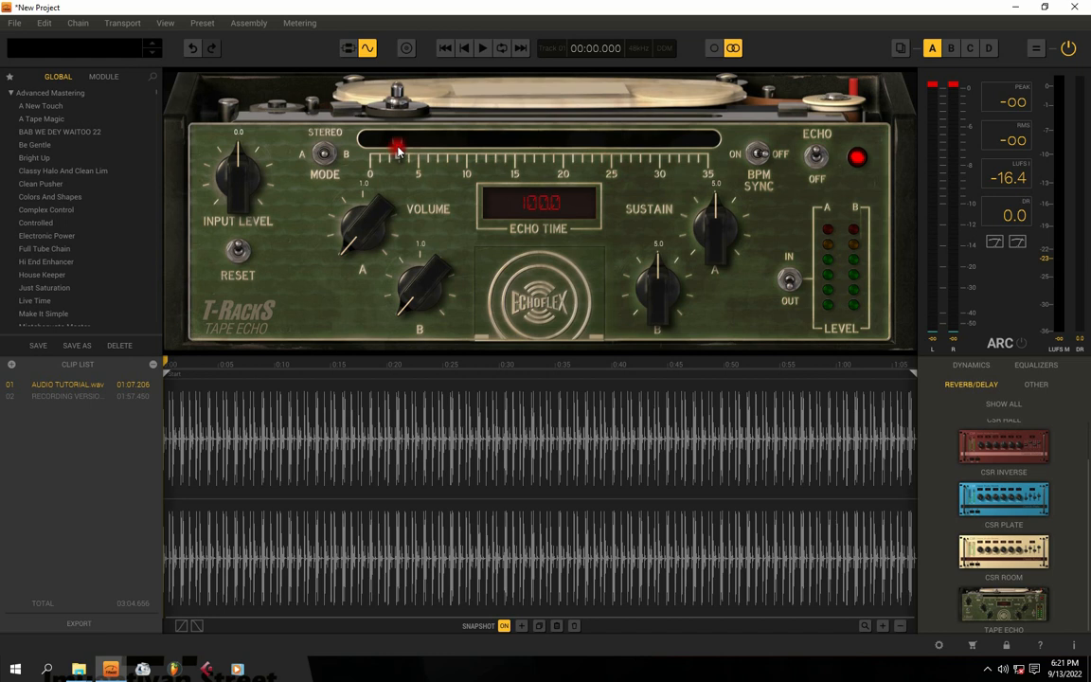
Audition the clip while raising both volumes to 1.4 and setting the echo time to 153.4
key(space)
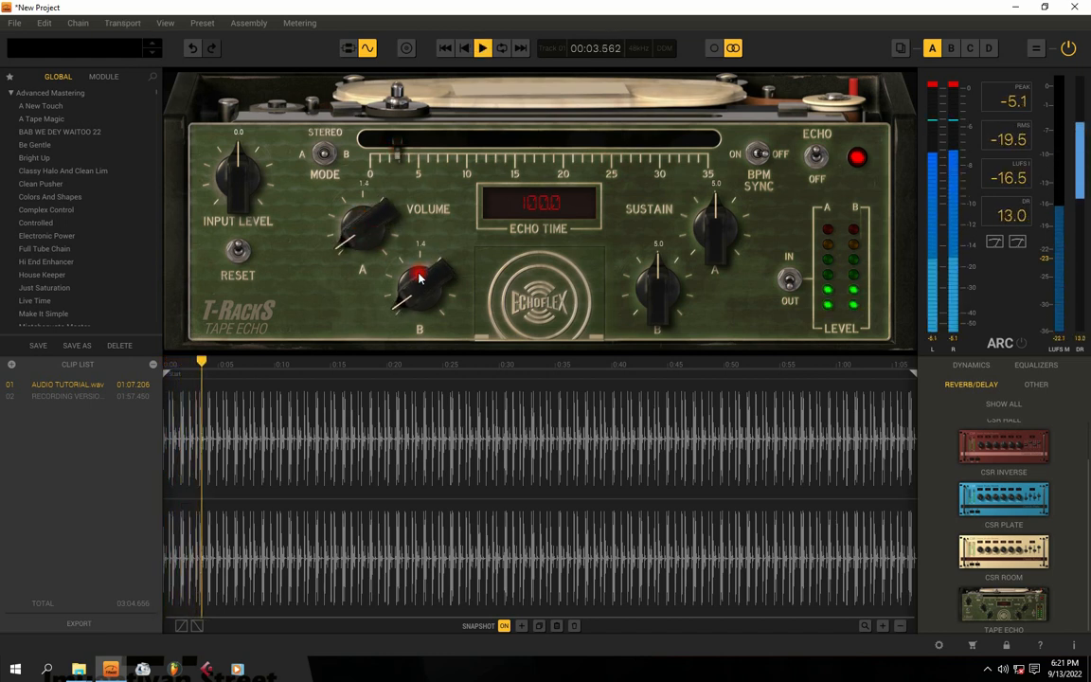
key(space)
drag(401, 149, 421, 148)
key(space)
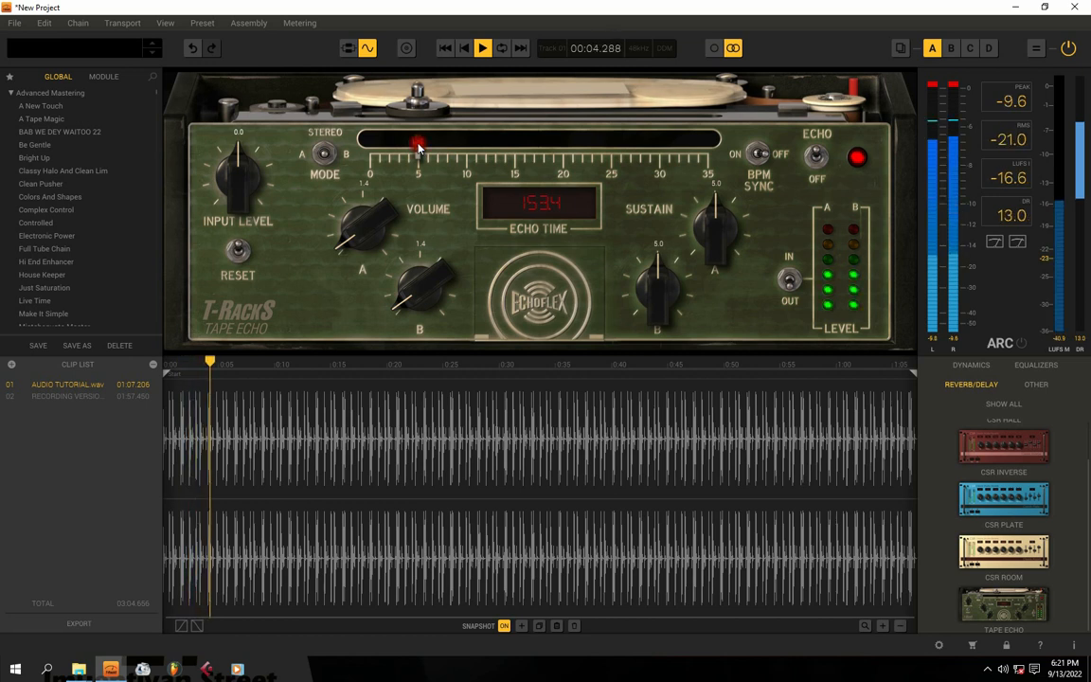
key(space)
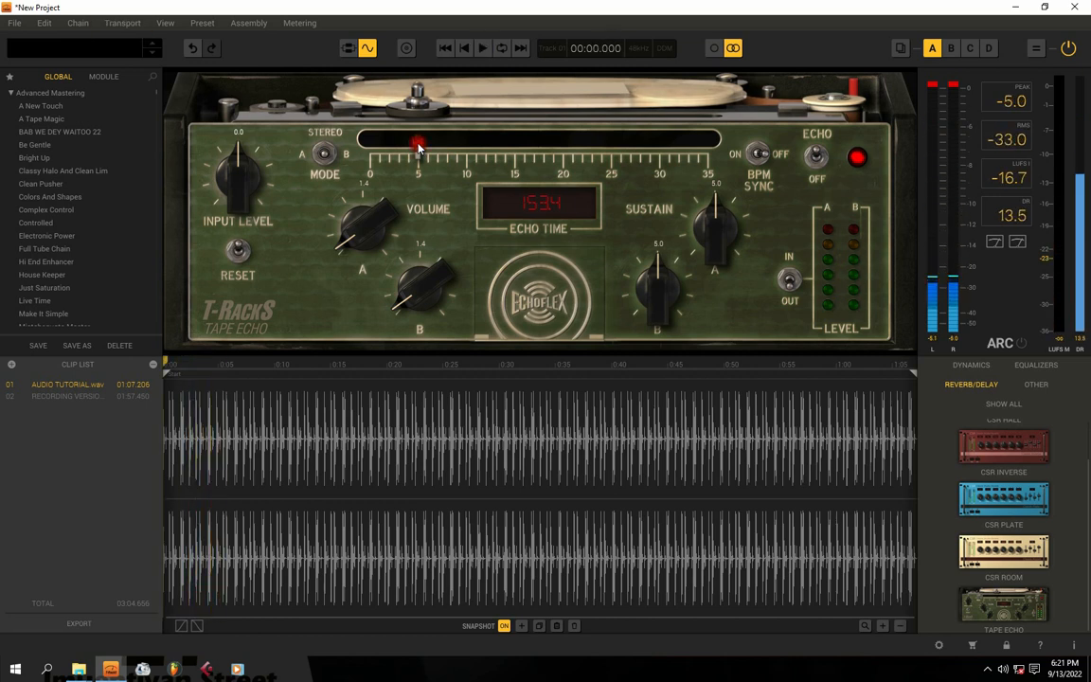
Lower Tape Echo volumes A and B back to 1.0 and audition the nearly dry clip
drag(365, 230, 405, 348)
drag(421, 288, 429, 381)
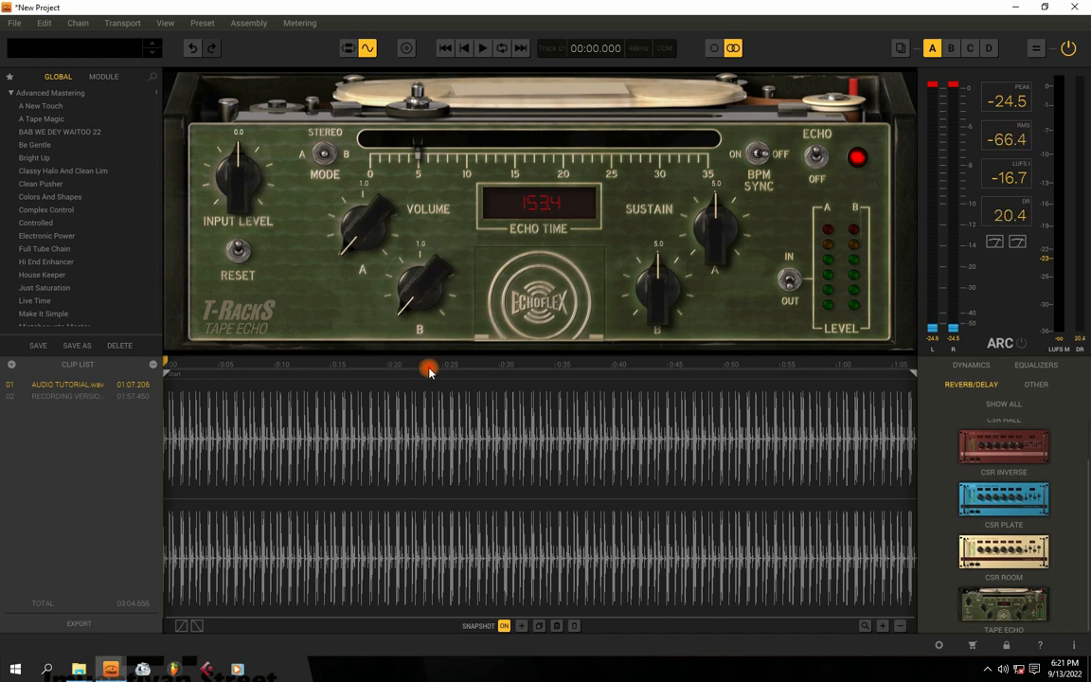
key(space)
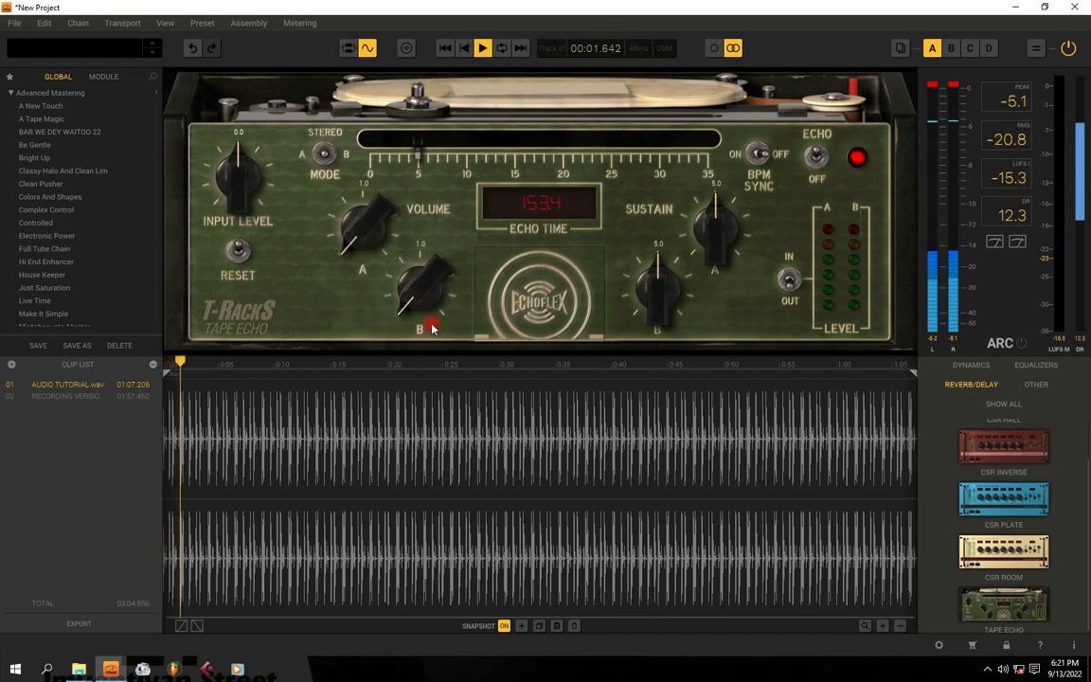
key(space)
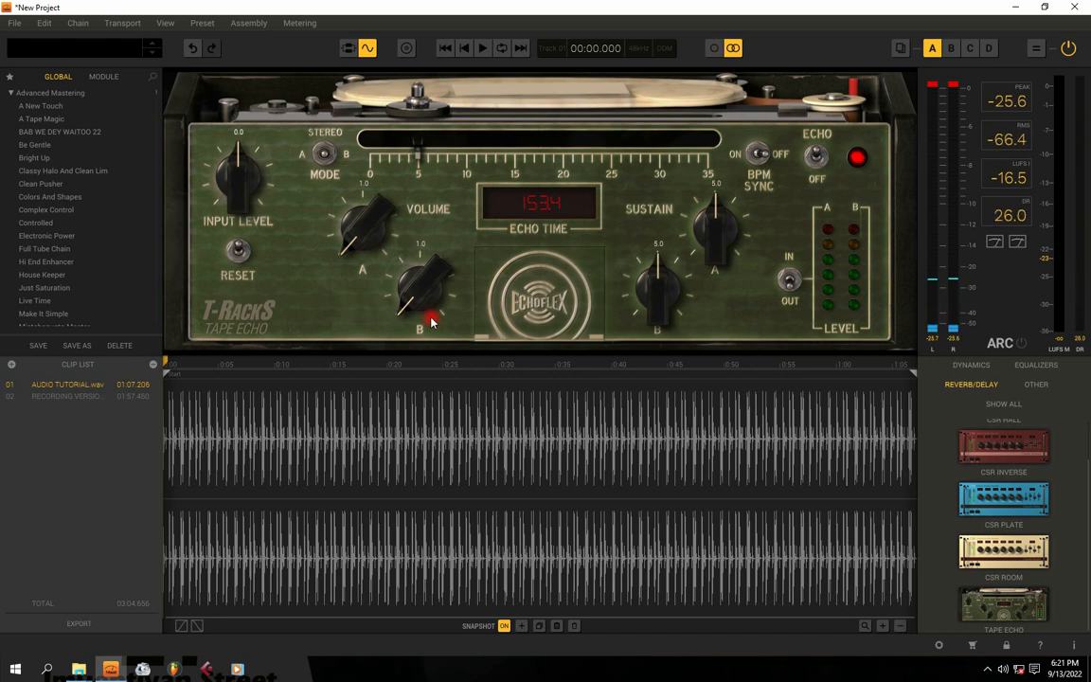
Raise both Tape Echo volumes to 1.5 and audition the clip from its start
drag(409, 303, 418, 279)
drag(370, 221, 367, 207)
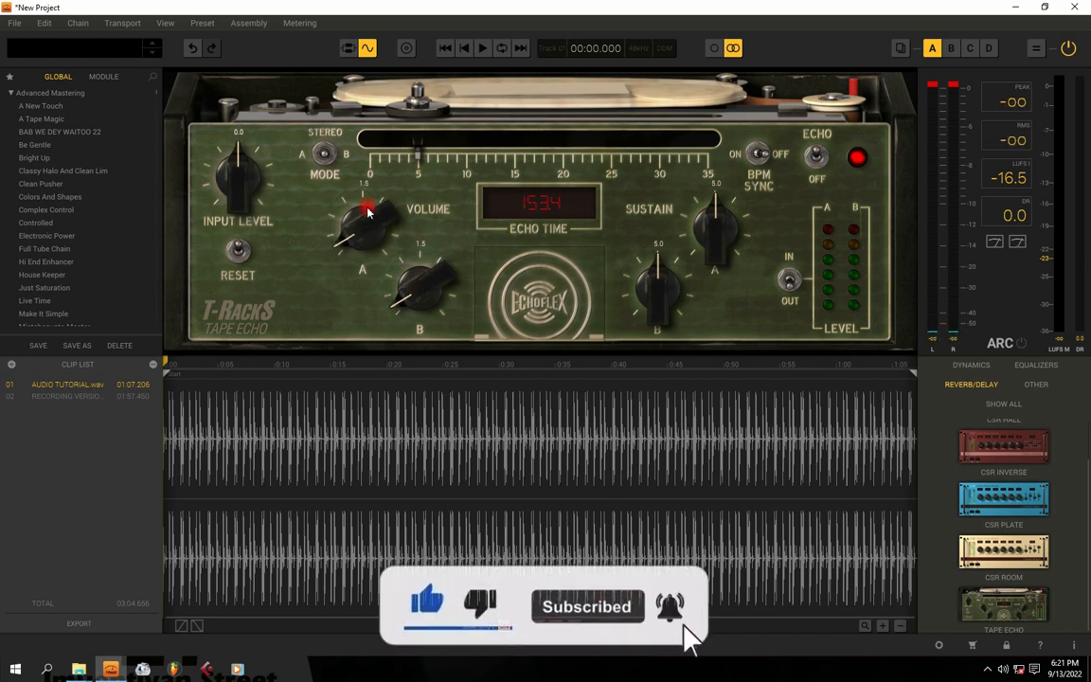
key(space)
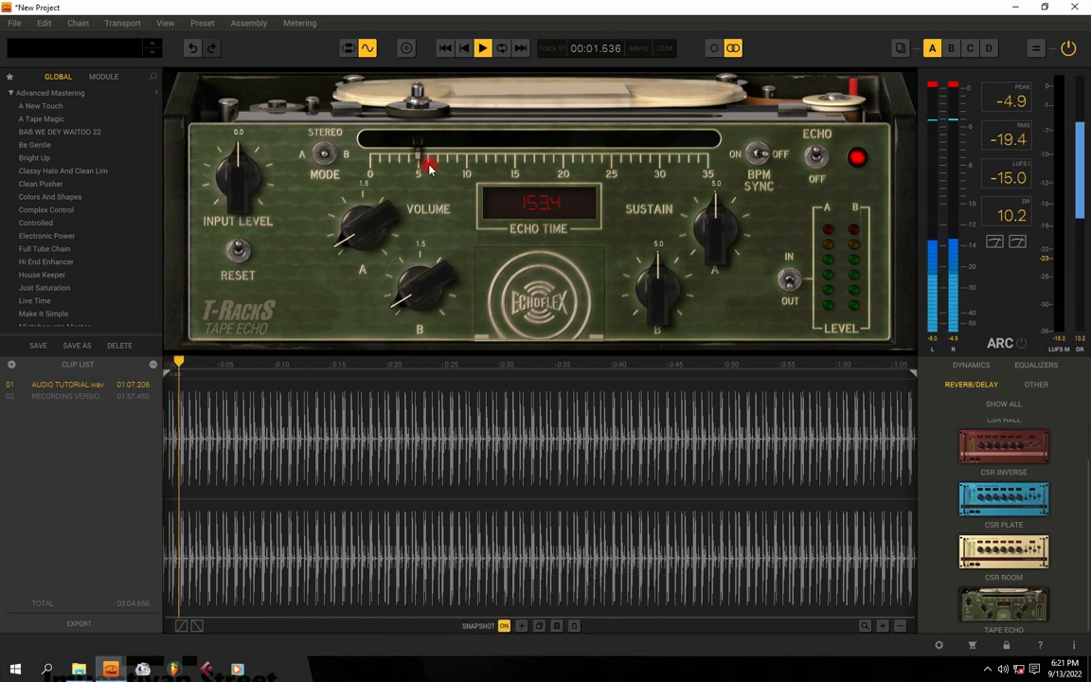
key(space)
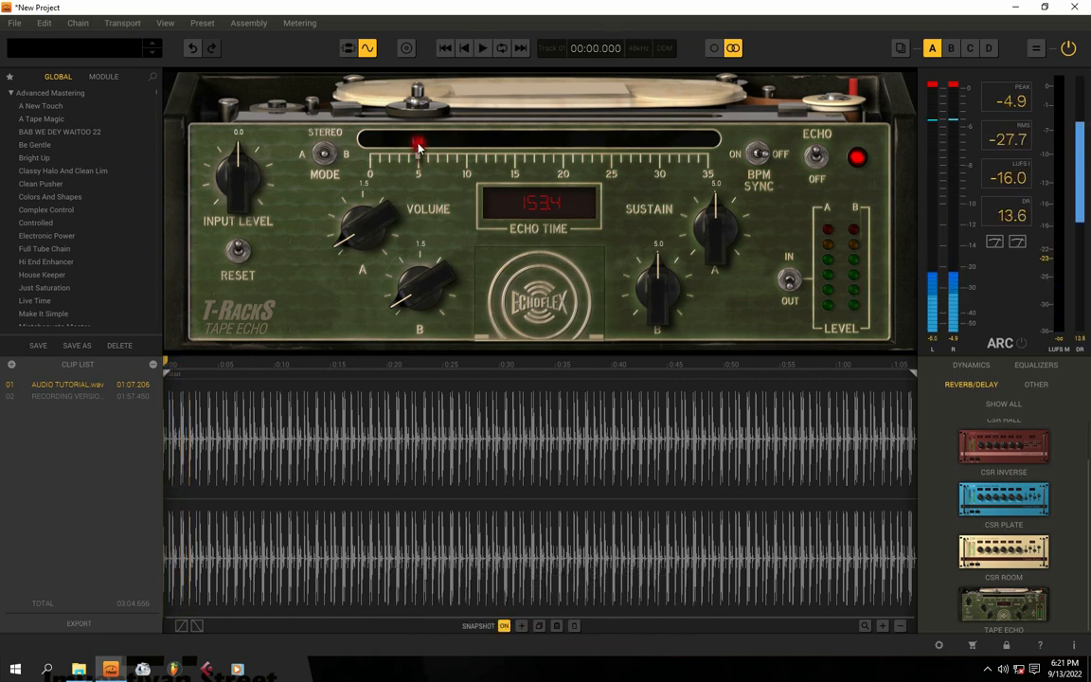
Set the echo time to 308.7 while auditioning the clip, and stop playback
drag(418, 144, 469, 152)
key(space)
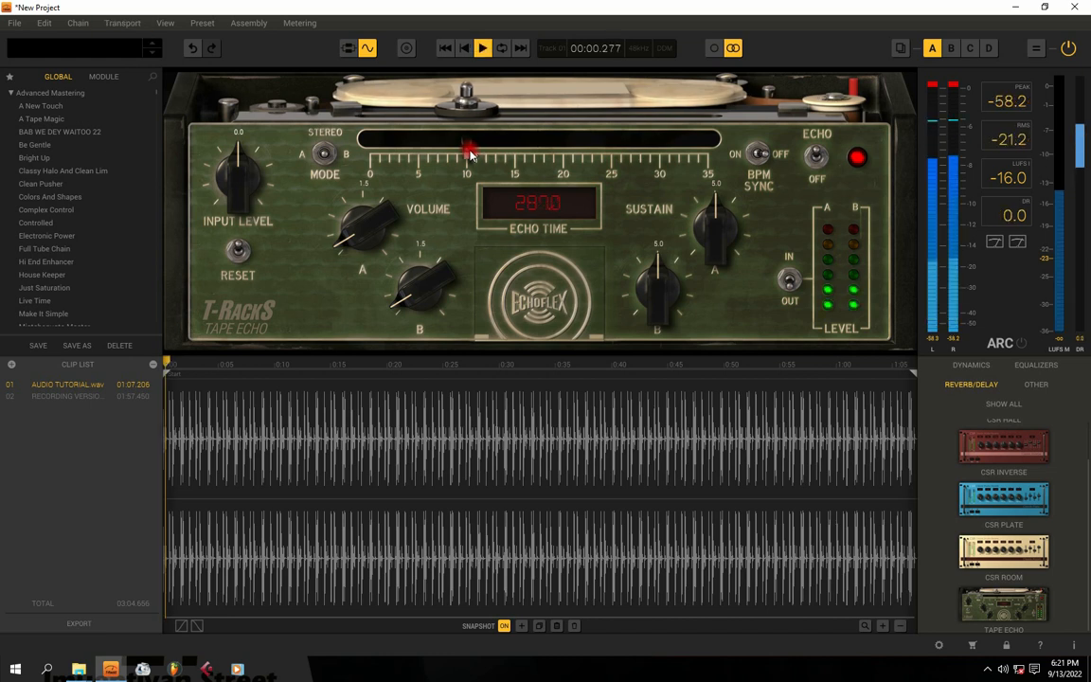
drag(469, 151, 476, 152)
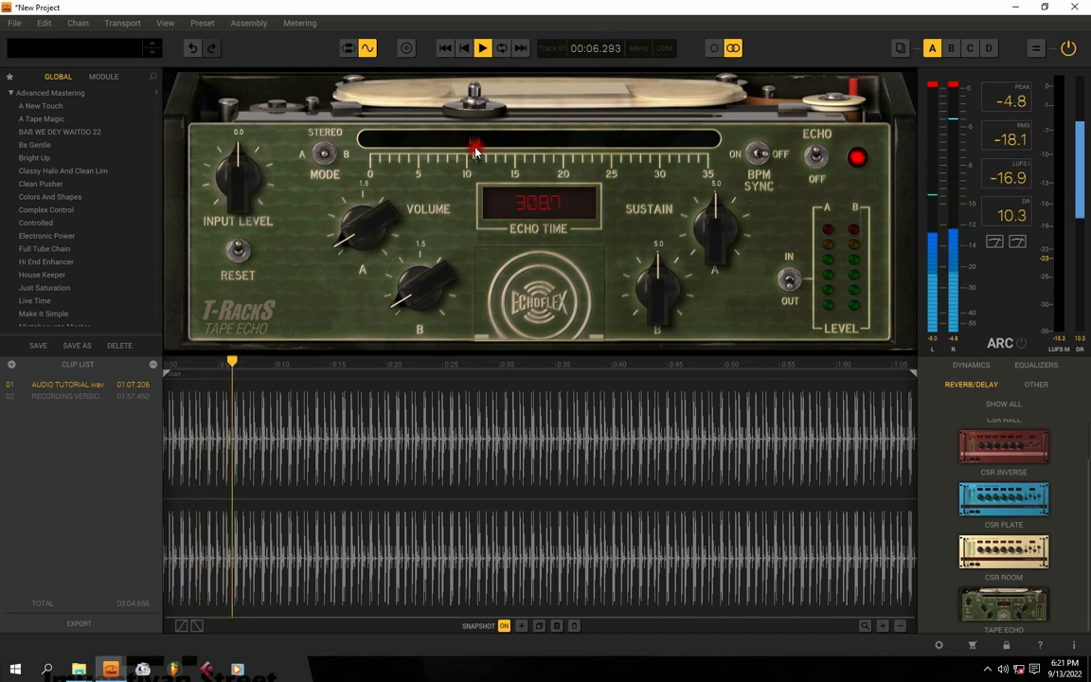
key(space)
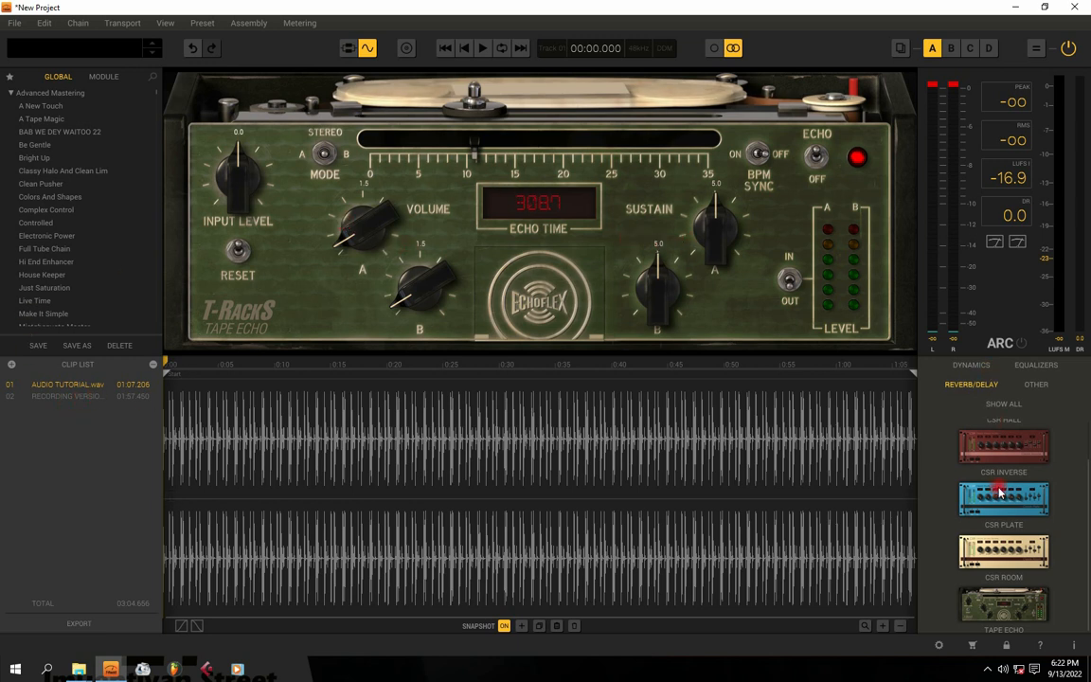
scroll(999, 516, up, 1)
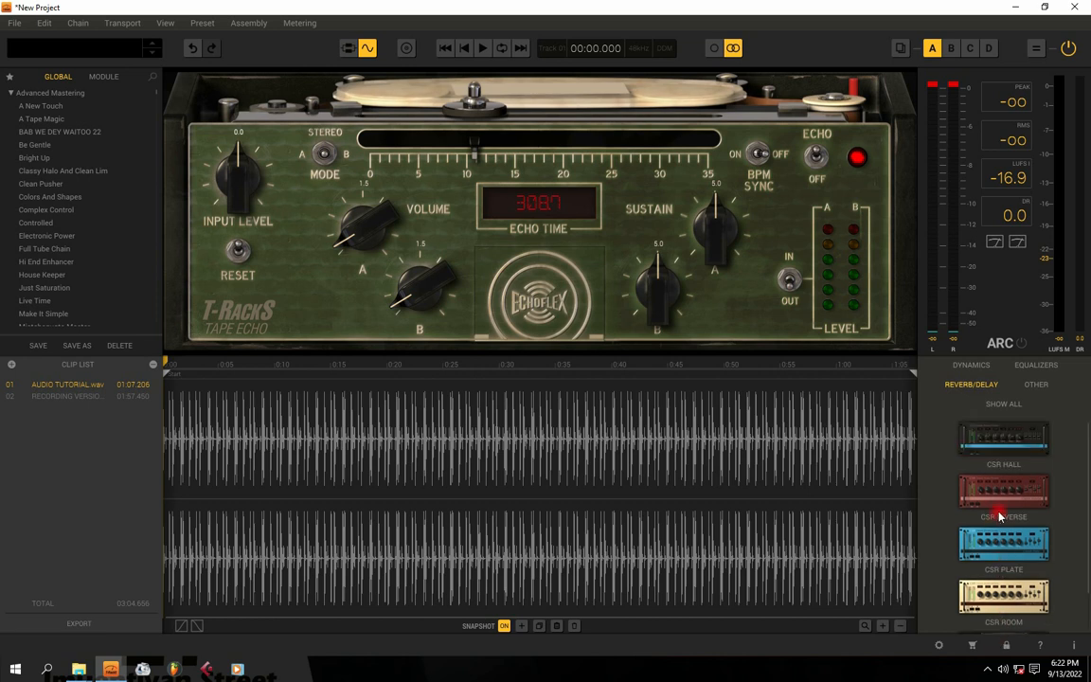
Select the second clip in the clip list and show the modules of the Other category
click(996, 403)
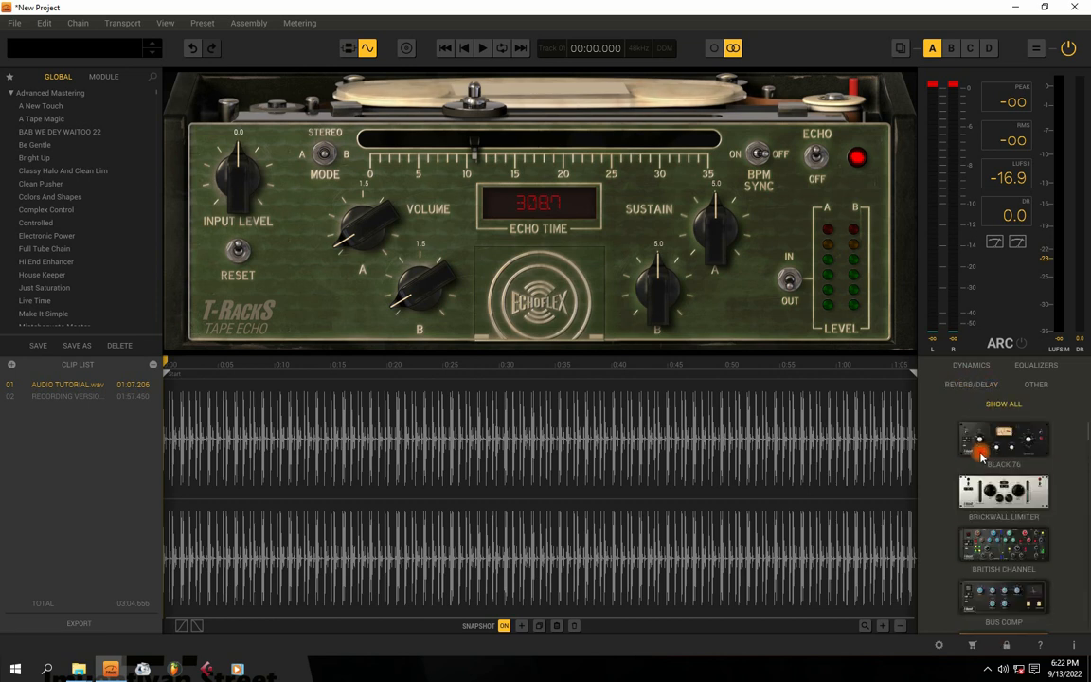
click(963, 385)
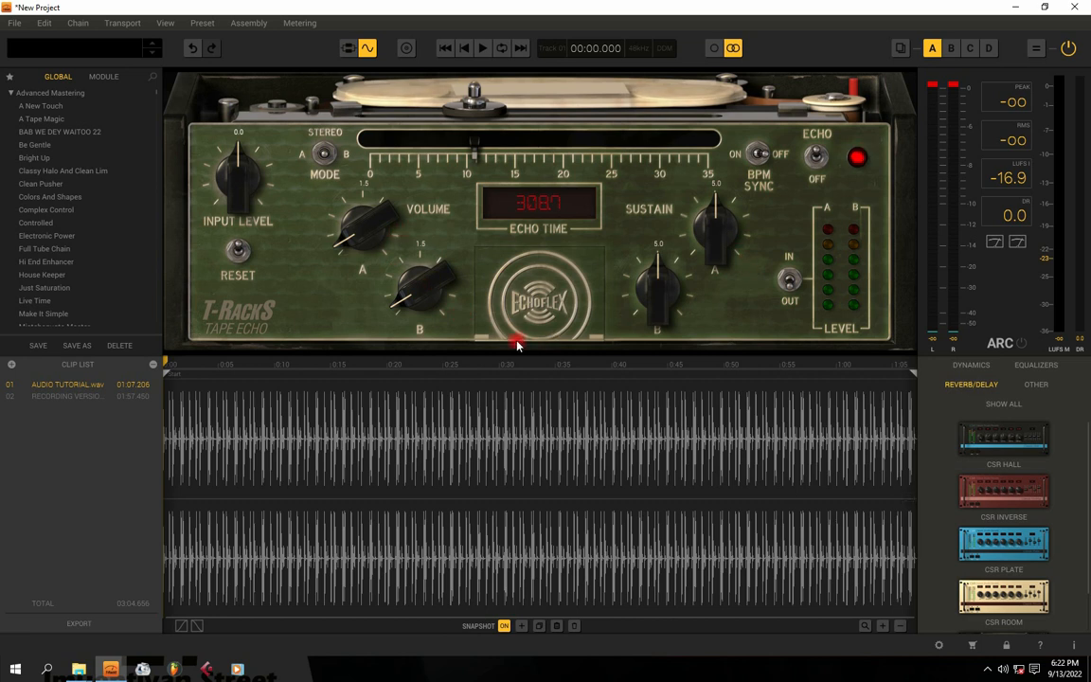
click(95, 397)
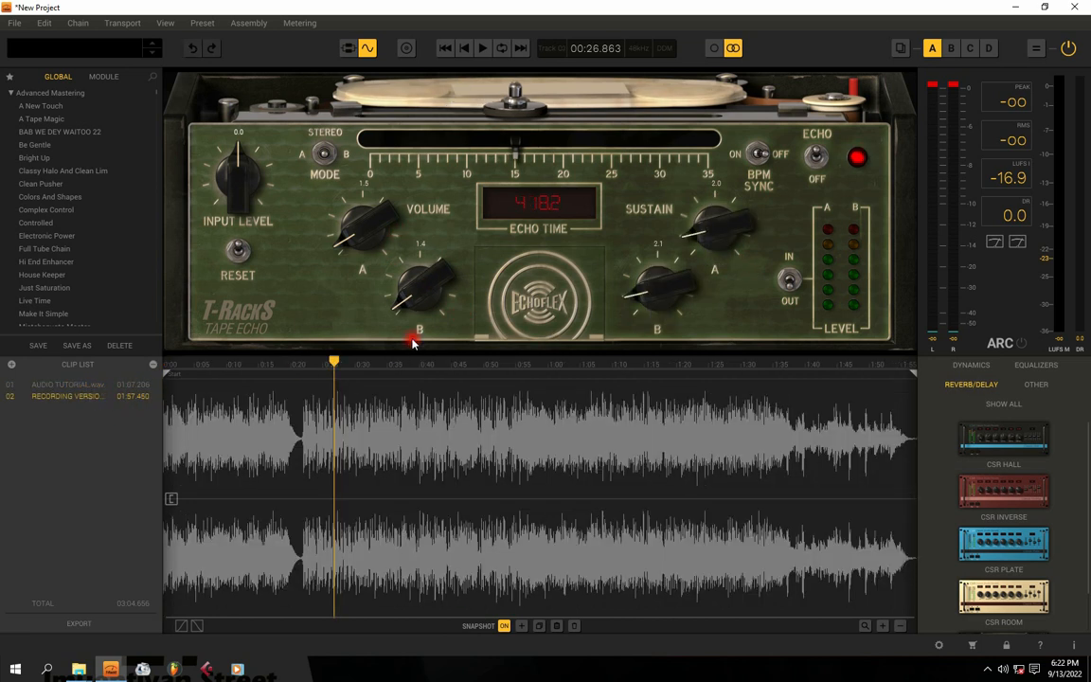
click(1039, 387)
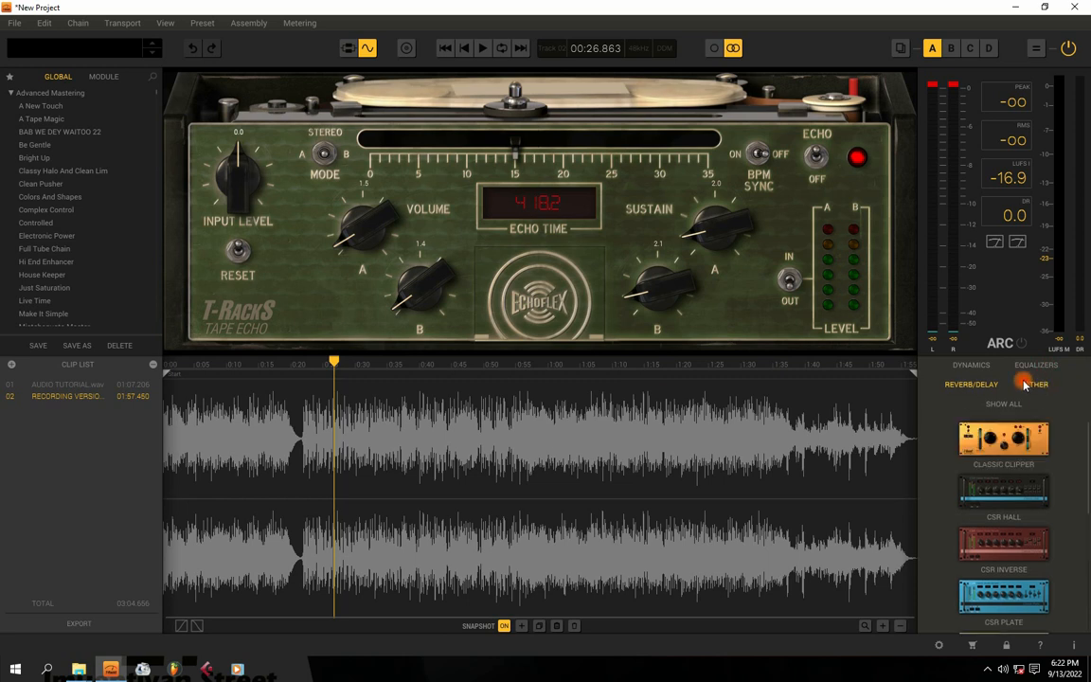
click(994, 388)
click(1036, 384)
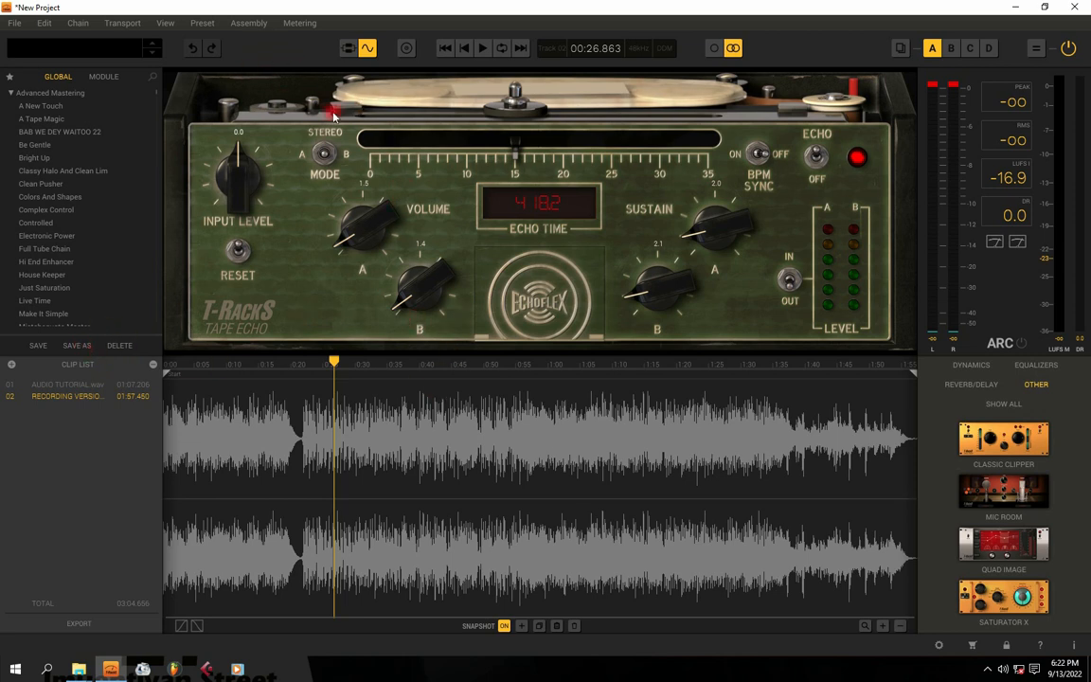
Show the chain, remove its Tape Echo, and insert Classic Clipper followed by Quad Image
click(347, 47)
click(476, 520)
drag(1003, 439, 462, 500)
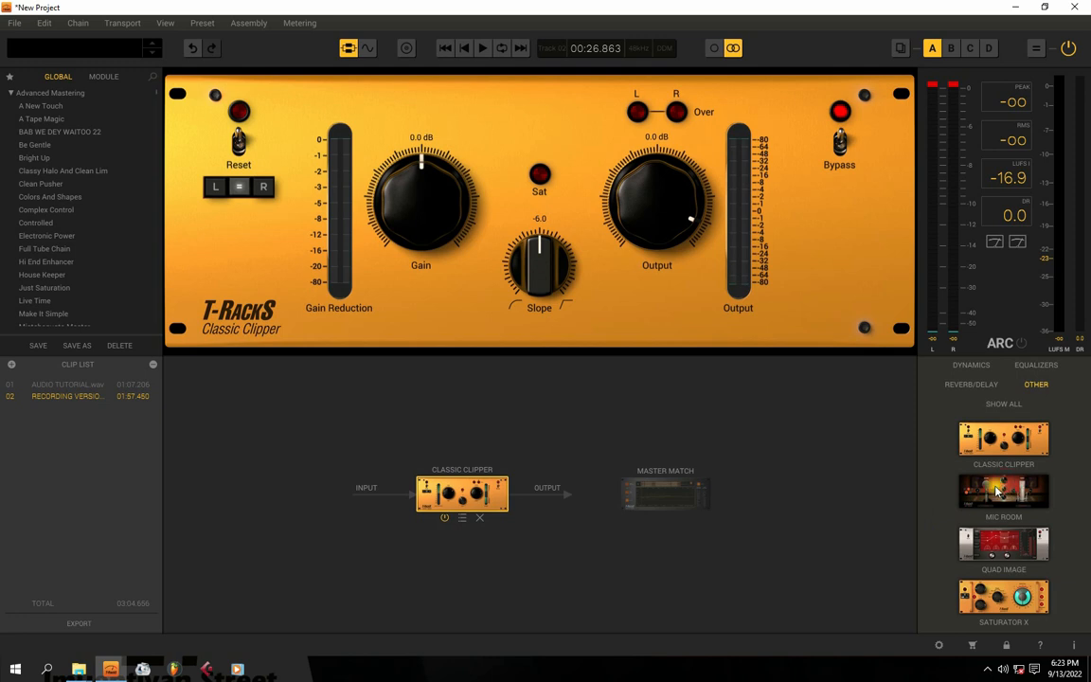
drag(1015, 551, 509, 472)
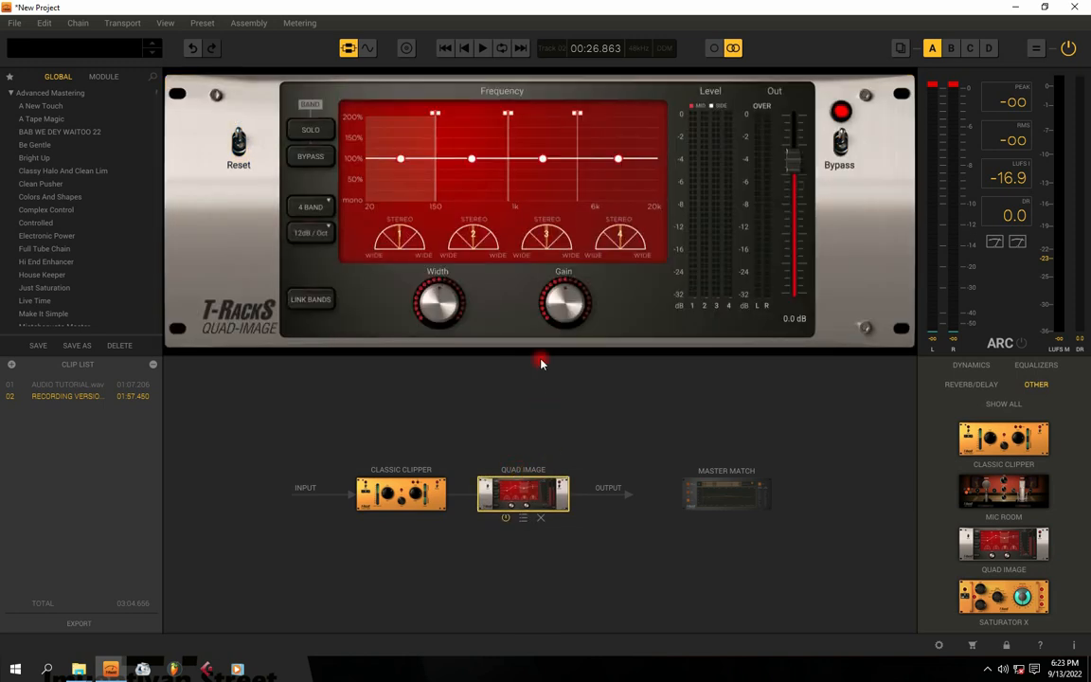
Play the clip briefly through Quad Image and link its four bands
key(space)
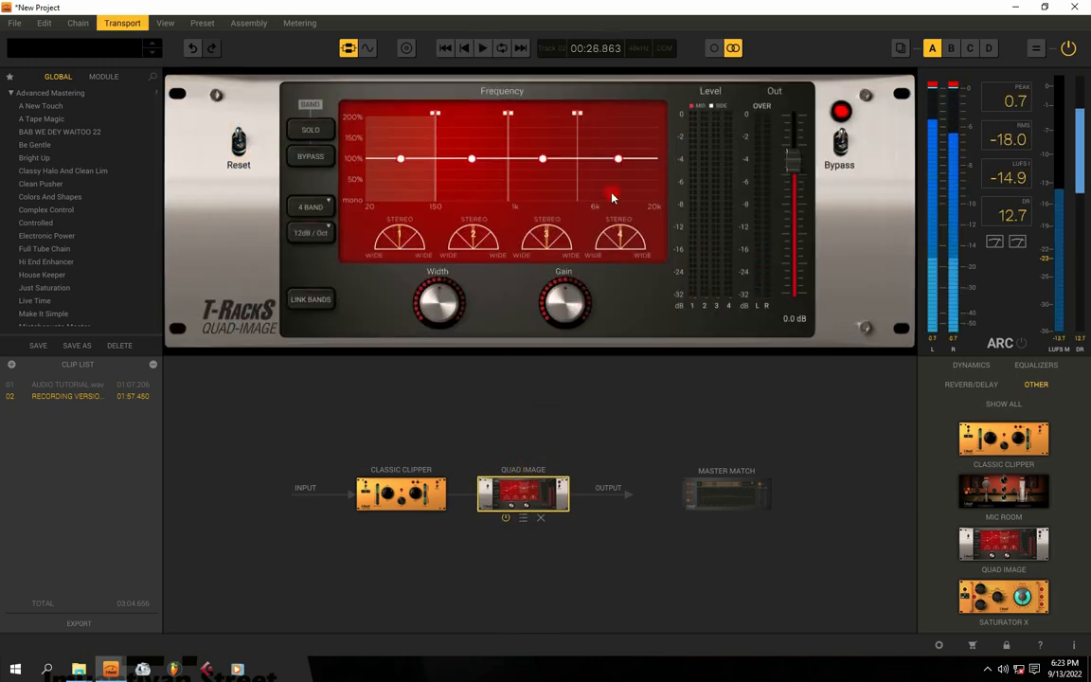
key(space)
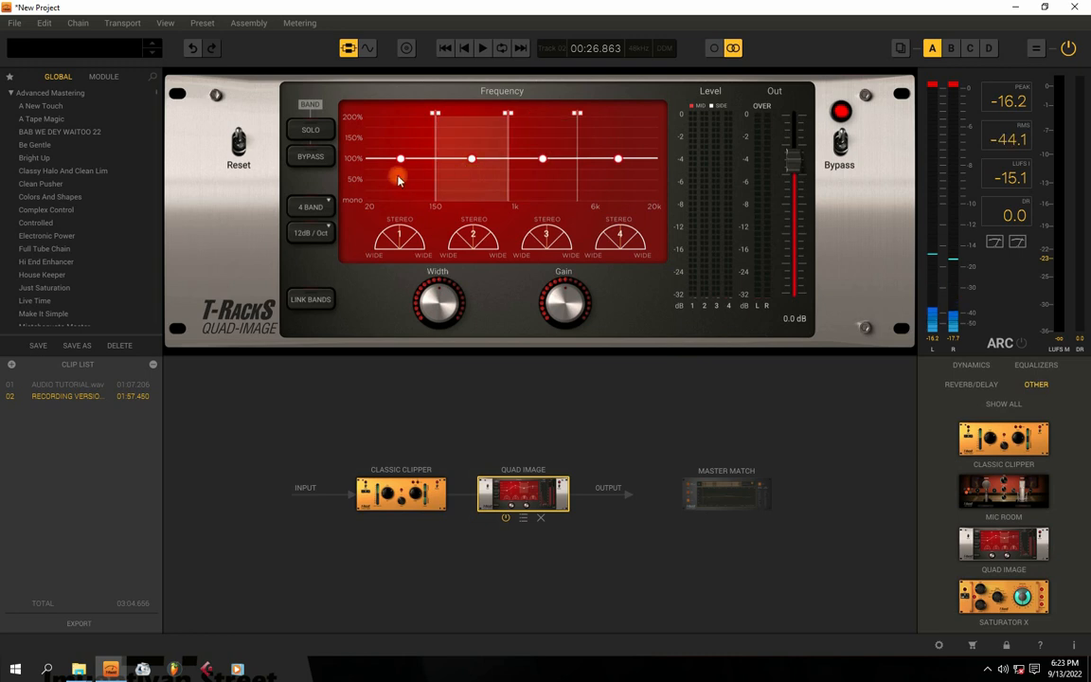
mouse_move(446, 303)
mouse_move(445, 301)
mouse_down()
mouse_move(435, 292)
mouse_move(440, 303)
mouse_up()
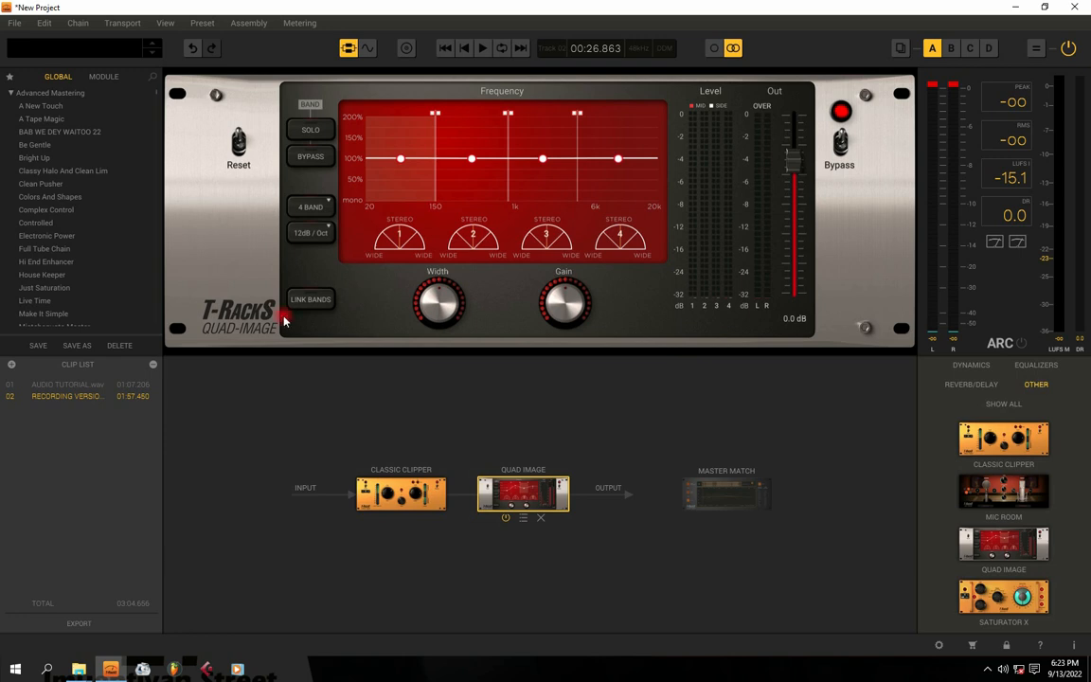
click(311, 300)
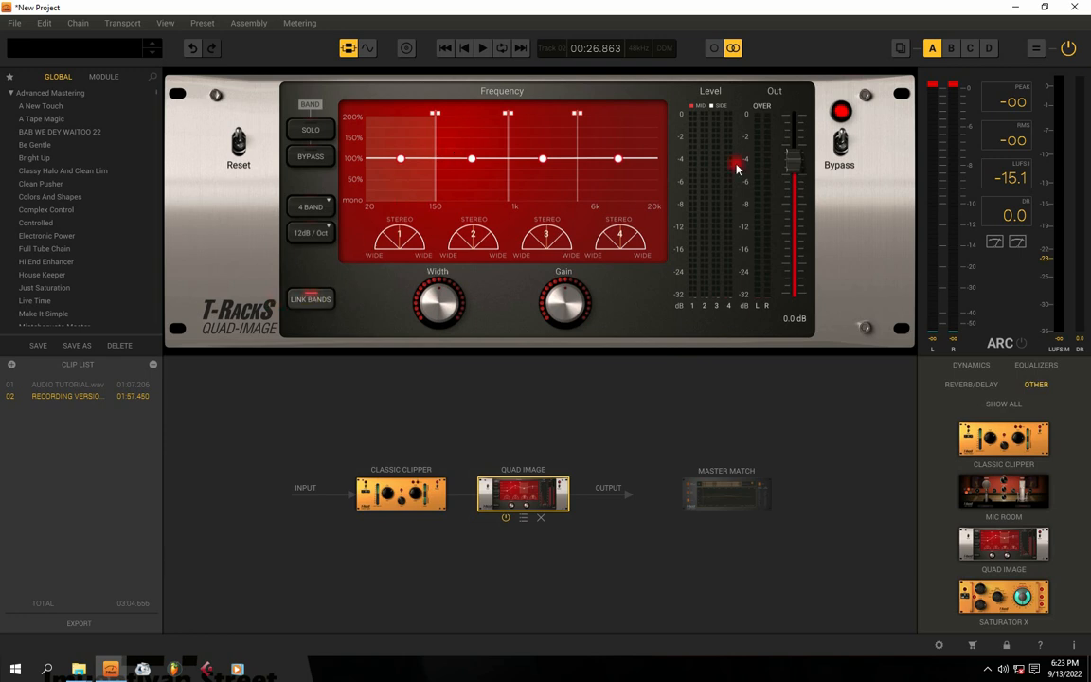
Audition the clip while narrowing the linked Quad Image width to 0.66 and bringing it back to 0.99
click(472, 160)
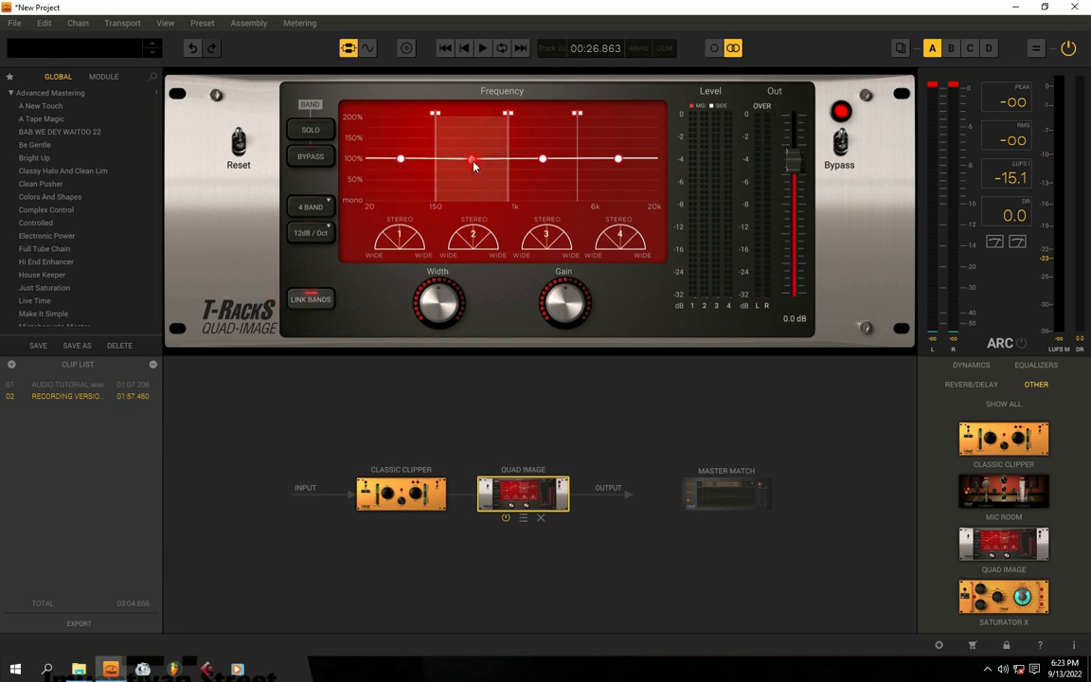
click(302, 207)
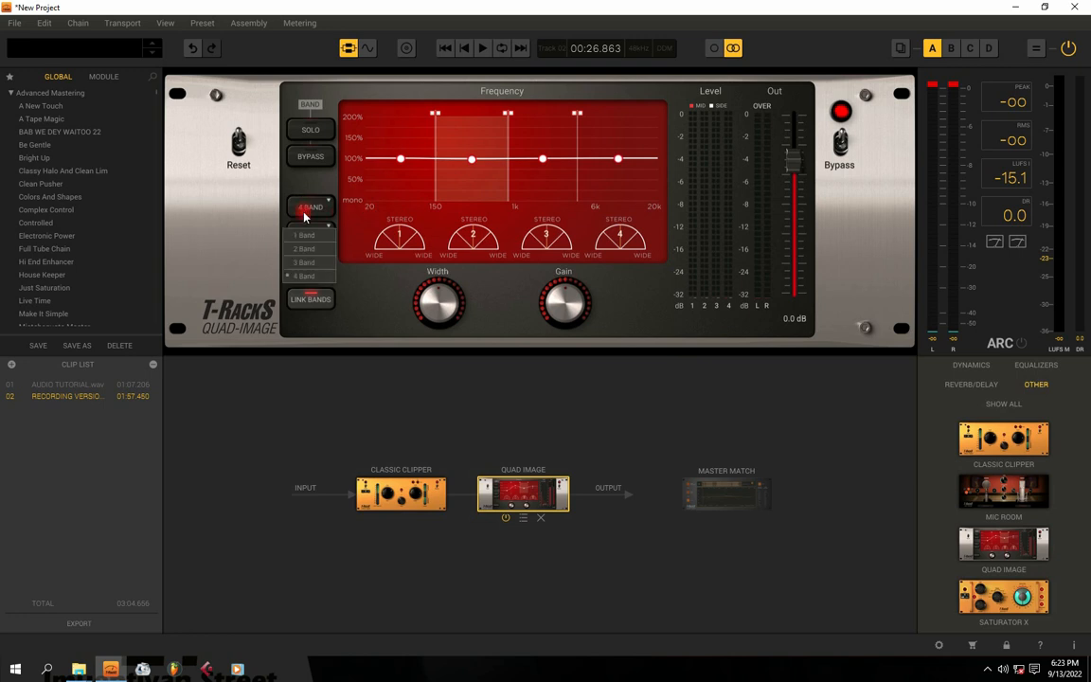
click(305, 210)
click(424, 313)
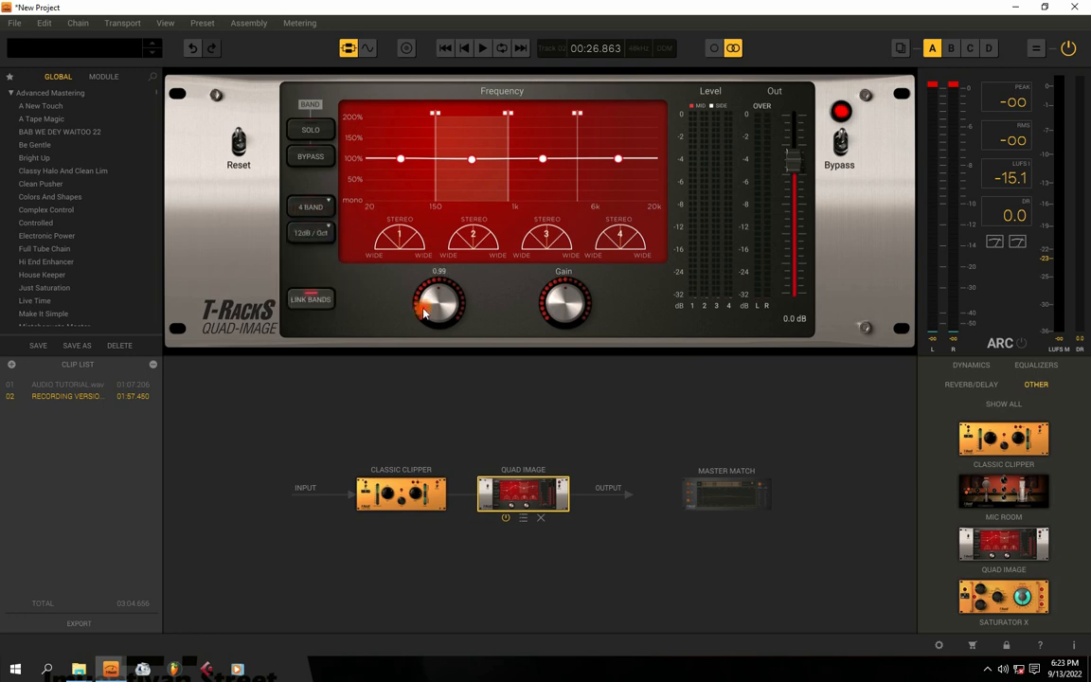
drag(443, 314, 507, 604)
key(space)
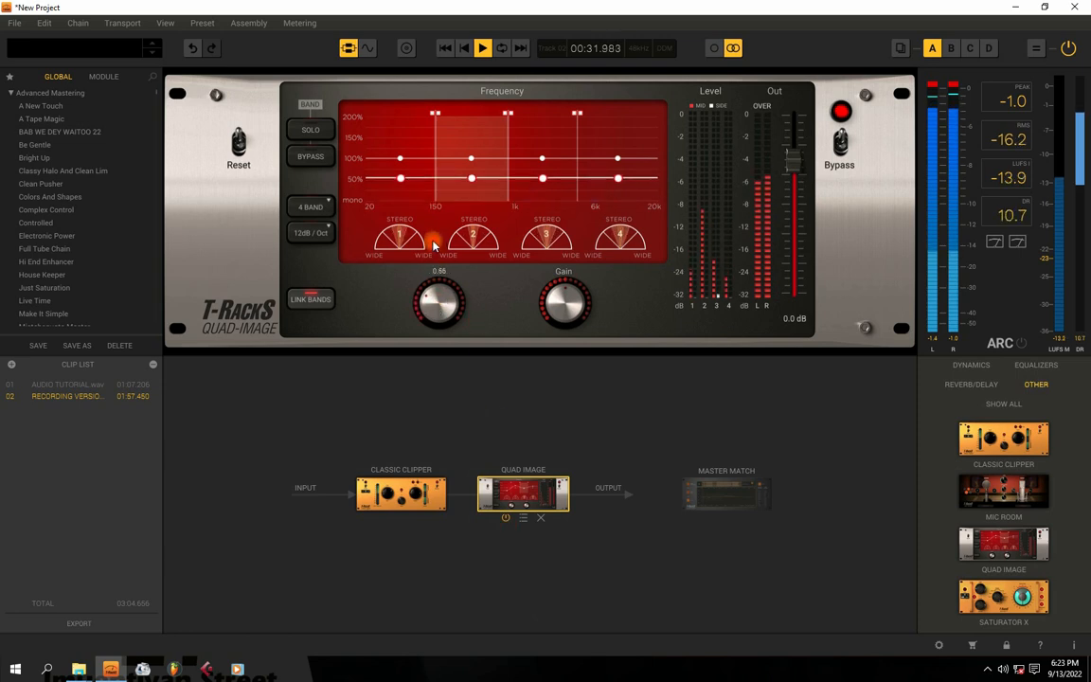
key(space)
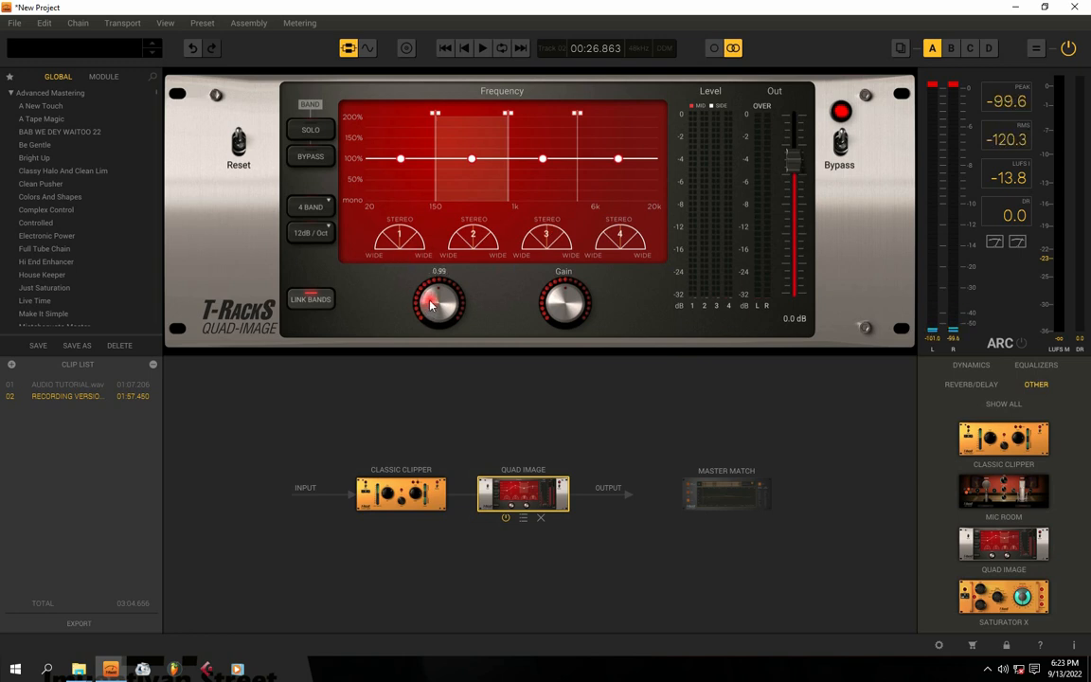
Audition the clip with the linked bands' width raised to 1.92 and their gain set to 1.9 dB
mouse_move(437, 315)
mouse_down()
mouse_move(440, 299)
mouse_move(443, 333)
mouse_move(442, 305)
mouse_up()
key(space)
drag(564, 305, 553, 286)
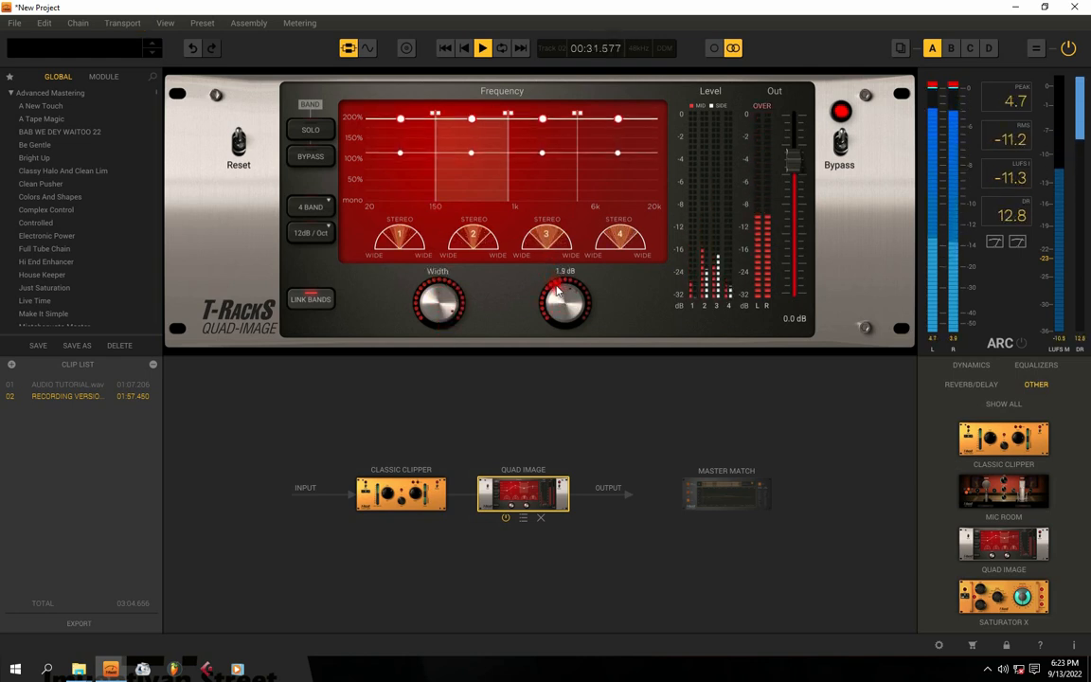
Narrow the linked bands to mono during playback, bring the width back to just under 100%, and stop the clip
mouse_move(439, 307)
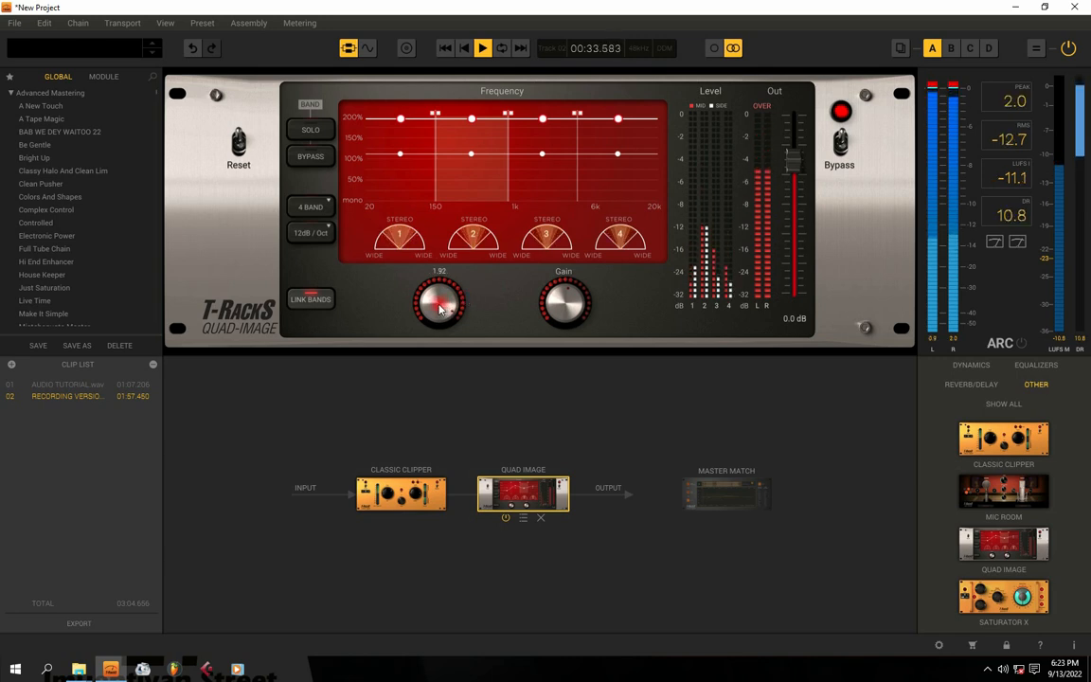
drag(440, 308, 470, 547)
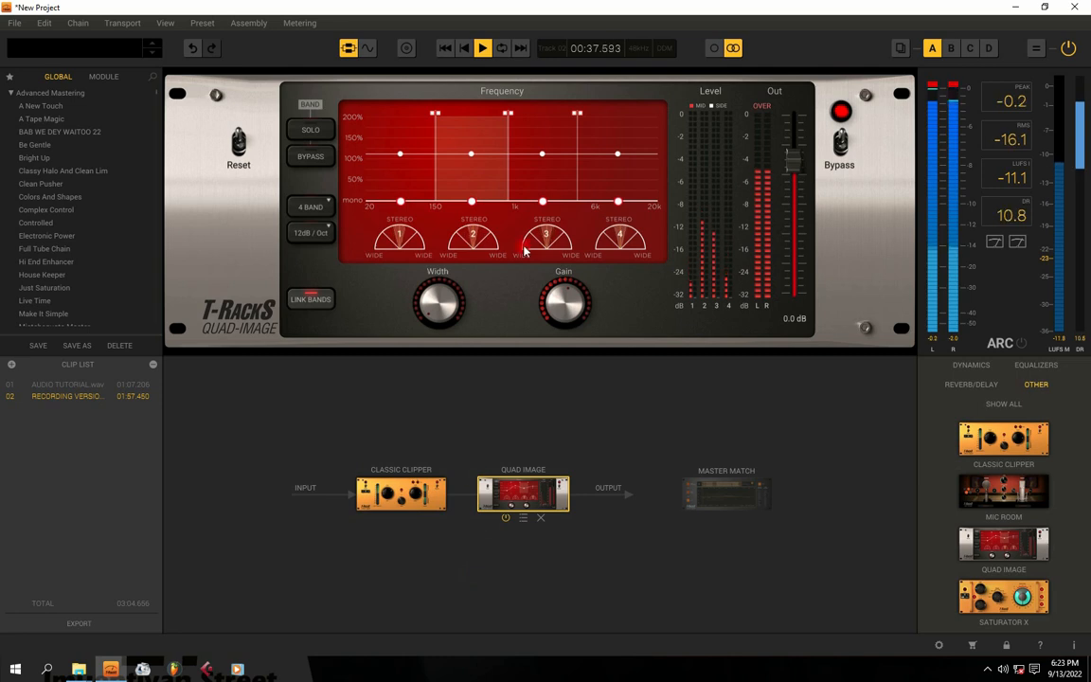
mouse_move(437, 299)
mouse_down()
mouse_move(388, 273)
mouse_move(404, 183)
mouse_move(453, 269)
mouse_move(445, 301)
mouse_up()
key(space)
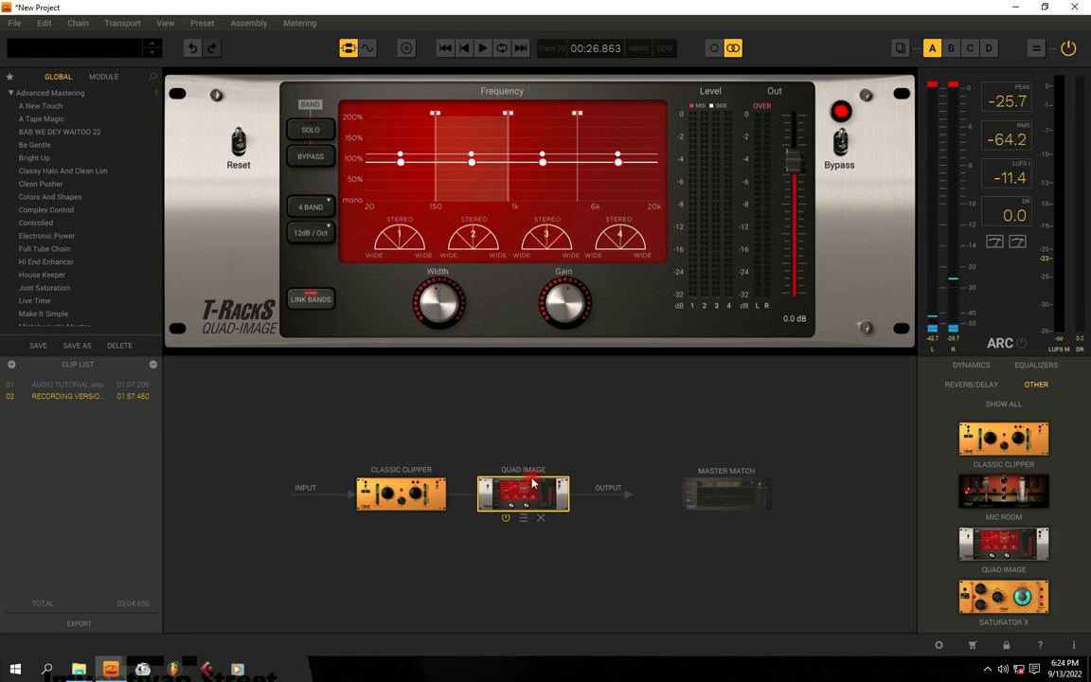
Insert Saturator X after Quad Image and audition the clip in its Tape 2 and Tape 1 modes
drag(1003, 596, 582, 490)
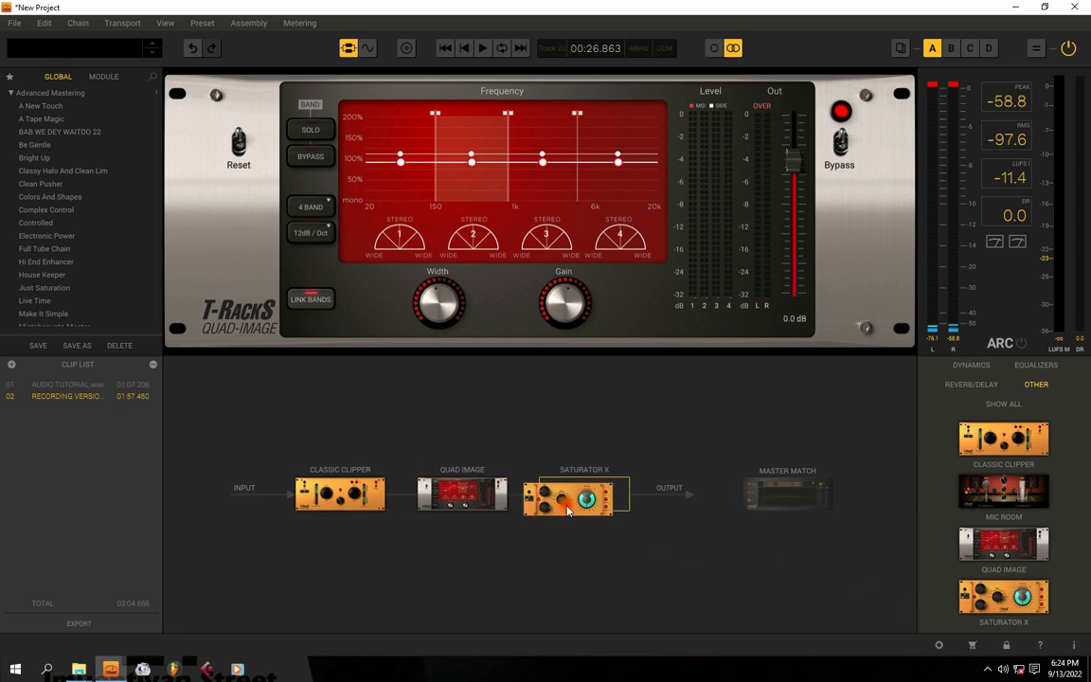
click(589, 487)
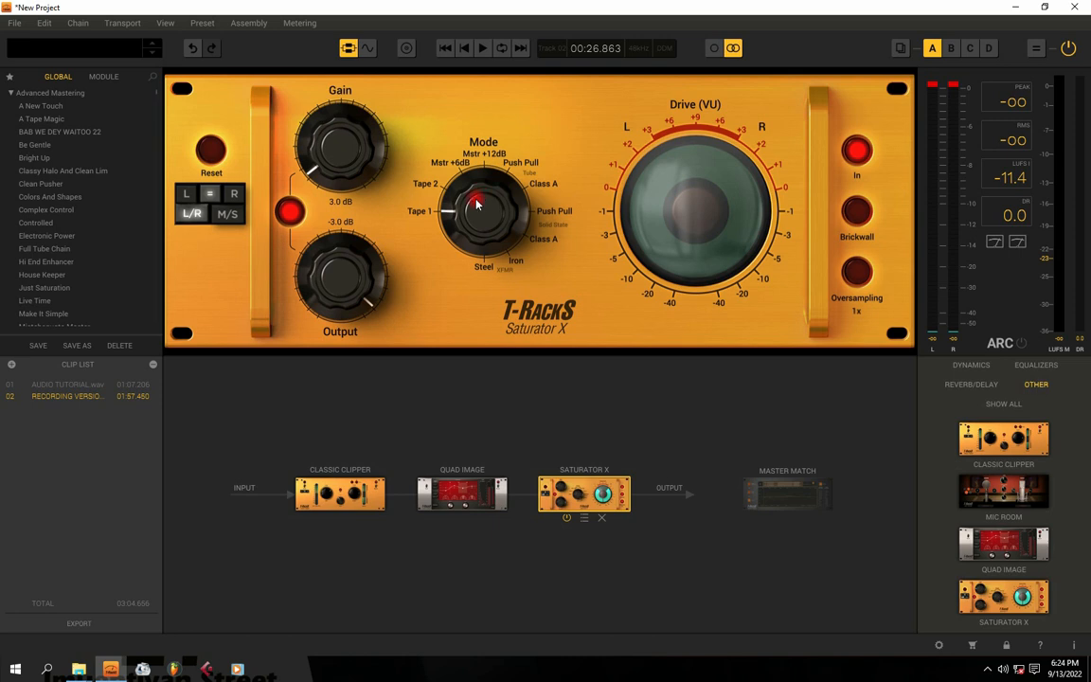
key(space)
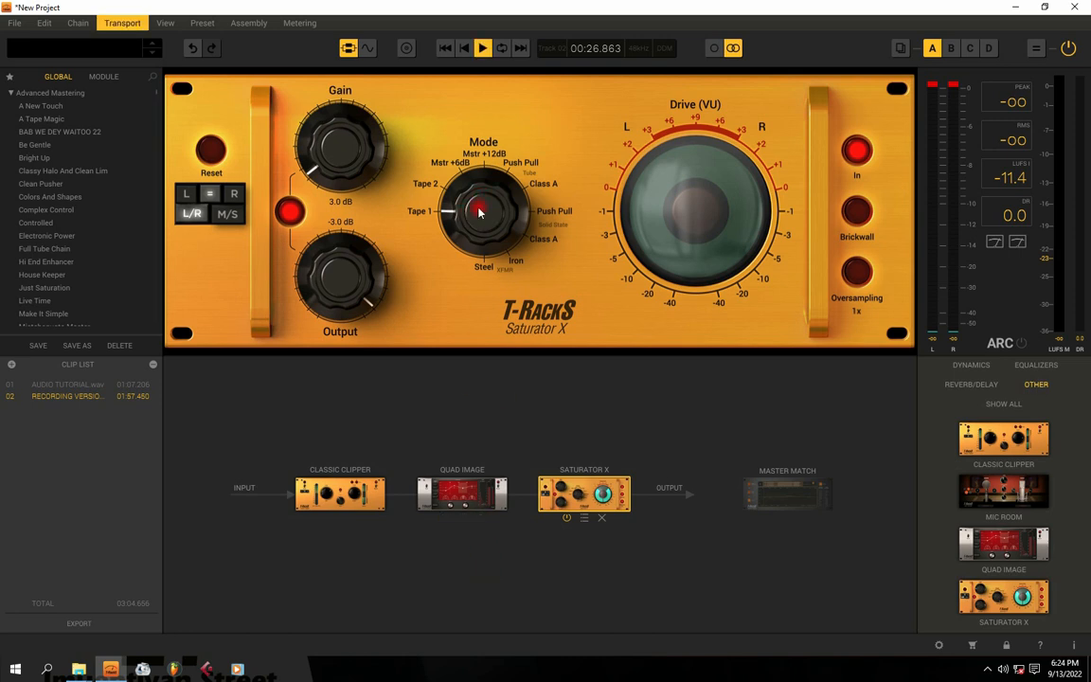
click(467, 191)
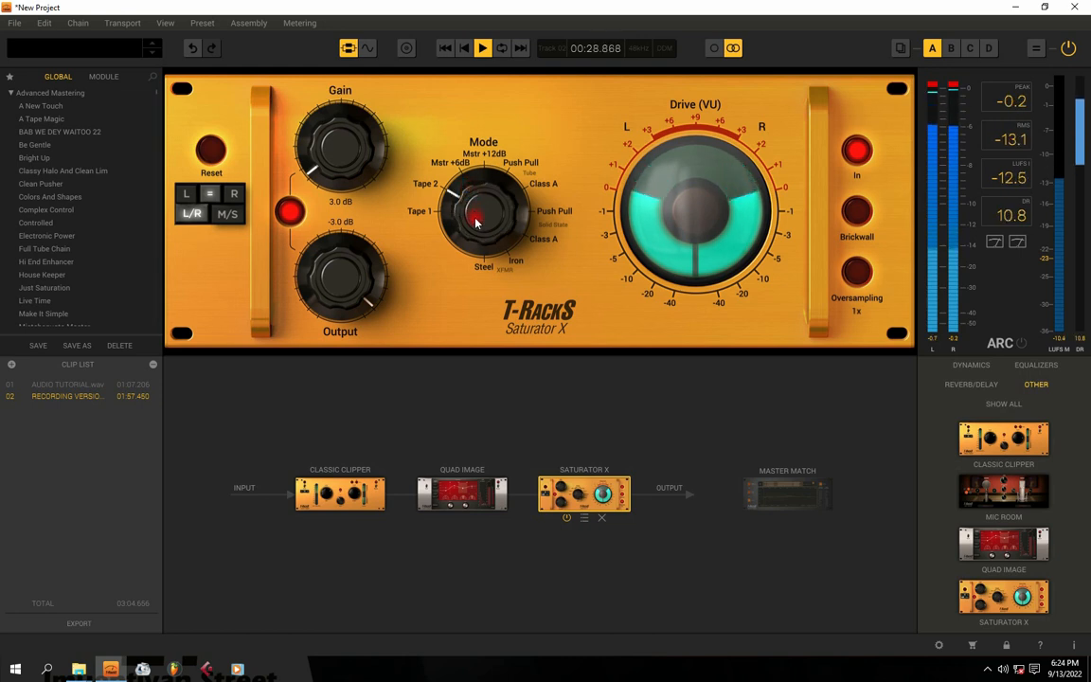
click(478, 215)
drag(477, 211, 490, 328)
key(space)
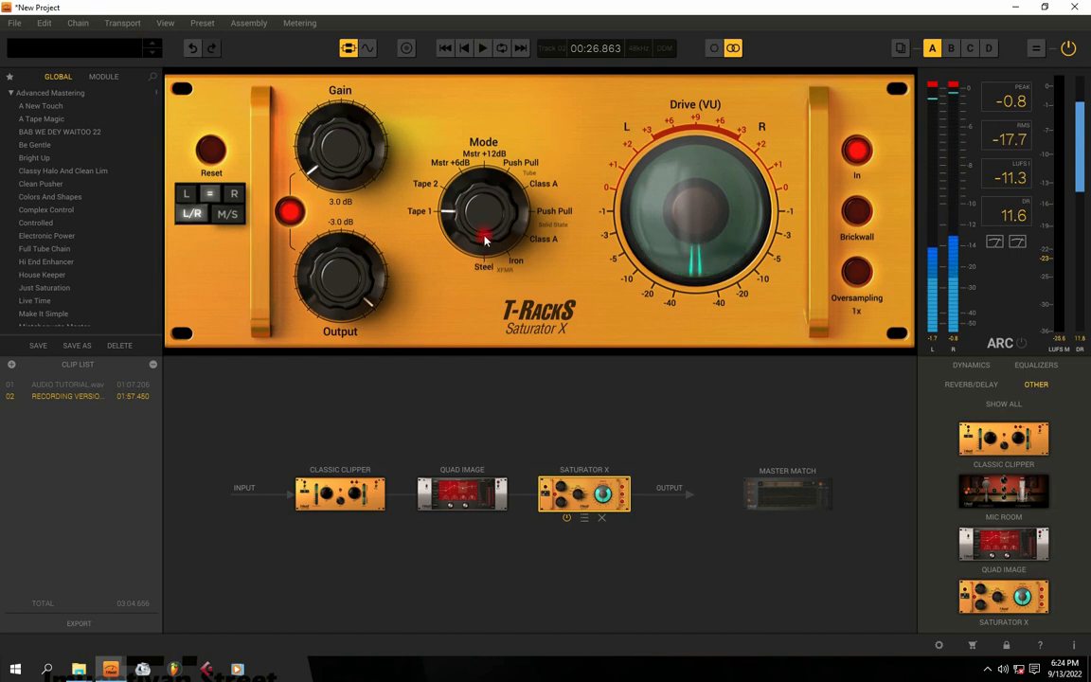
Compare the Mstr +12dB and Tape 1 modes of Saturator X while auditioning the clip, ending on Tape 1
drag(479, 216, 482, 153)
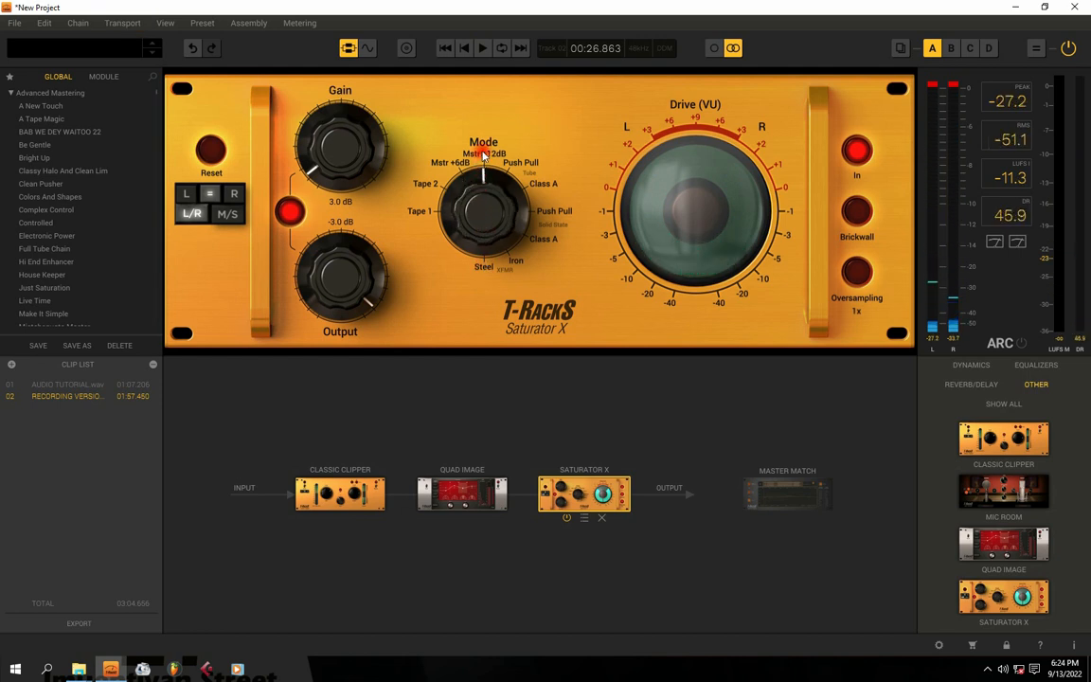
key(space)
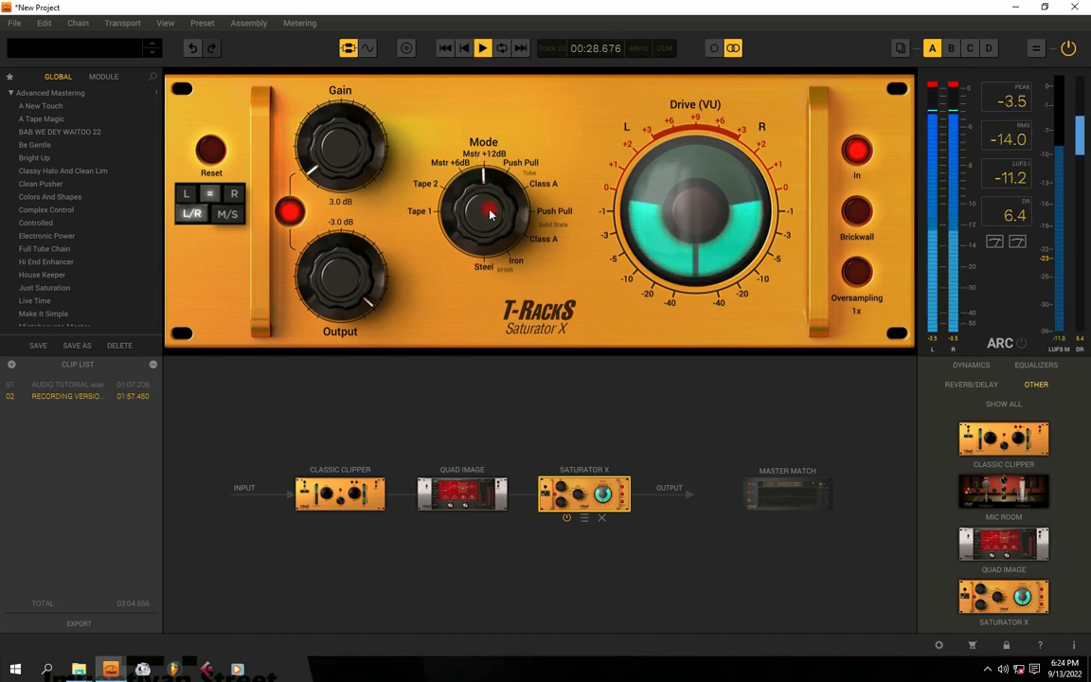
key(space)
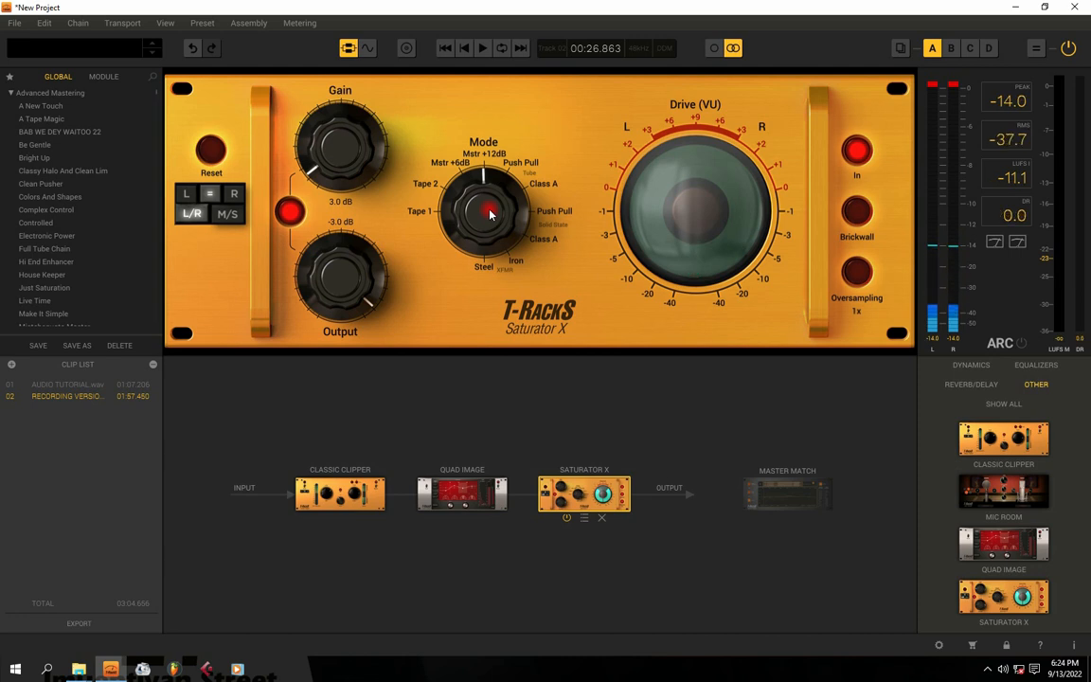
drag(488, 213, 473, 309)
key(space)
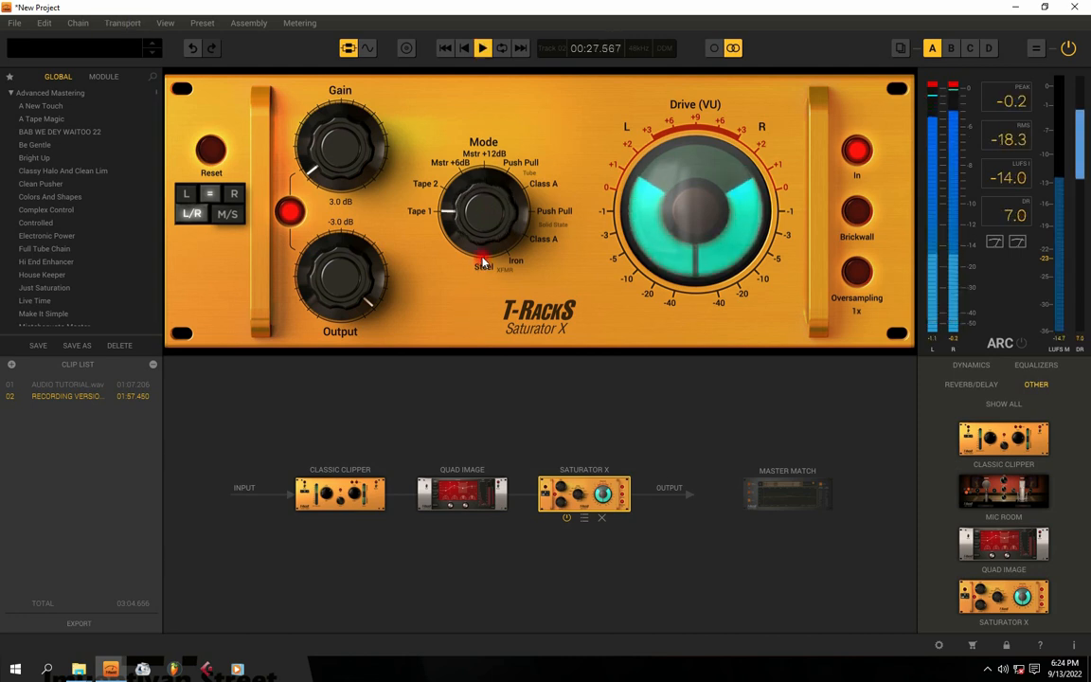
drag(483, 225, 483, 144)
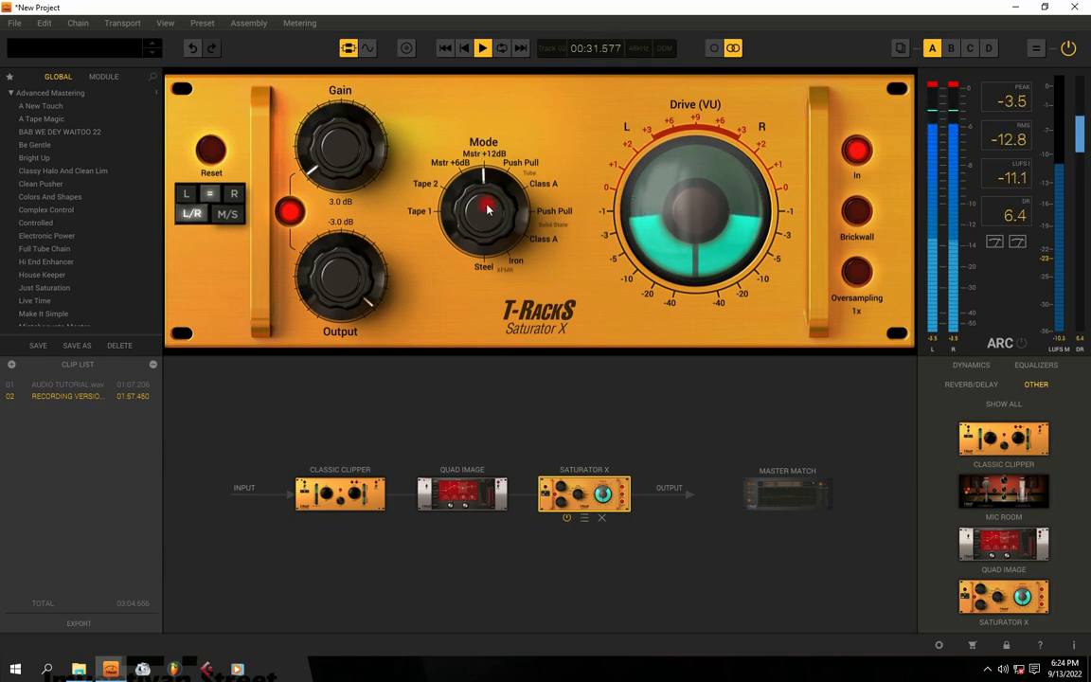
key(space)
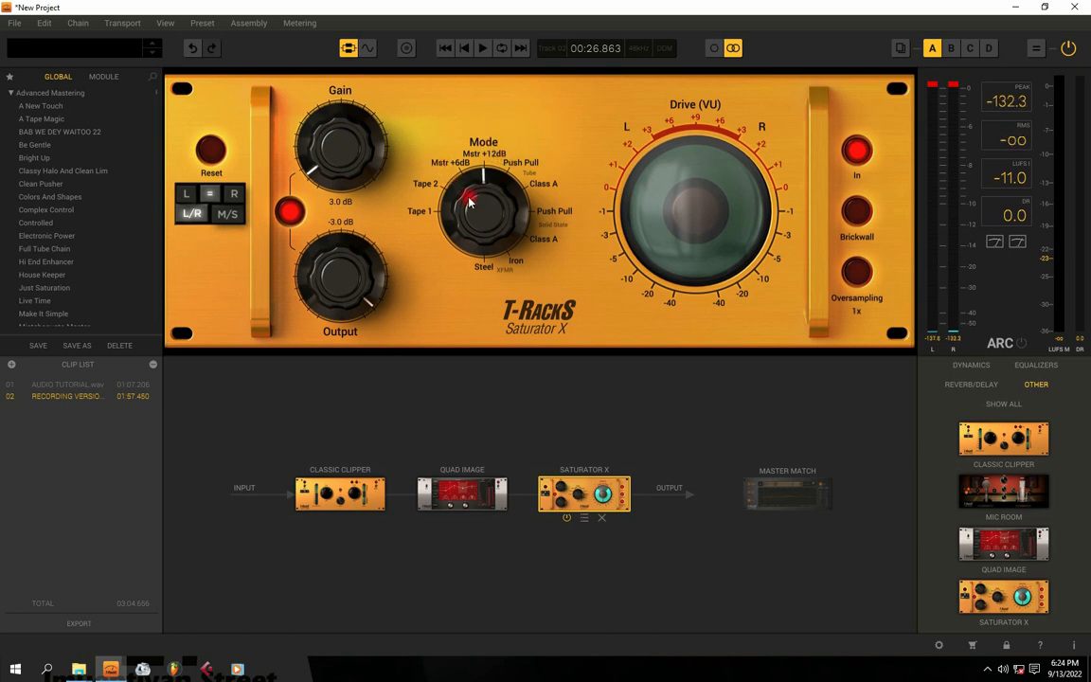
drag(485, 199, 470, 236)
Set the Saturator X gain to 4.0 dB with its linked output at -4.2 dB
mouse_move(336, 163)
mouse_down()
mouse_move(346, 88)
mouse_move(335, 151)
mouse_up()
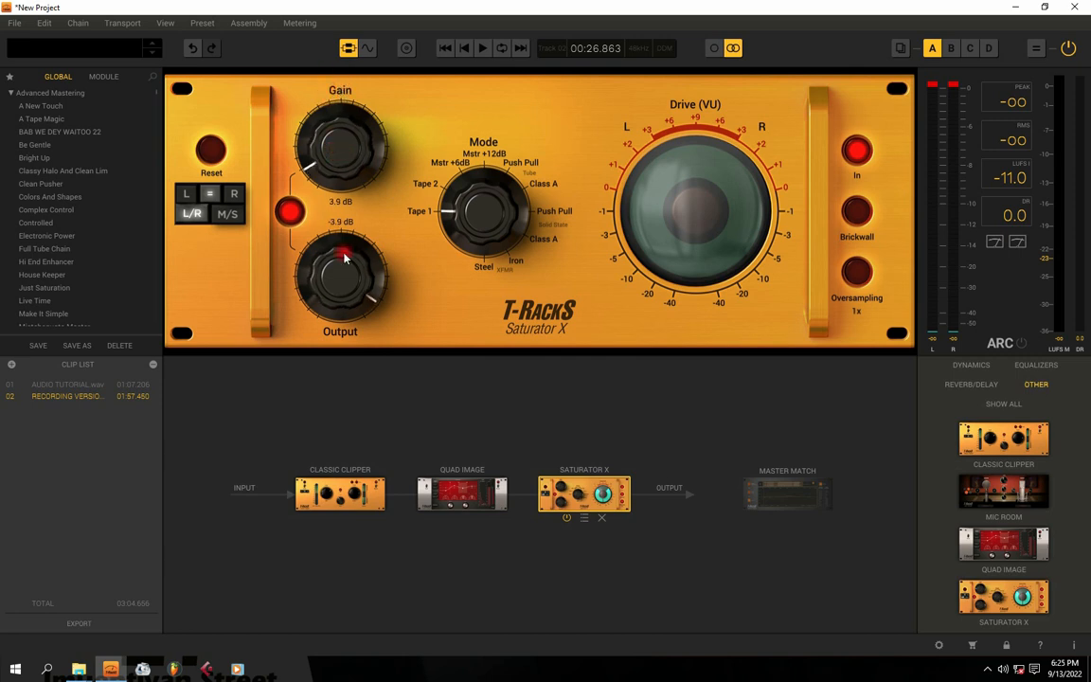
drag(347, 156, 346, 184)
click(290, 212)
click(289, 213)
drag(344, 169, 356, 222)
drag(356, 163, 350, 140)
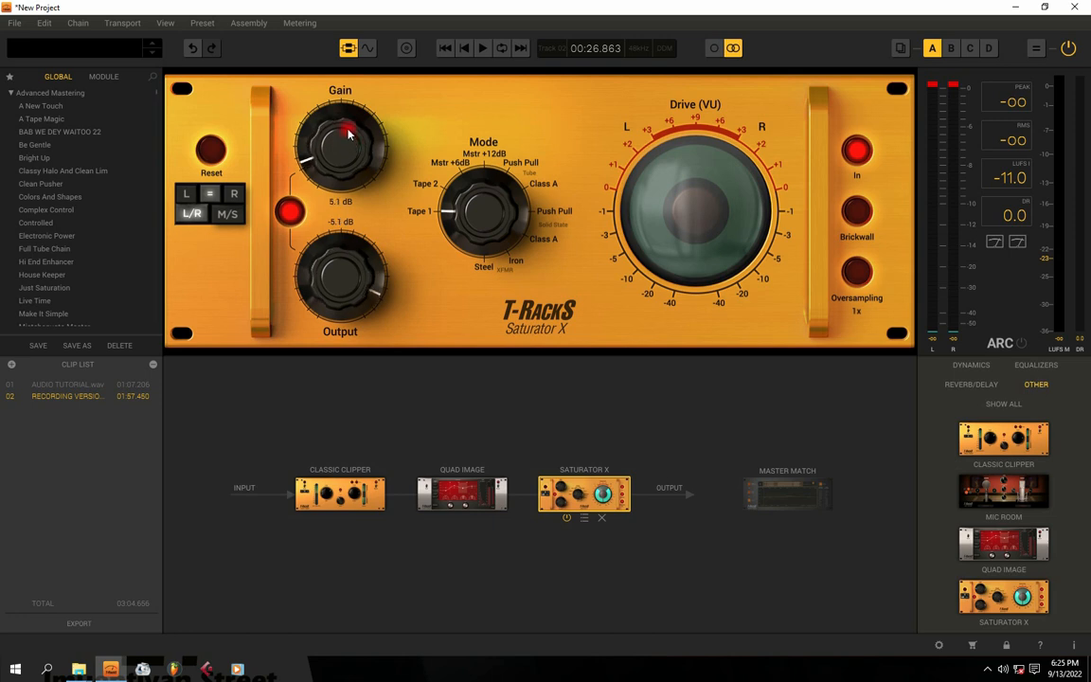
mouse_move(351, 163)
mouse_down()
mouse_move(345, 137)
mouse_move(358, 197)
mouse_move(343, 153)
mouse_move(349, 168)
mouse_up()
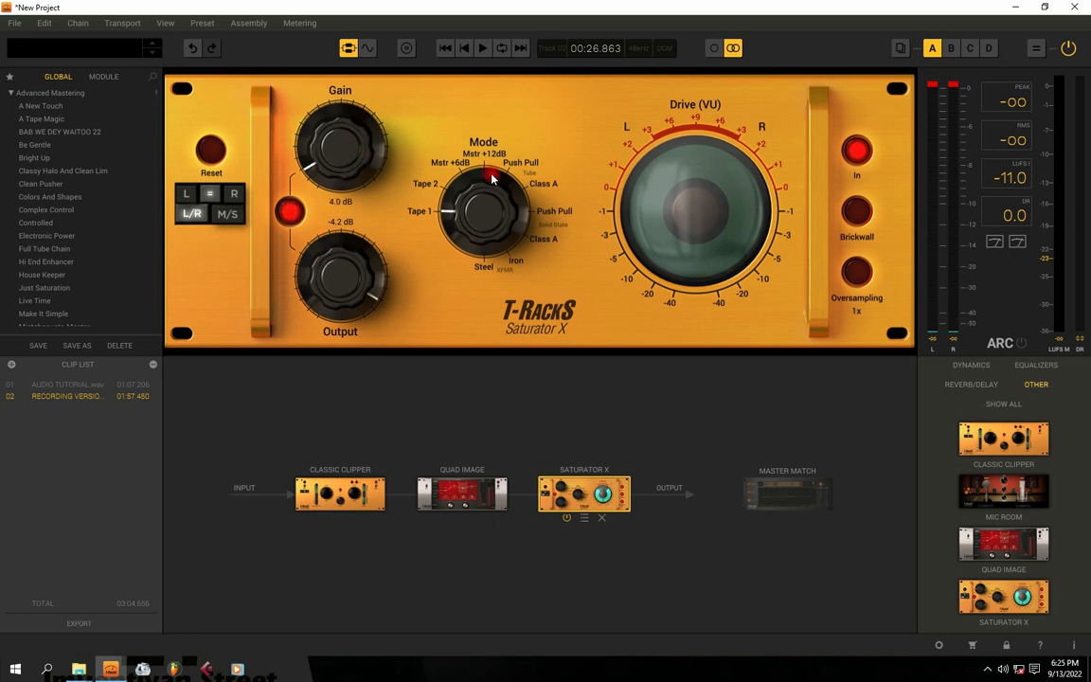
Audition the clip at the new gain while trying another saturation mode, and return the mode to Tape 1
key(space)
drag(482, 210, 478, 163)
key(space)
drag(495, 223, 485, 192)
click(417, 212)
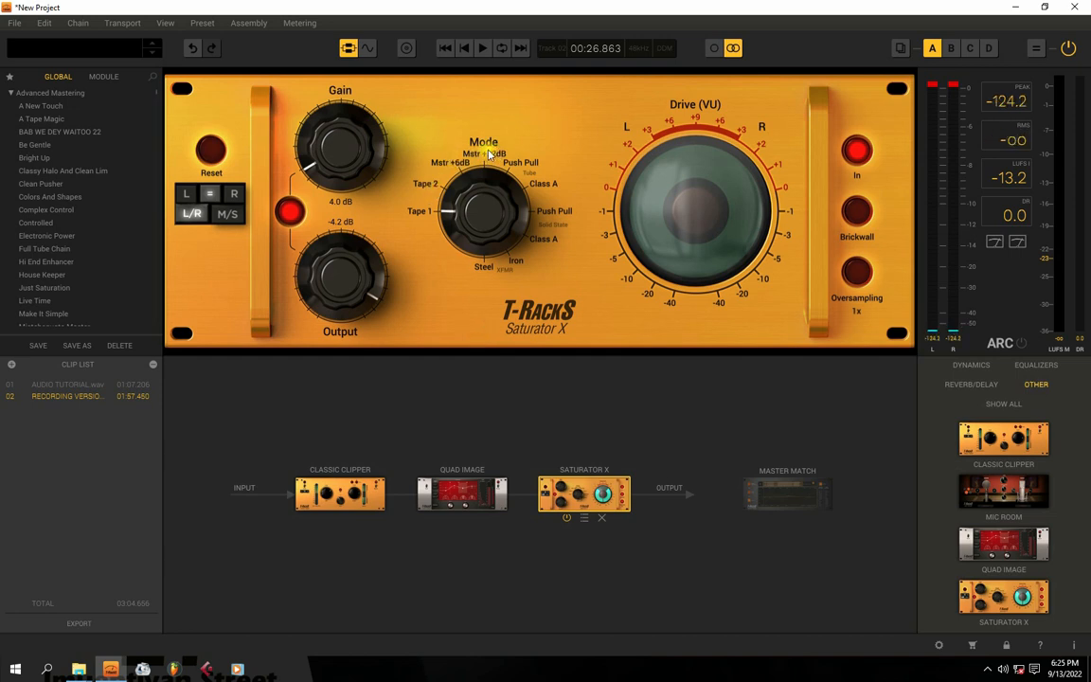
Try the Steel mode of Saturator X and audition the clip with it
drag(481, 210, 458, 108)
drag(474, 217, 481, 116)
key(space)
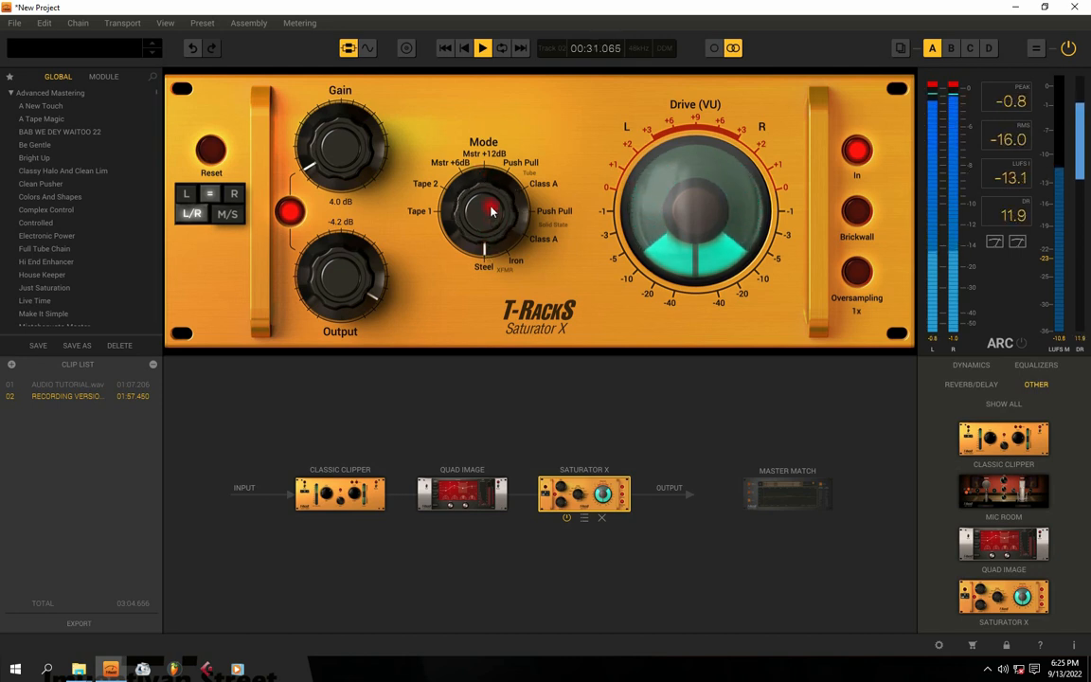
key(space)
Set the Saturator X mode to Mstr +12dB and start playing the clip
drag(489, 207, 489, 224)
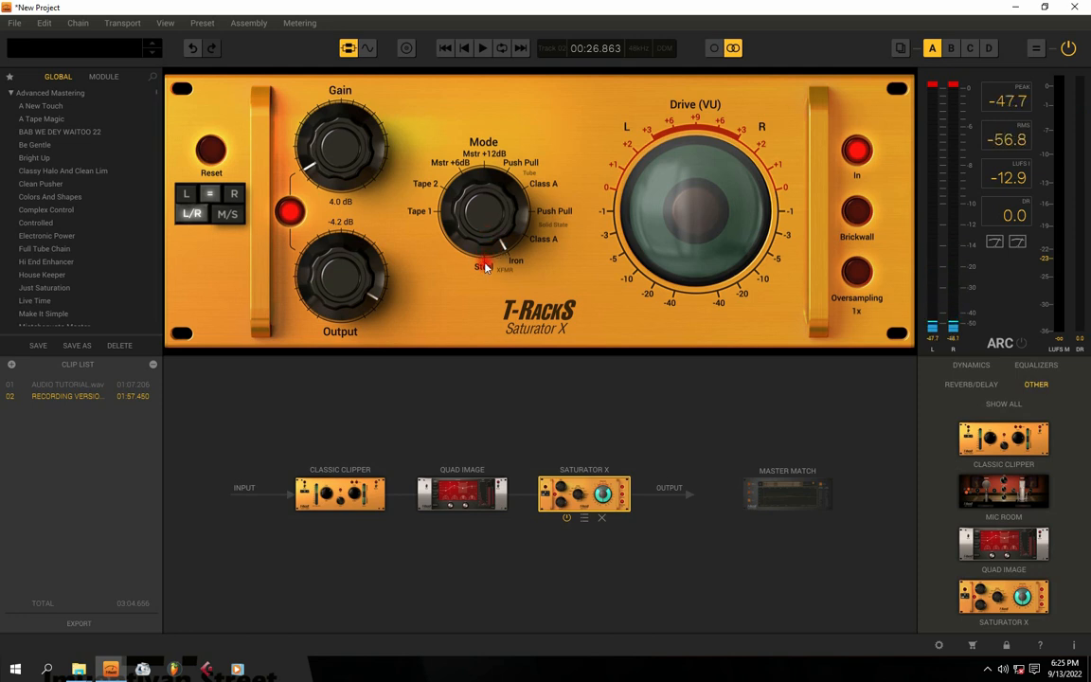
drag(495, 217, 484, 282)
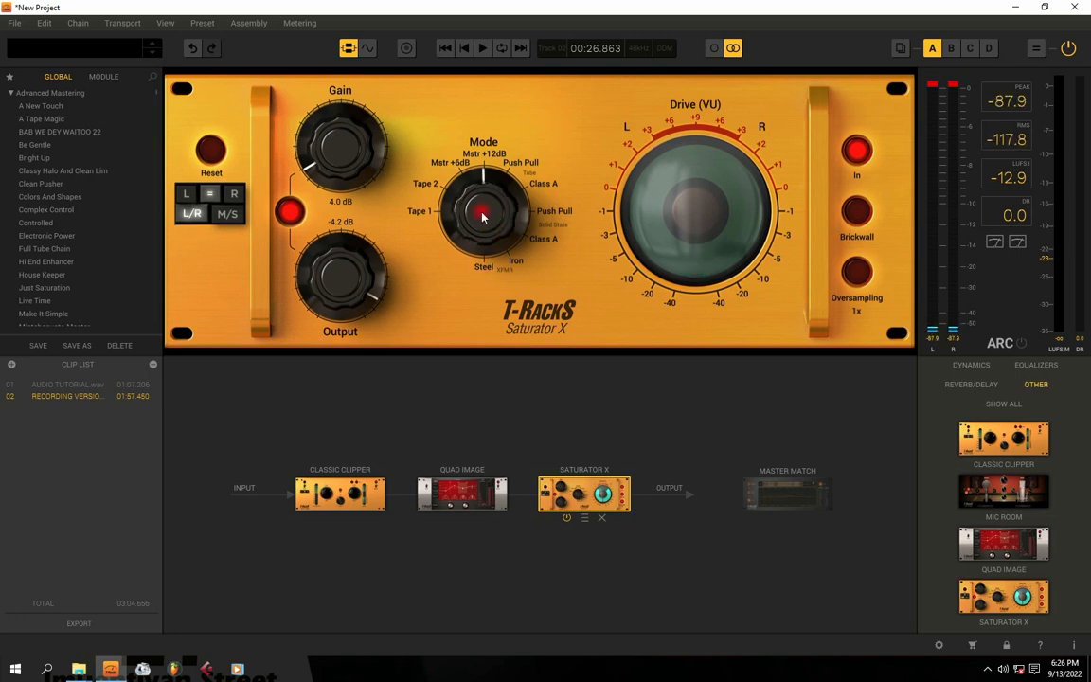
key(space)
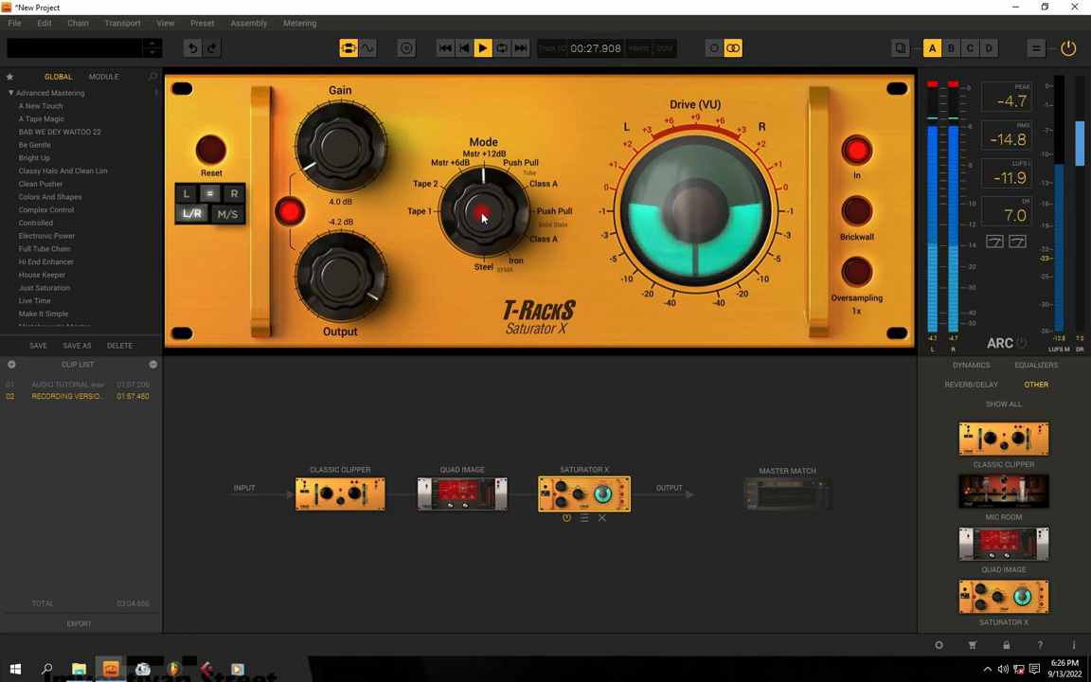
Set the Saturator X gain to 1.9 dB with its linked output at -1.9 dB while auditioning the clip
drag(337, 147, 349, 246)
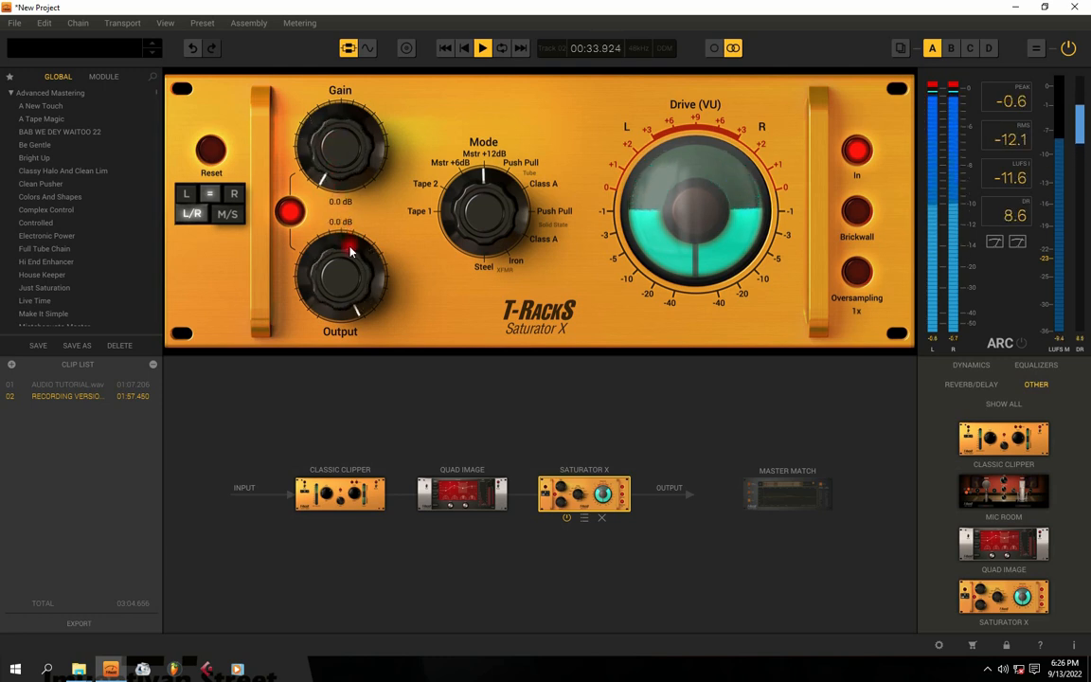
drag(334, 154, 333, 148)
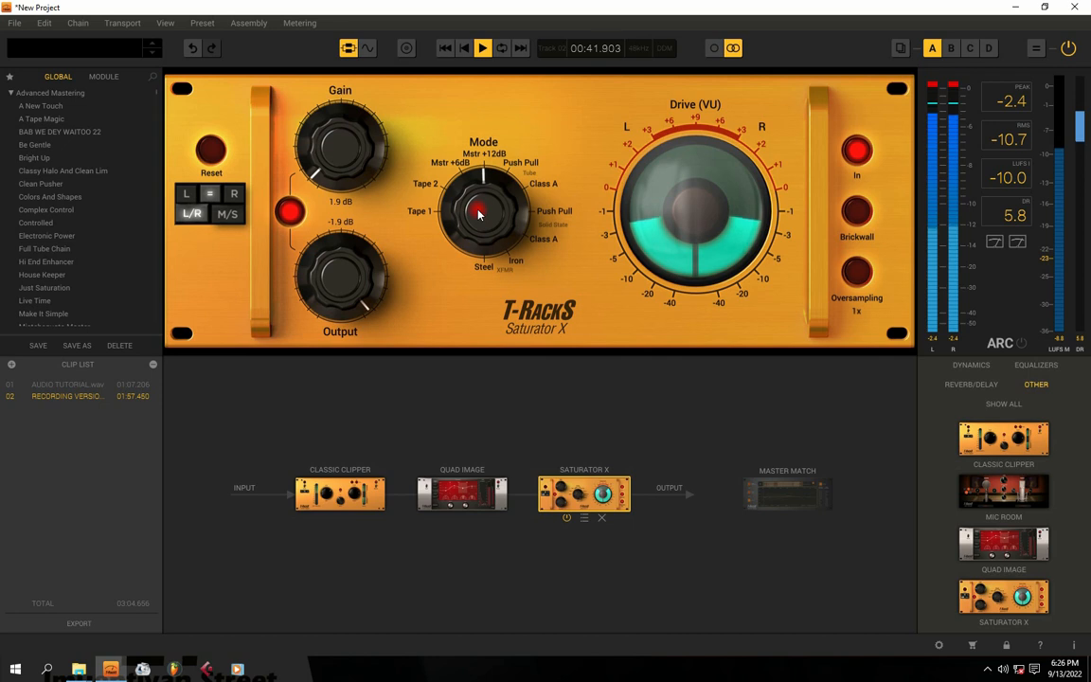
key(space)
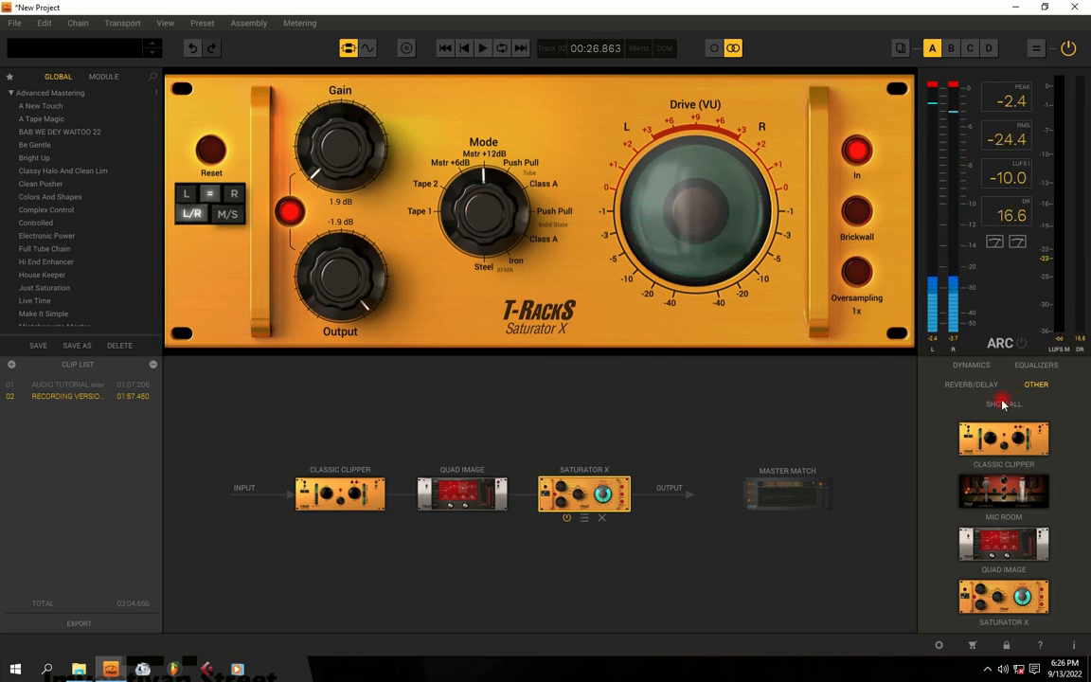
Review the Dynamics and Equalizers module categories alongside the current processing chain
click(968, 365)
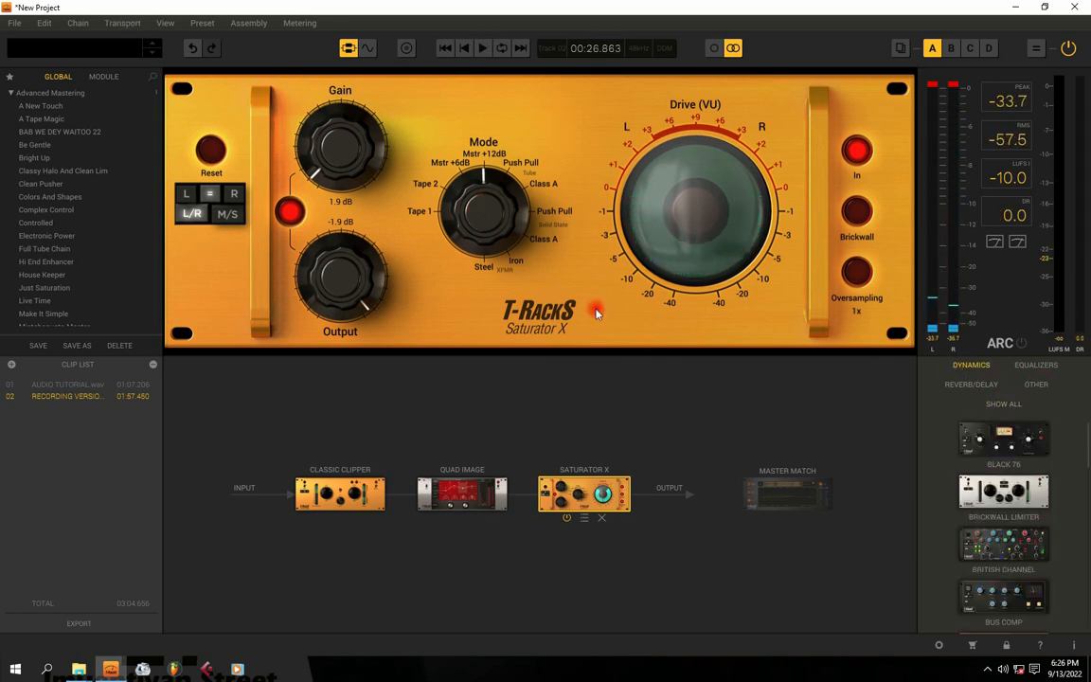
double_click(480, 9)
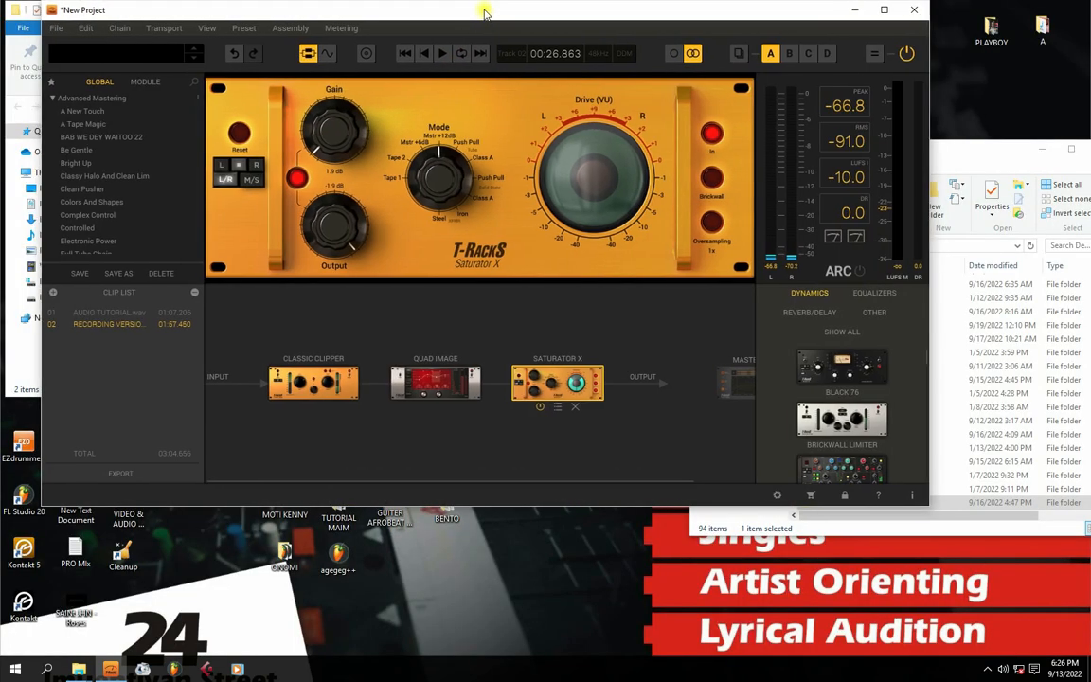
double_click(480, 9)
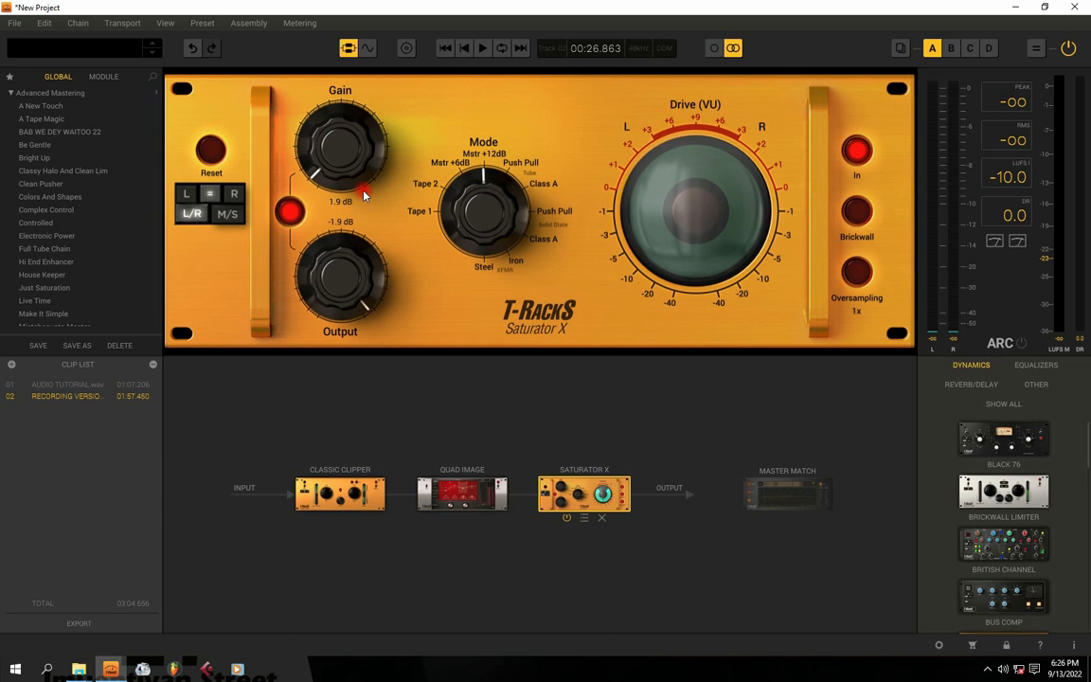
click(366, 47)
click(348, 46)
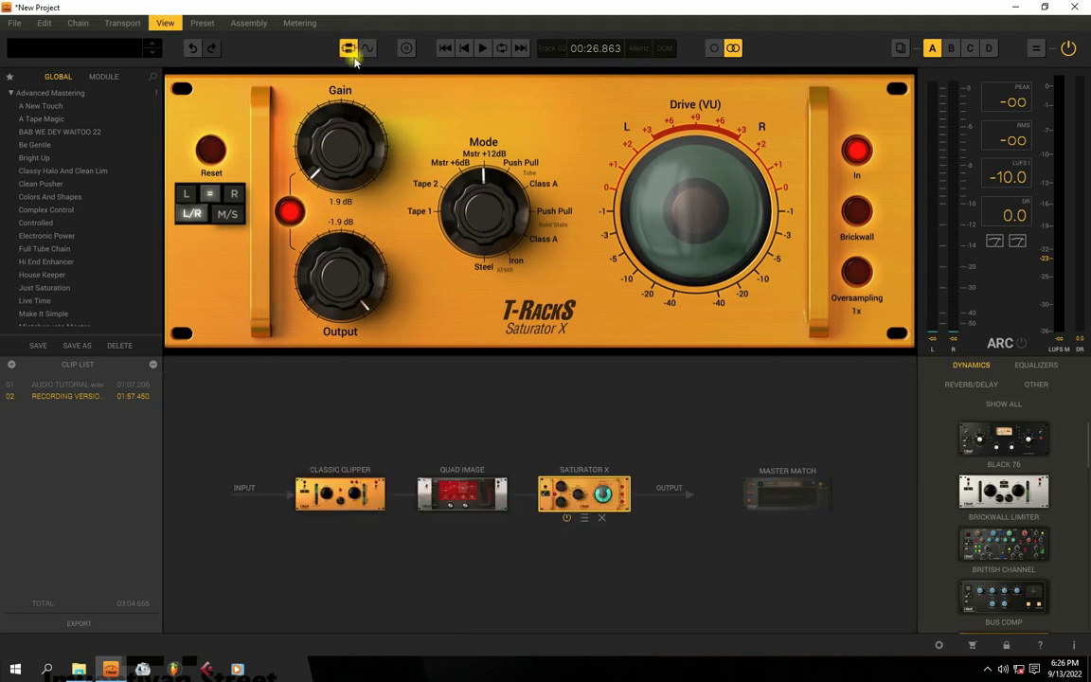
click(1010, 367)
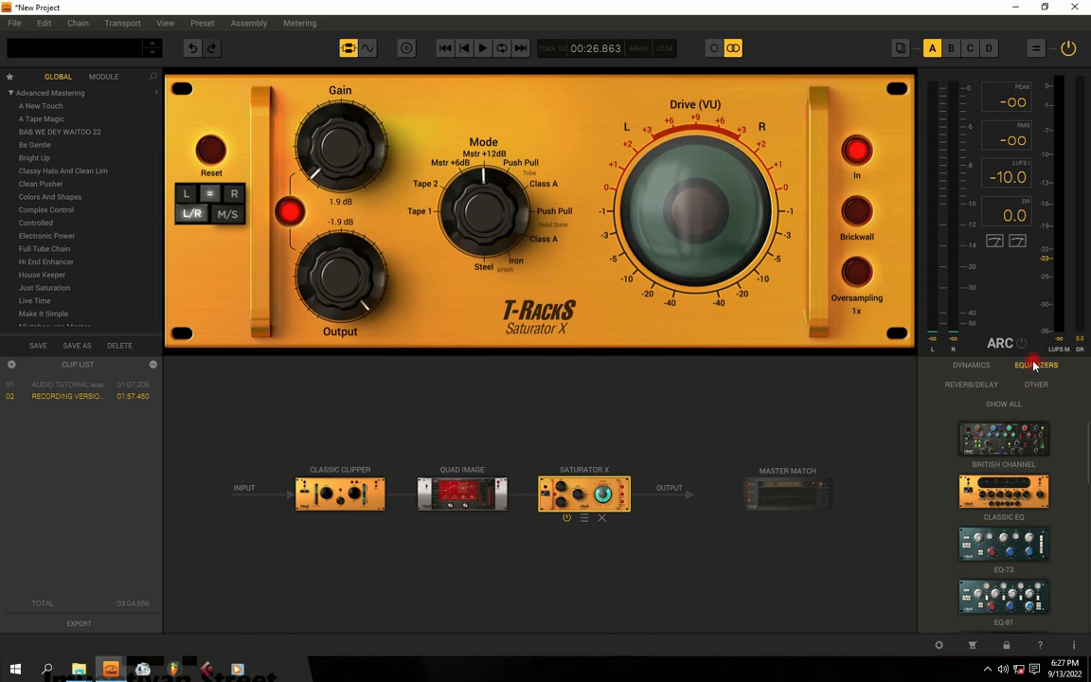
click(978, 366)
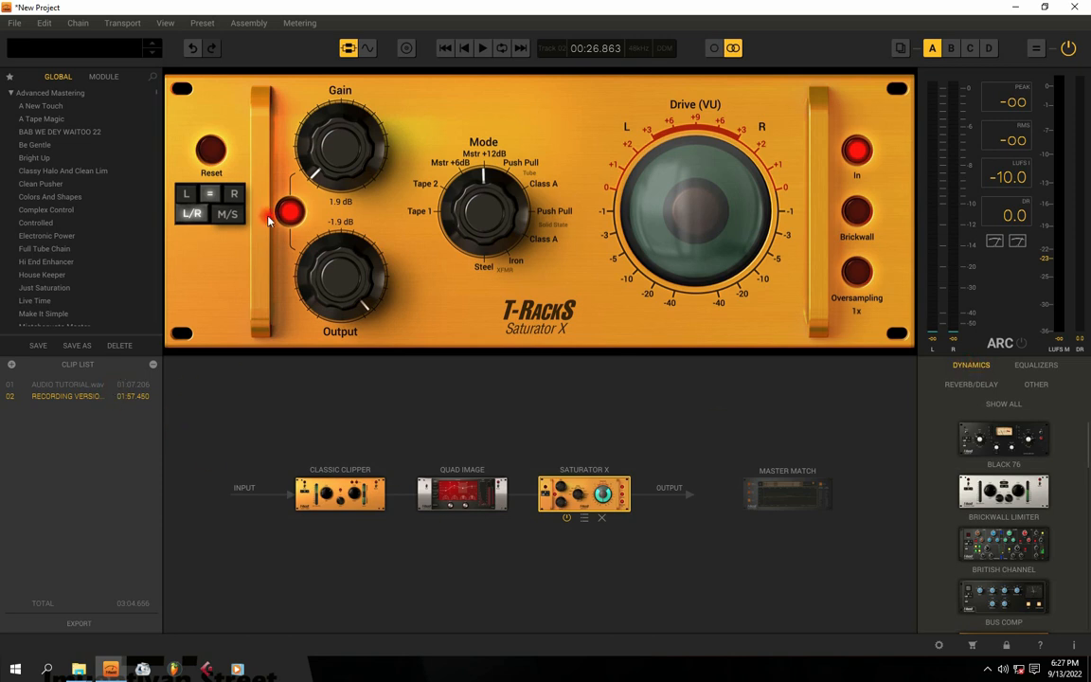
Show the clip's waveform and look through the modules in the Dynamics, Reverb/Delay and Other categories
click(366, 49)
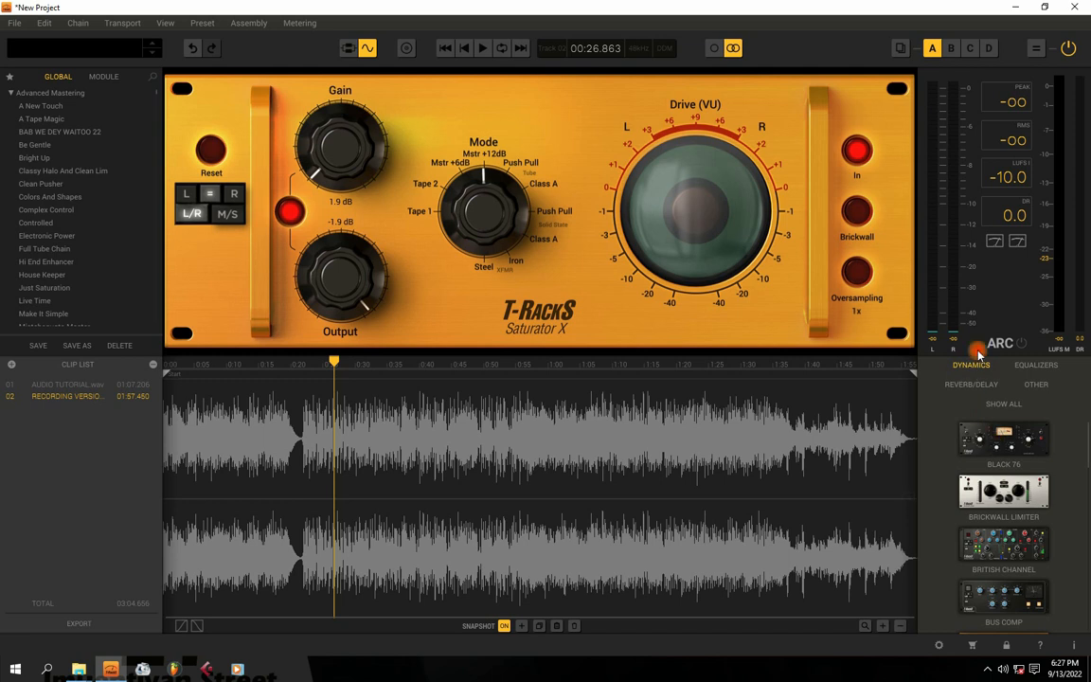
click(1001, 441)
click(1006, 491)
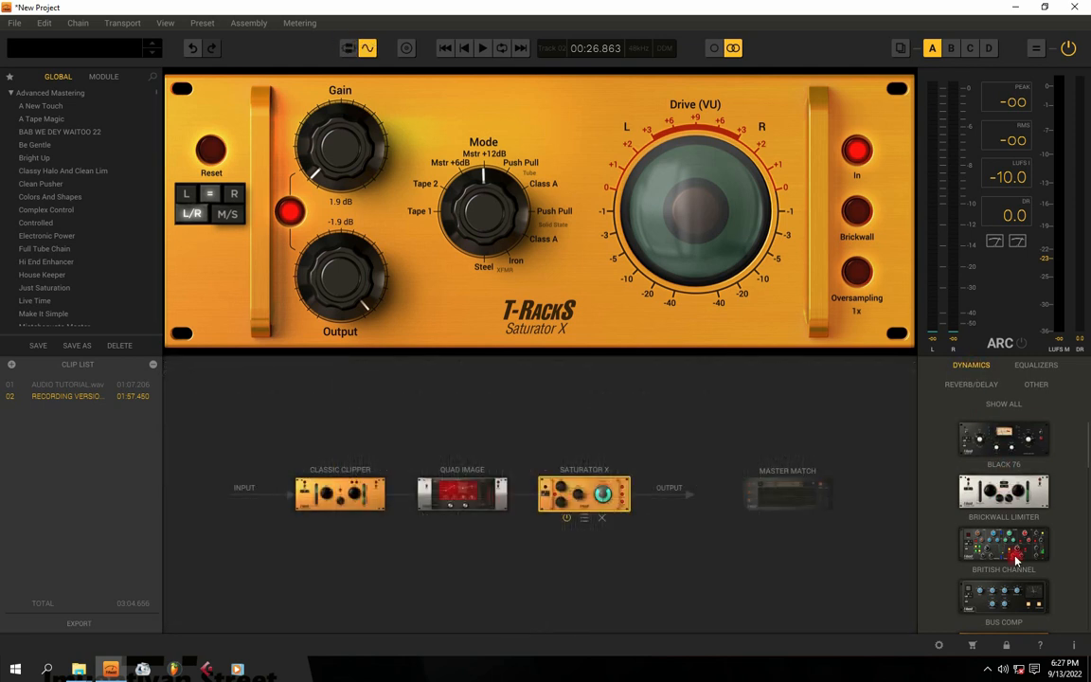
scroll(1016, 559, down, 3)
scroll(999, 495, down, 5)
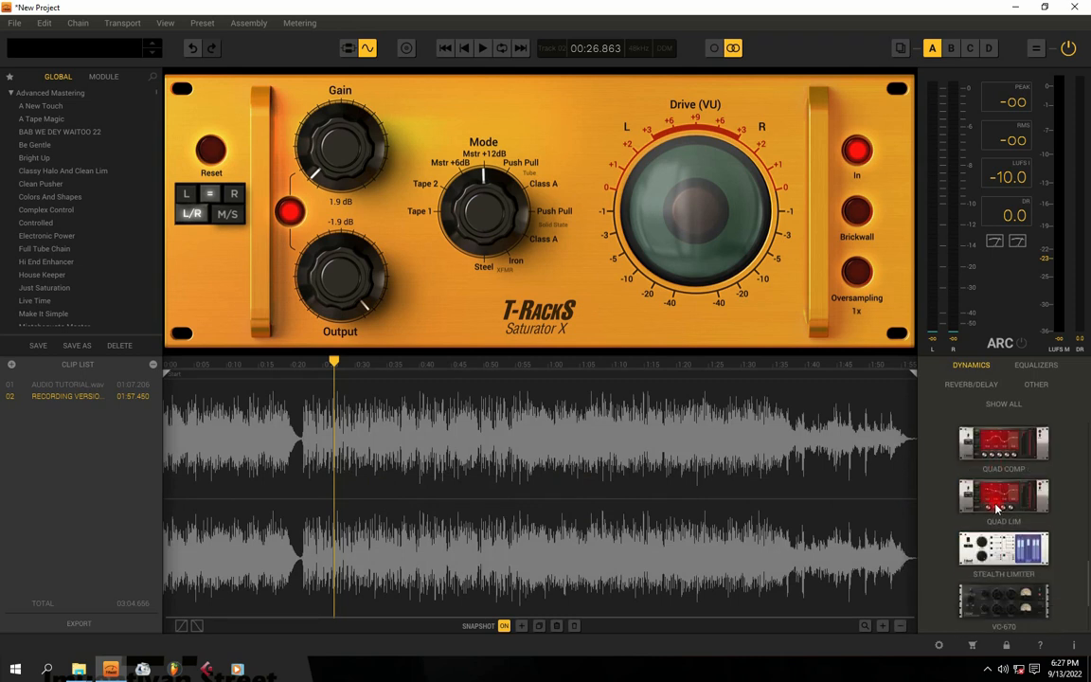
click(988, 380)
click(980, 384)
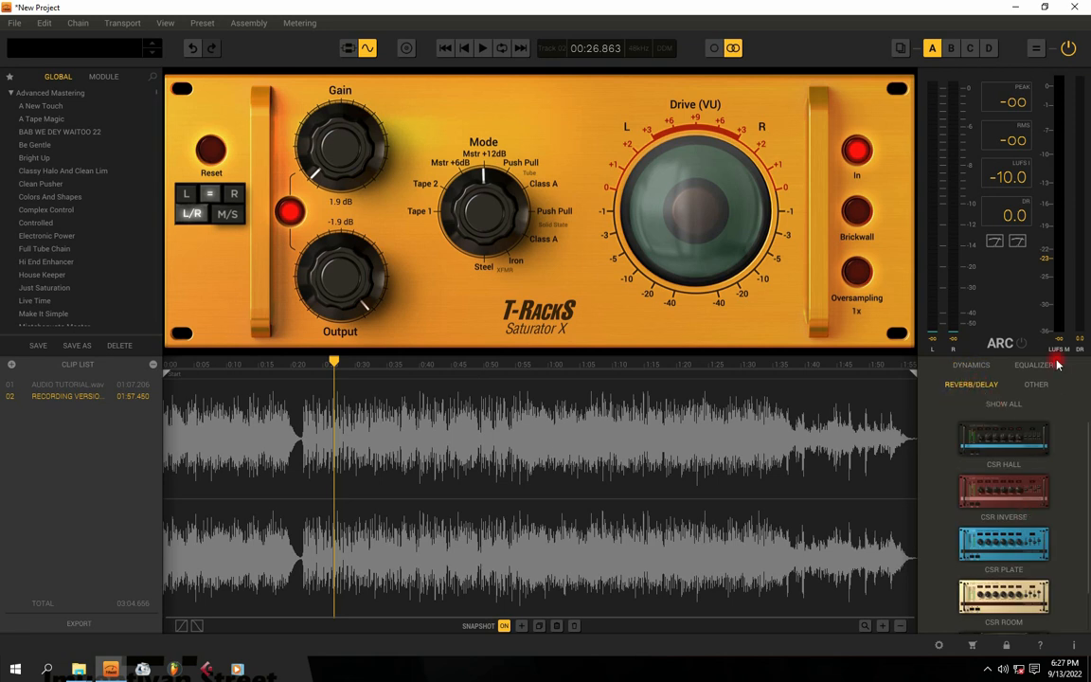
click(1038, 385)
click(975, 386)
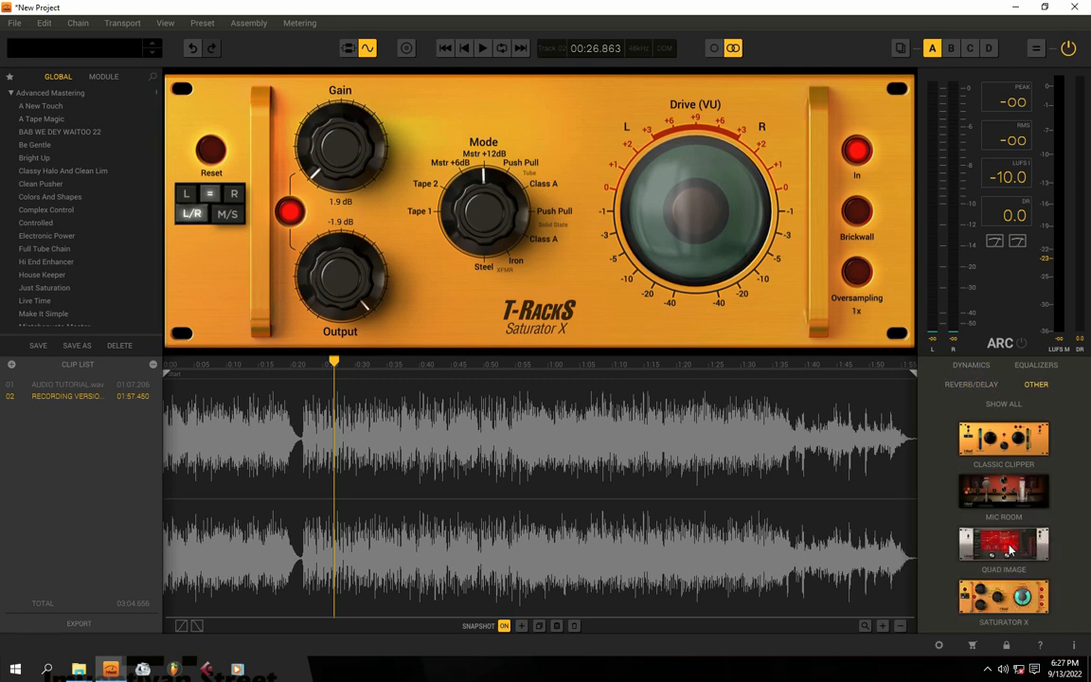
click(1000, 501)
Compare the processing chain view with the clip's waveform view, ending on the chain
click(348, 48)
click(348, 49)
click(350, 50)
click(350, 52)
click(348, 49)
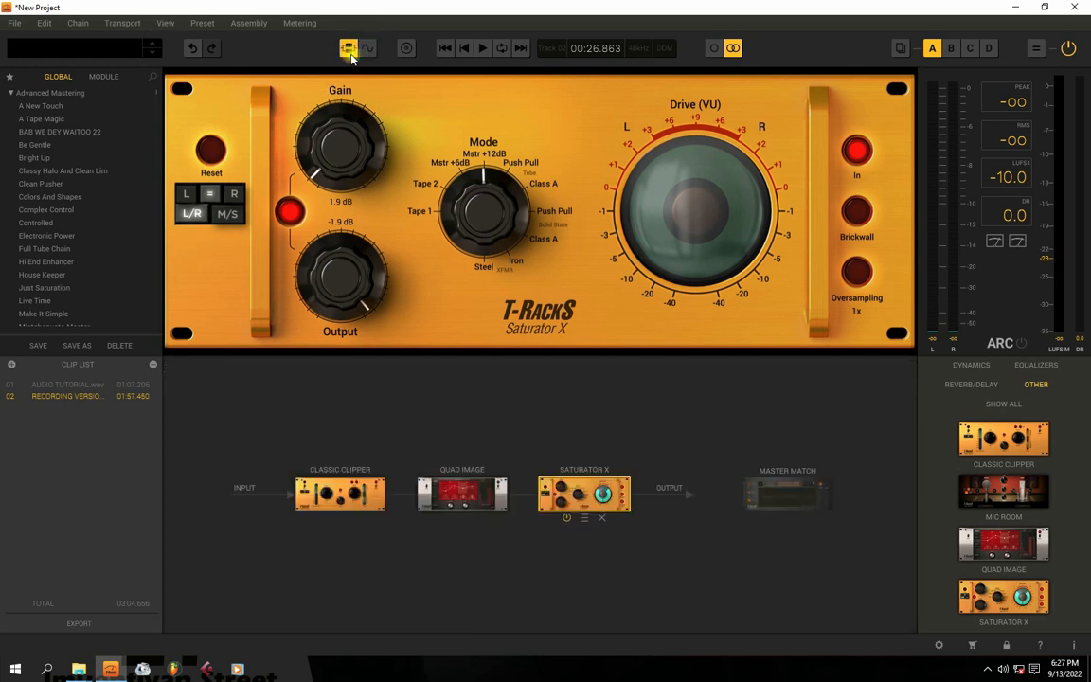
click(366, 48)
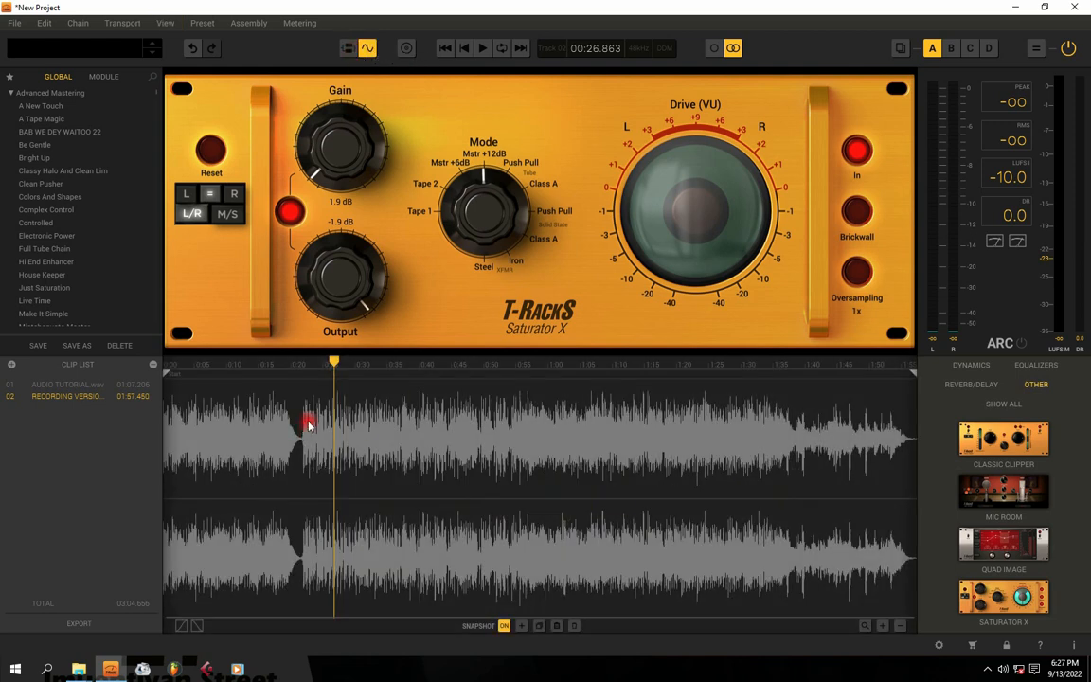
click(348, 49)
click(349, 53)
click(347, 46)
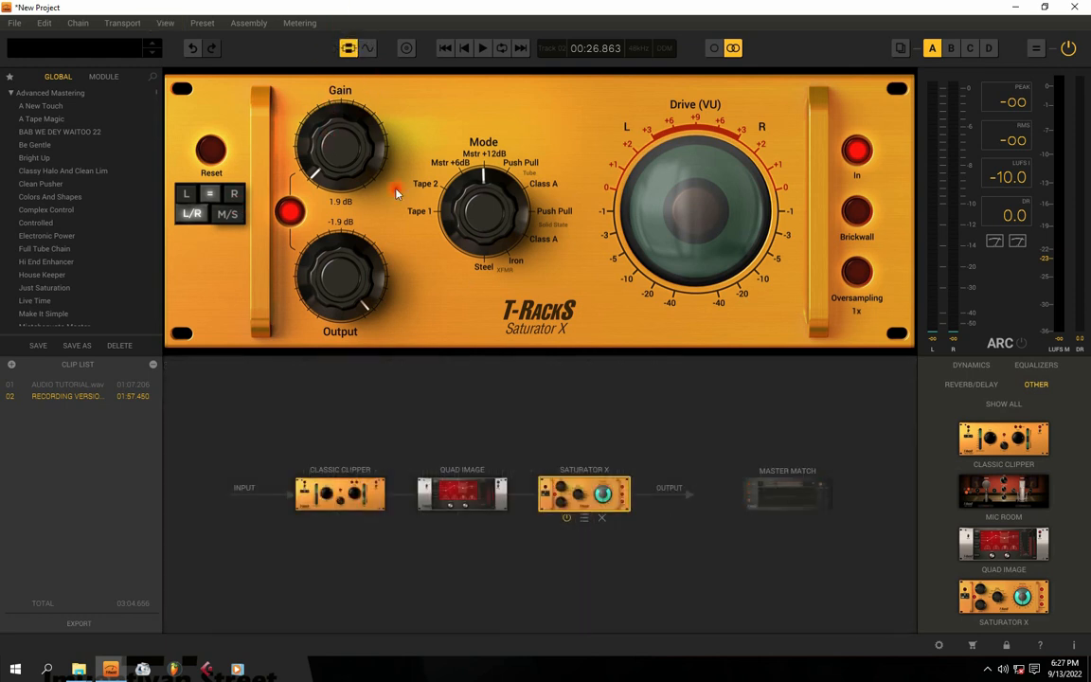
Remove Saturator X, Quad Image and Classic Clipper from the chain and show the clip's waveform
click(599, 518)
click(541, 518)
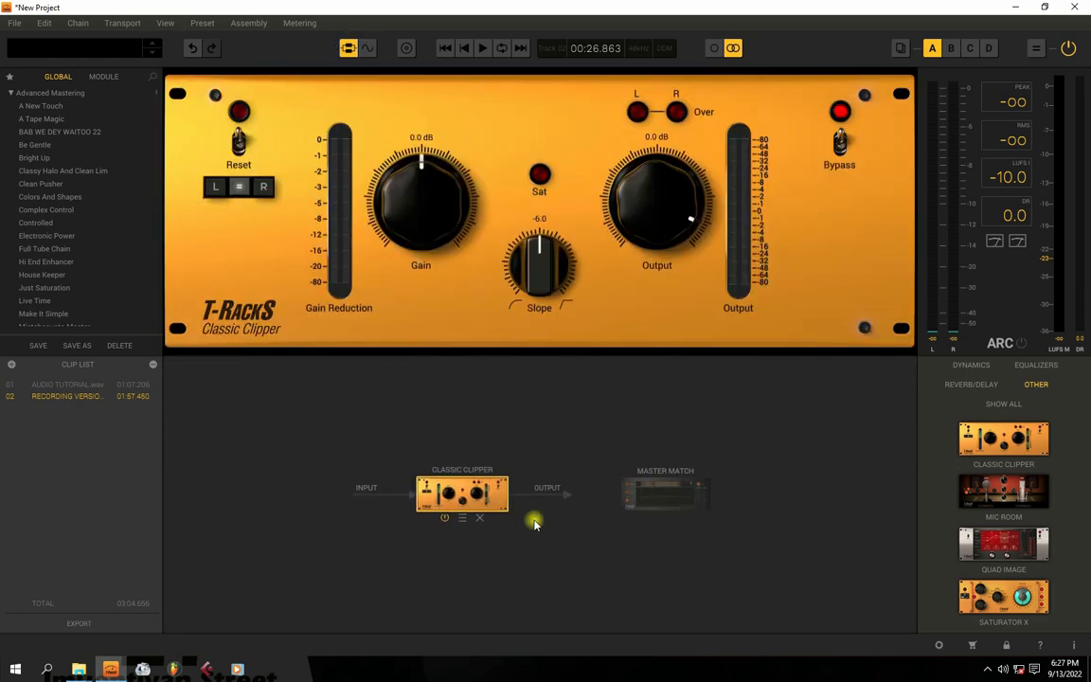
click(479, 516)
click(348, 47)
click(366, 47)
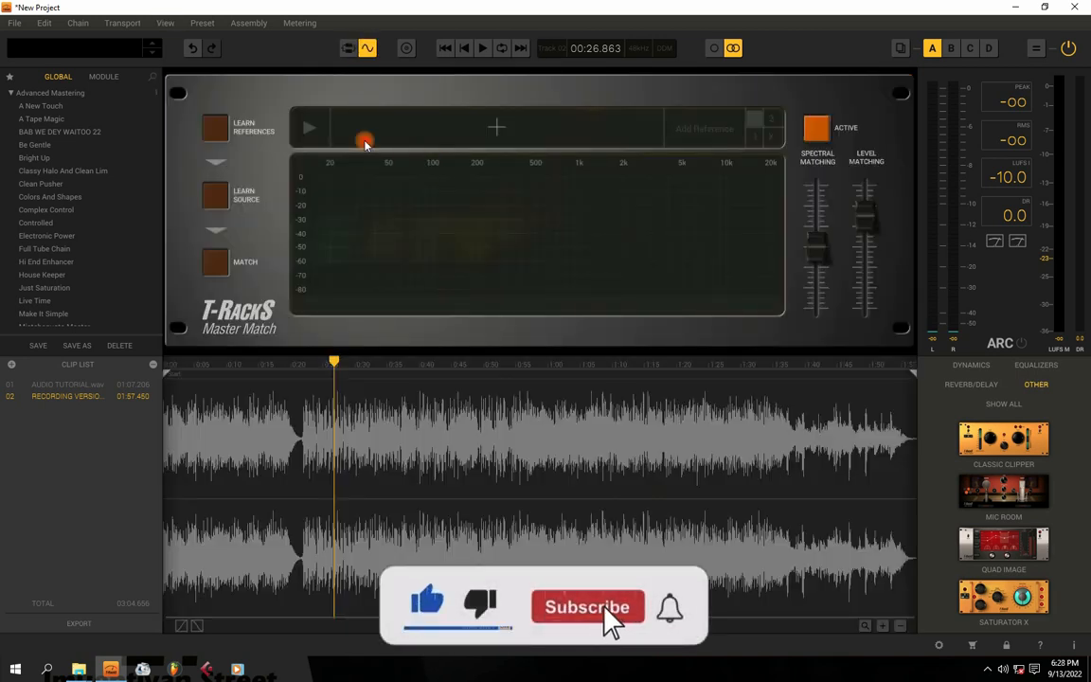
Audition the unprocessed clip from about 5.8 seconds
key(space)
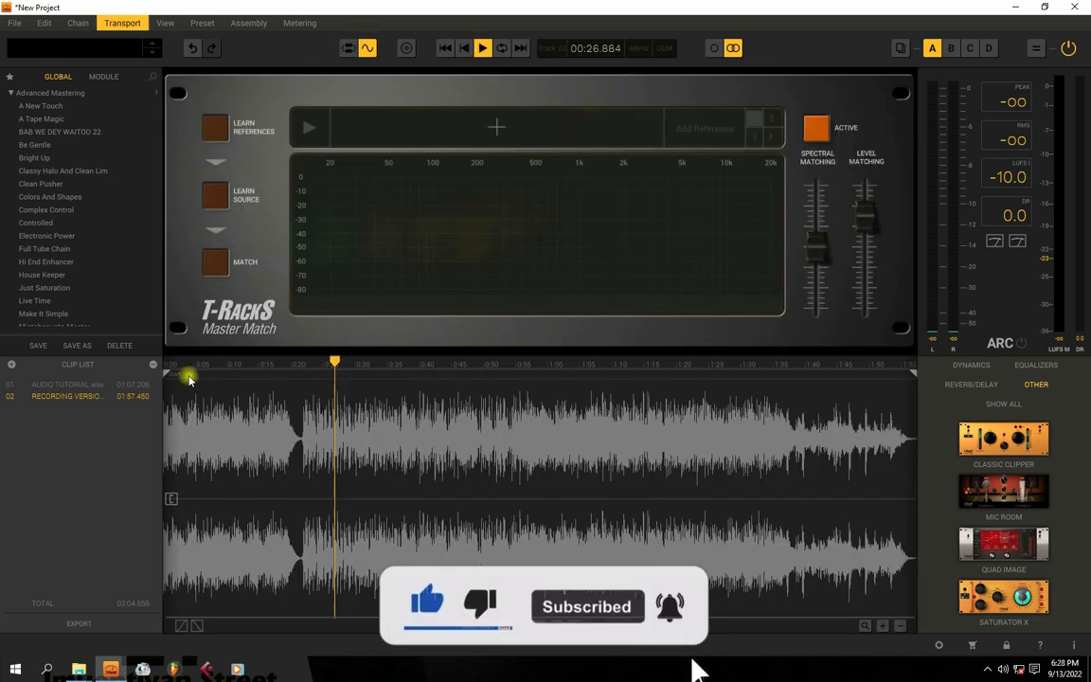
click(197, 364)
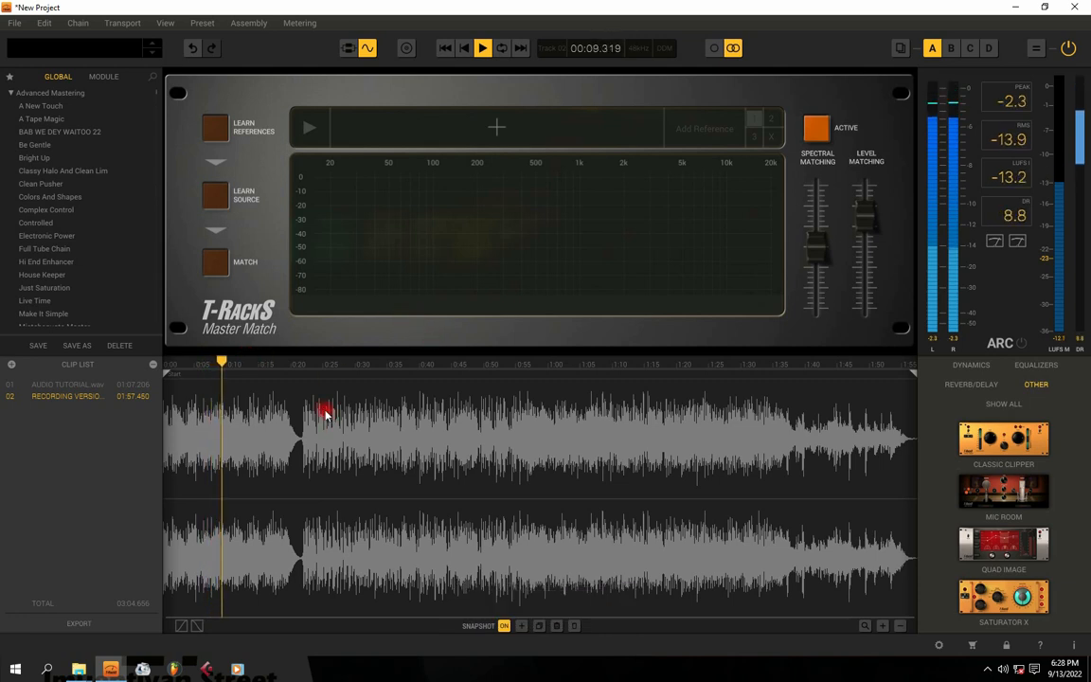
key(space)
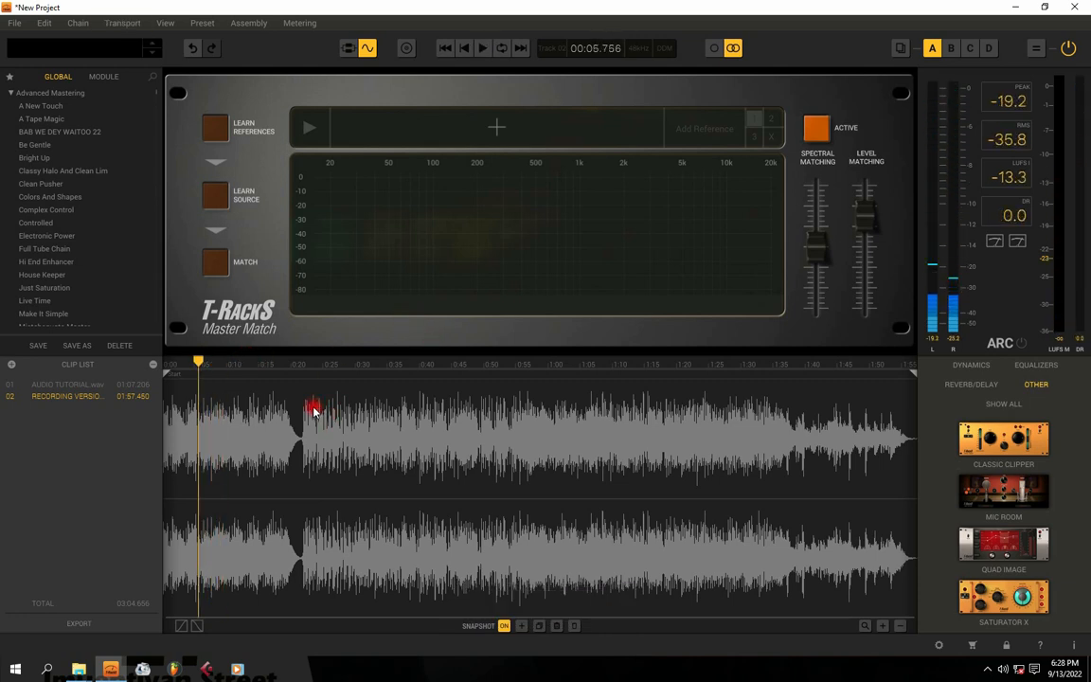
Insert Classic EQ from the equalizer modules into the empty chain and briefly play the clip
click(1035, 366)
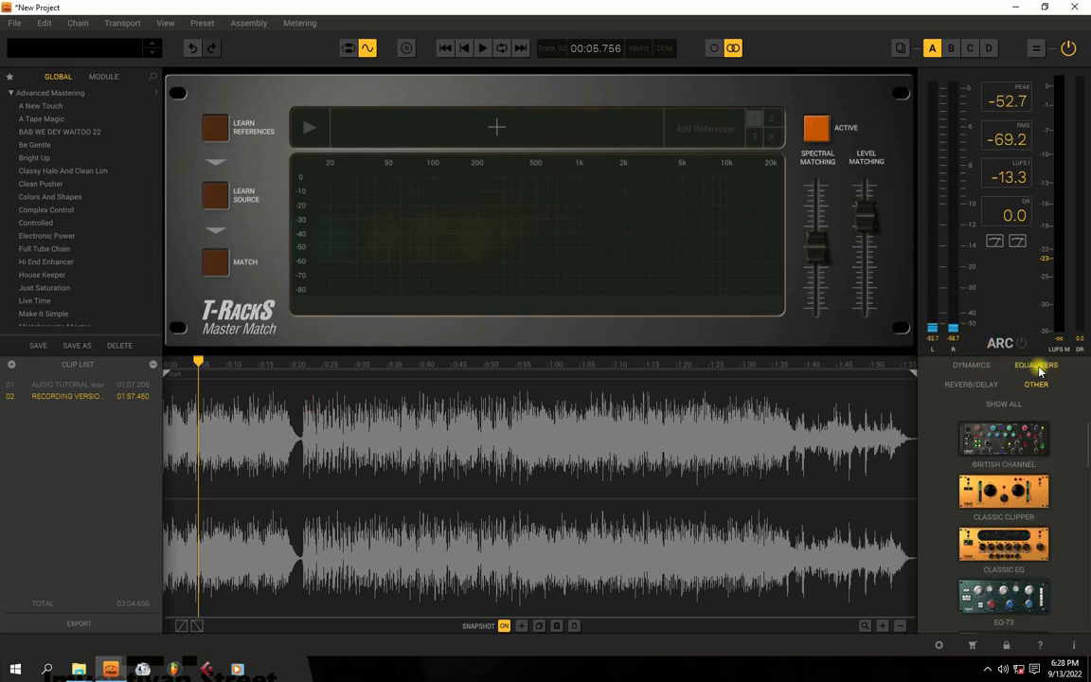
click(1036, 384)
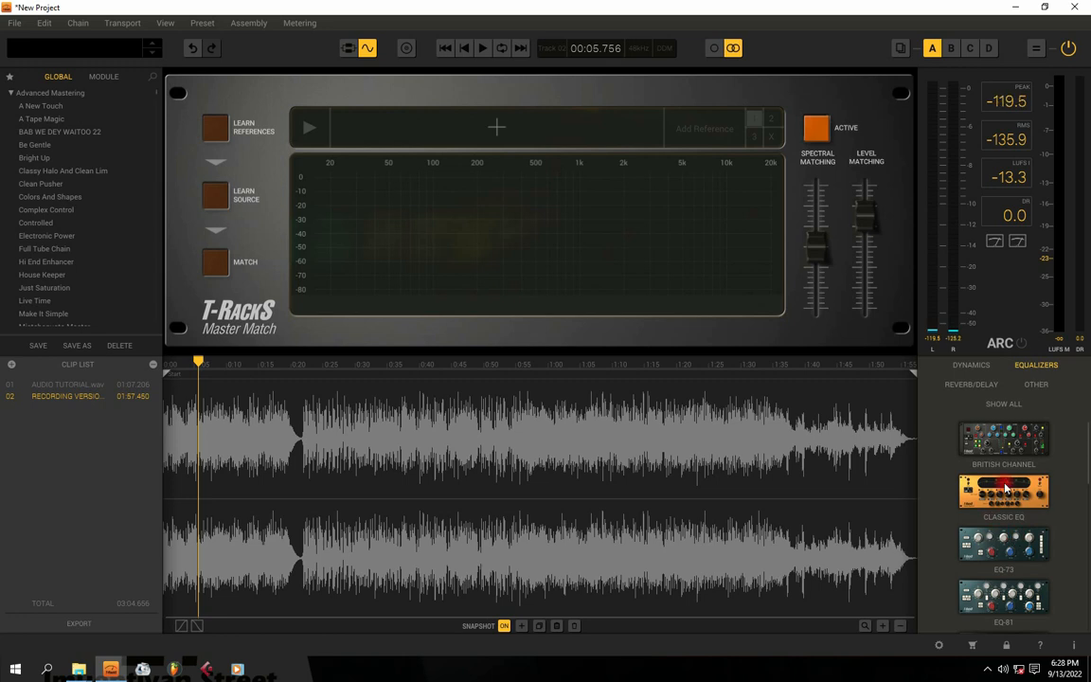
drag(1001, 490, 455, 494)
key(space)
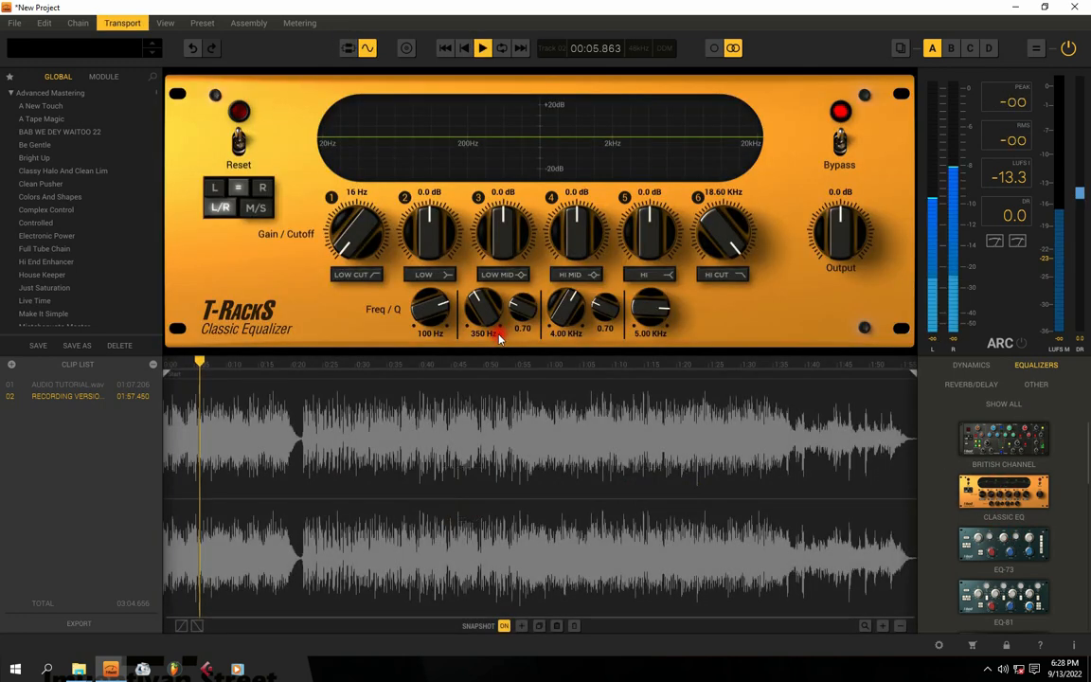
key(space)
Enable the HI band of the Classic Equalizer and boost it to 7.8 dB while auditioning the clip
click(642, 275)
key(space)
drag(640, 236, 648, 223)
key(space)
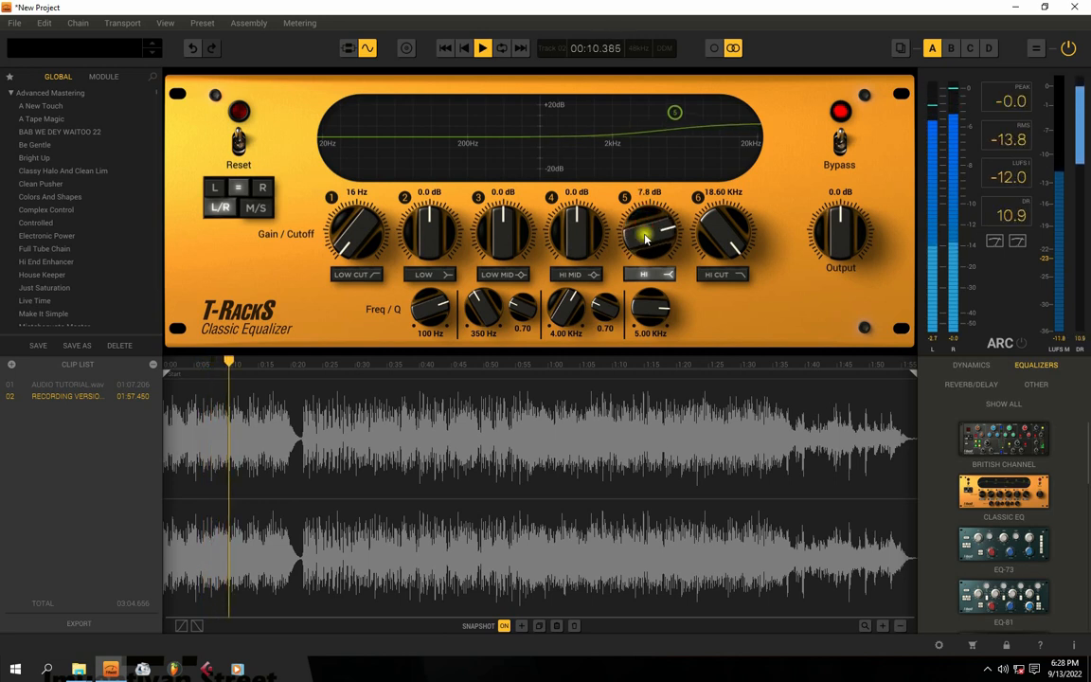
Compare the clip with the Classic Equalizer bypassed and active, leaving the equalizer active
click(840, 144)
key(space)
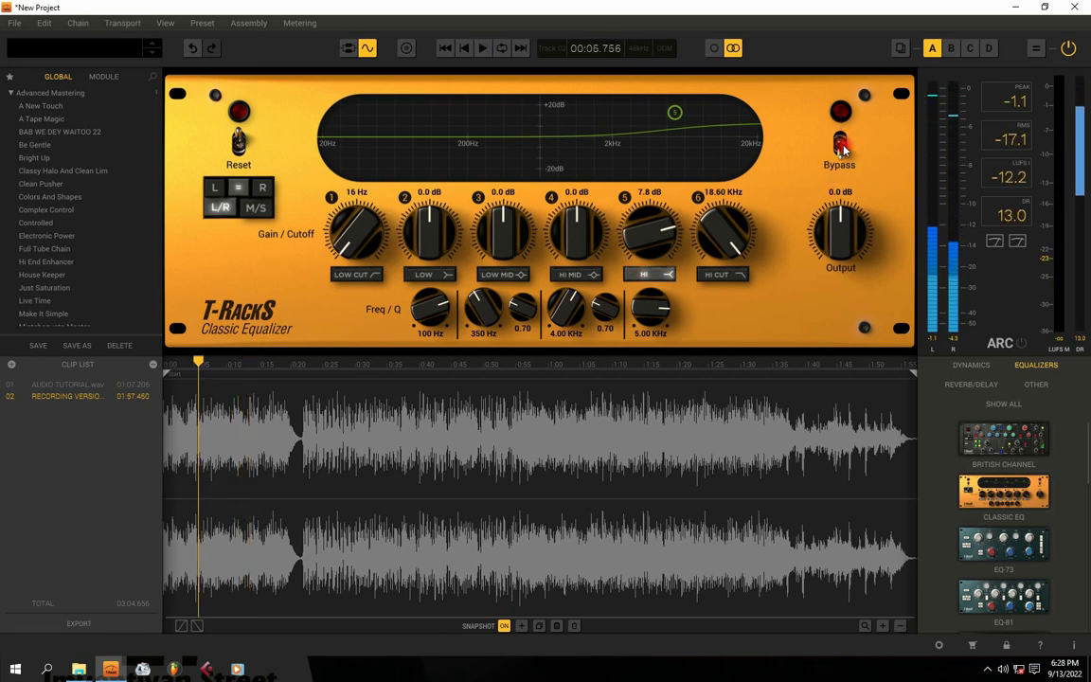
click(840, 144)
key(space)
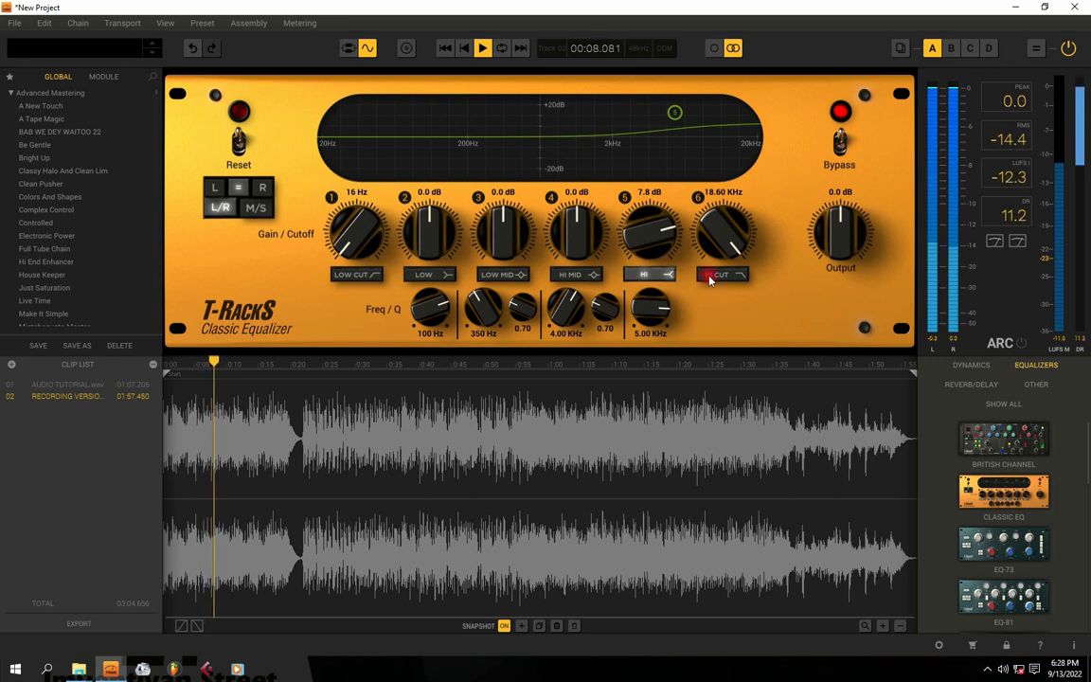
Enable the equalizer's HI CUT band and set the HI band's gain to 6.3 dB while auditioning the clip
key(space)
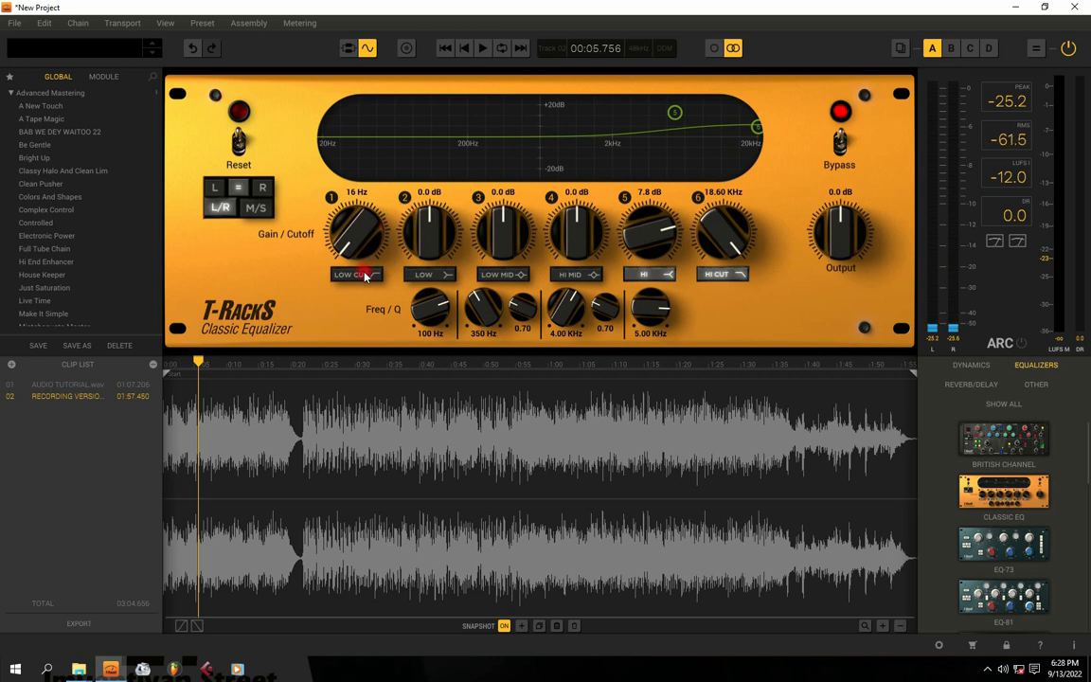
key(space)
drag(652, 226, 652, 242)
key(space)
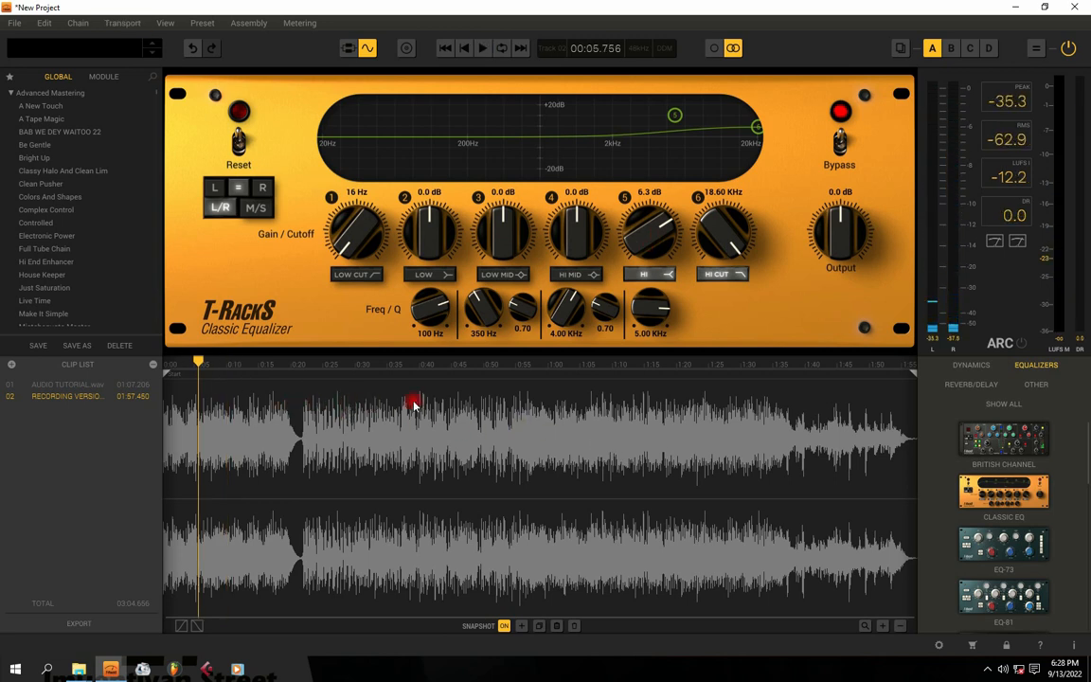
click(884, 626)
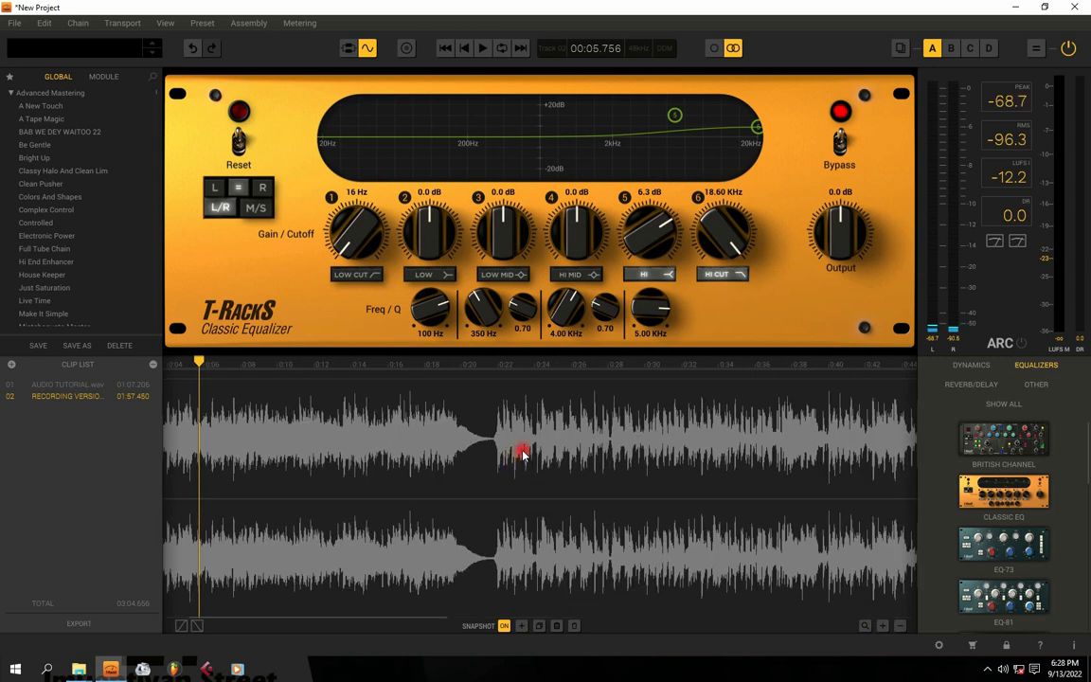
click(899, 627)
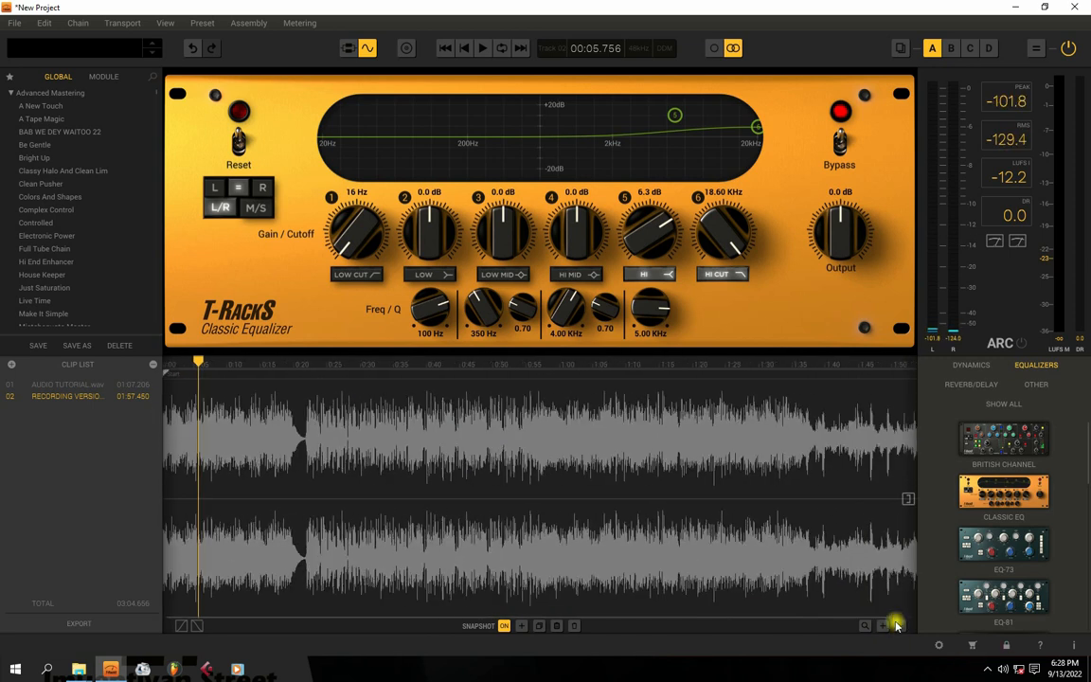
Insert Classic Comp from the dynamics modules into the chain after Classic EQ and play the clip
click(971, 365)
scroll(997, 547, down, 1)
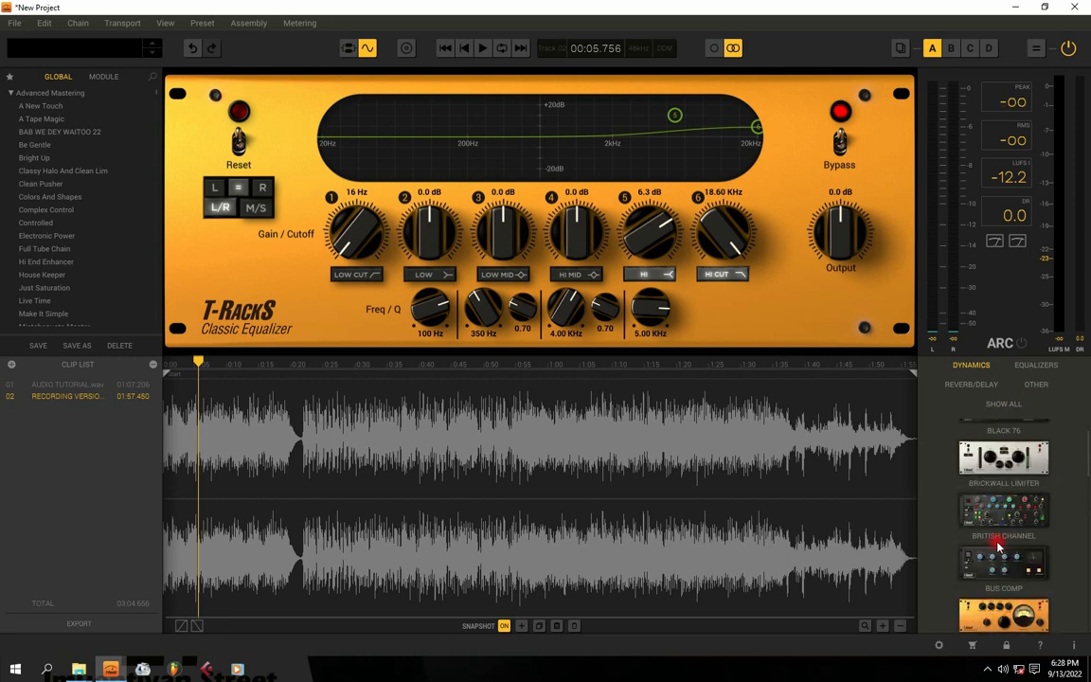
scroll(997, 547, down, 1)
scroll(1008, 557, down, 6)
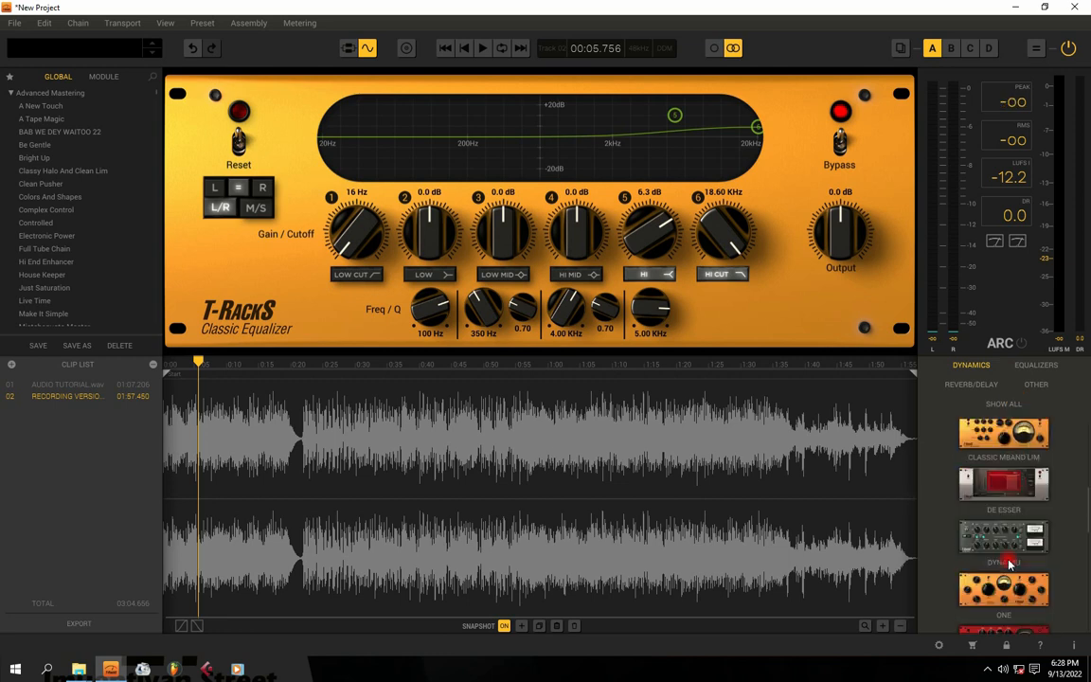
scroll(1009, 563, down, 3)
scroll(1024, 478, up, 3)
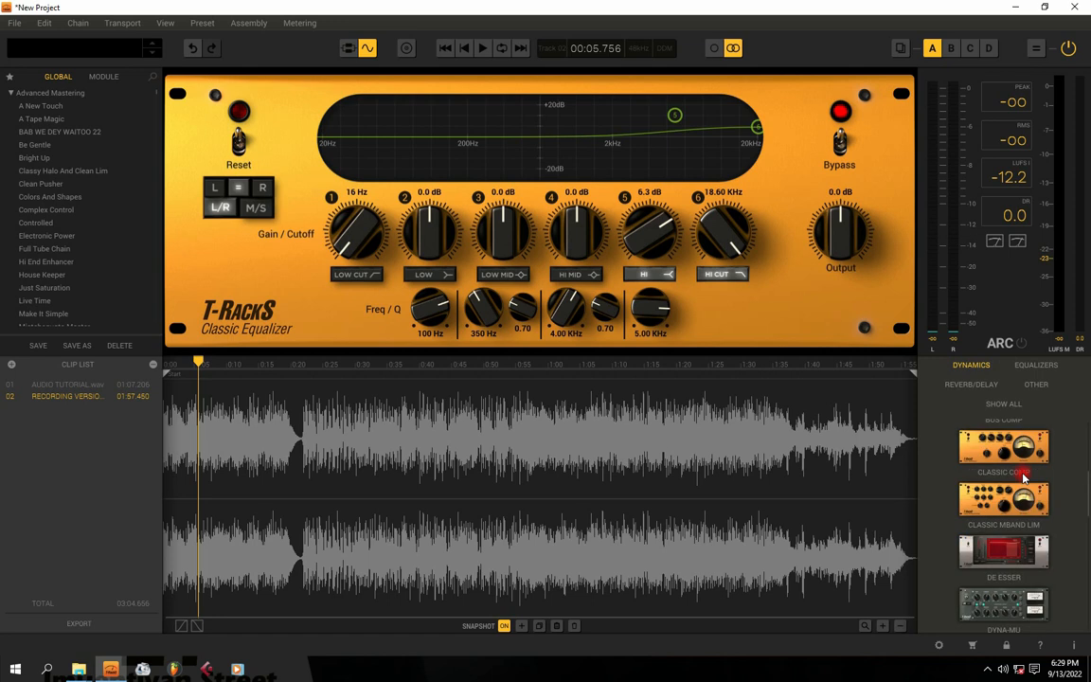
drag(1007, 453, 536, 487)
key(space)
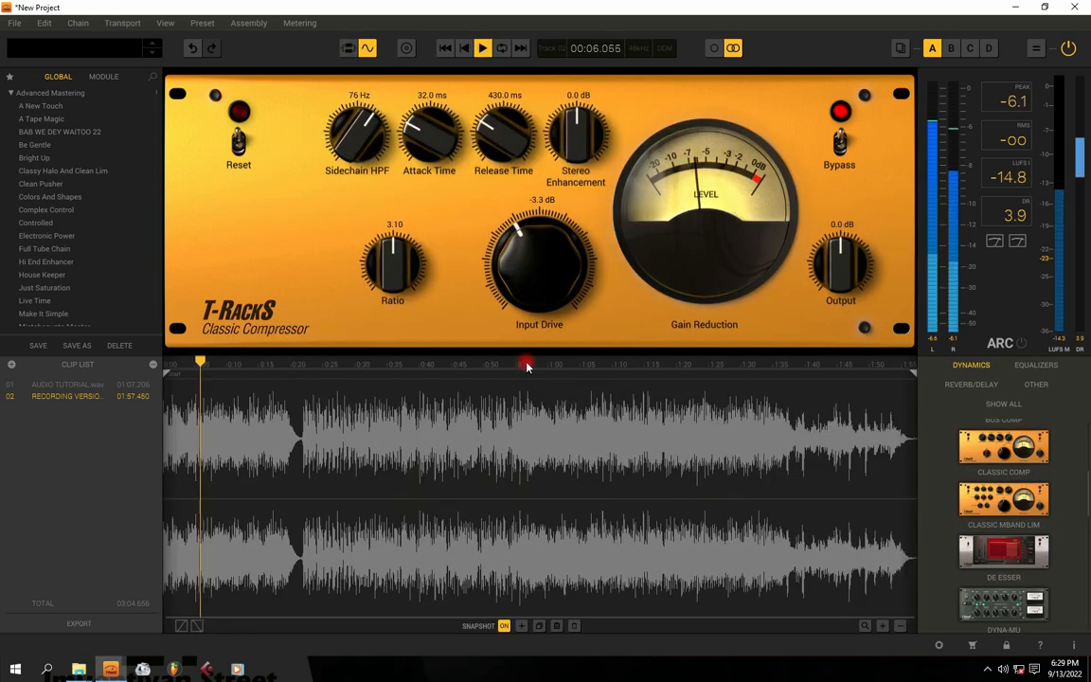
Set the Classic Compressor's Input Drive to -4.1 dB, Output to -9.3 dB and Ratio to 2.65 while auditioning the clip
drag(514, 243, 533, 285)
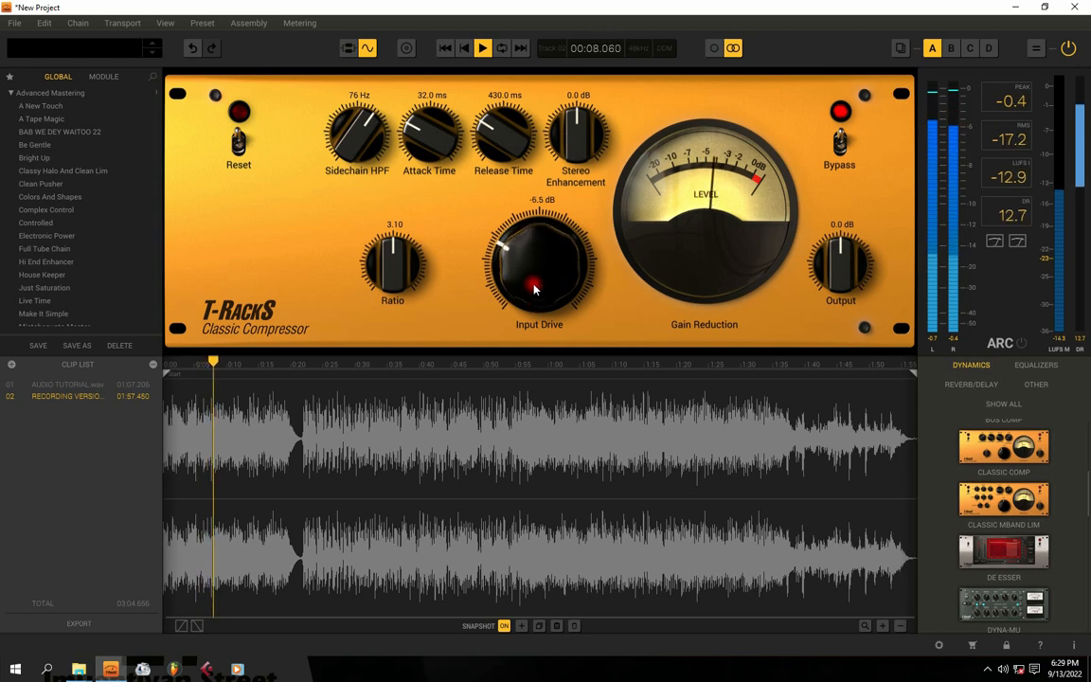
drag(839, 254, 842, 308)
mouse_move(511, 253)
mouse_down()
mouse_move(499, 236)
mouse_move(516, 244)
mouse_up()
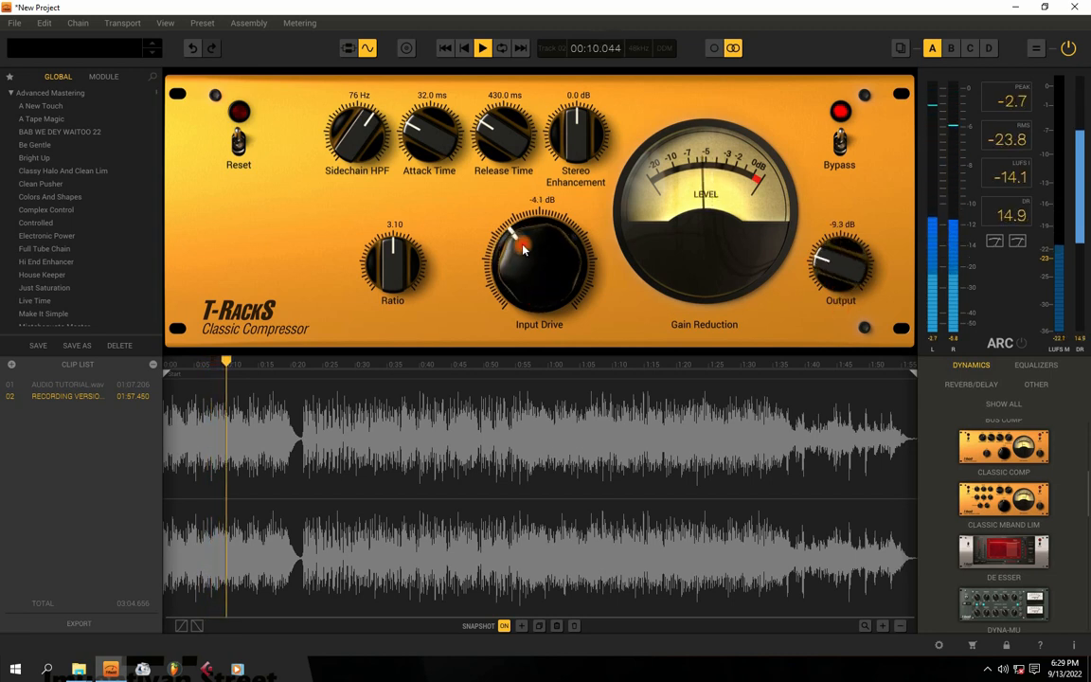
key(space)
click(395, 254)
drag(396, 254, 398, 274)
key(space)
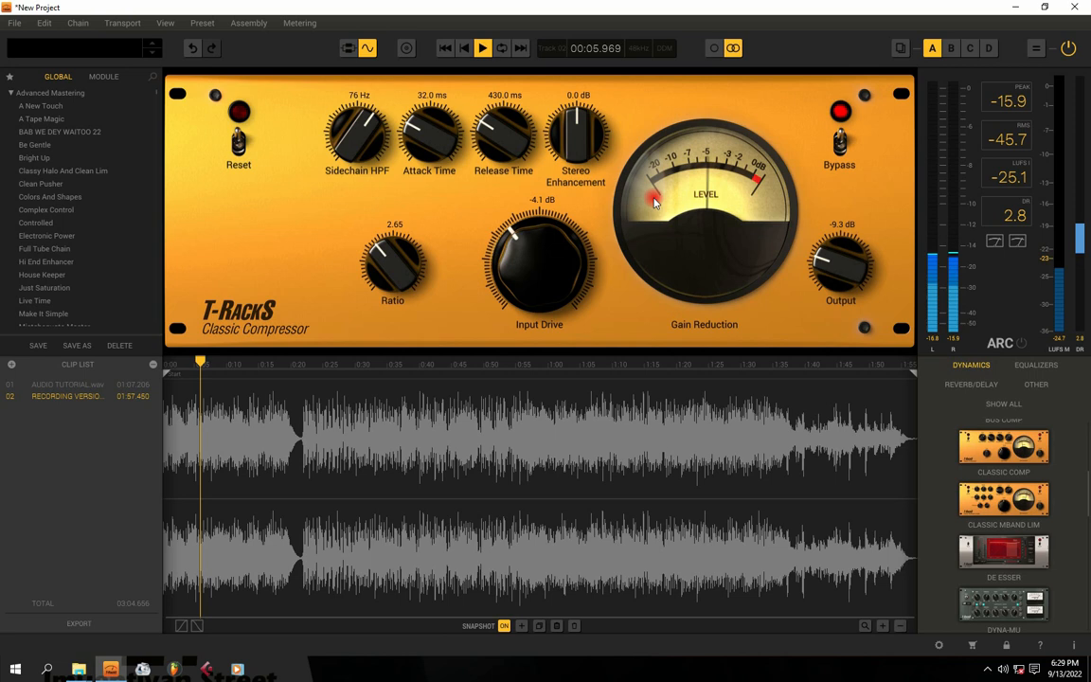
key(space)
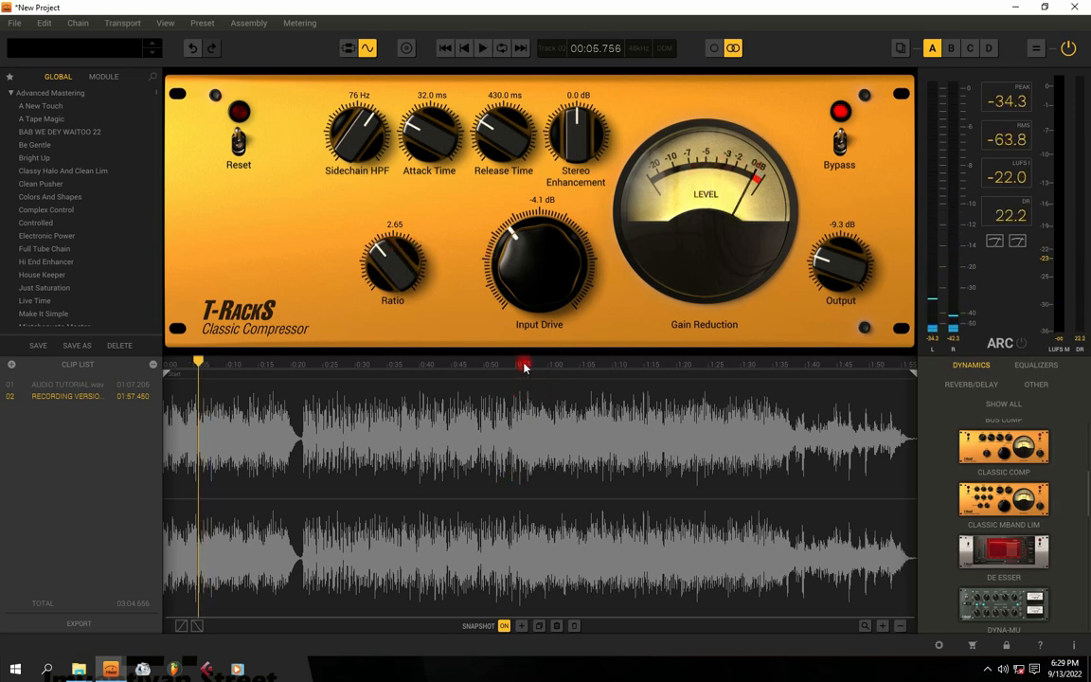
Adjust the compressor to -4.8 dB Input Drive, 92 Hz Sidechain HPF, 33.4 ms Attack Time and 434.0 ms Release Time during playback
key(space)
drag(530, 255, 529, 258)
key(space)
key(space)
drag(352, 154, 414, 135)
drag(487, 140, 487, 137)
key(space)
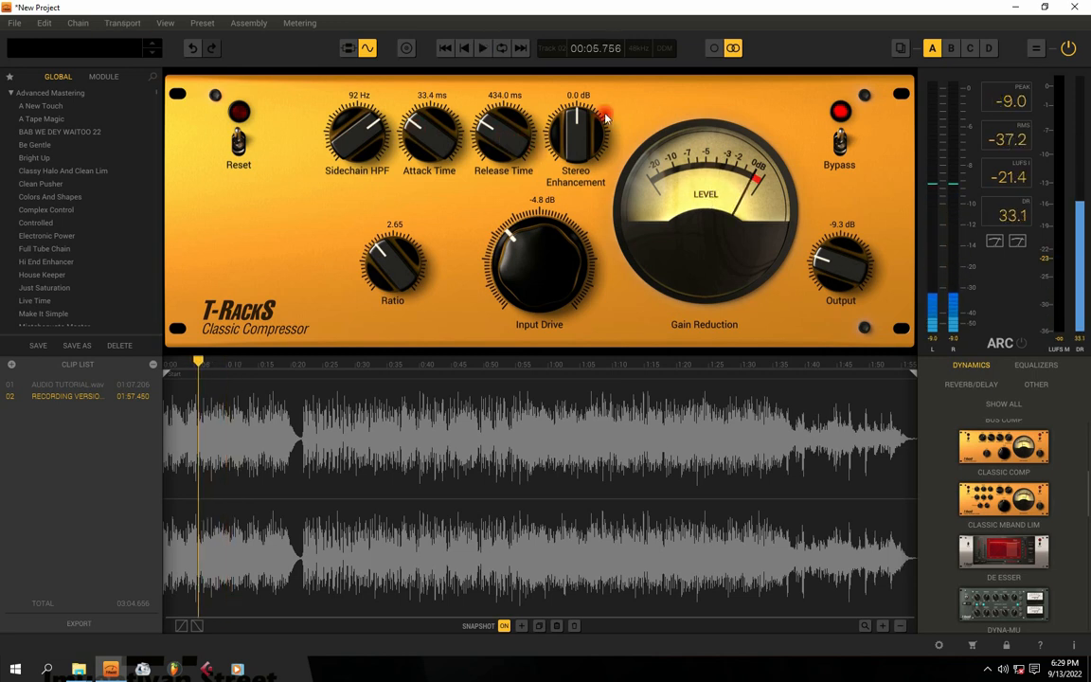
Raise the compressor's Output to -1.8 dB while comparing the clip with the compressor bypassed and active, leaving it active
key(space)
drag(846, 277, 838, 252)
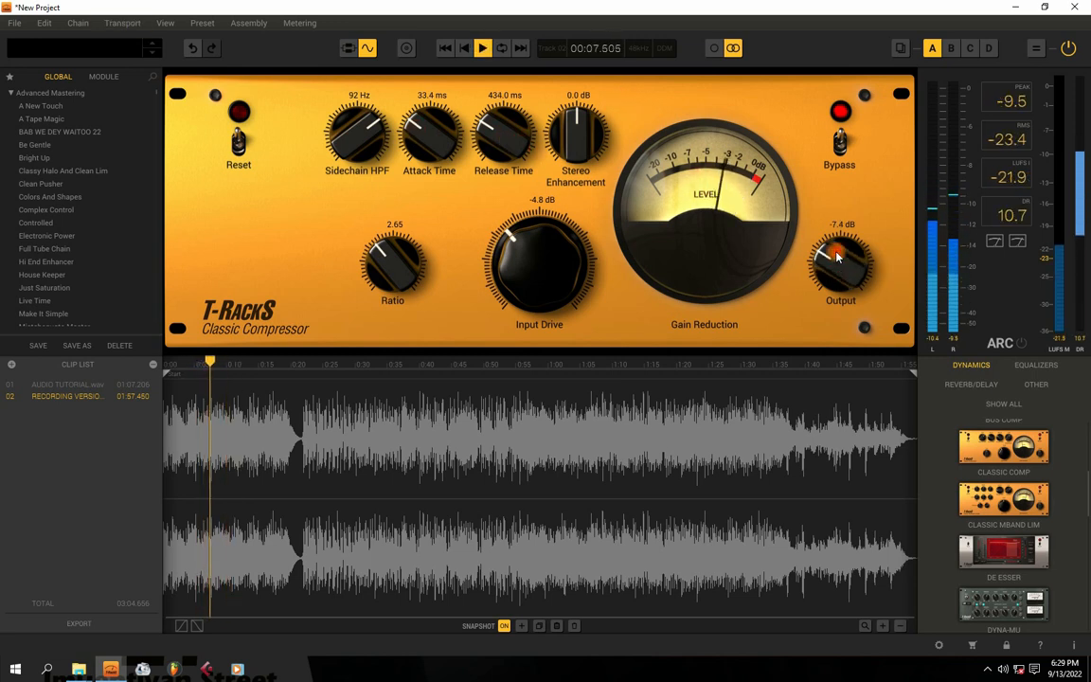
click(840, 142)
click(840, 142)
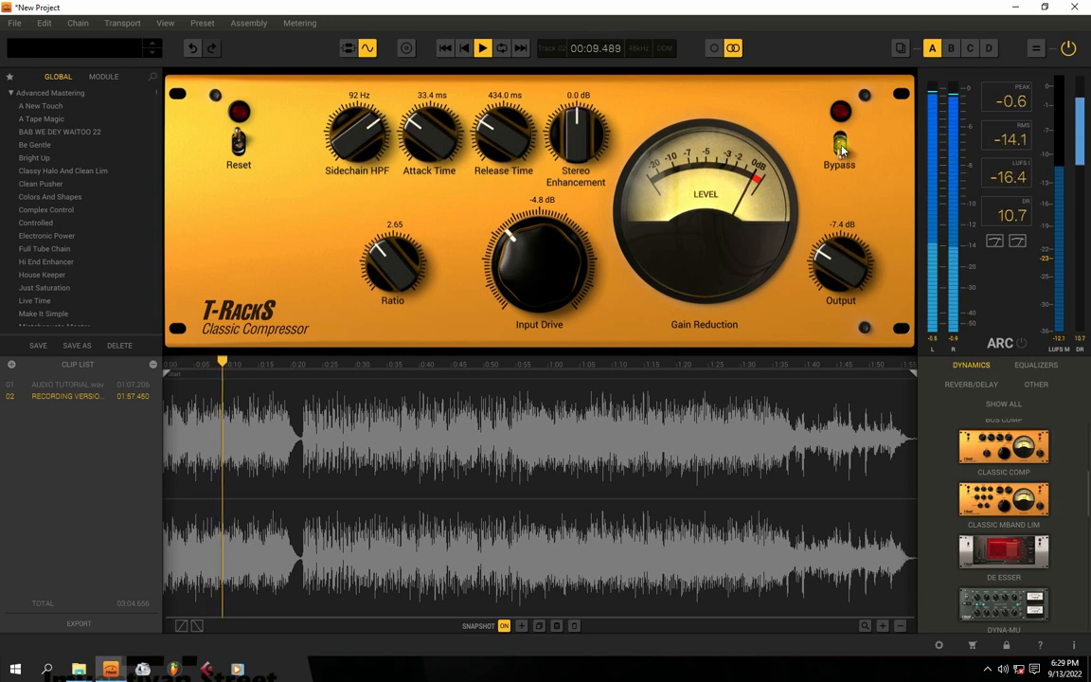
drag(840, 275, 837, 236)
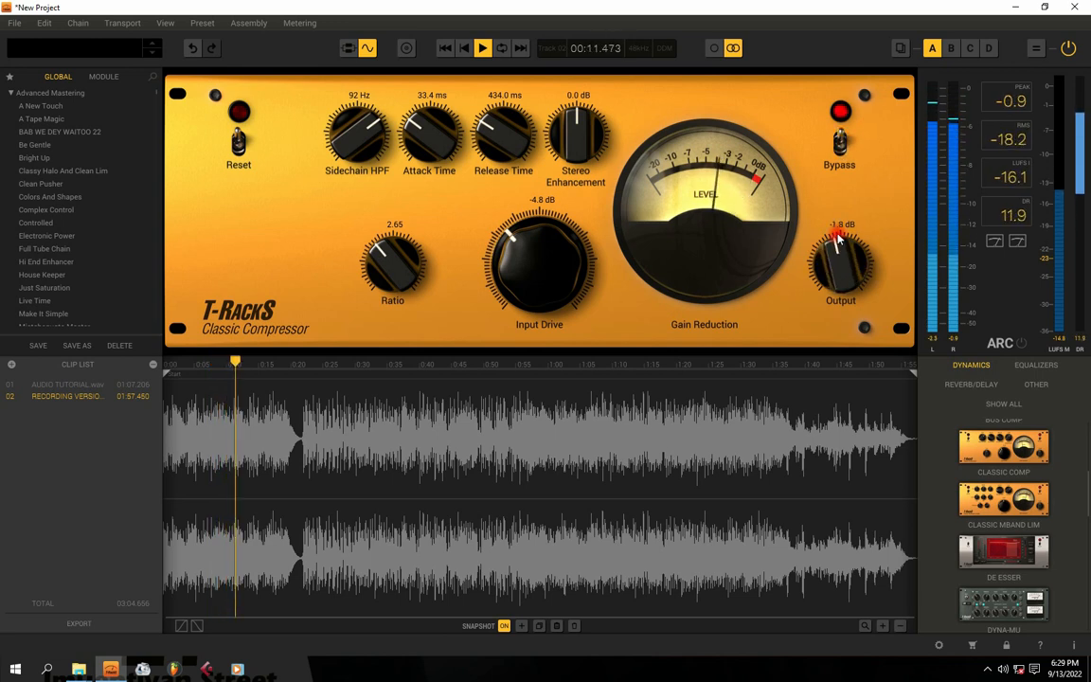
click(839, 144)
click(838, 144)
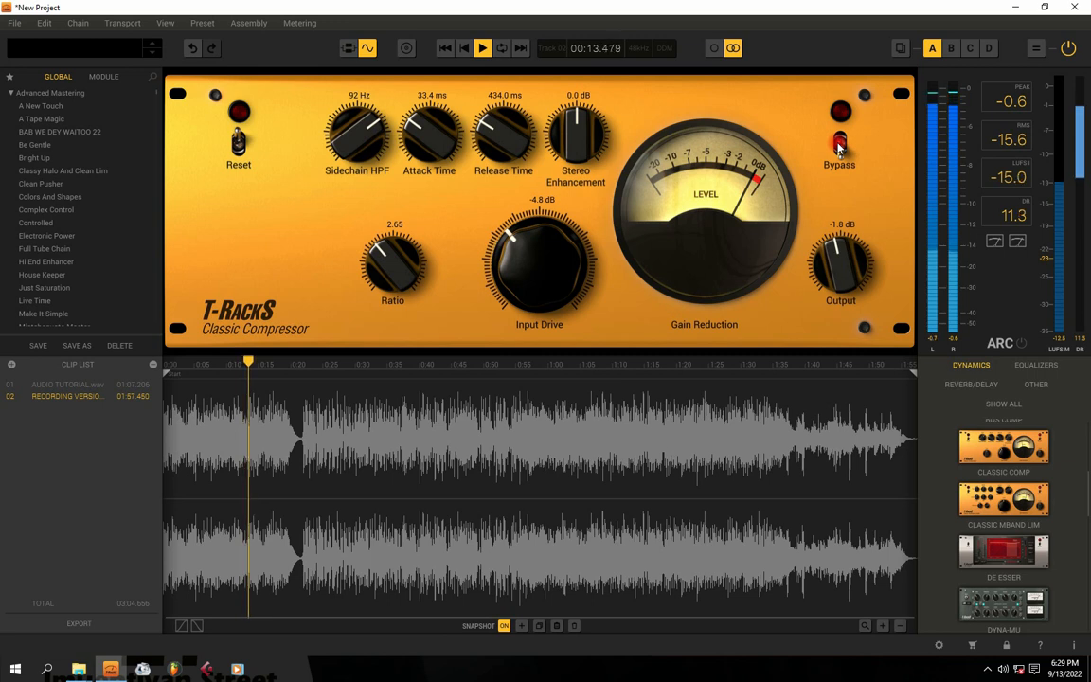
key(space)
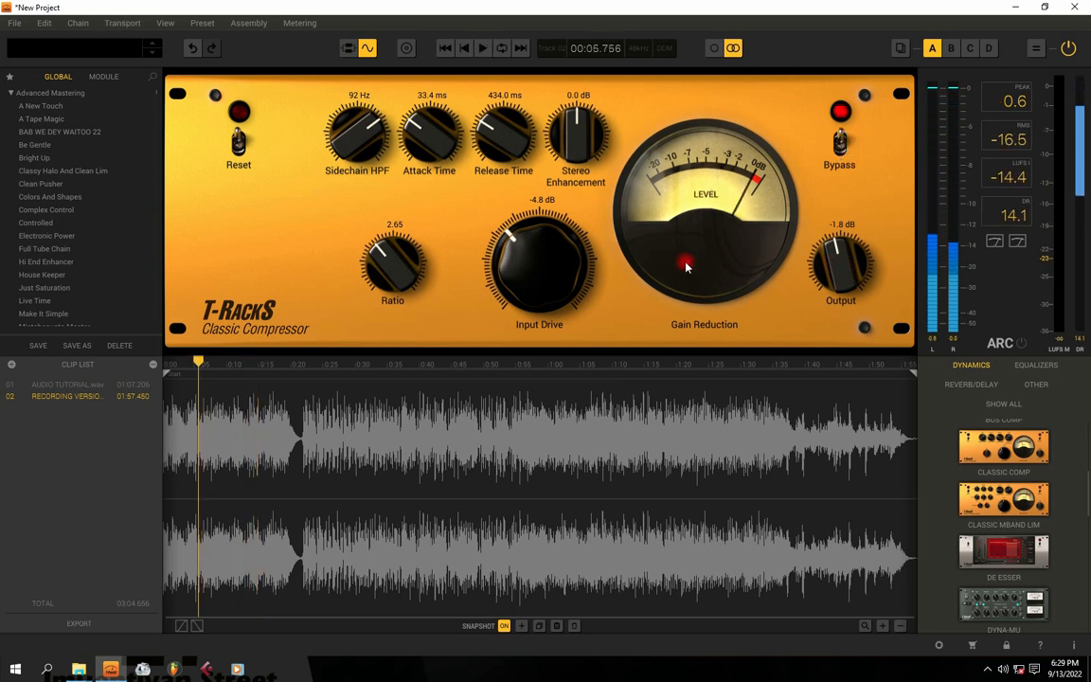
Fine-tune the compressor's Input Drive to -4.0 dB and its Output to -1.1 dB while auditioning the clip
drag(840, 251, 839, 253)
key(space)
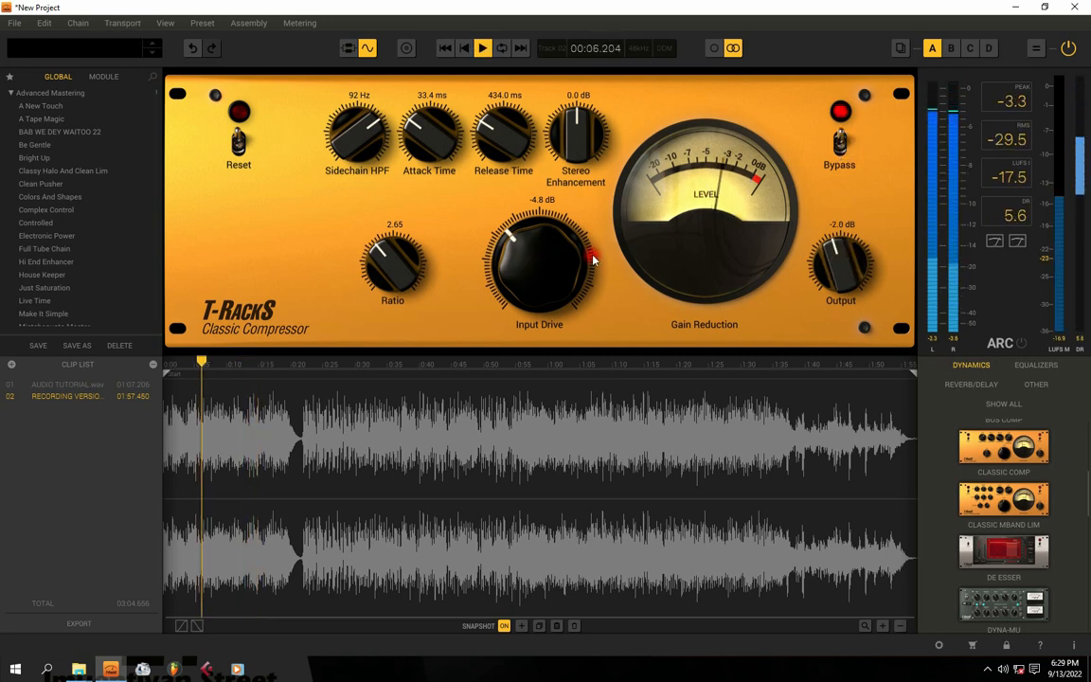
mouse_move(534, 248)
mouse_down()
mouse_move(530, 258)
mouse_move(530, 248)
mouse_up()
drag(840, 265, 841, 259)
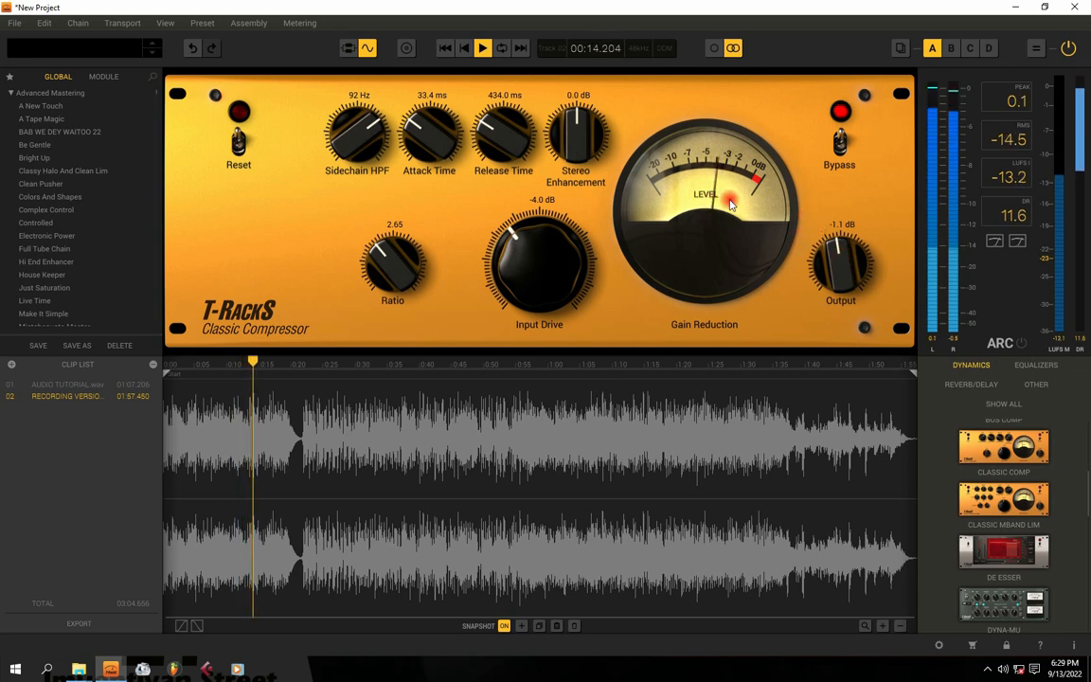
key(space)
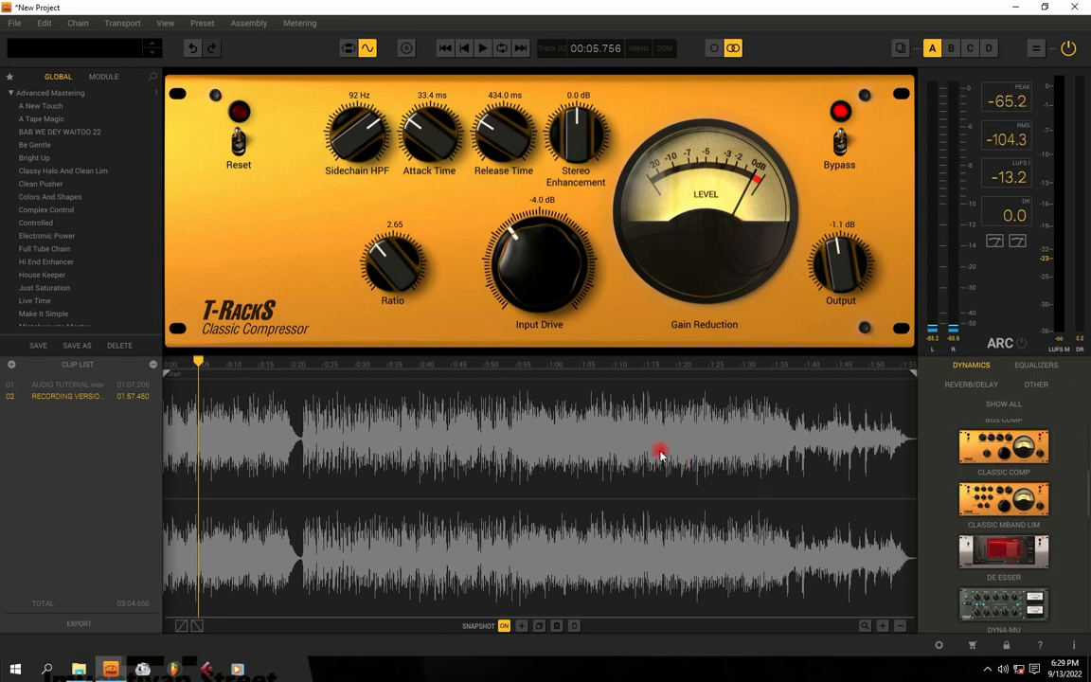
Insert the Brickwall Limiter after Classic Comp and set its Attack Time to 0.8 ms
click(1032, 368)
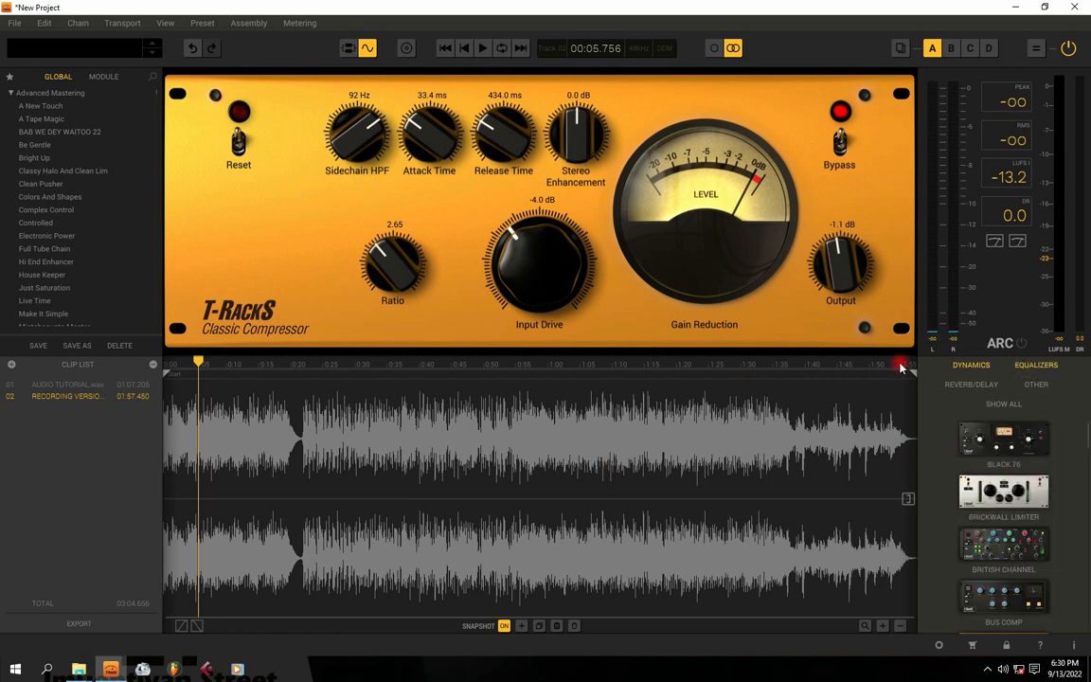
drag(1015, 499, 597, 499)
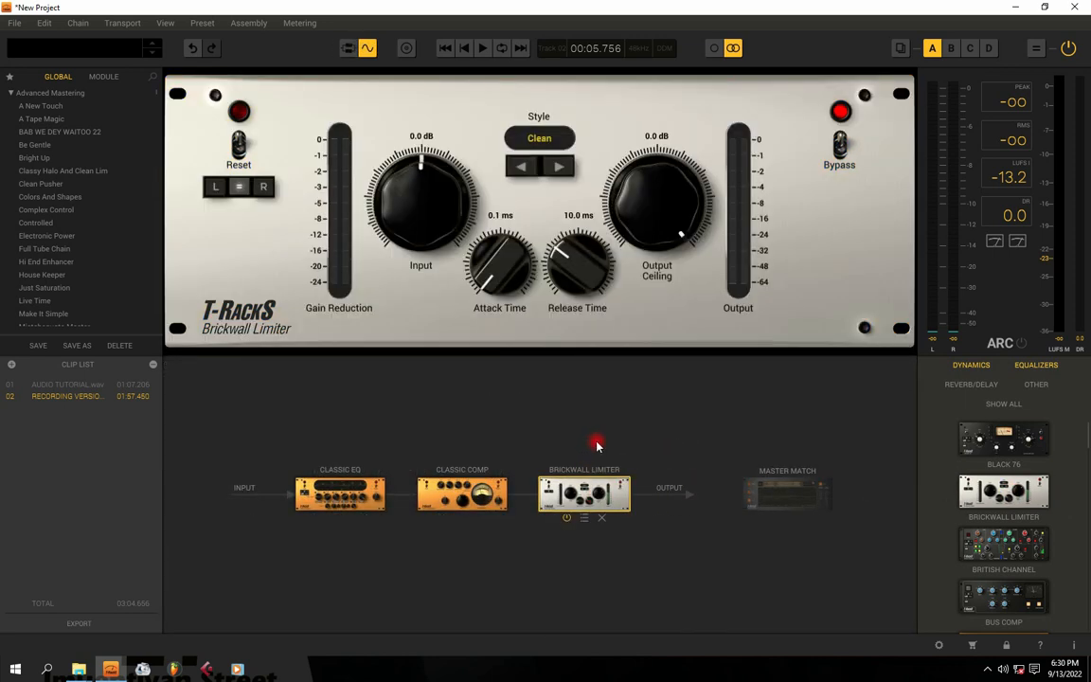
drag(490, 248, 489, 265)
Set the Brickwall Limiter's Release Time to 1.2 ms and its Input to 5.5 dB while auditioning the clip
key(space)
drag(580, 268, 570, 296)
drag(569, 295, 571, 281)
drag(440, 230, 415, 202)
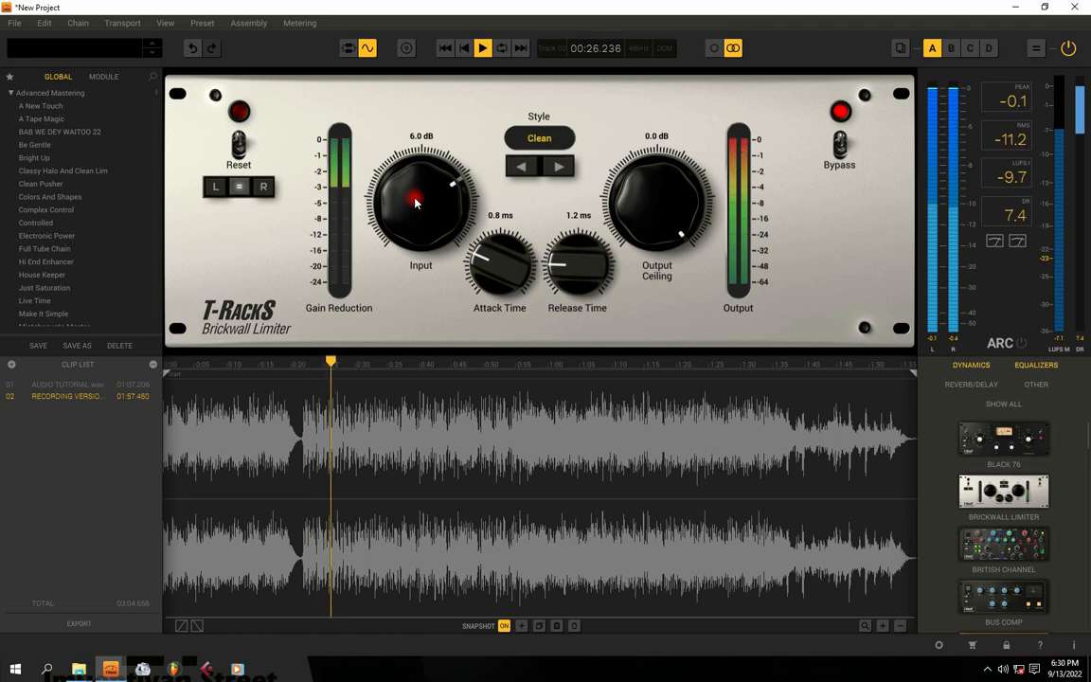
key(space)
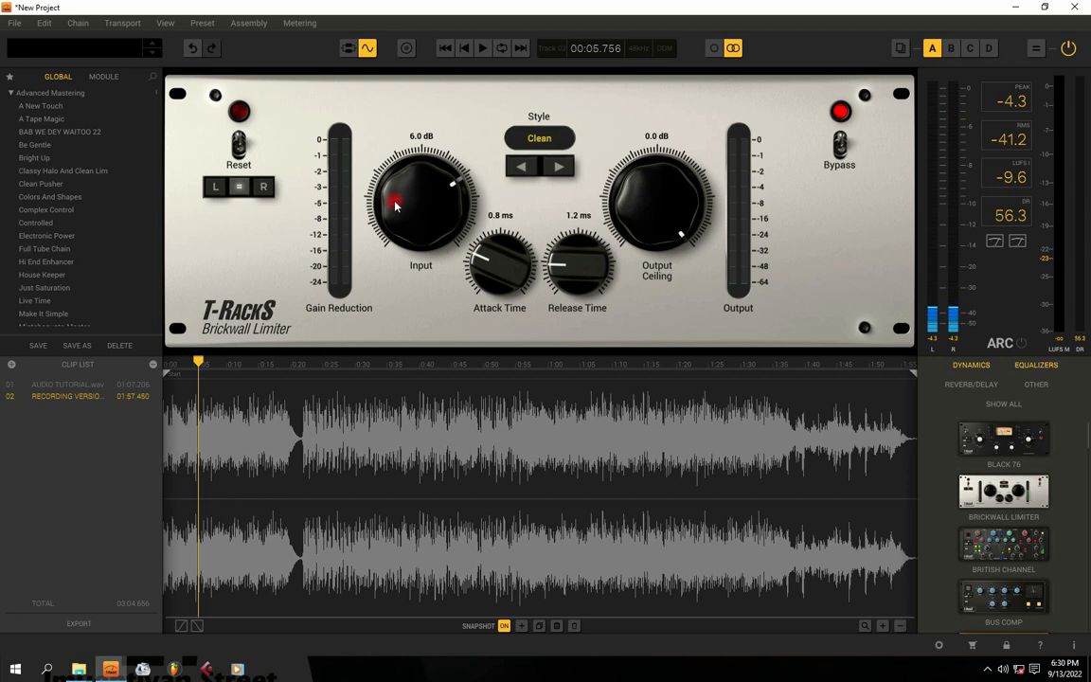
key(space)
drag(429, 196, 429, 202)
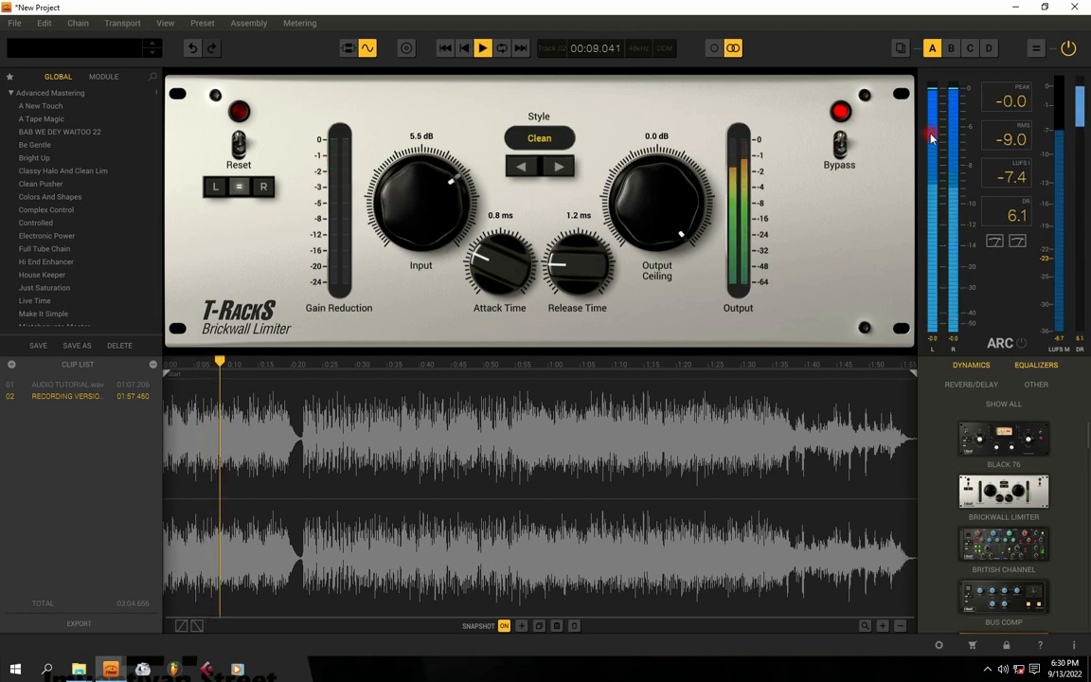
key(space)
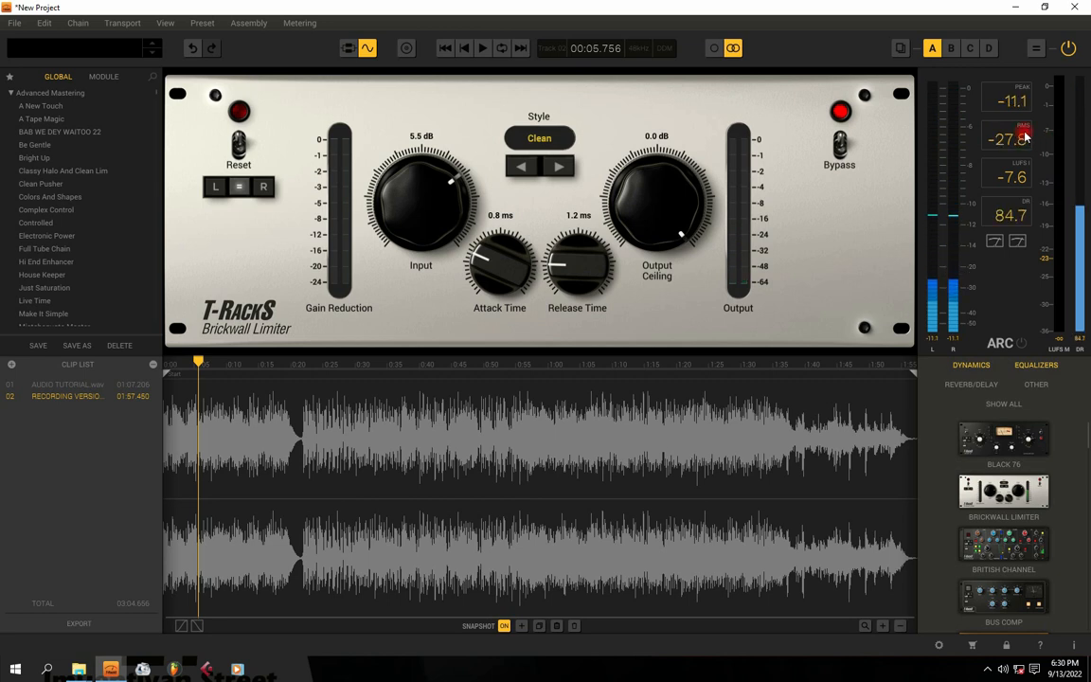
Compare the clip with the whole chain's processing disabled and enabled, leaving processing enabled
key(space)
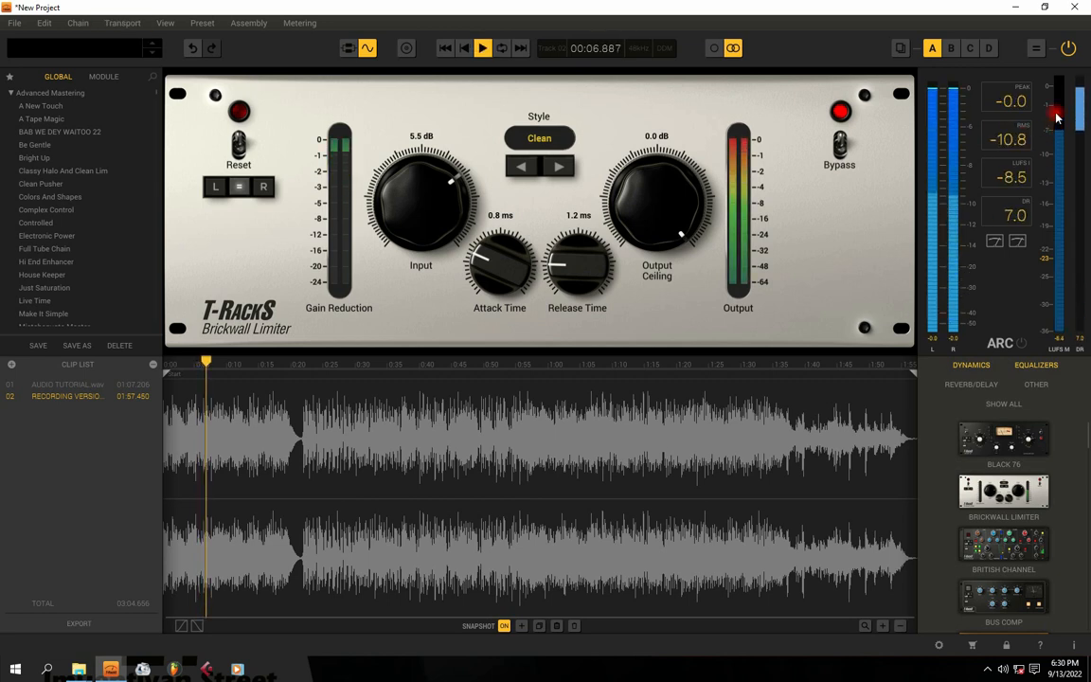
click(1074, 50)
key(space)
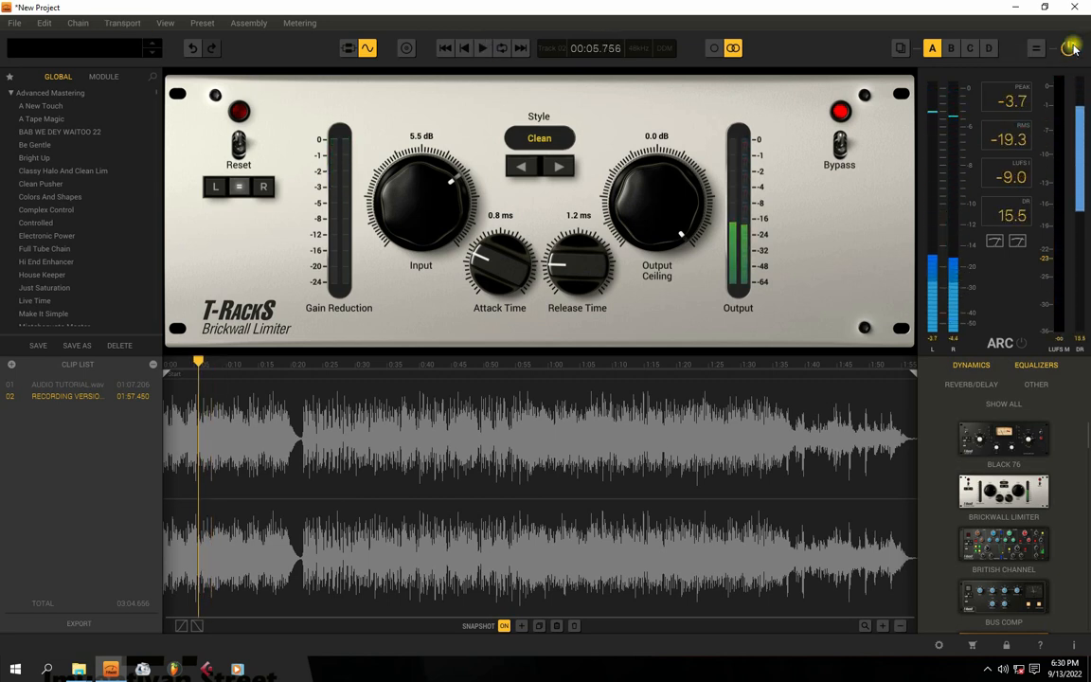
click(1073, 50)
key(space)
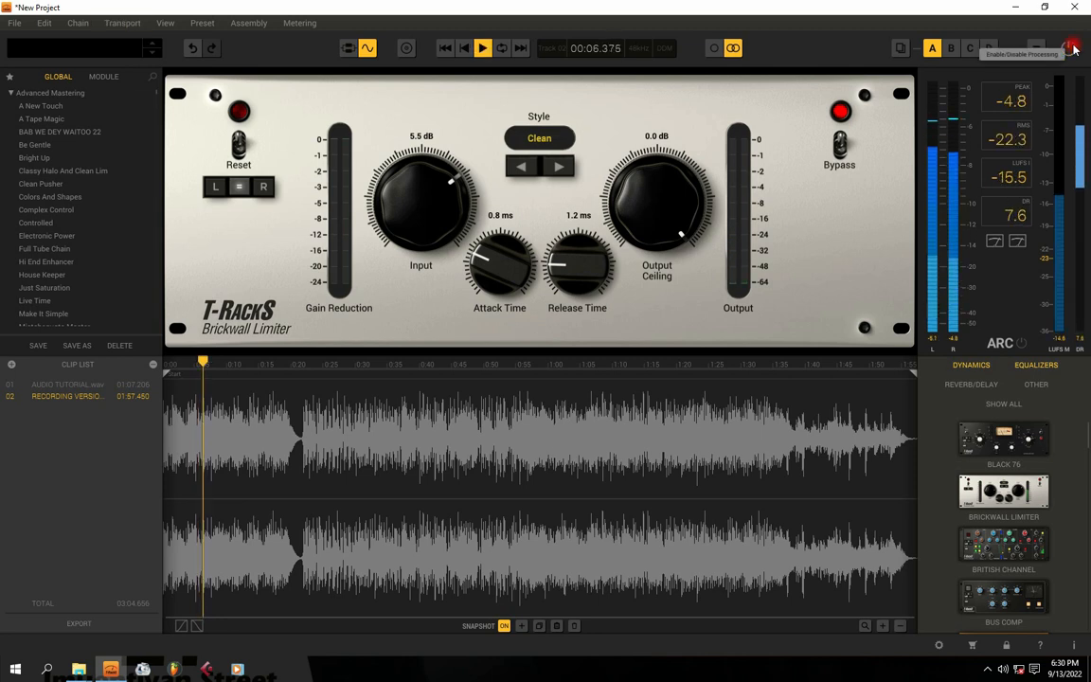
click(1074, 50)
key(space)
Set the limiter's Output Ceiling to -0.4 dB, Attack Time to 5.8 ms and Release Time to 2.5 ms during playback
key(space)
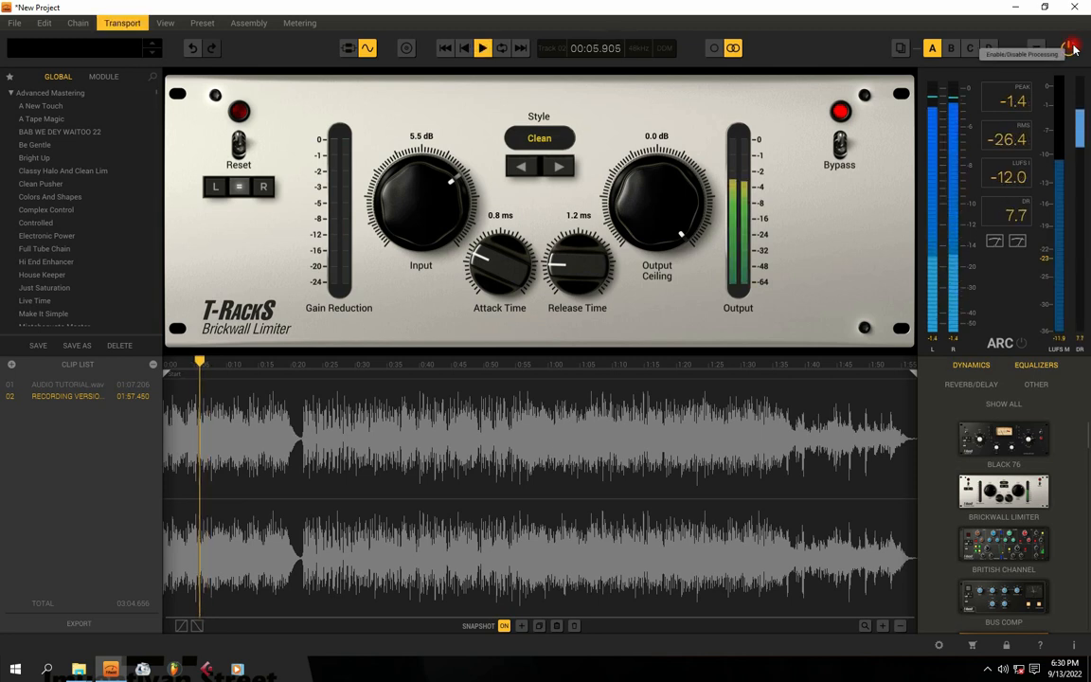
drag(657, 217, 660, 234)
drag(500, 276, 497, 318)
drag(572, 276, 566, 261)
click(560, 167)
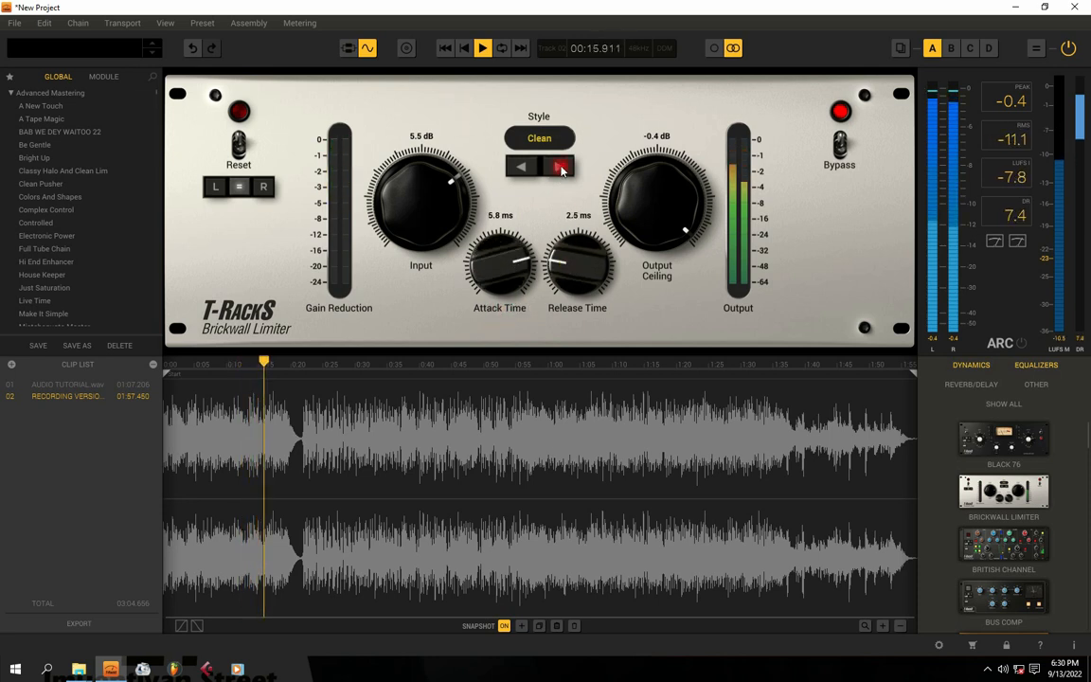
Lower the Brickwall Limiter's Input to 4.0 dB, keeping the Clean style, and stop playback
drag(428, 212, 424, 228)
drag(568, 253, 568, 256)
key(space)
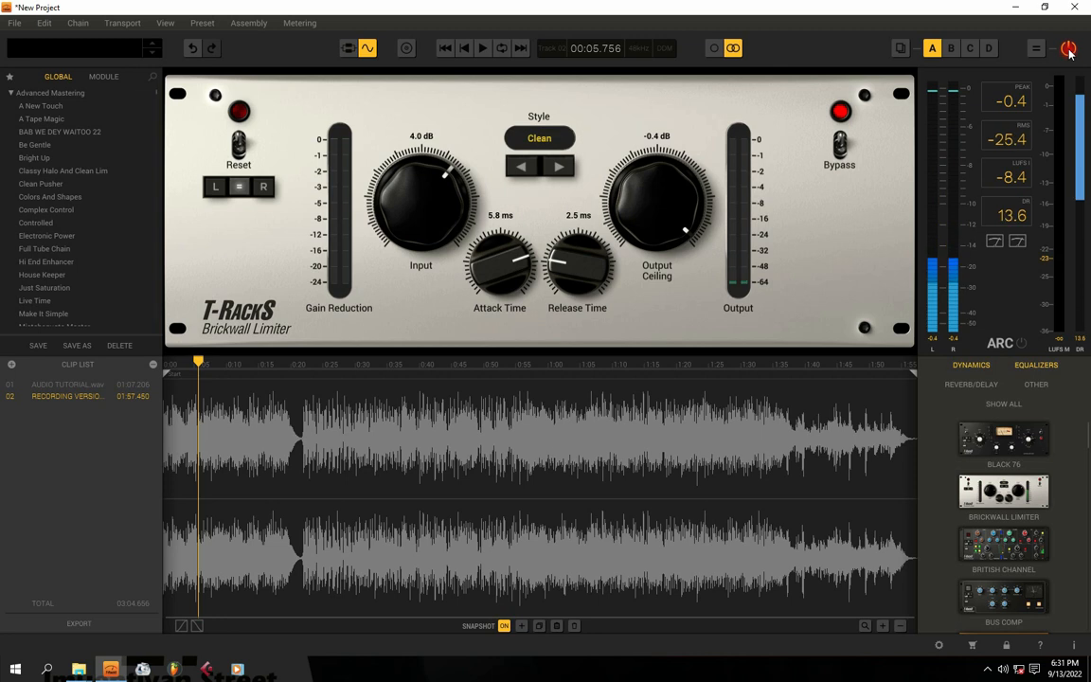
Audition the clip without and with the chain's processing to check the level meters, leaving processing enabled
key(space)
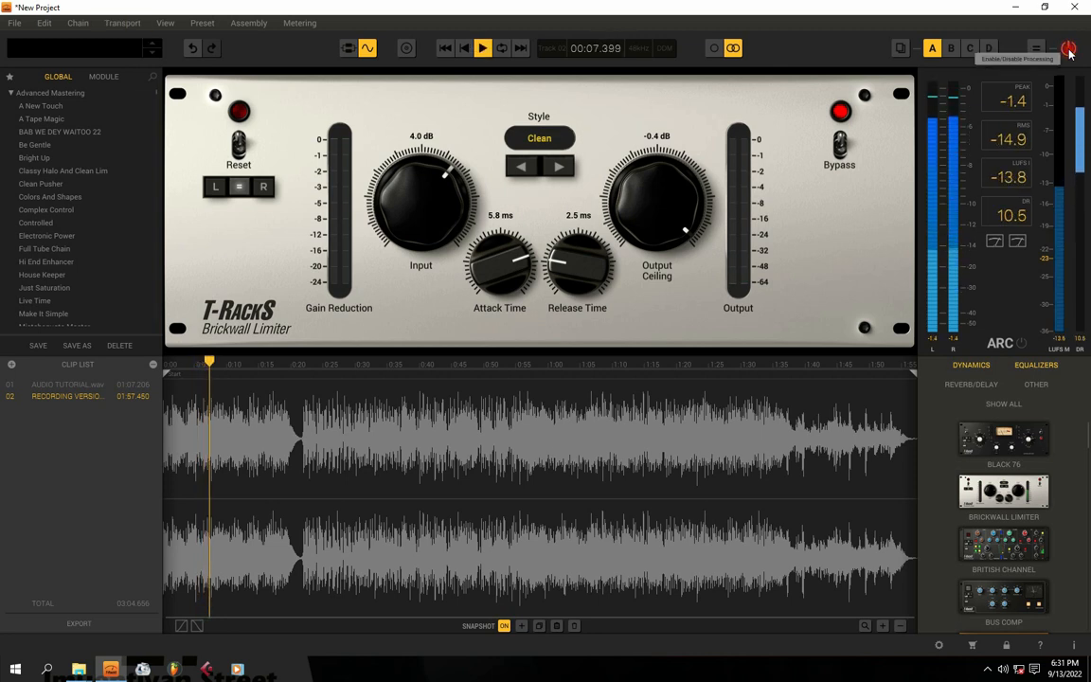
key(space)
key(space)
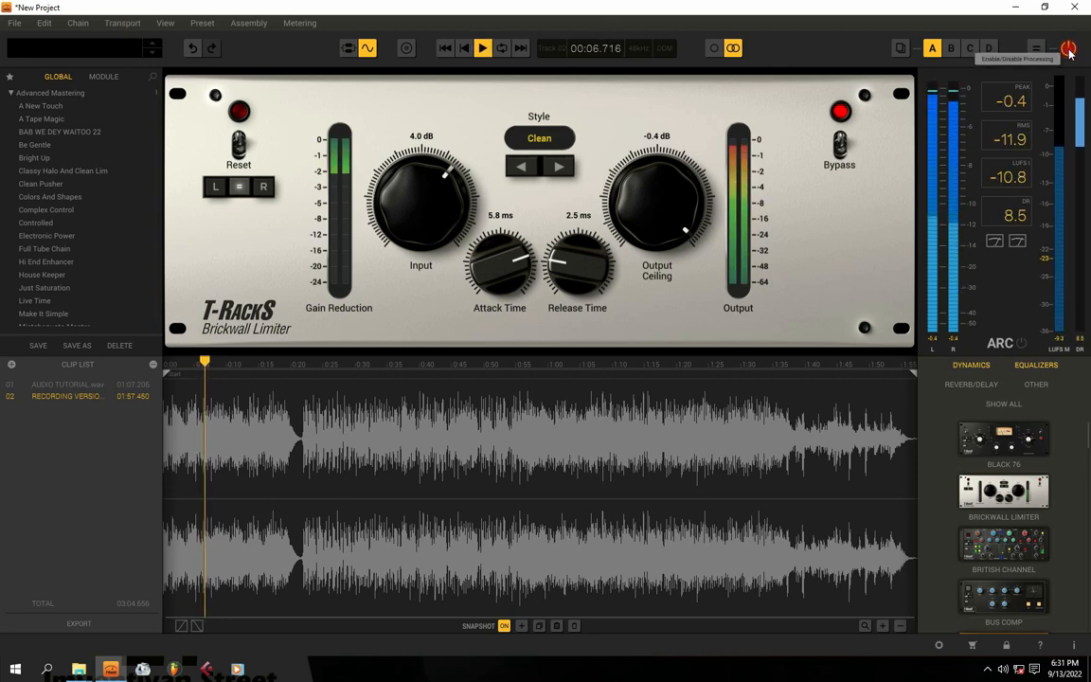
key(space)
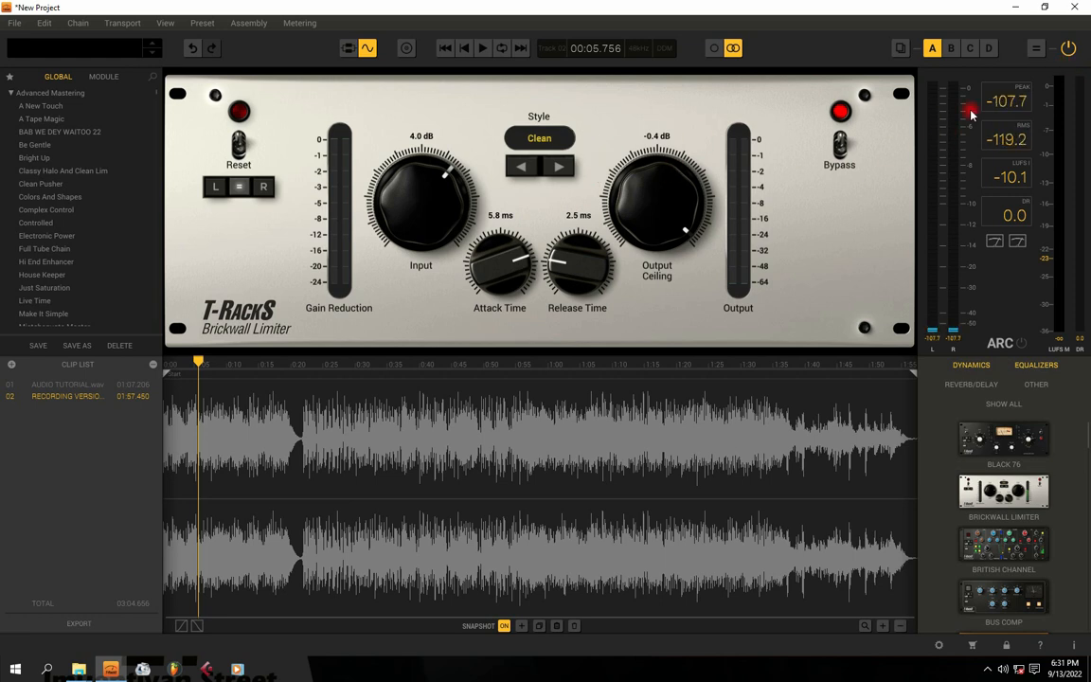
key(space)
key(space)
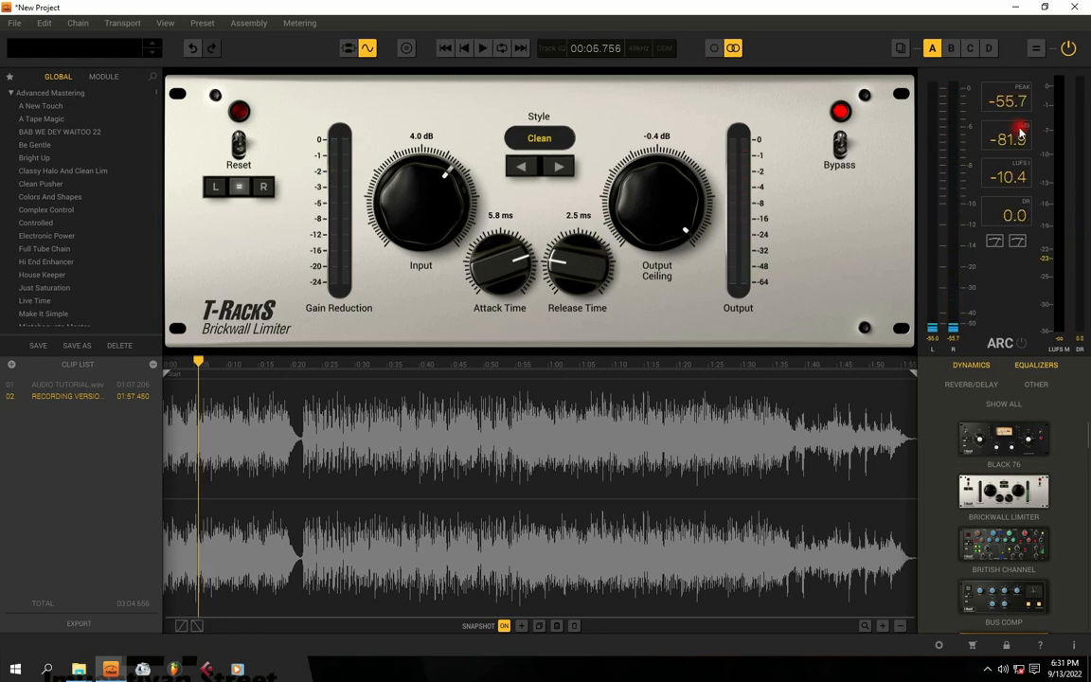
Raise the Brickwall Limiter's Output Ceiling to -0.3 dB during playback, stop, and return the playhead to about 0:05
key(space)
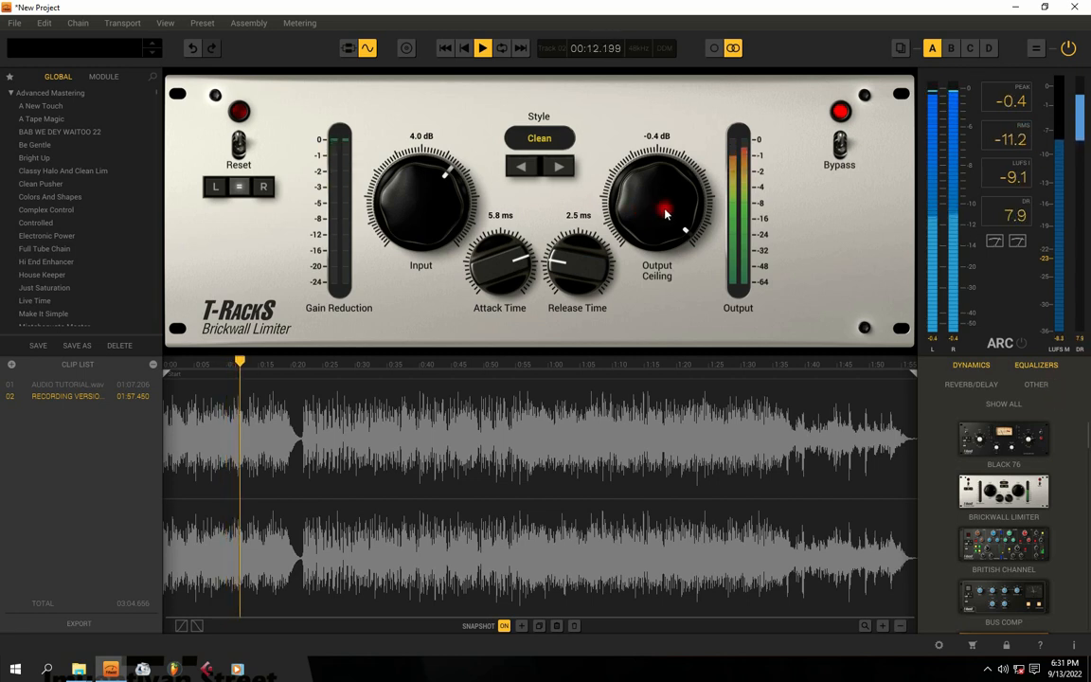
scroll(665, 213, up, 1)
click(200, 360)
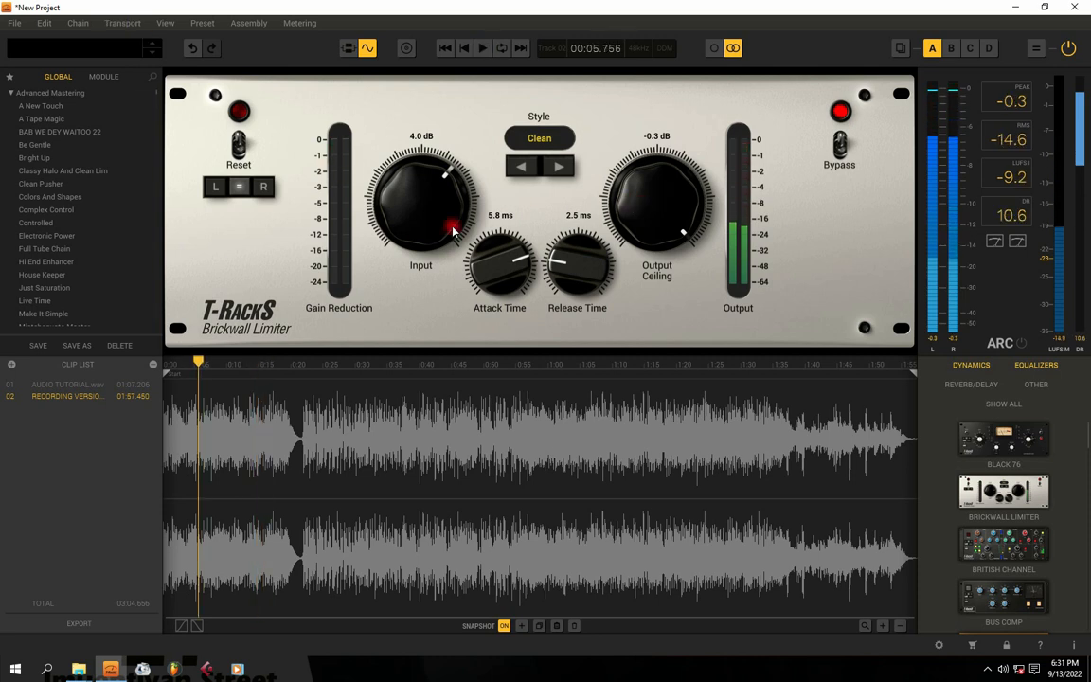
click(197, 359)
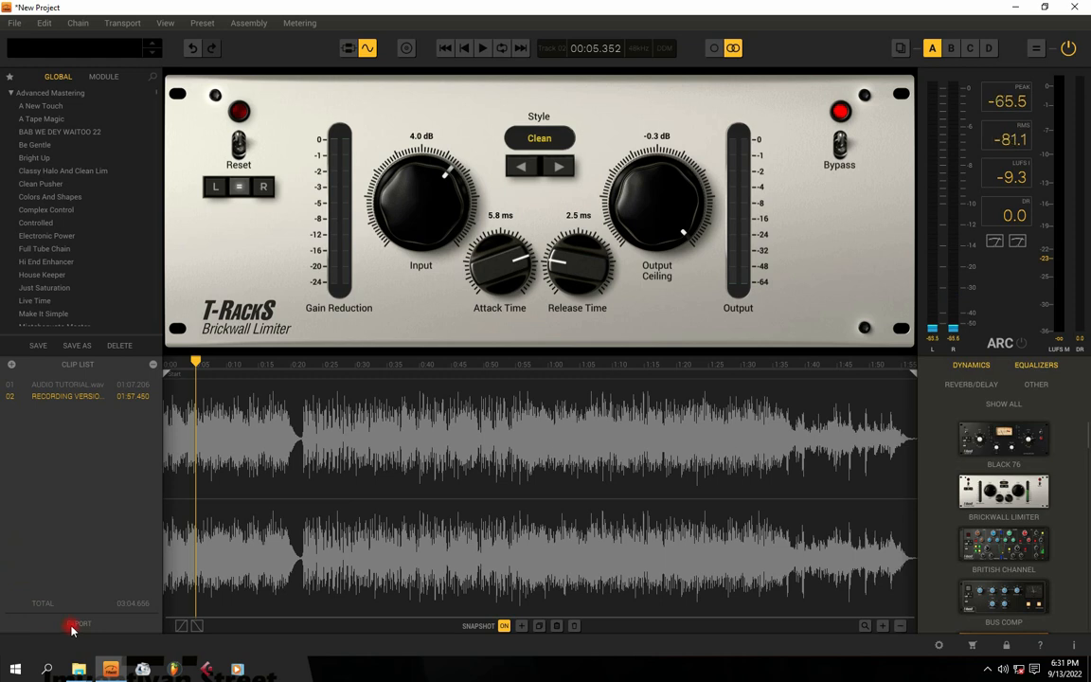
Export the mastered second clip as "tutorial" into the MUTIKENT folder on the Desktop
click(79, 623)
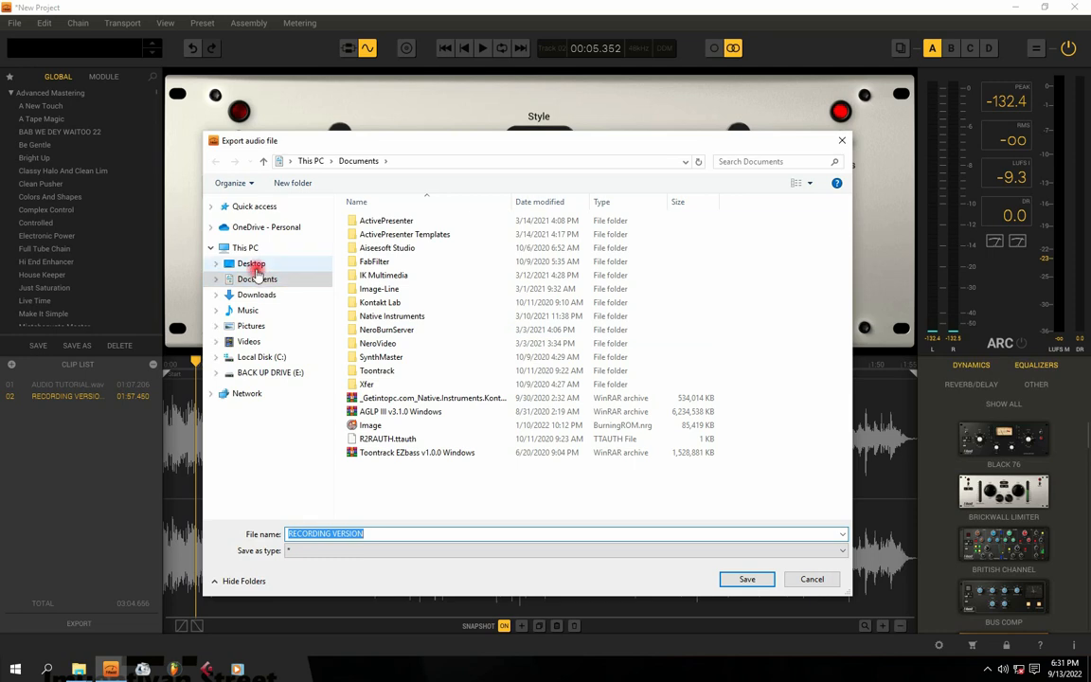
click(254, 266)
click(398, 360)
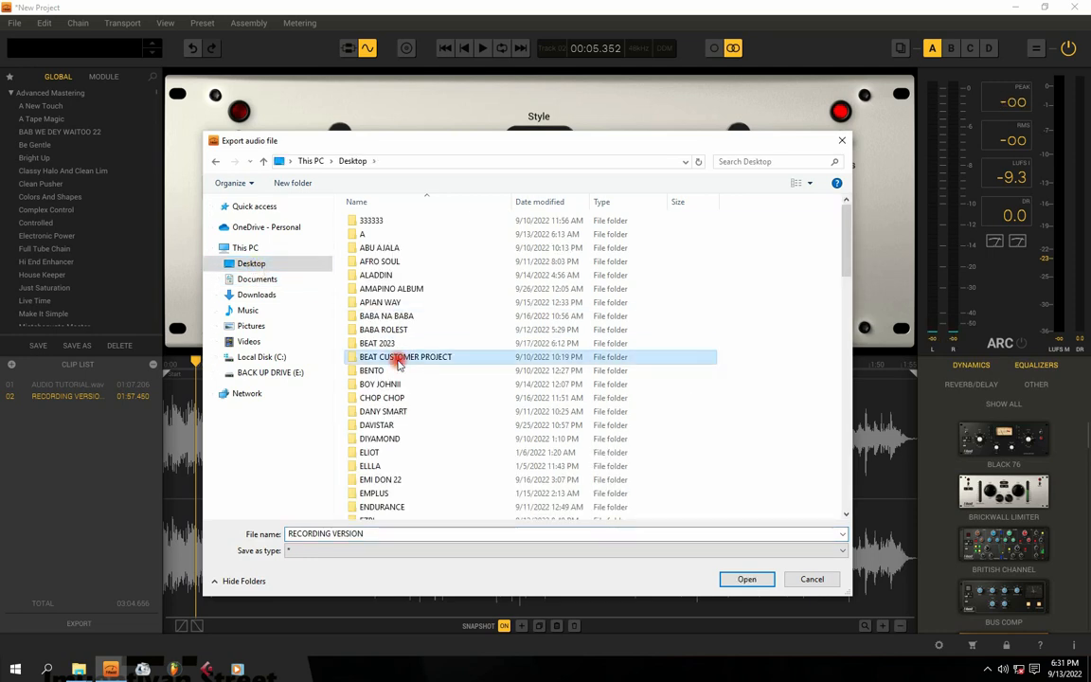
key(m)
key(m)
key(m)
key(m)
key(m)
key(m)
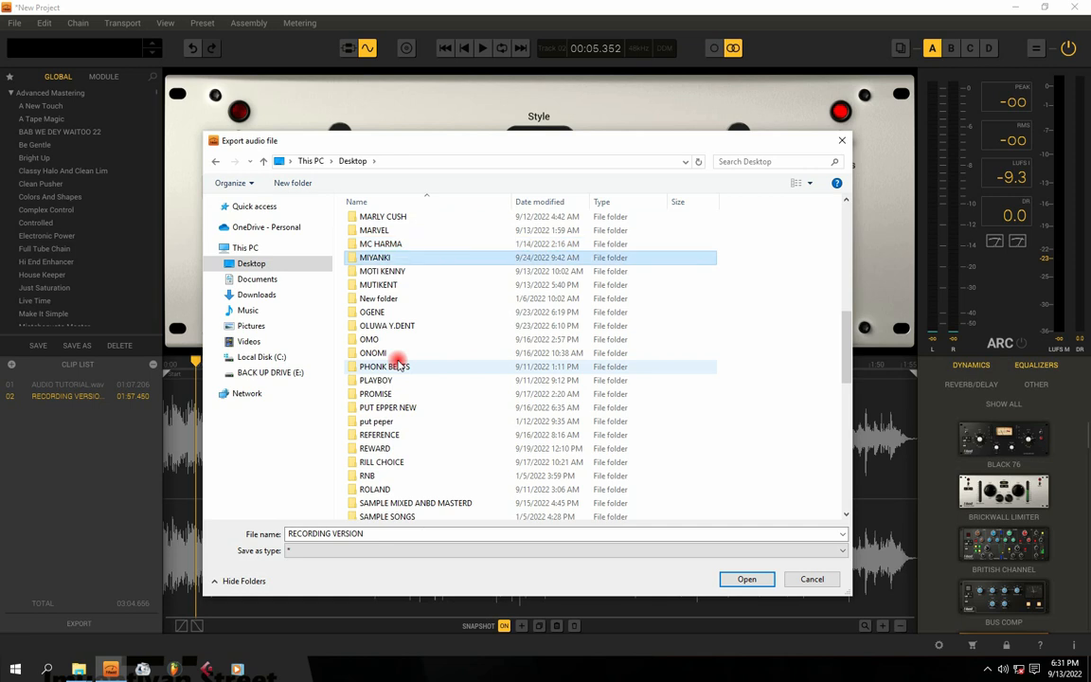
key(m)
key(m)
key(m)
key(m)
key(m)
key(m)
key(m)
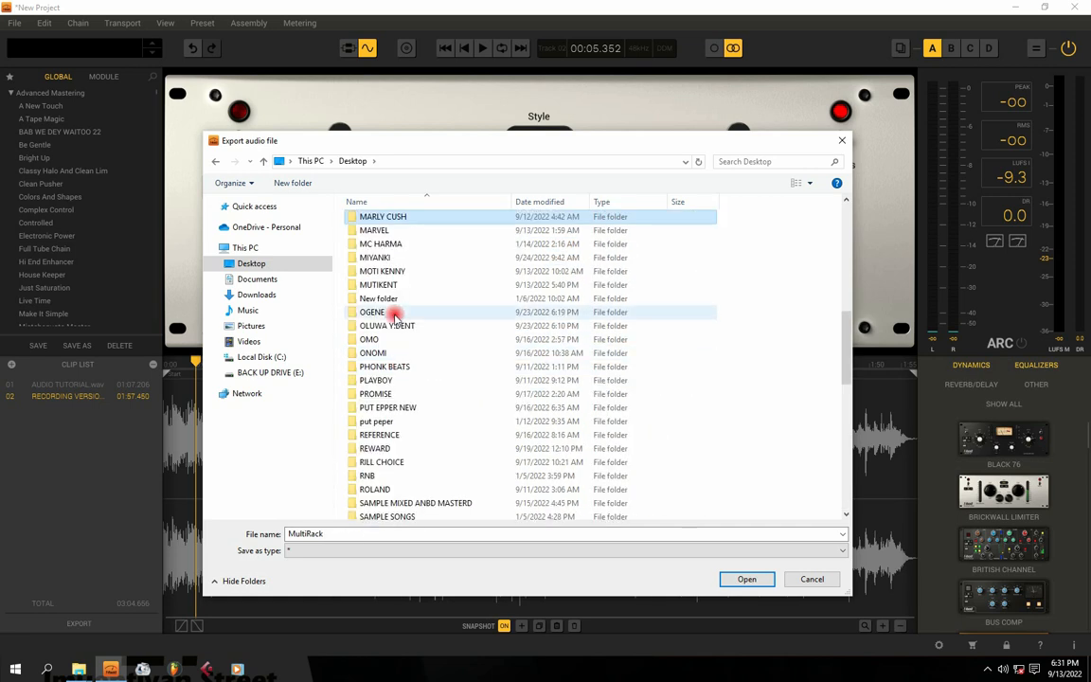
double_click(383, 286)
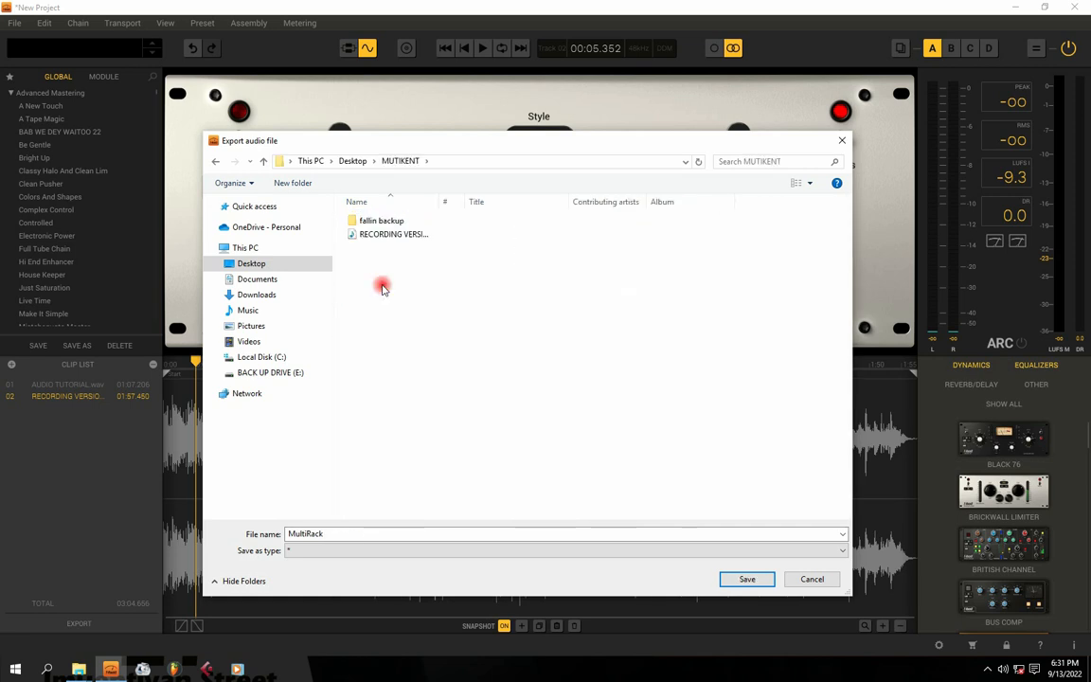
double_click(326, 533)
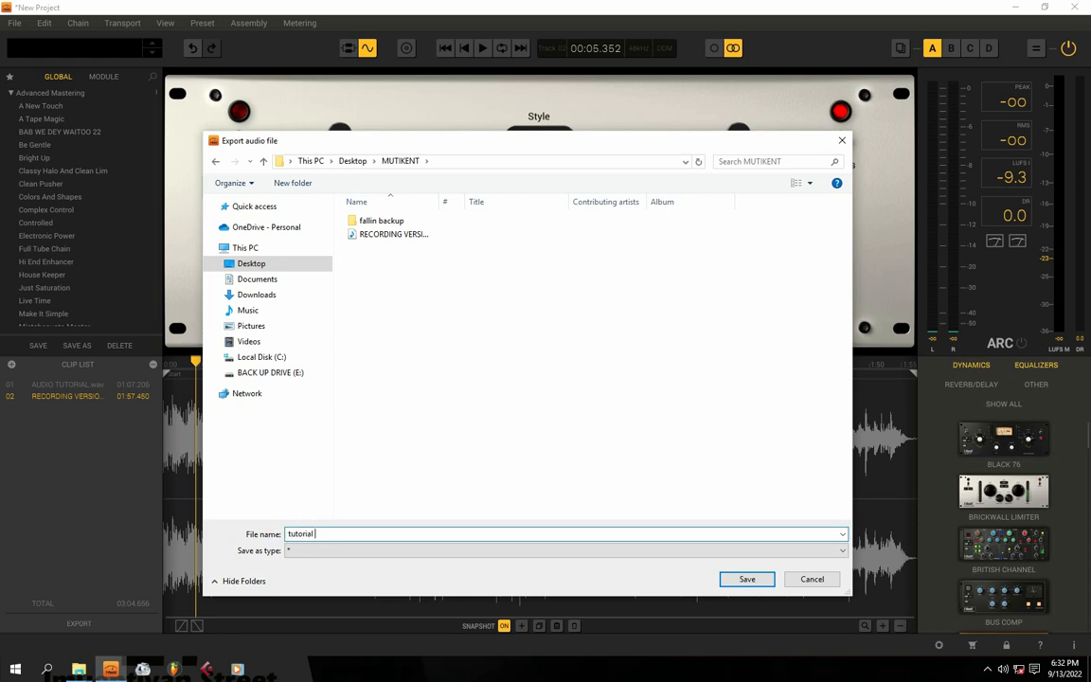
click(747, 578)
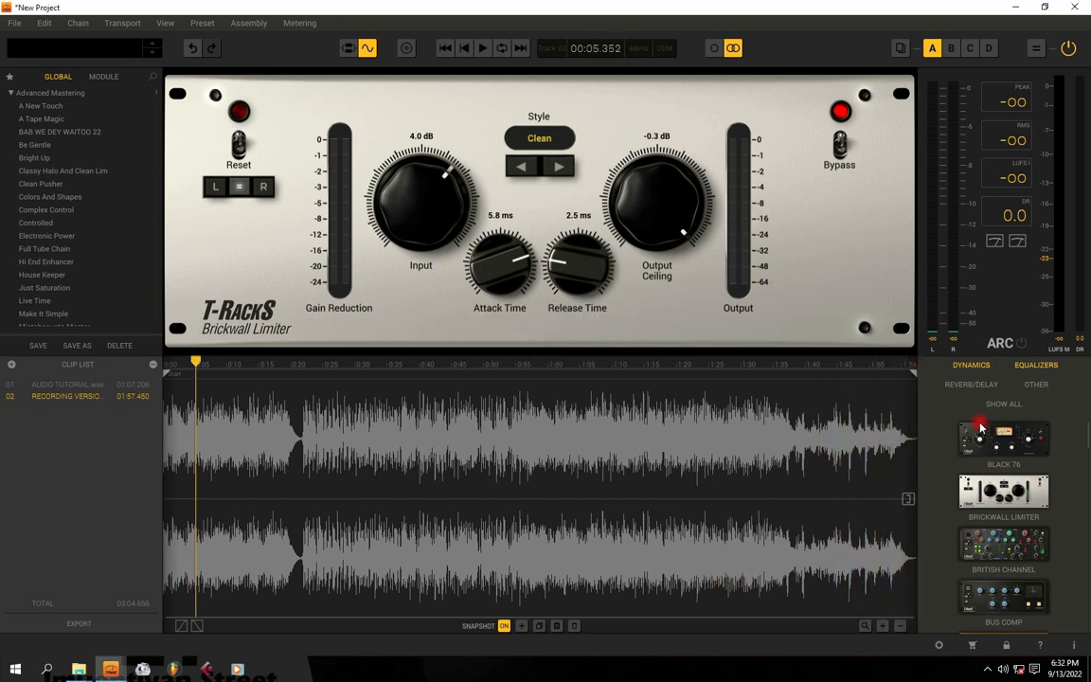
Switch to the MUTIKENT folder in File Explorer and move its window aside so the clip list stays accessible
mouse_move(79, 669)
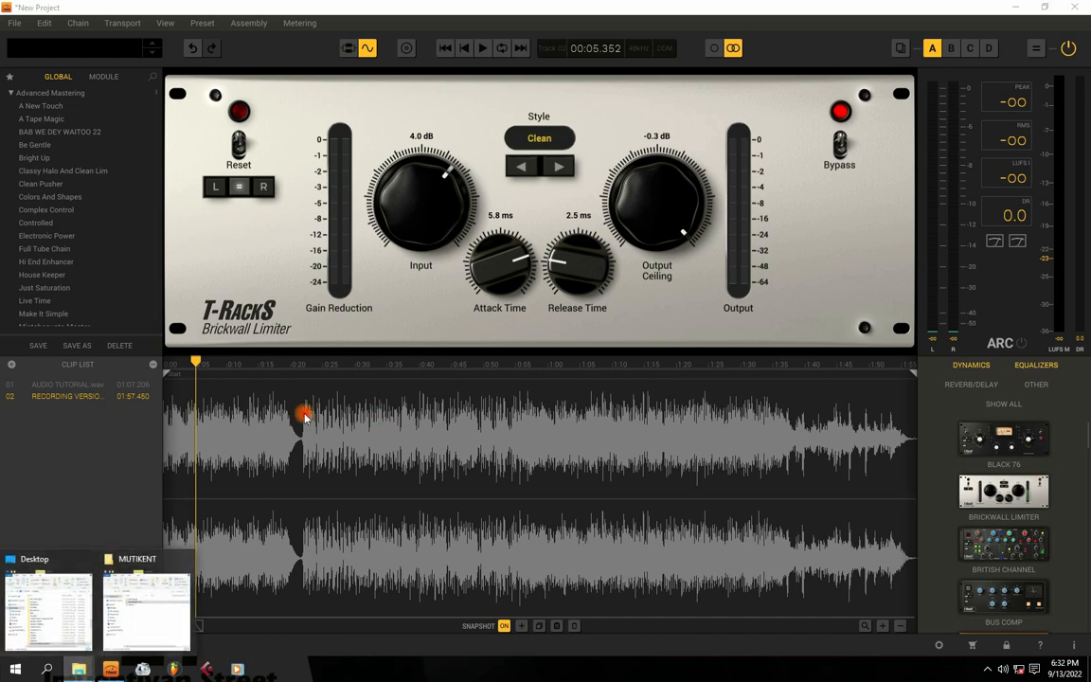
click(114, 568)
drag(250, 16, 980, 240)
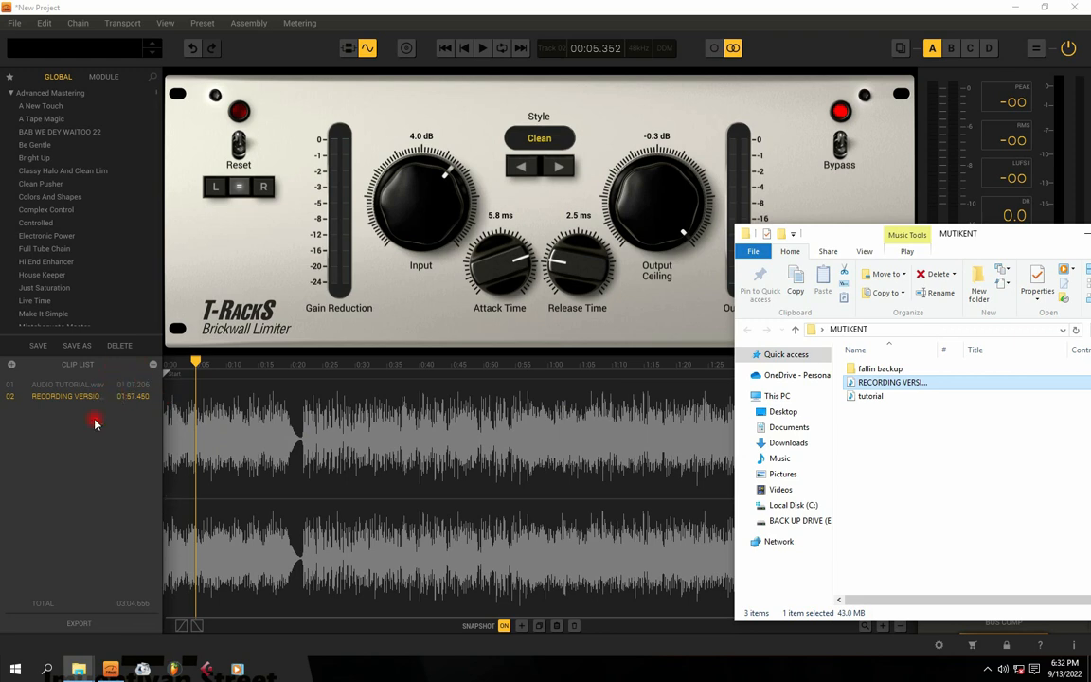
click(87, 388)
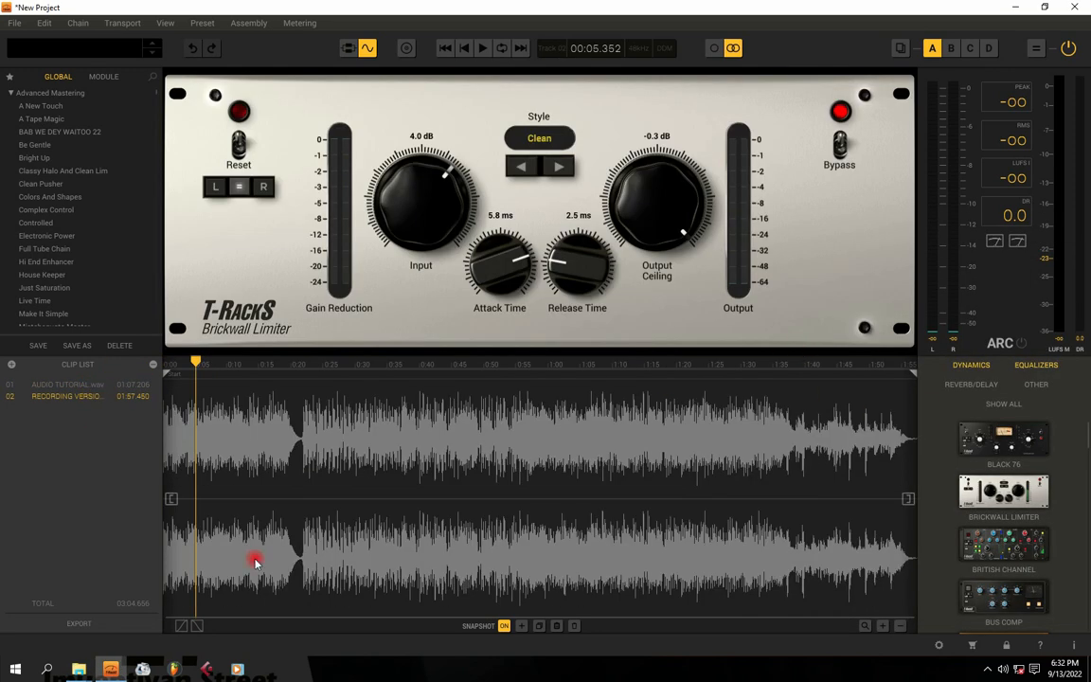
mouse_move(83, 669)
click(132, 568)
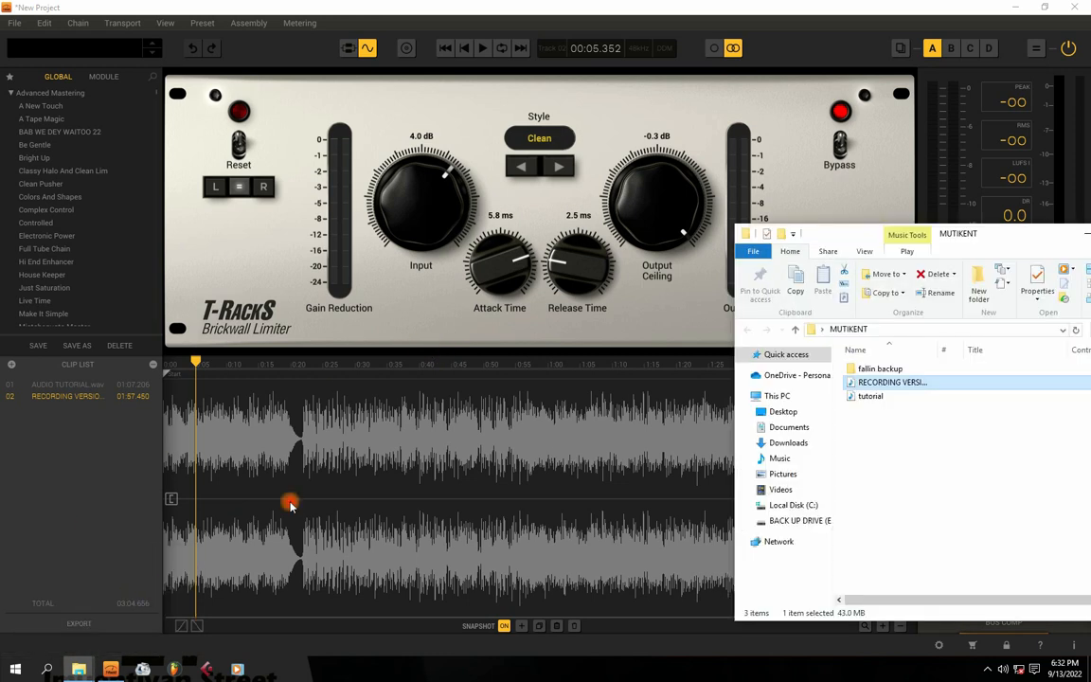
drag(879, 248, 789, 160)
Play the exported tutorial file in the media player, skip ahead to an early passage, and close the player
right_click(775, 314)
click(806, 322)
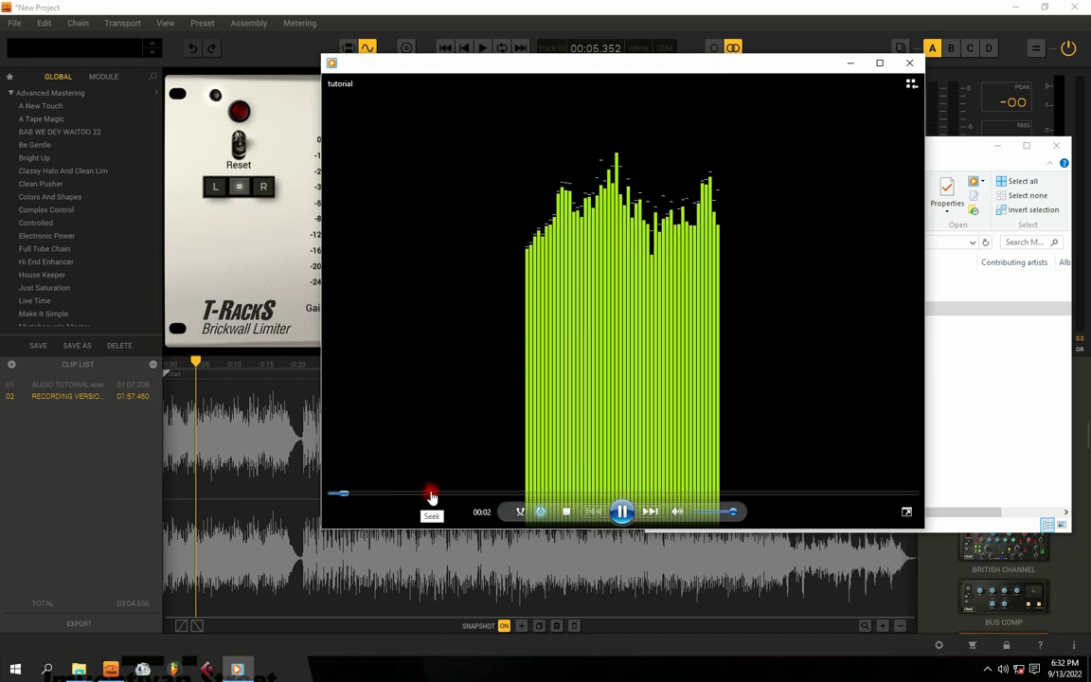
click(435, 494)
click(910, 63)
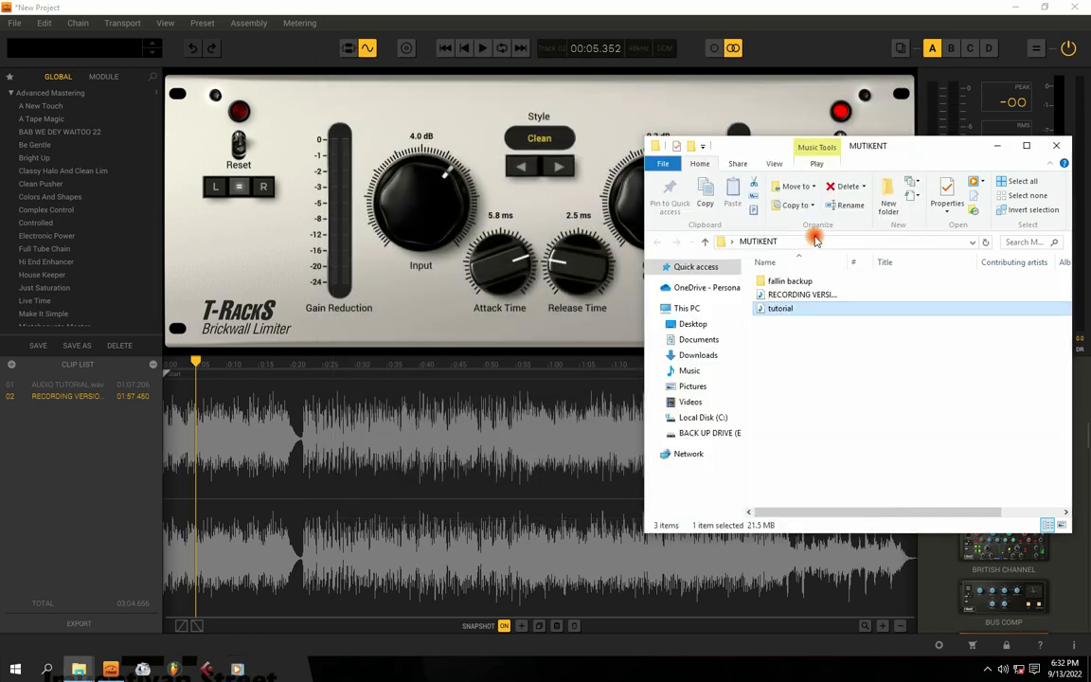
Import the exported tutorial file from the MUTIKENT folder as the third clip and close the folder window
drag(765, 310, 258, 480)
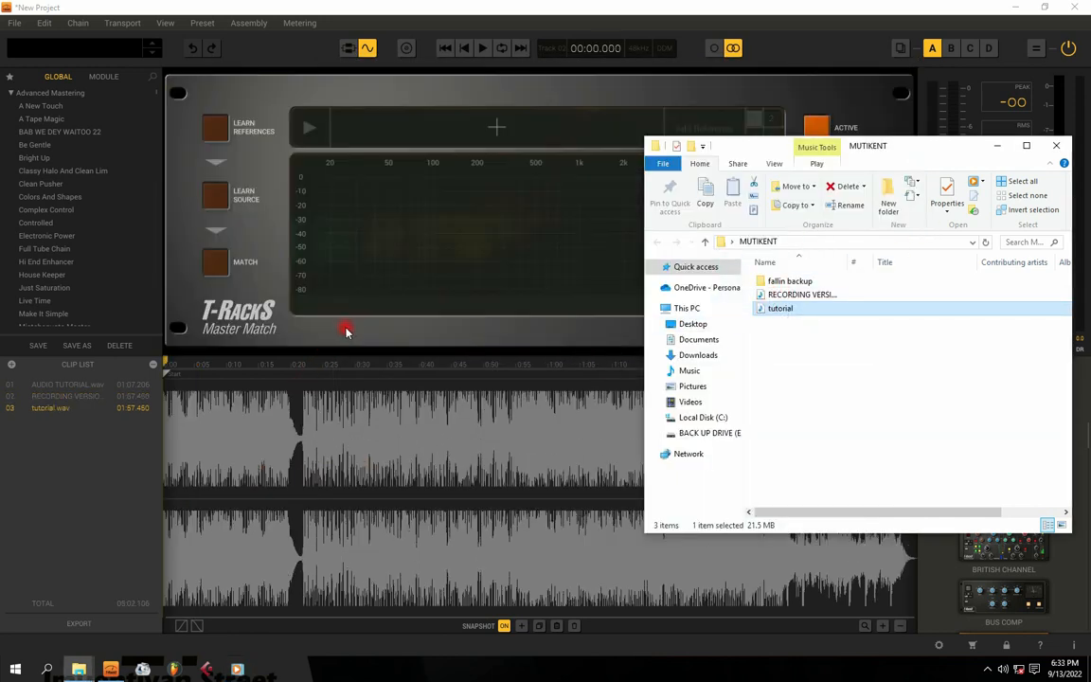
click(1061, 147)
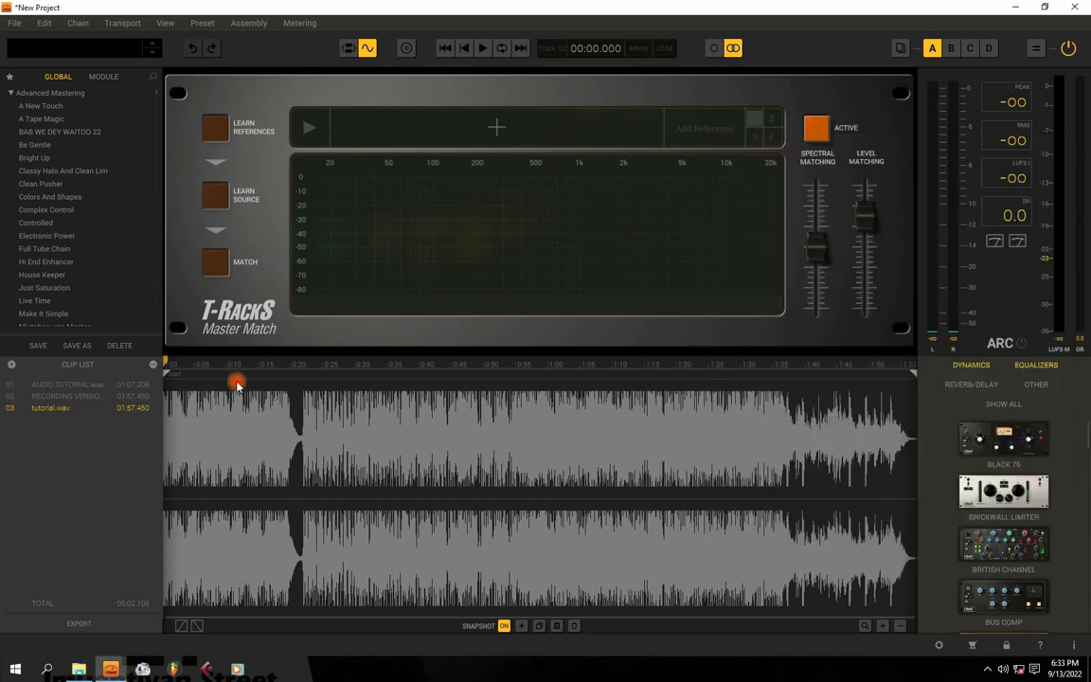
Examine the tutorial.wav waveform's peaks at several magnifications and along its length for signs of clipping
click(882, 625)
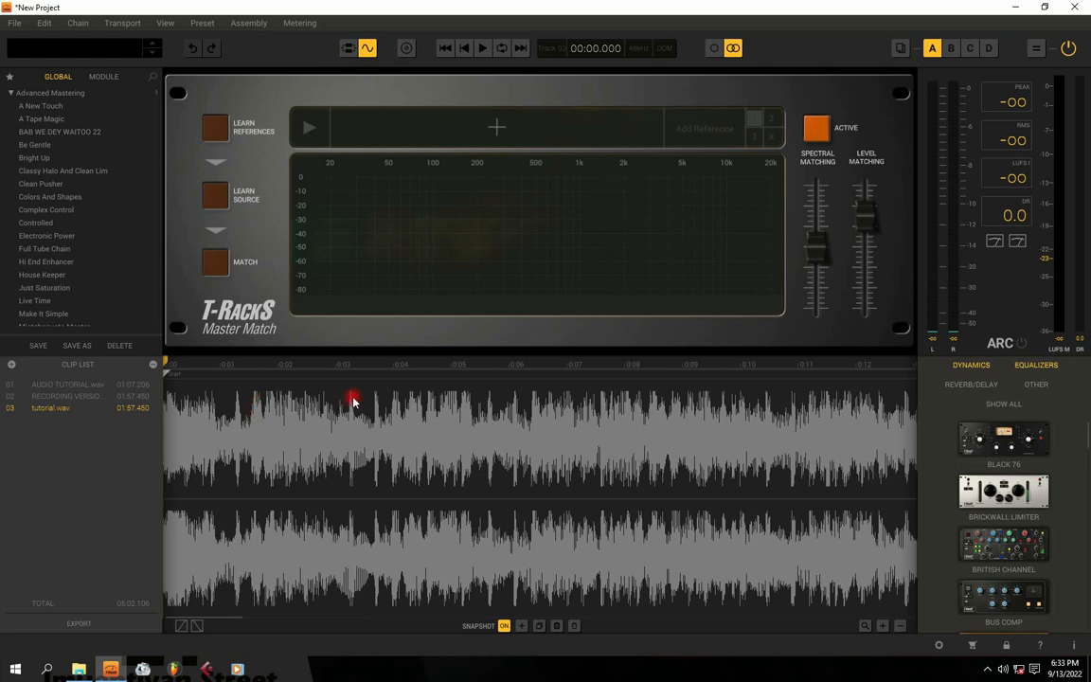
click(882, 626)
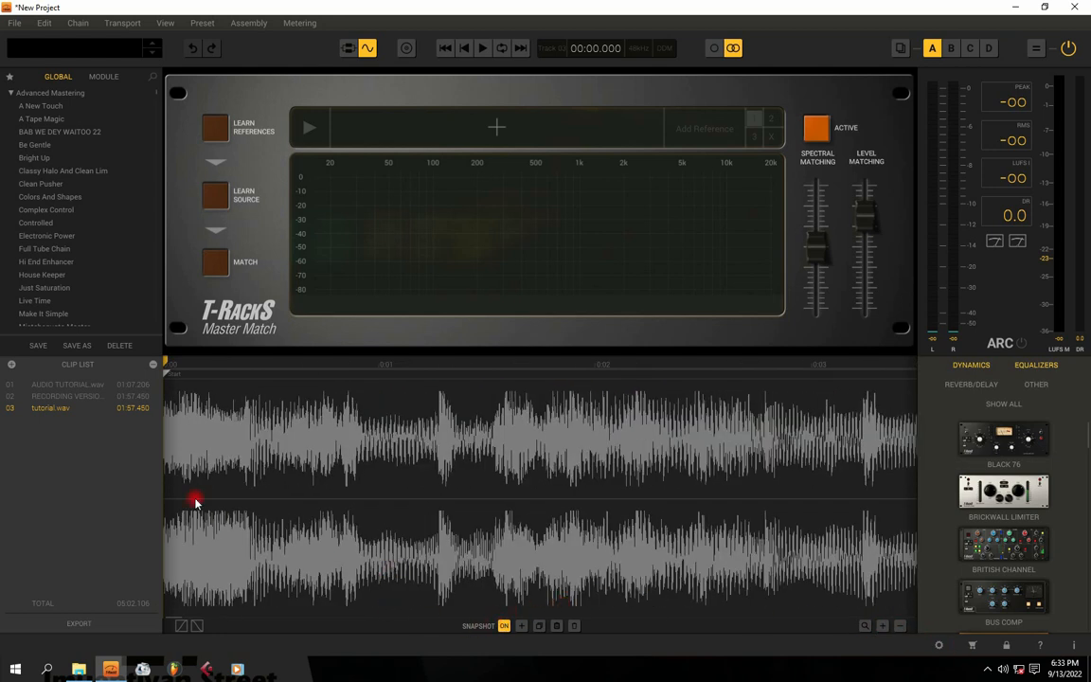
click(901, 626)
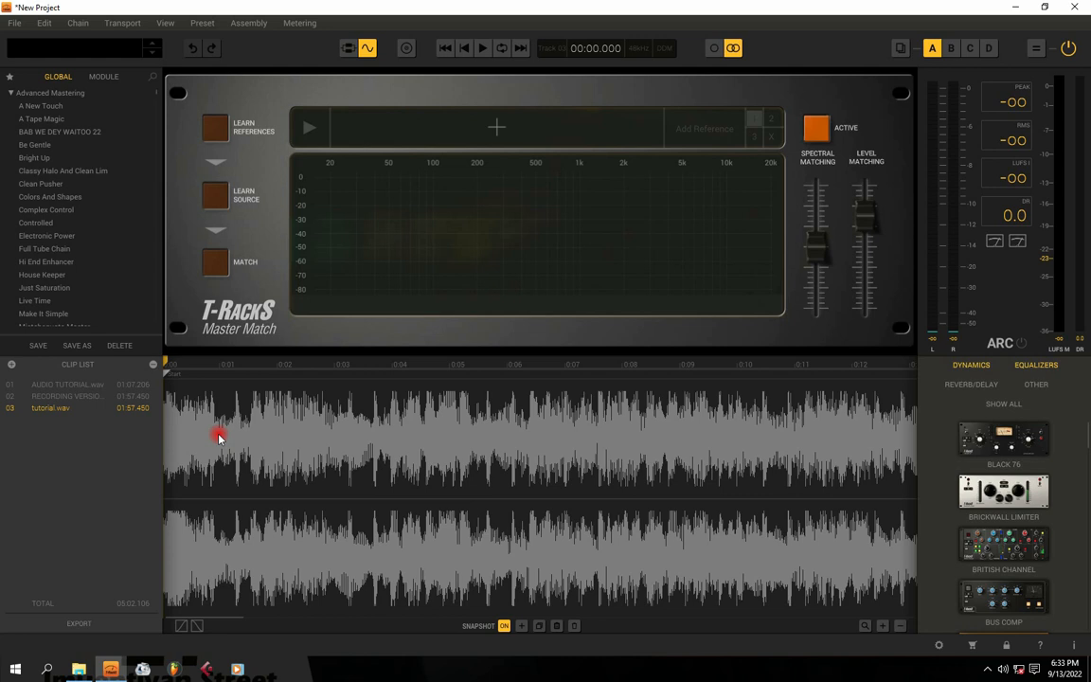
click(884, 627)
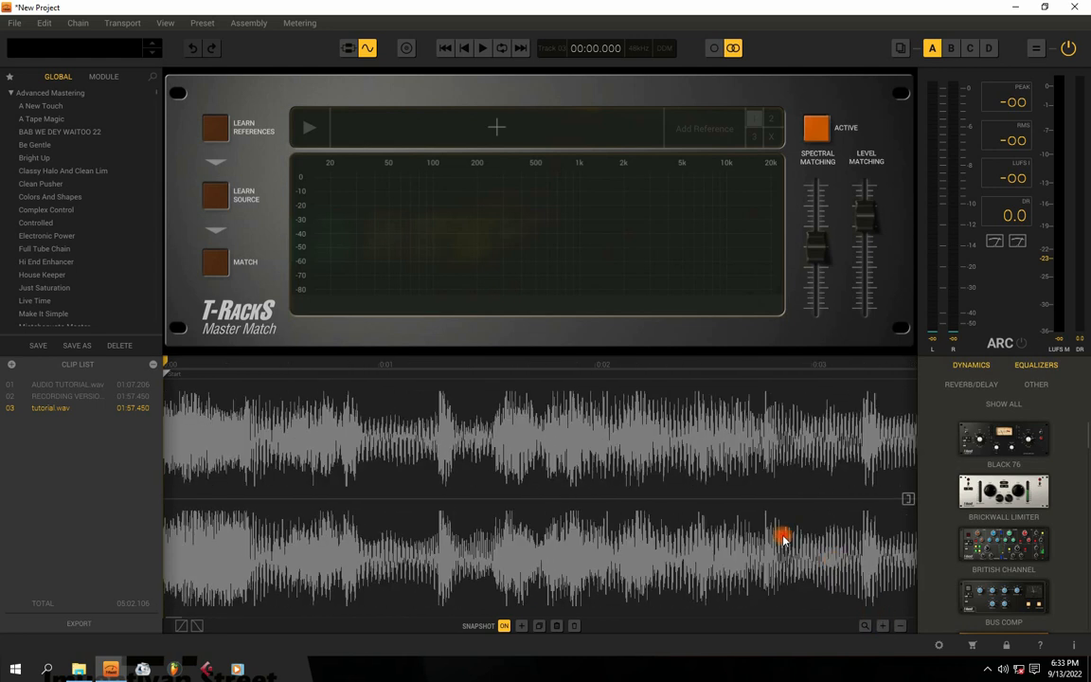
click(900, 626)
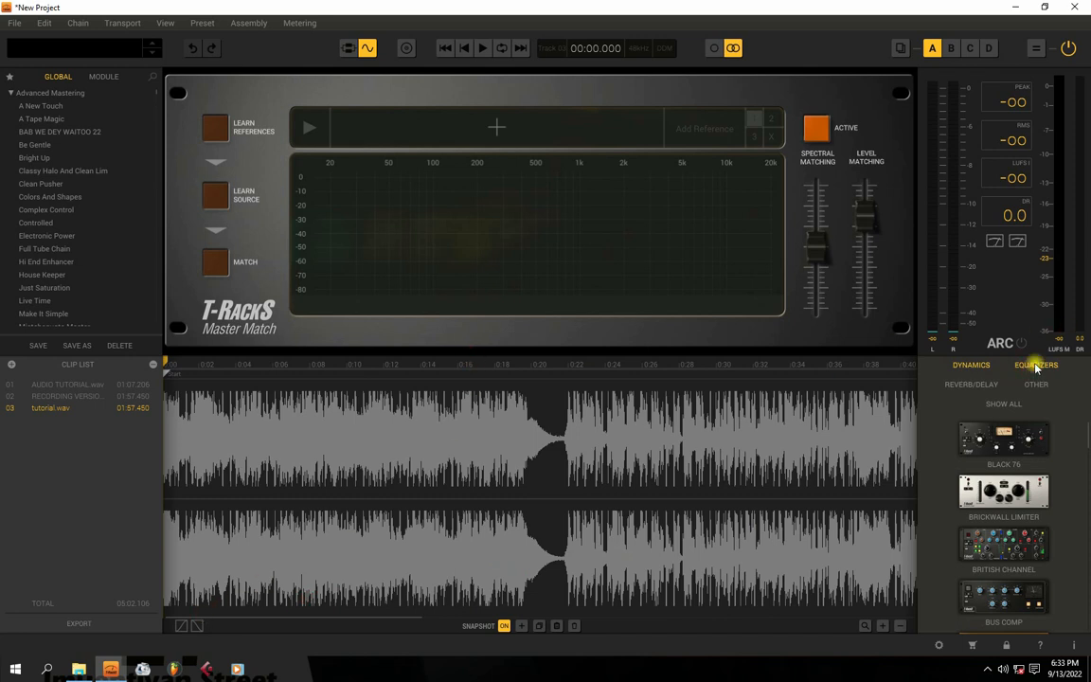
drag(349, 617, 478, 620)
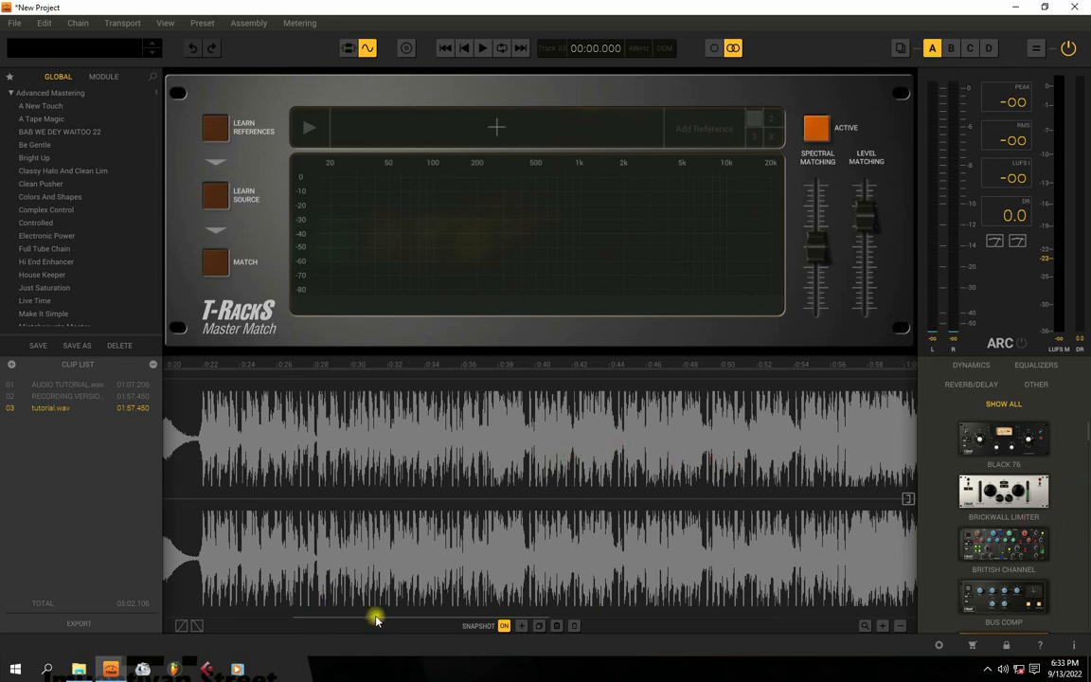
drag(375, 619, 520, 596)
Audition tutorial.wav repeatedly from about 0:50 while checking the level meters
click(315, 429)
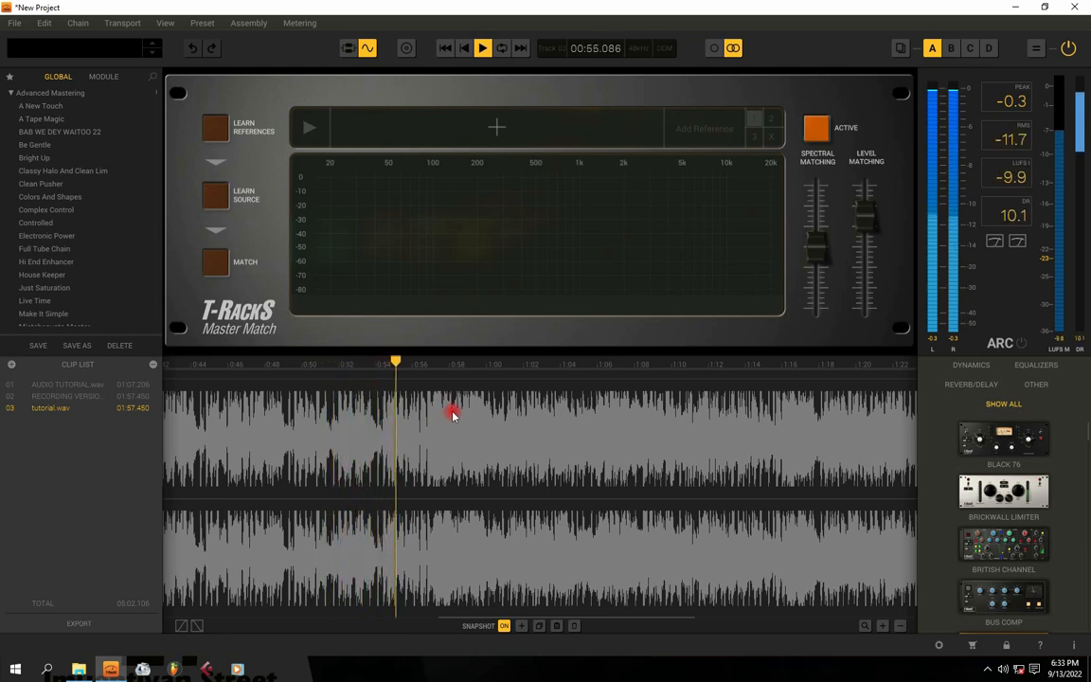
key(space)
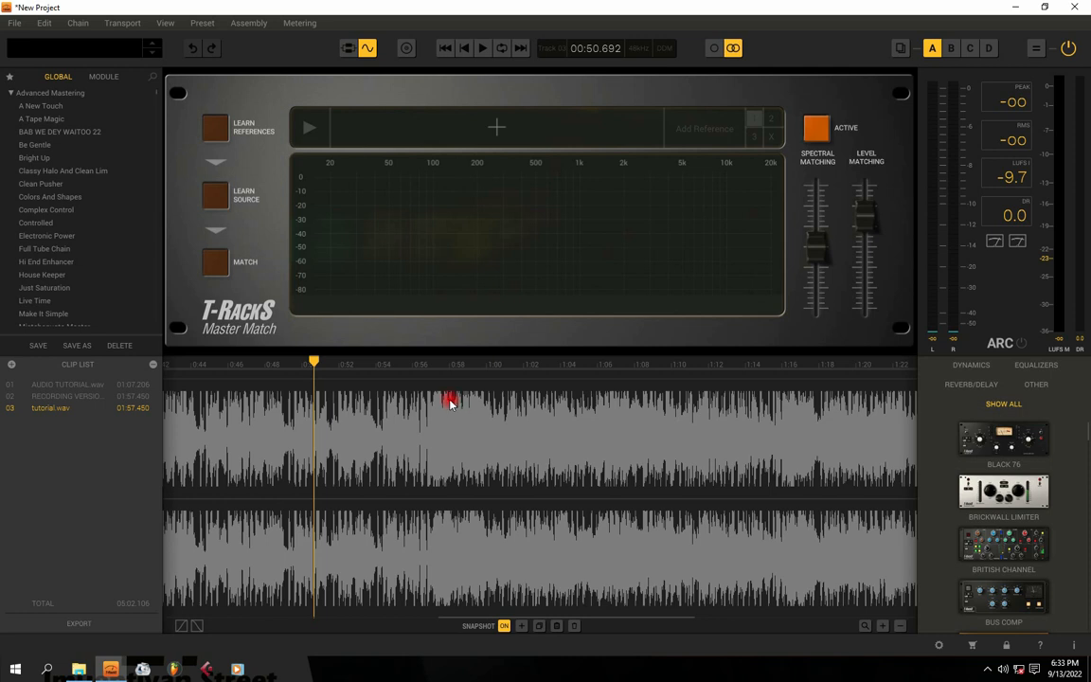
key(space)
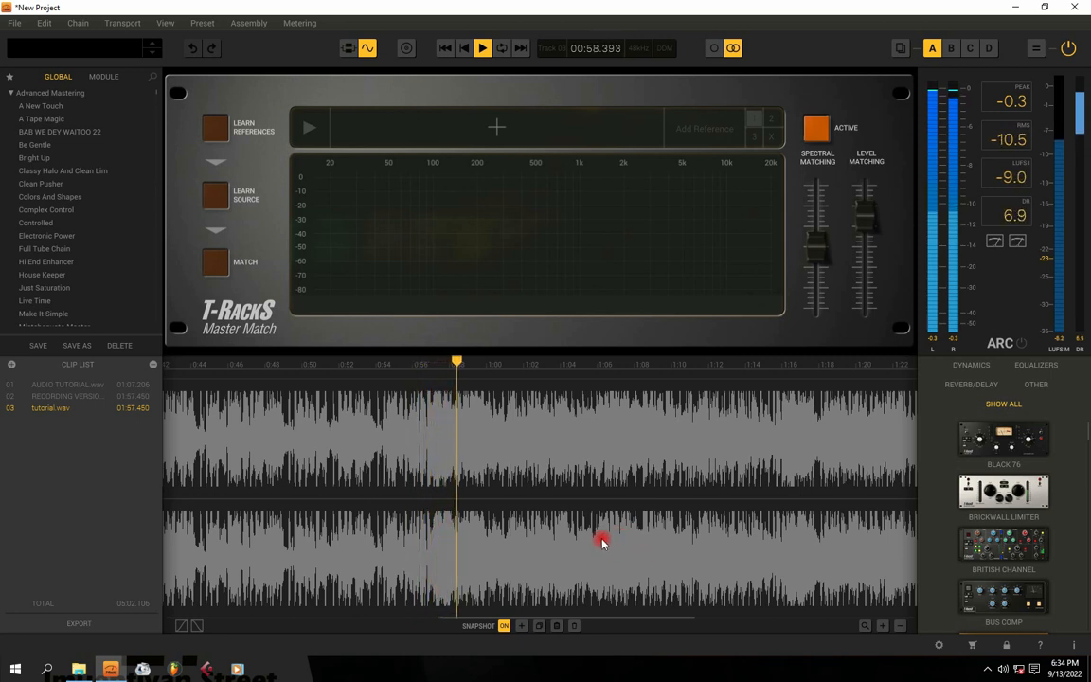
key(space)
key(space)
click(988, 669)
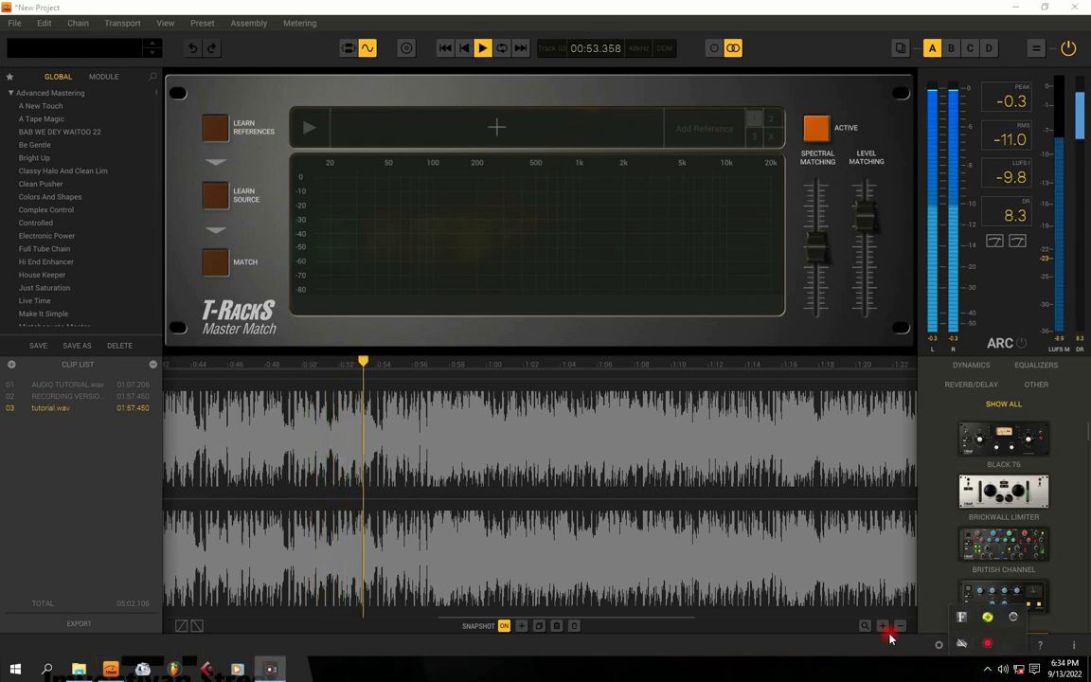
click(825, 628)
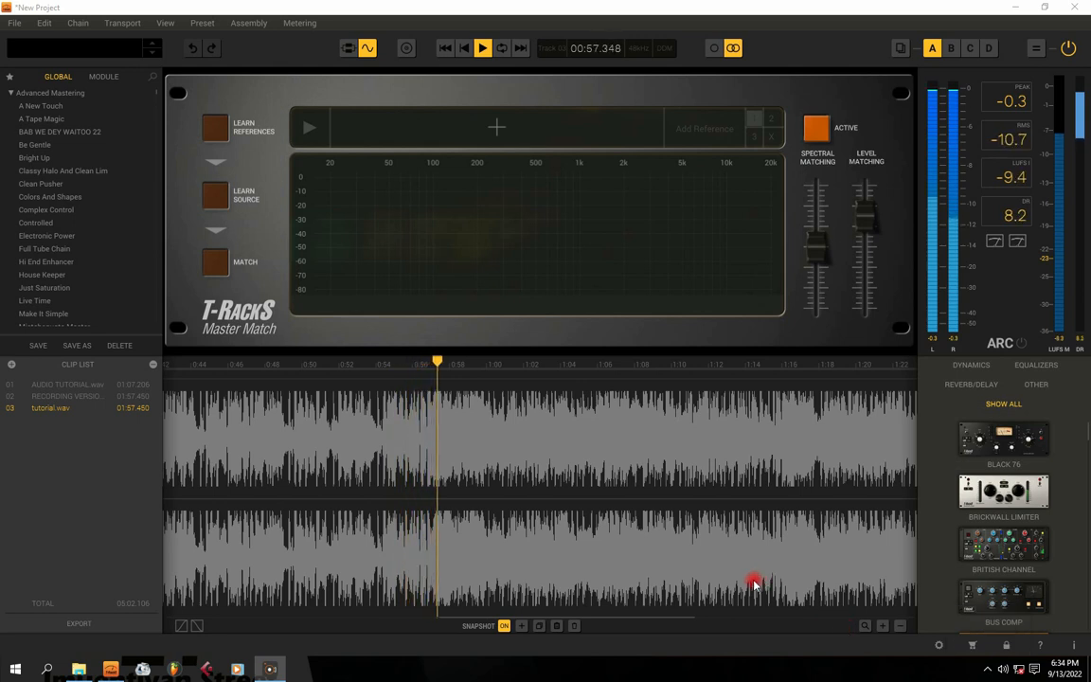